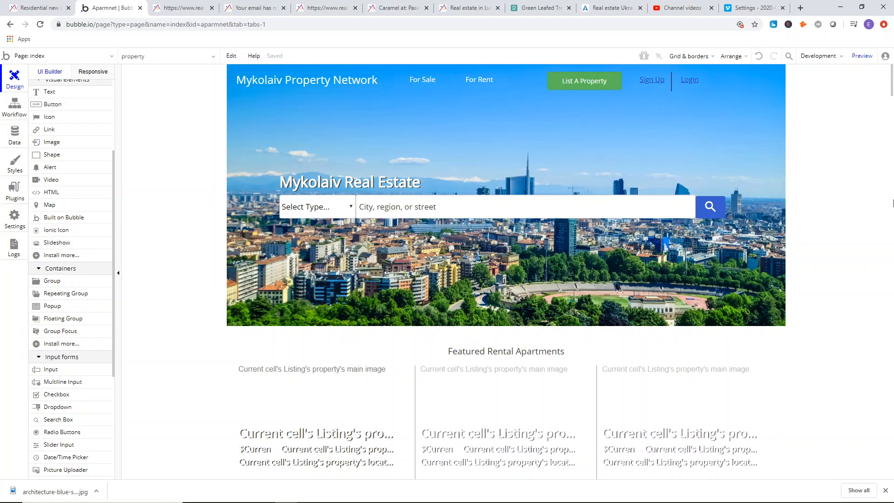
Create a new page named login/signup, cloned from the index page.
{"action": "left_click", "coordinate": [88, 59]}
{"action": "left_click", "coordinate": [44, 136]}
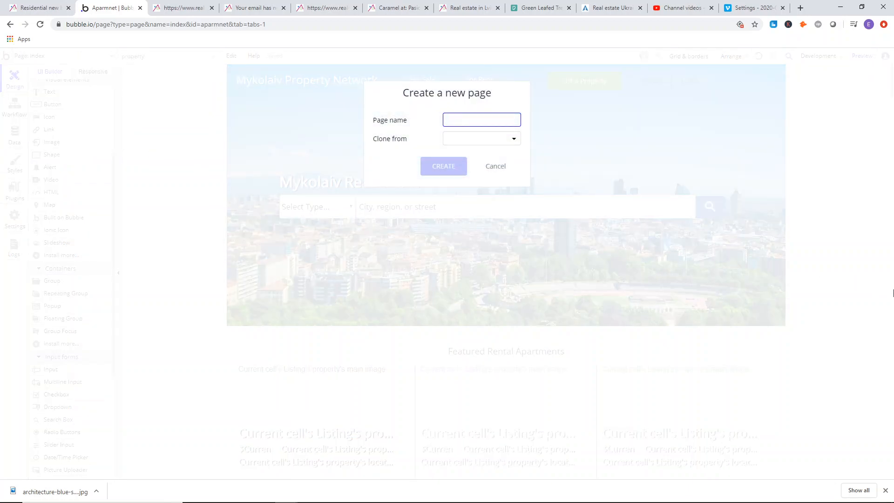
{"action": "type", "text": "p"}
{"action": "key", "text": "BackSpace"}
{"action": "type", "text": "login/signup"}
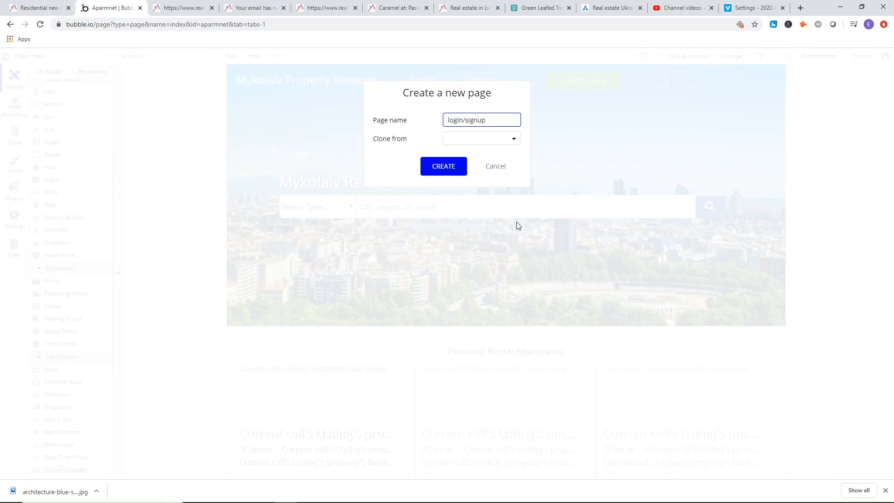
{"action": "left_click", "coordinate": [468, 139]}
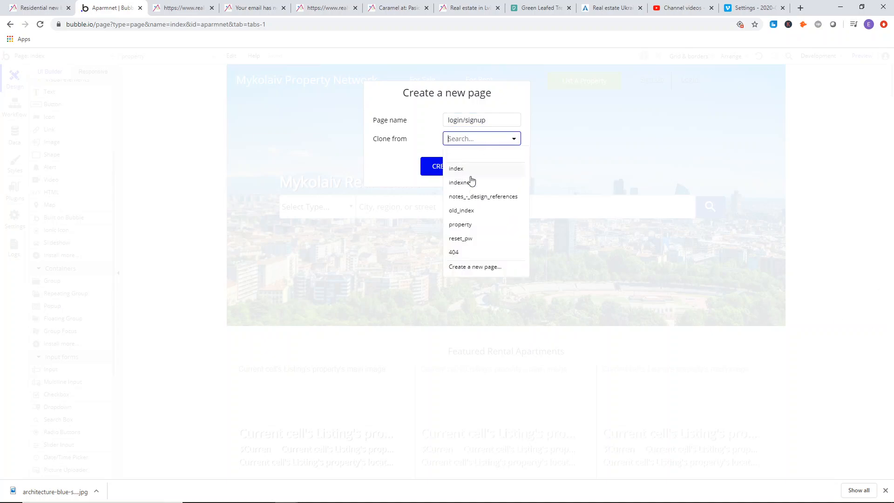
{"action": "left_click", "coordinate": [473, 174]}
{"action": "left_click", "coordinate": [453, 173]}
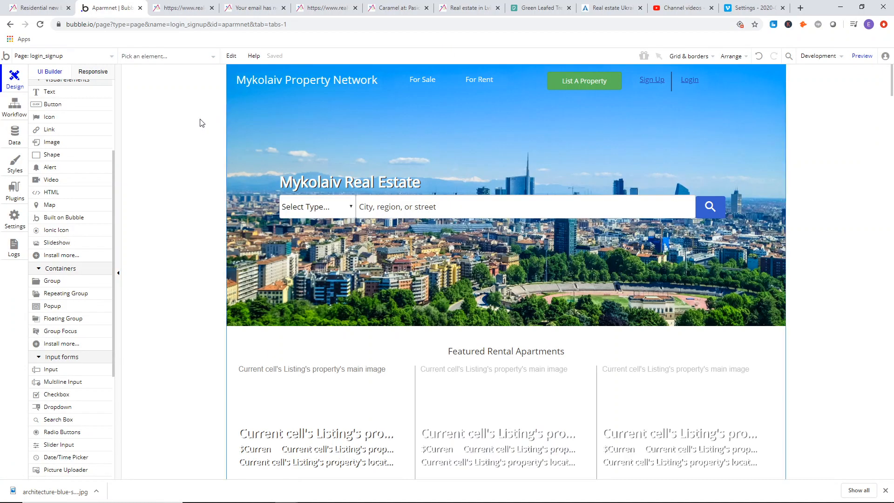
Rename the cloned page as account and close its properties.
{"action": "double_click", "coordinate": [200, 119]}
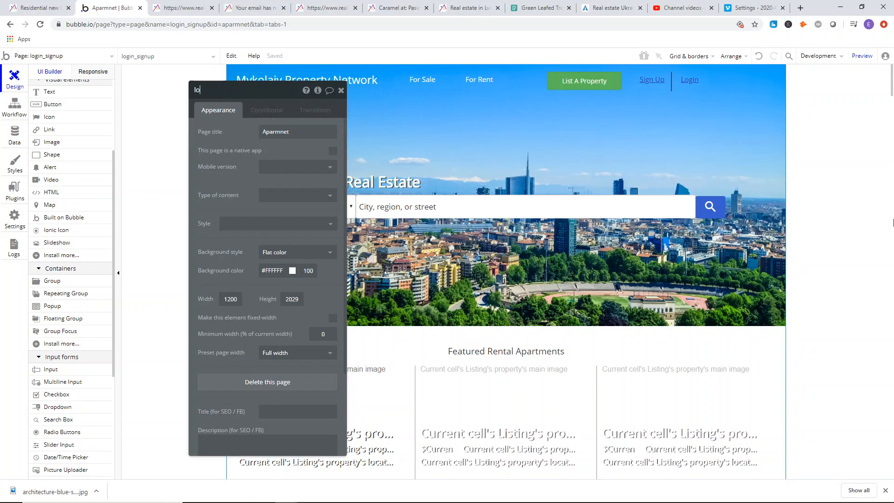
{"action": "type", "text": "account"}
{"action": "key", "text": "Return"}
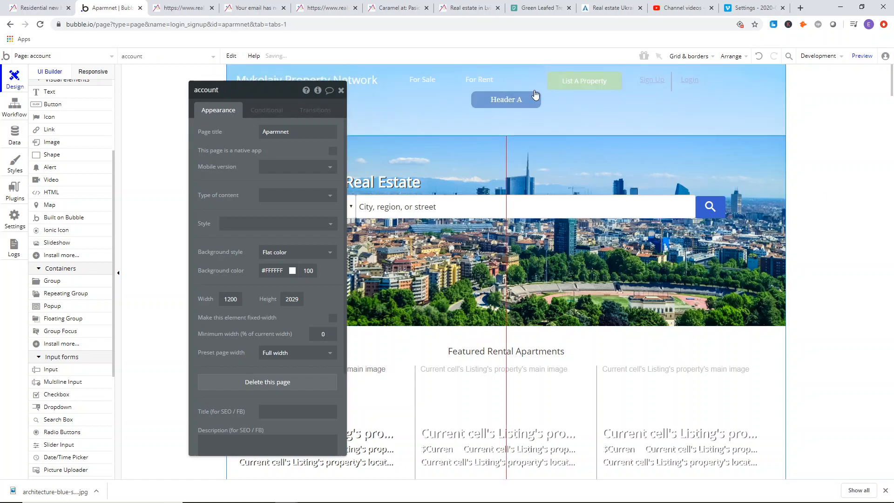
{"action": "left_click", "coordinate": [341, 90]}
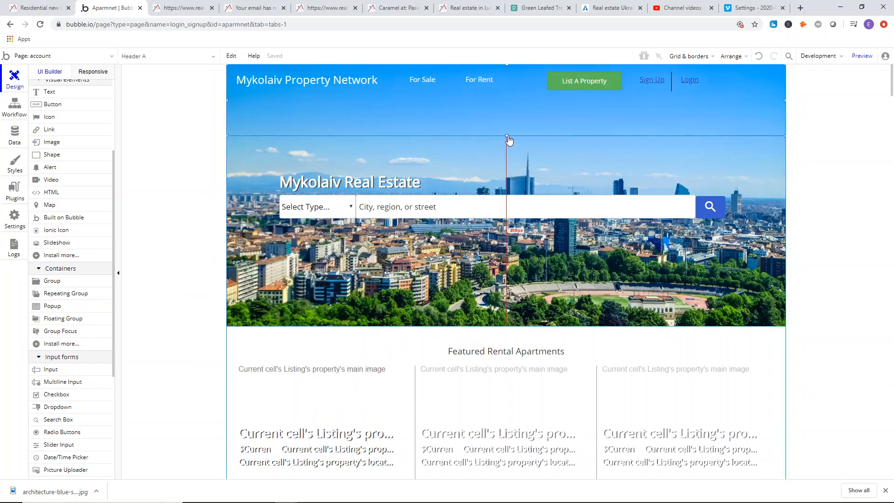
Replace the page's existing header with the Header property reusable element at the top of the page.
{"action": "key", "text": "Delete"}
{"action": "scroll", "coordinate": [70, 354], "scroll_direction": "down", "scroll_amount": 5}
{"action": "left_click", "coordinate": [74, 367]}
{"action": "left_click_drag", "start_coordinate": [293, 88], "coordinate": [339, 110]}
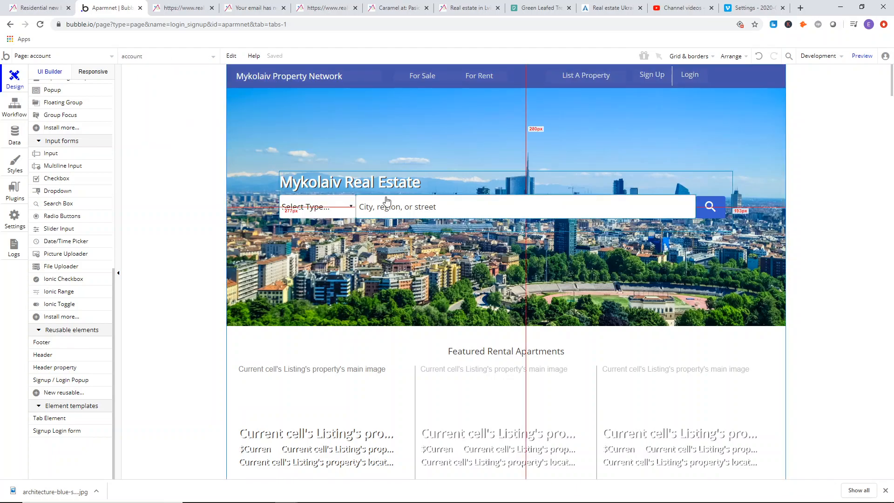
Check the reference site's registration page, and move the Featured Rental Apartments heading closer beneath the hero image.
{"action": "left_click", "coordinate": [171, 7]}
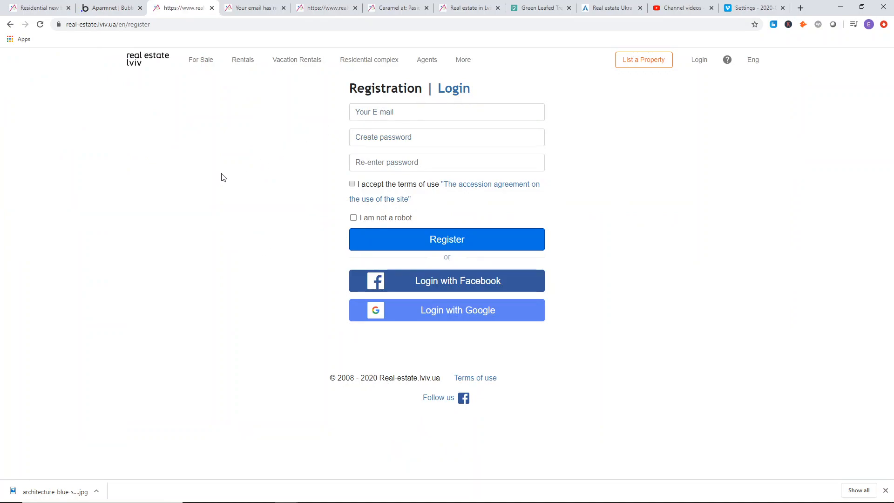
{"action": "key", "text": "ctrl+shift+Tab"}
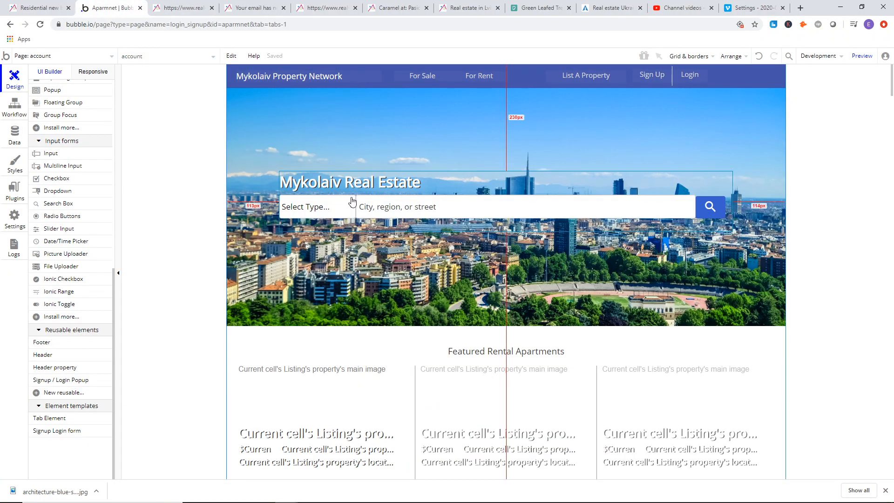
{"action": "scroll", "coordinate": [299, 195], "scroll_direction": "down", "scroll_amount": 4}
{"action": "left_click_drag", "start_coordinate": [466, 168], "coordinate": [407, 157]}
Delete the rental listings repeating group and the Featured Apartments For Sale heading.
{"action": "left_click", "coordinate": [421, 274]}
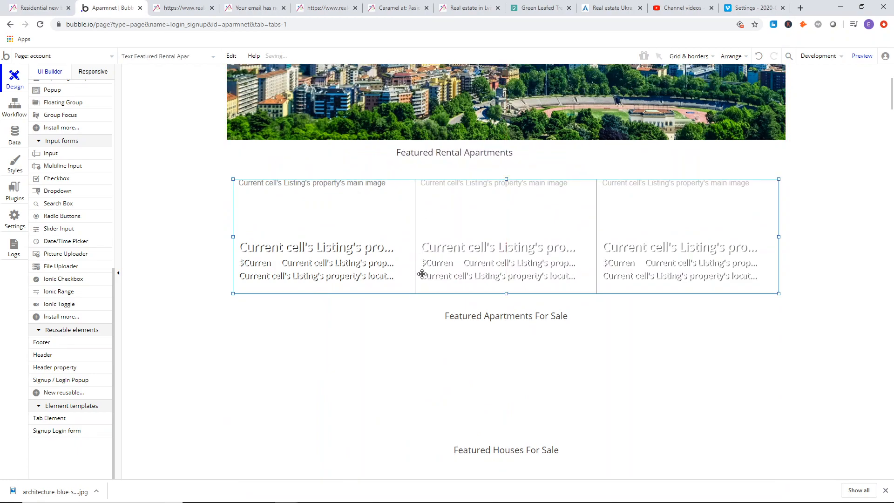
{"action": "key", "text": "Delete"}
{"action": "left_click", "coordinate": [500, 320]}
{"action": "scroll", "coordinate": [485, 289], "scroll_direction": "down", "scroll_amount": 5}
{"action": "key", "text": "Delete"}
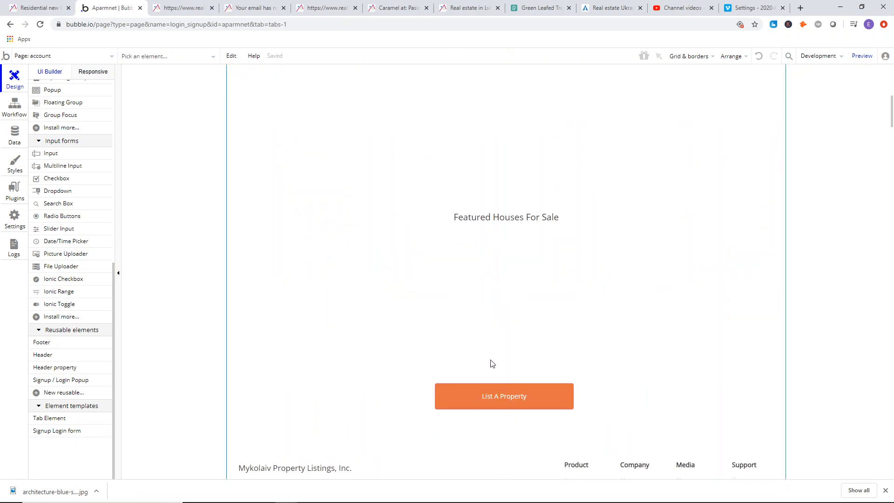
Delete the Featured Houses For Sale heading and the orange List A Property button above the footer.
{"action": "left_click", "coordinate": [553, 211]}
{"action": "key", "text": "Delete"}
{"action": "scroll", "coordinate": [471, 261], "scroll_direction": "down", "scroll_amount": 6}
{"action": "left_click", "coordinate": [508, 122]}
{"action": "key", "text": "Delete"}
Move the footer up the page until it sits just below the Featured Rental Apartments heading.
{"action": "scroll", "coordinate": [366, 212], "scroll_direction": "up", "scroll_amount": 1}
{"action": "left_click_drag", "start_coordinate": [429, 387], "coordinate": [439, 184]}
{"action": "scroll", "coordinate": [439, 184], "scroll_direction": "up", "scroll_amount": 4}
{"action": "left_click_drag", "start_coordinate": [422, 347], "coordinate": [420, 156]}
{"action": "scroll", "coordinate": [397, 271], "scroll_direction": "up", "scroll_amount": 5}
{"action": "left_click_drag", "start_coordinate": [409, 401], "coordinate": [405, 315]}
{"action": "scroll", "coordinate": [324, 238], "scroll_direction": "up", "scroll_amount": 2}
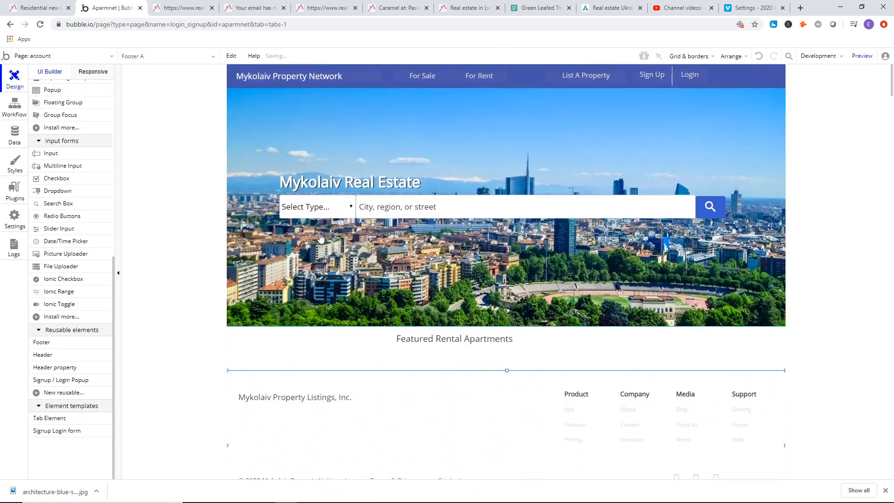
Compare with the reference registration page, and delete the Mykolaiv Real Estate search group from the hero image.
{"action": "left_click", "coordinate": [496, 182]}
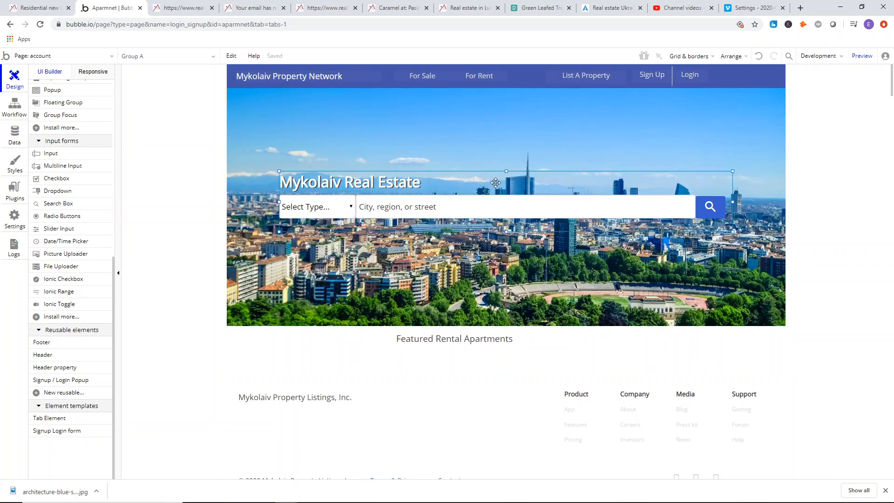
{"action": "left_click", "coordinate": [184, 8]}
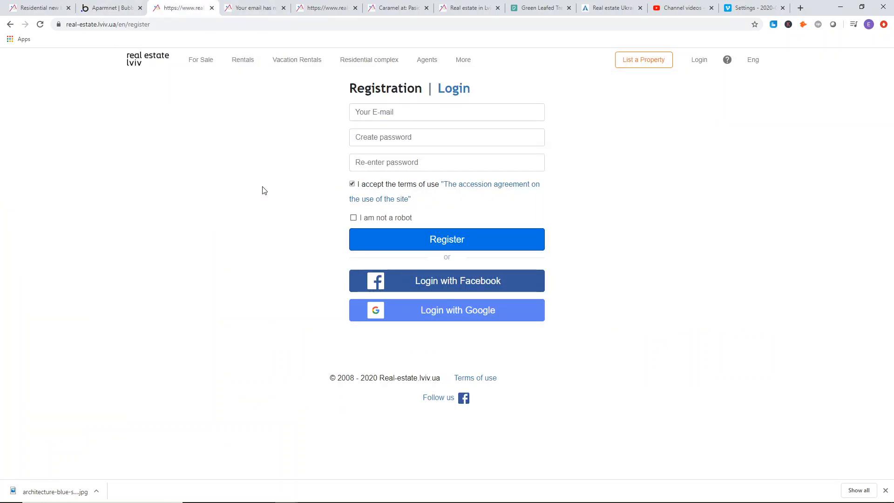
{"action": "left_click", "coordinate": [139, 5]}
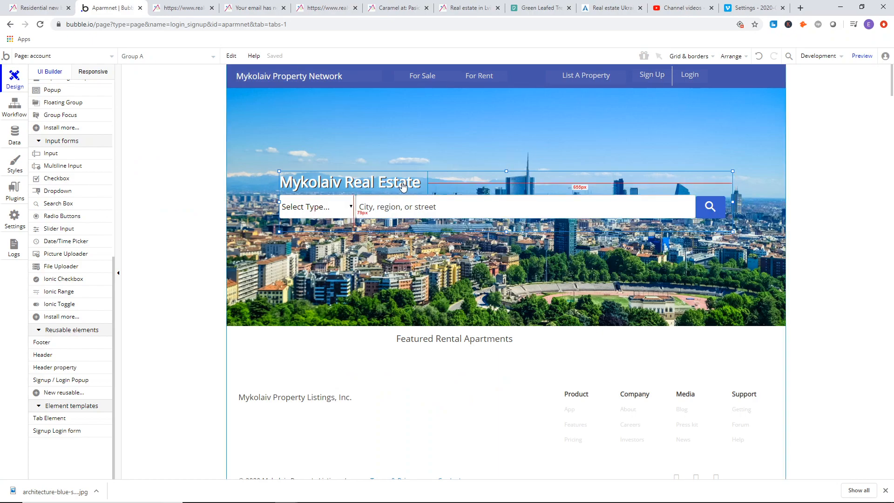
{"action": "key", "text": "Delete"}
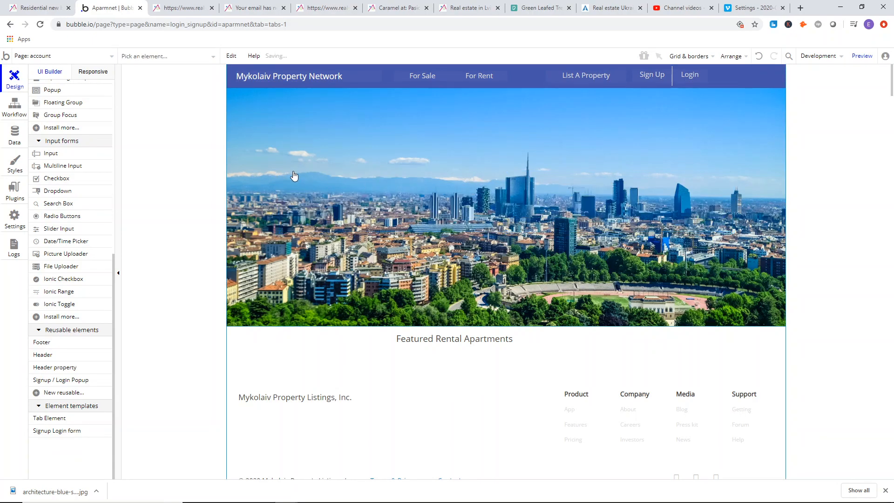
Delete the city hero image and move the Featured Rental Apartments heading up beneath the header.
{"action": "left_click", "coordinate": [326, 158]}
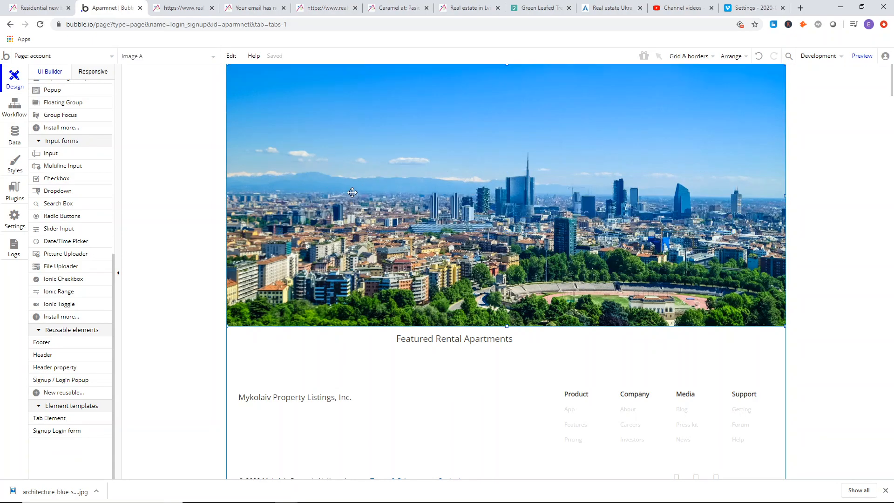
{"action": "key", "text": "Delete"}
{"action": "left_click", "coordinate": [455, 340]}
{"action": "left_click_drag", "start_coordinate": [455, 340], "coordinate": [448, 117]}
Check the reference registration page's layout, and move the Featured Rental Apartments text down to the middle of the empty area.
{"action": "left_click", "coordinate": [181, 8]}
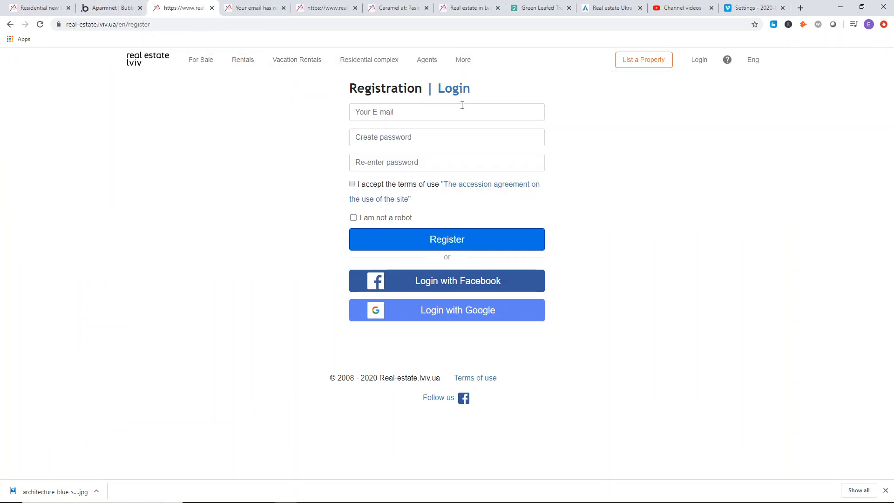
{"action": "left_click", "coordinate": [131, 7]}
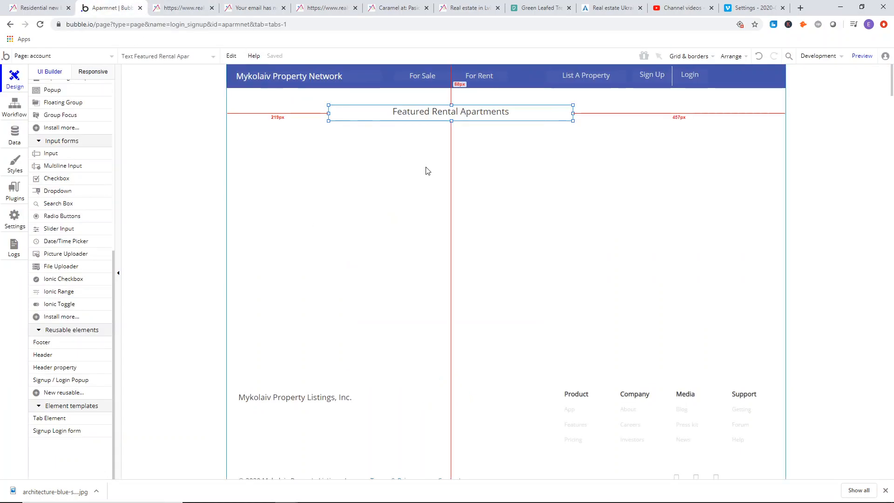
{"action": "left_click", "coordinate": [441, 135]}
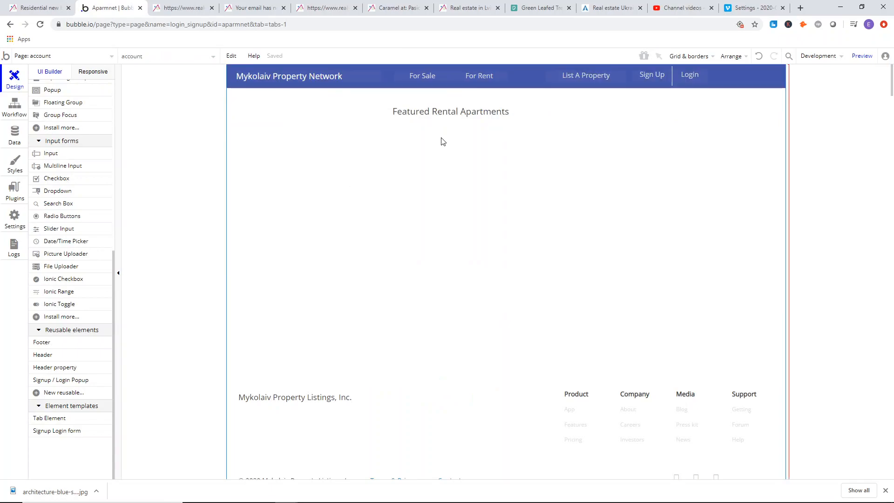
{"action": "scroll", "coordinate": [56, 134], "scroll_direction": "up", "scroll_amount": 6}
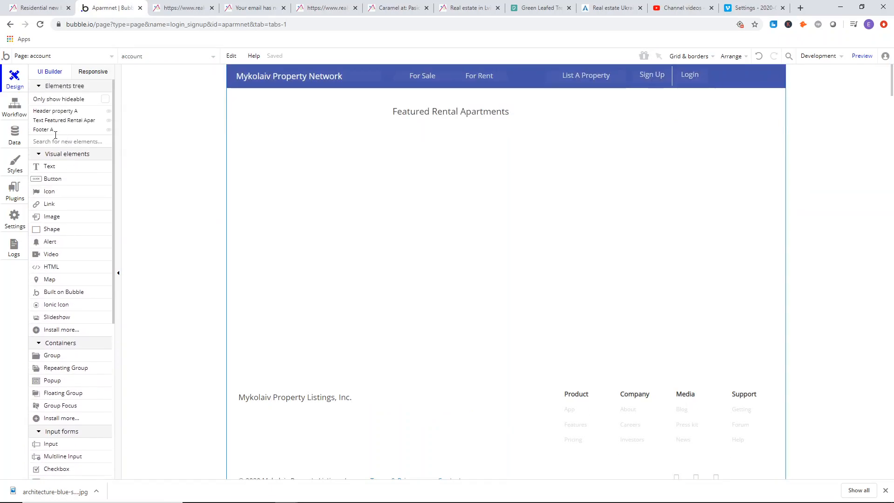
{"action": "left_click", "coordinate": [51, 120]}
{"action": "left_click_drag", "start_coordinate": [466, 112], "coordinate": [422, 249]}
Duplicate the Featured Rental Apartments text and place the copy above the original, just below the header.
{"action": "right_click", "coordinate": [423, 249]}
{"action": "left_click", "coordinate": [446, 287]}
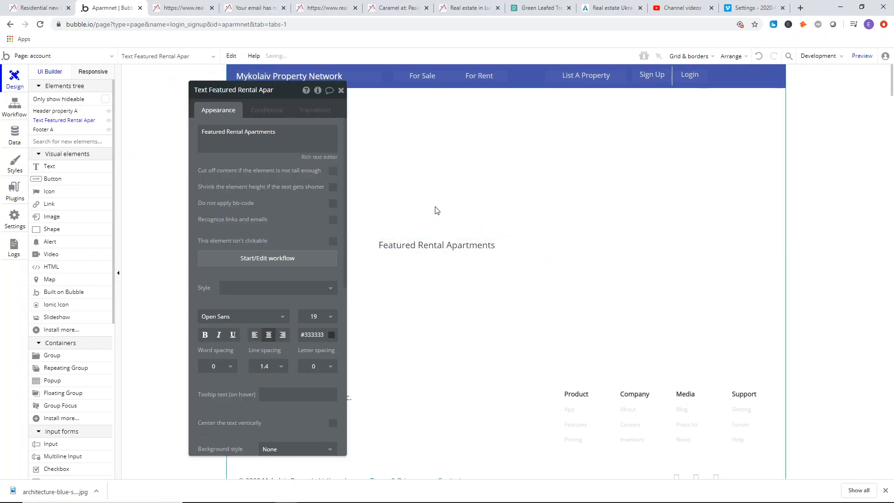
{"action": "right_click", "coordinate": [435, 208]}
{"action": "left_click", "coordinate": [457, 295]}
{"action": "left_click_drag", "start_coordinate": [459, 244], "coordinate": [441, 139]}
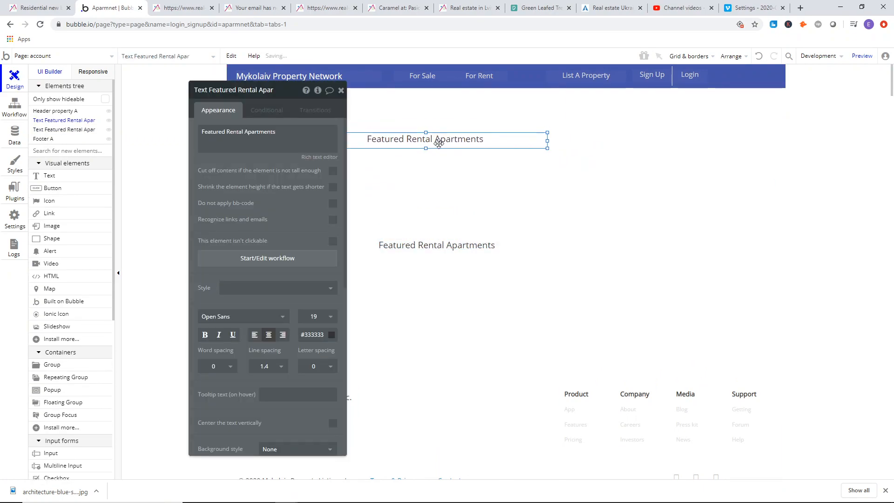
Set the upper Featured Rental Apartments text to font size 24 and font Open Sans (600), without the bold option.
{"action": "left_click", "coordinate": [322, 318]}
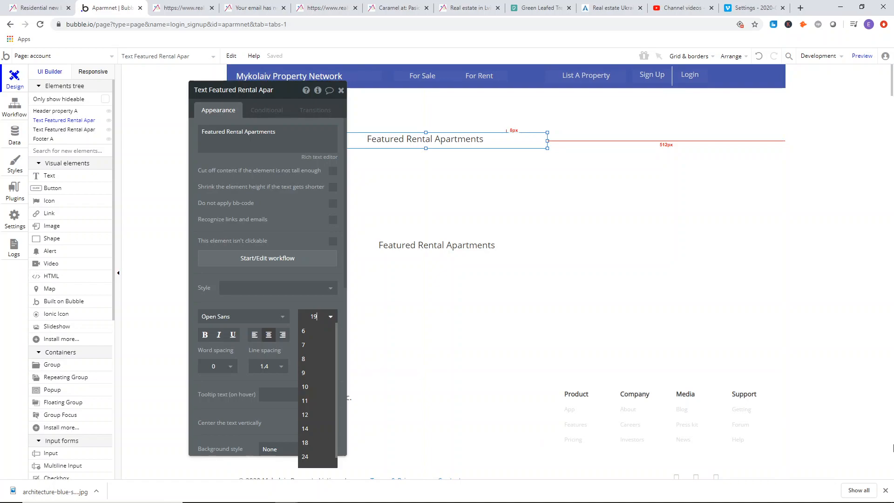
{"action": "key", "text": "Return"}
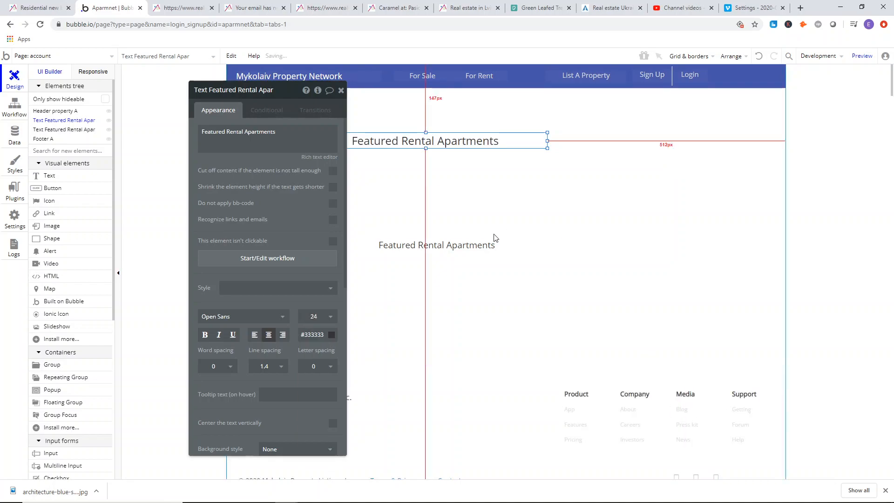
{"action": "left_click", "coordinate": [205, 336]}
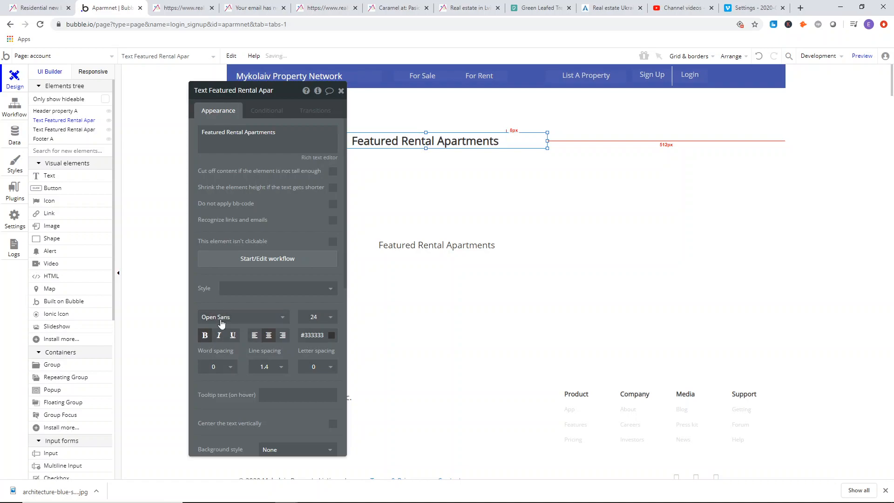
{"action": "left_click", "coordinate": [202, 339]}
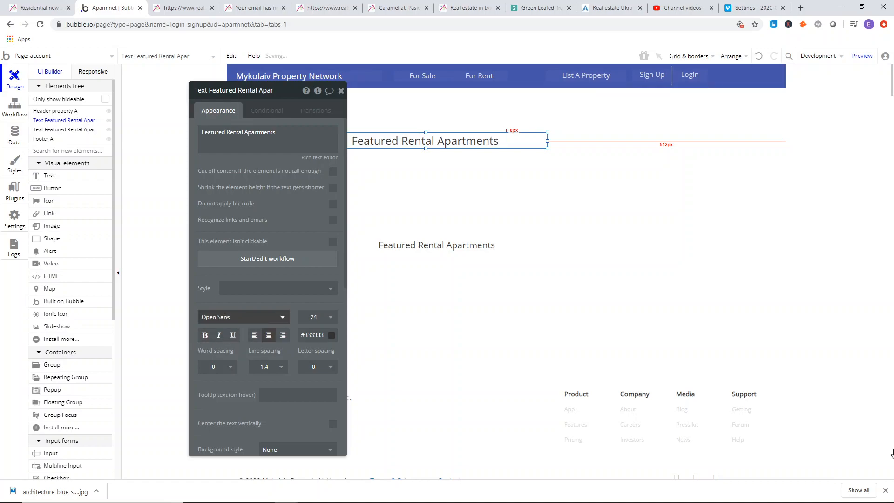
{"action": "type", "text": "open sans"}
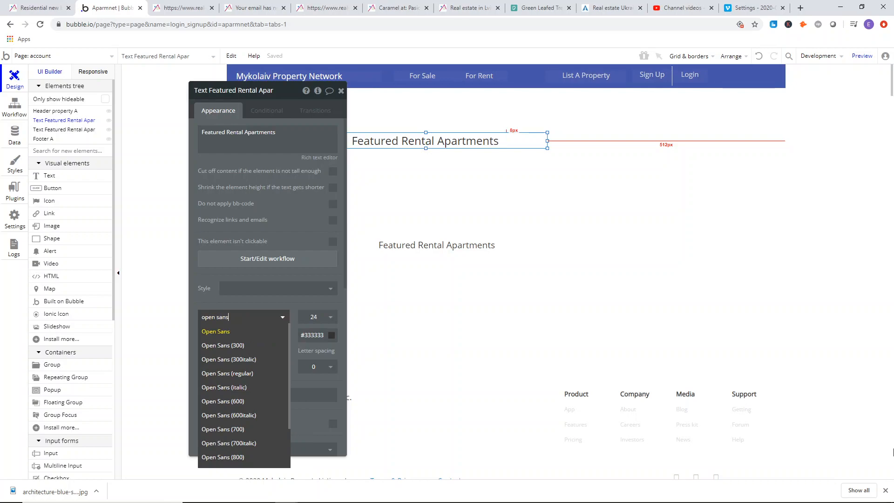
{"action": "left_click", "coordinate": [237, 402]}
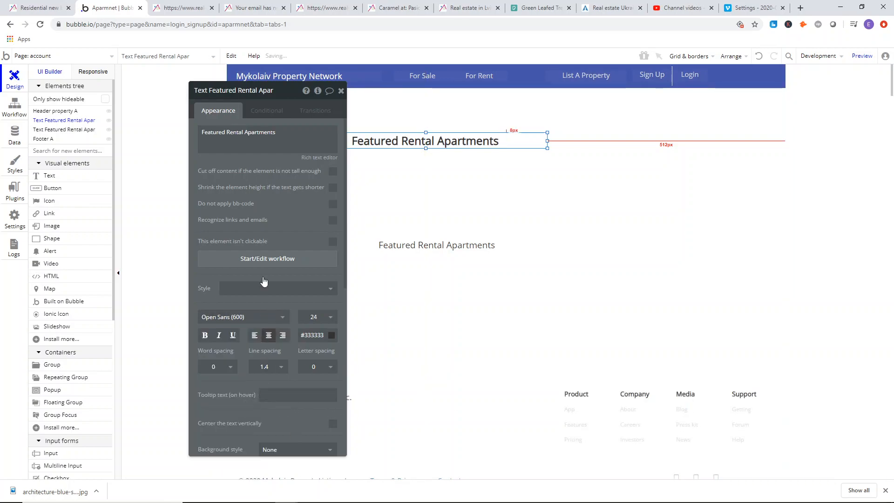
{"action": "left_click", "coordinate": [477, 195]}
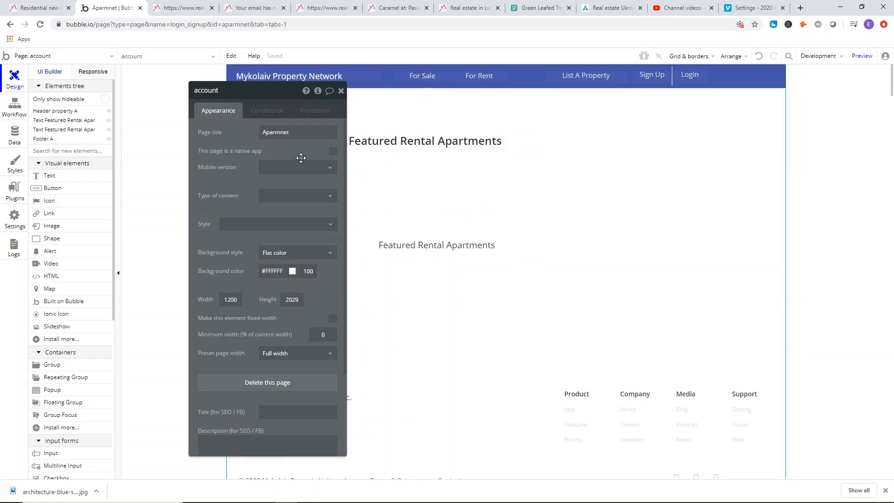
Compare with the reference registration heading, and set the upper Featured Rental Apartments text's font size to 28.
{"action": "left_click_drag", "start_coordinate": [299, 155], "coordinate": [193, 155]}
{"action": "left_click", "coordinate": [182, 7]}
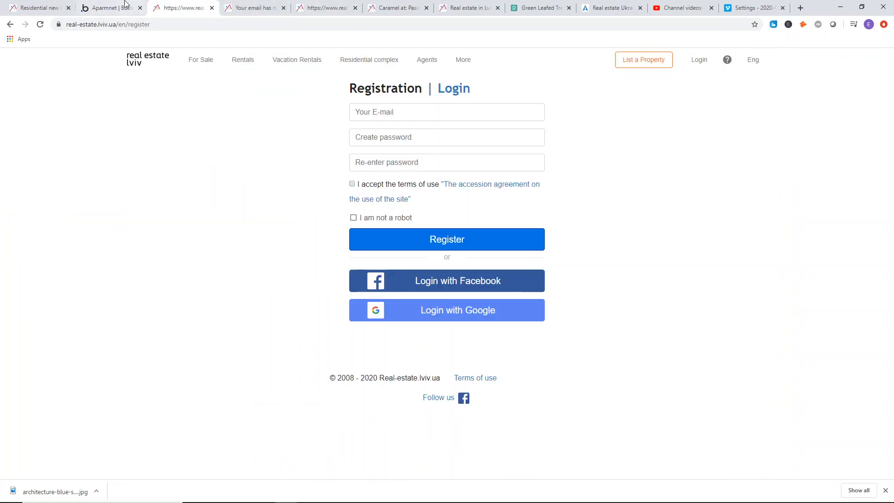
{"action": "left_click", "coordinate": [104, 5]}
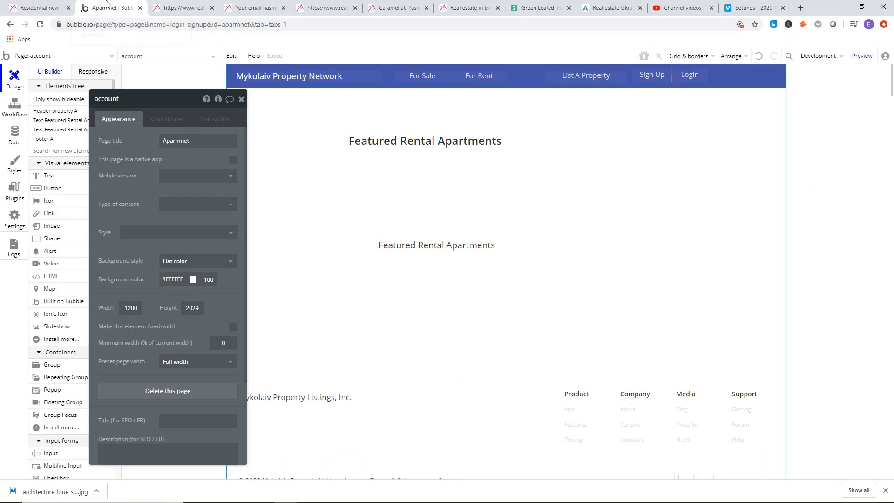
{"action": "left_click", "coordinate": [436, 146]}
{"action": "left_click", "coordinate": [226, 324]}
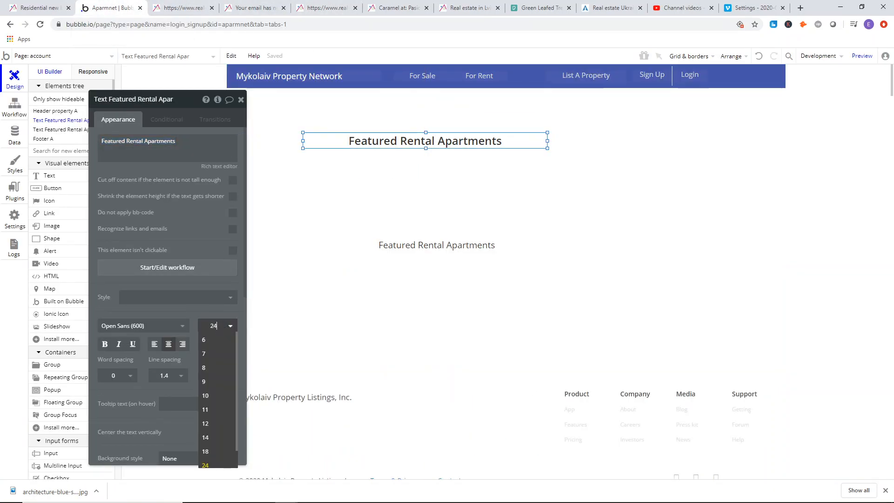
{"action": "type", "text": "28"}
{"action": "key", "text": "Return"}
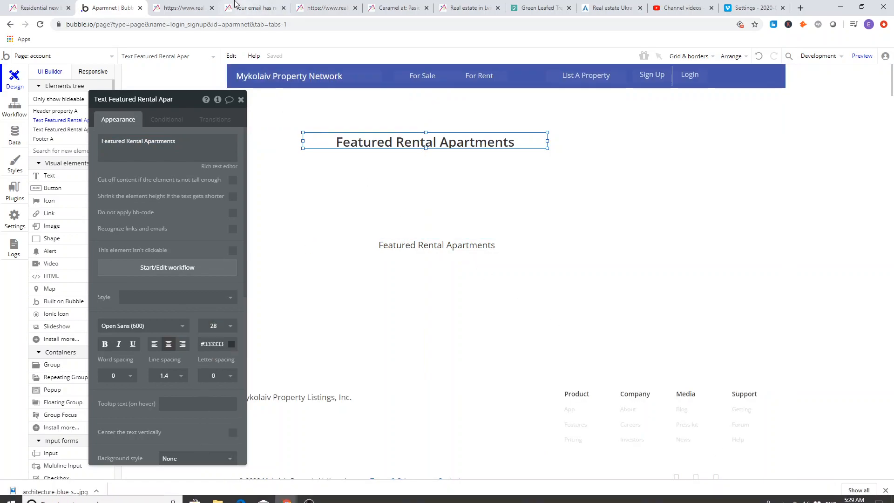
Make the upper Featured Rental Apartments text box taller and move it up closer to the header.
{"action": "left_click", "coordinate": [155, 5]}
{"action": "left_click", "coordinate": [120, 5]}
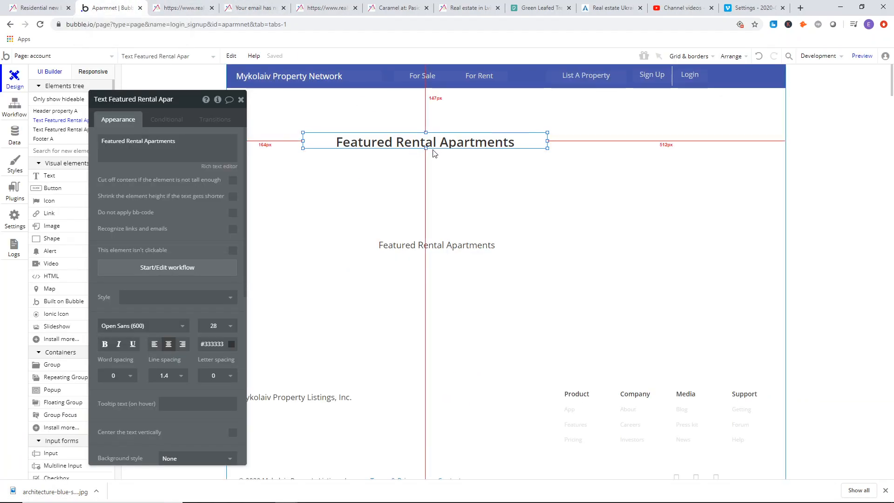
{"action": "left_click", "coordinate": [425, 147]}
{"action": "left_click_drag", "start_coordinate": [385, 146], "coordinate": [408, 126]}
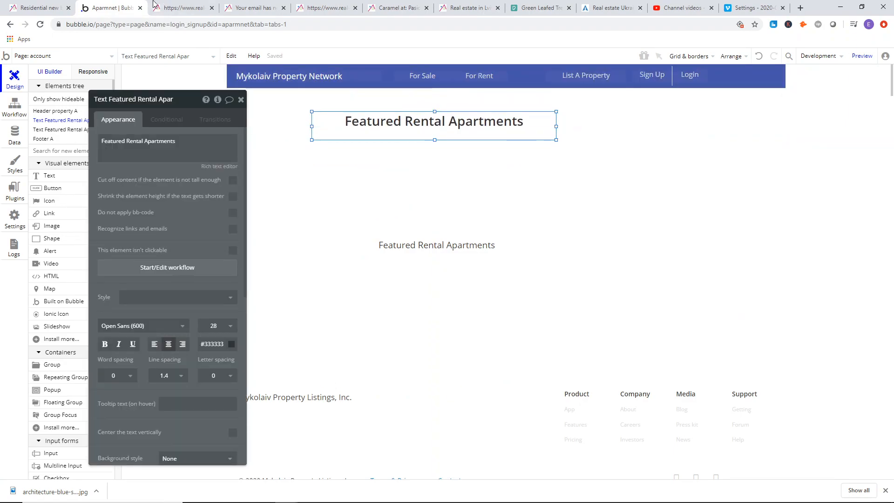
Check the reference registration page, and change the upper Featured Rental Apartments text to Registration.
{"action": "left_click", "coordinate": [177, 8]}
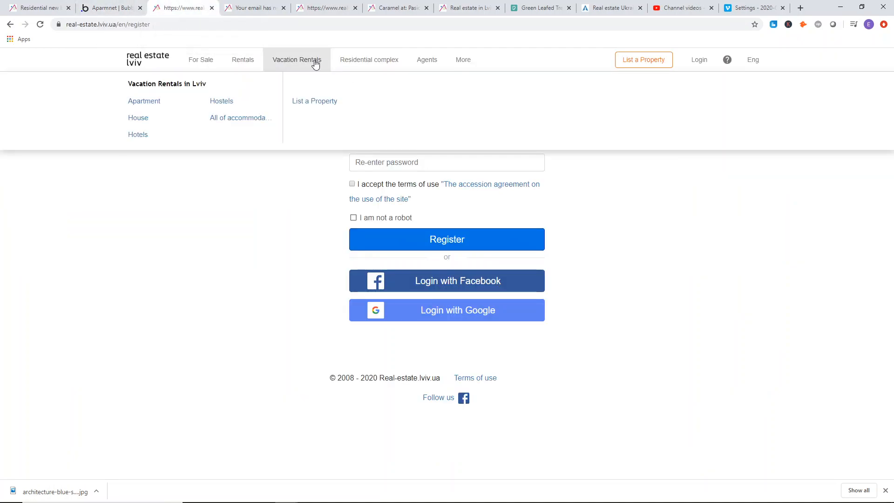
{"action": "left_click", "coordinate": [111, 8]}
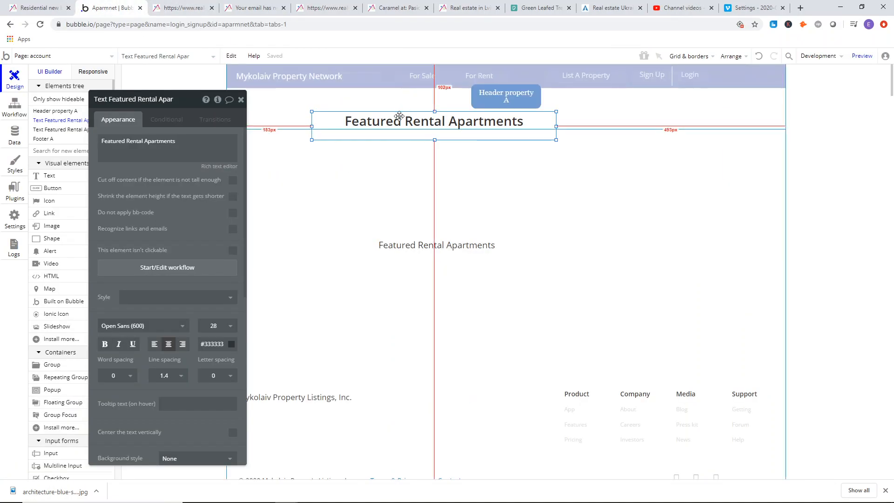
{"action": "triple_click", "coordinate": [191, 149]}
{"action": "type", "text": "Registration"}
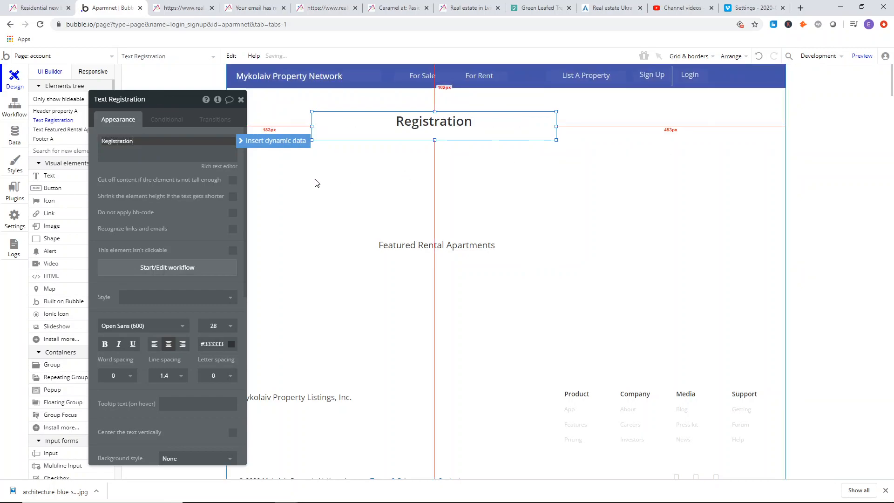
Left-align the Registration heading, narrow its box to about the width of the word, and reposition it.
{"action": "left_click", "coordinate": [159, 343]}
{"action": "left_click_drag", "start_coordinate": [312, 126], "coordinate": [387, 126]}
{"action": "mouse_move", "coordinate": [475, 126]}
{"action": "left_mouse_down"}
{"action": "mouse_move", "coordinate": [435, 125]}
{"action": "mouse_move", "coordinate": [458, 129]}
{"action": "left_mouse_up"}
{"action": "left_click_drag", "start_coordinate": [525, 128], "coordinate": [443, 129]}
Duplicate the Registration heading and place the copy just to the right of the original at the same height.
{"action": "right_click", "coordinate": [405, 130]}
{"action": "left_click", "coordinate": [425, 224]}
{"action": "right_click", "coordinate": [443, 180]}
{"action": "left_click", "coordinate": [458, 211]}
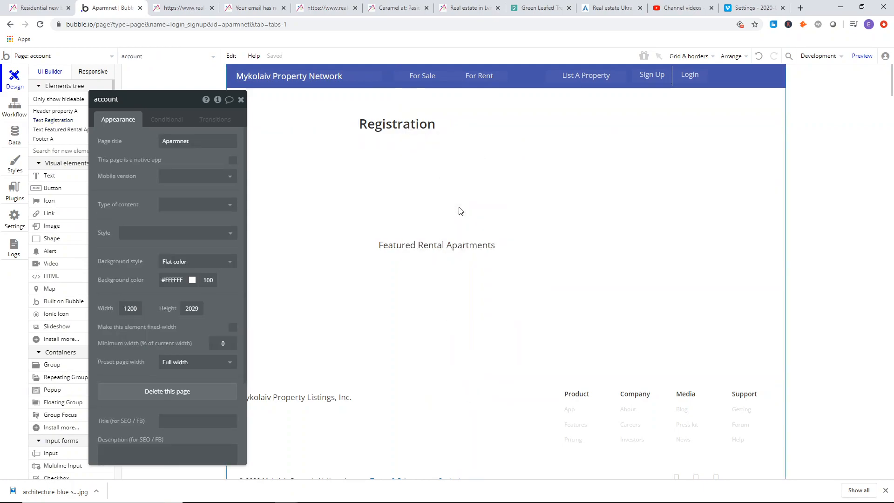
{"action": "left_click_drag", "start_coordinate": [366, 134], "coordinate": [470, 128]}
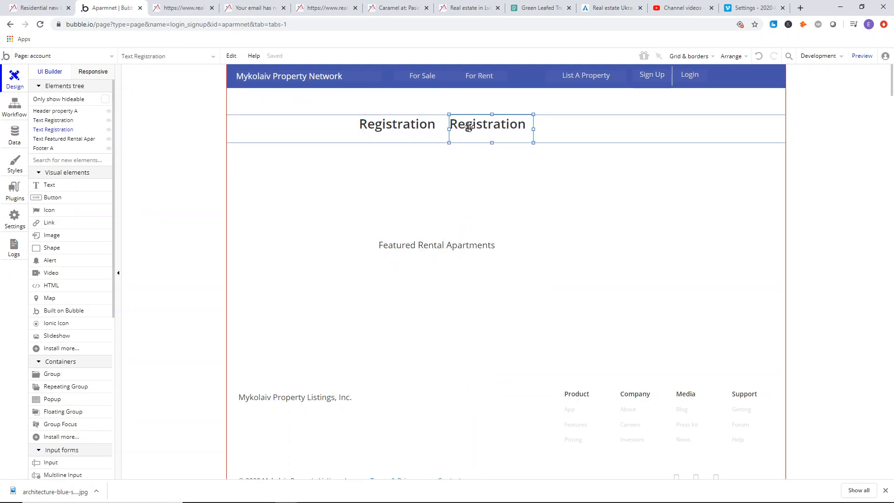
Check the reference registration page, and change the text of the copied Registration heading to Login.
{"action": "double_click", "coordinate": [470, 127]}
{"action": "left_click", "coordinate": [179, 7]}
{"action": "left_click", "coordinate": [120, 4]}
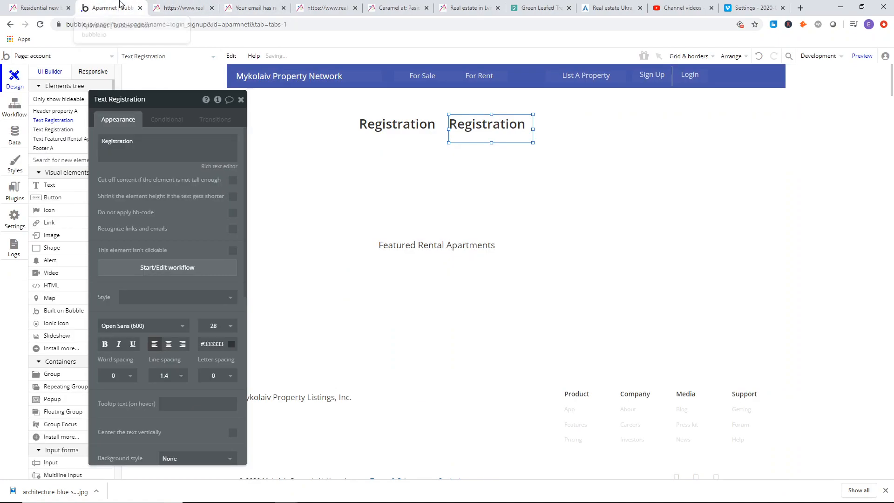
{"action": "triple_click", "coordinate": [147, 151]}
{"action": "type", "text": "Login"}
{"action": "left_click", "coordinate": [445, 198]}
{"action": "left_click_drag", "start_coordinate": [140, 152], "coordinate": [348, 198]}
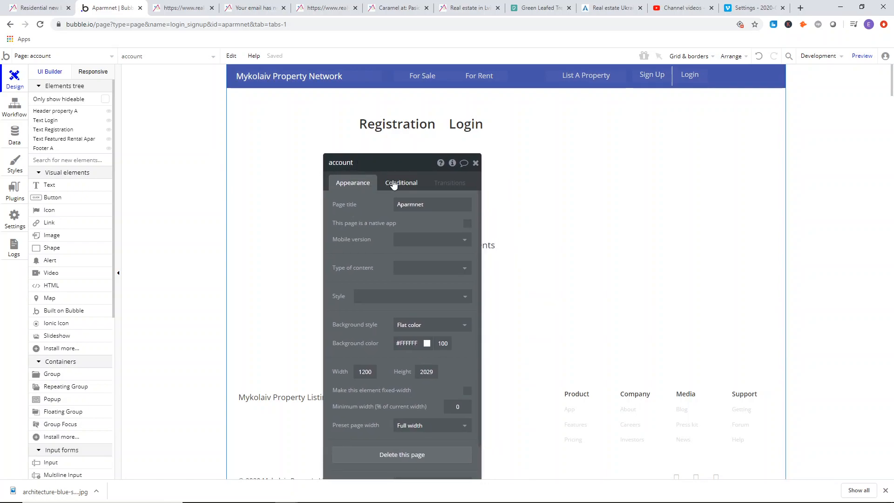
{"action": "left_click_drag", "start_coordinate": [356, 193], "coordinate": [307, 171]}
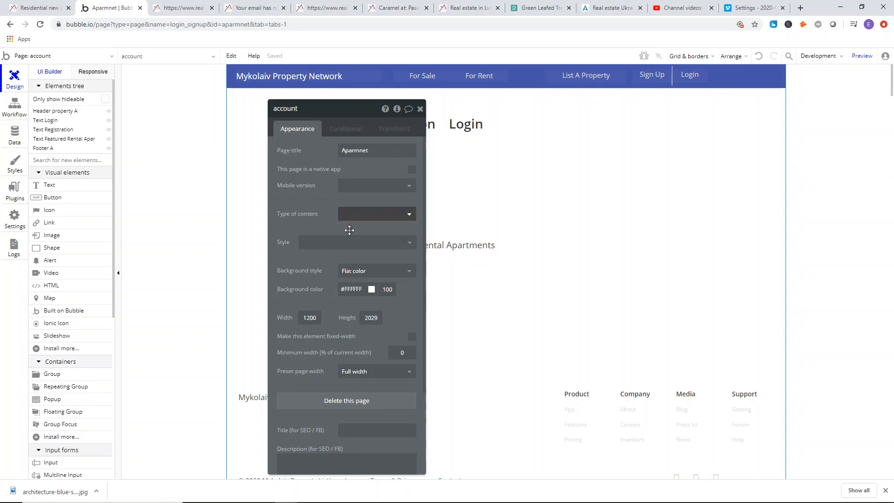
{"action": "left_click_drag", "start_coordinate": [299, 145], "coordinate": [337, 185]}
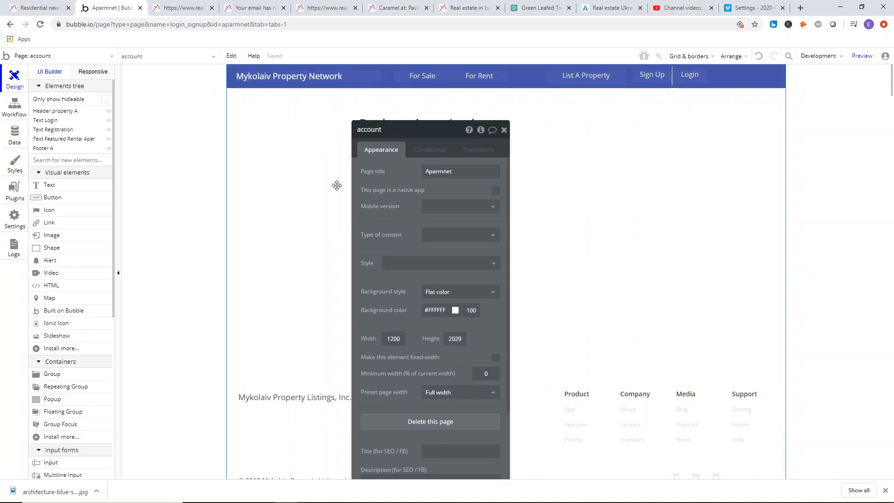
{"action": "left_click", "coordinate": [200, 148]}
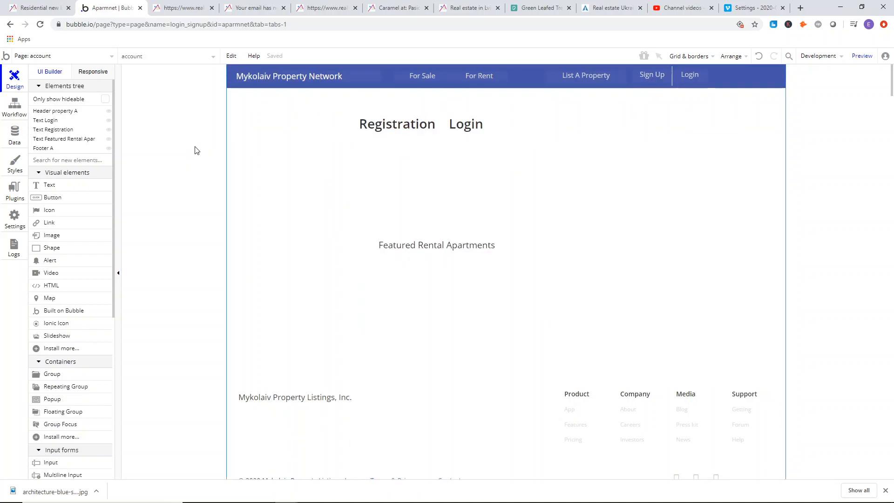
Start adding a new custom state to the account page.
{"action": "double_click", "coordinate": [250, 166]}
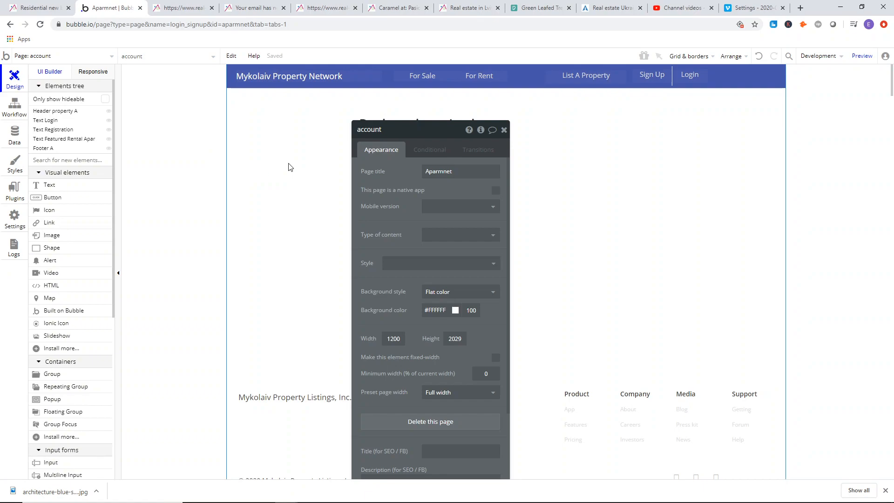
{"action": "left_click", "coordinate": [481, 131]}
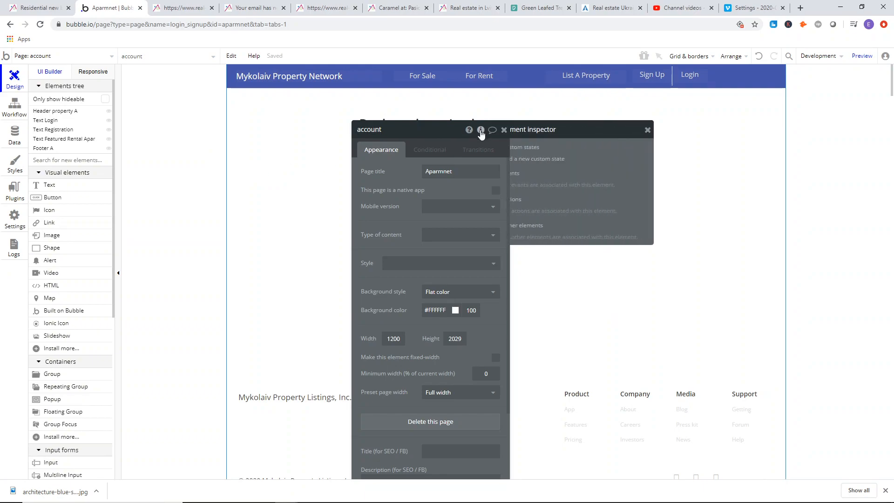
{"action": "left_click", "coordinate": [569, 159]}
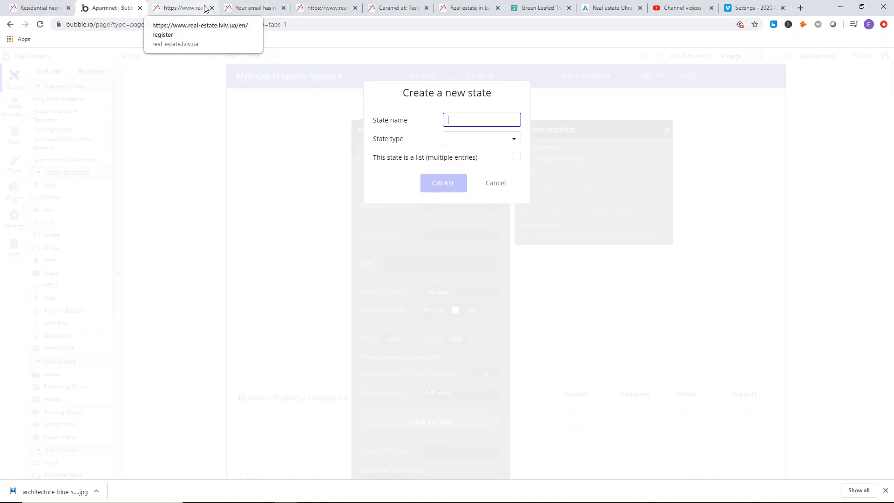
Examine how the reference site's Login and Registration headings switch between the login form and the registration form.
{"action": "left_click", "coordinate": [187, 4]}
{"action": "left_click", "coordinate": [122, 7]}
{"action": "left_click", "coordinate": [174, 6]}
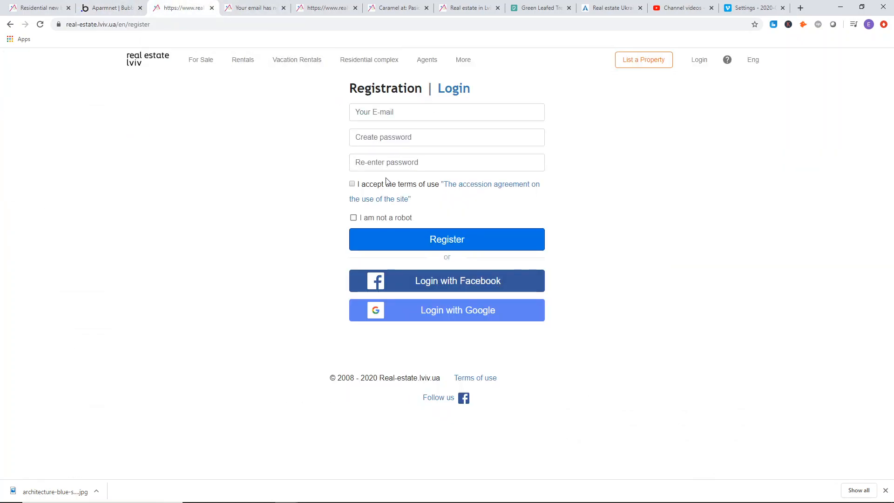
{"action": "left_click", "coordinate": [455, 88]}
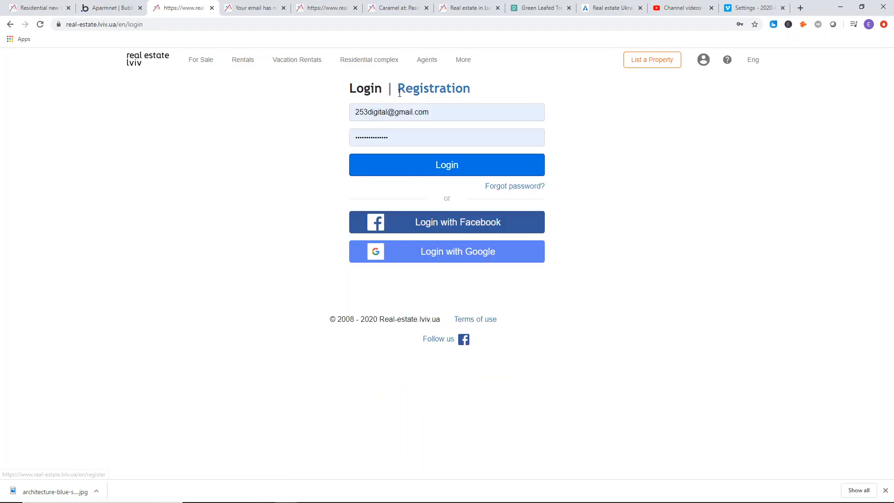
{"action": "left_click", "coordinate": [434, 93]}
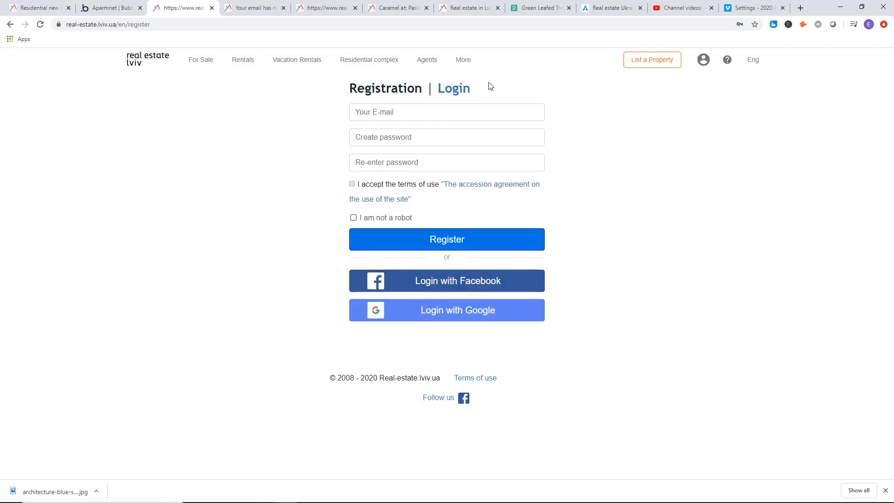
{"action": "left_click", "coordinate": [467, 89]}
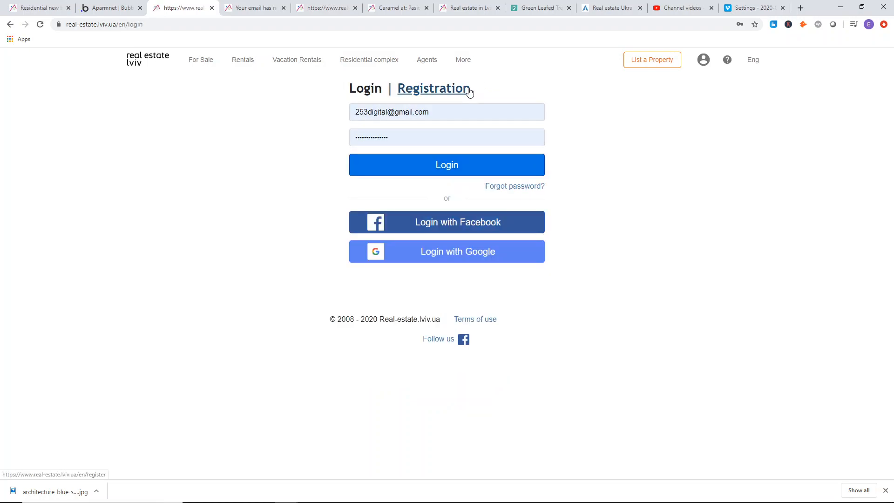
{"action": "left_click", "coordinate": [417, 92]}
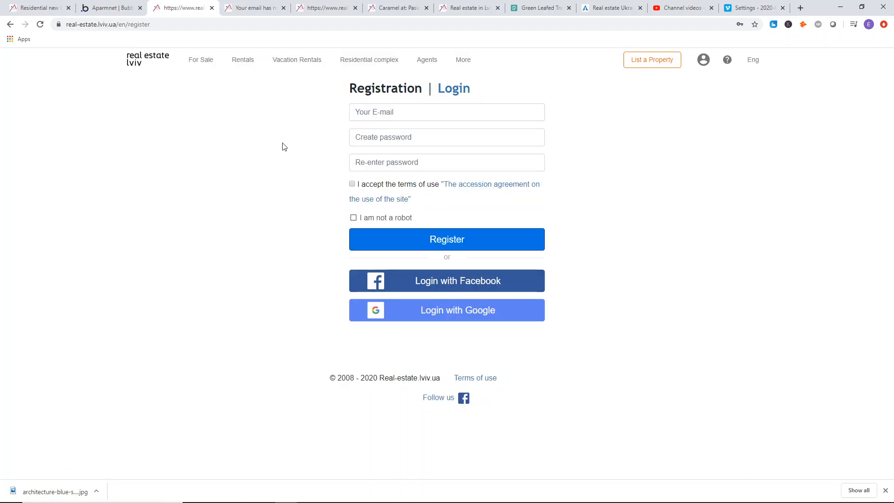
{"action": "left_click", "coordinate": [114, 7]}
Create a custom state named login/register with the type text on the account page.
{"action": "left_click", "coordinate": [469, 124]}
{"action": "type", "text": "lo"}
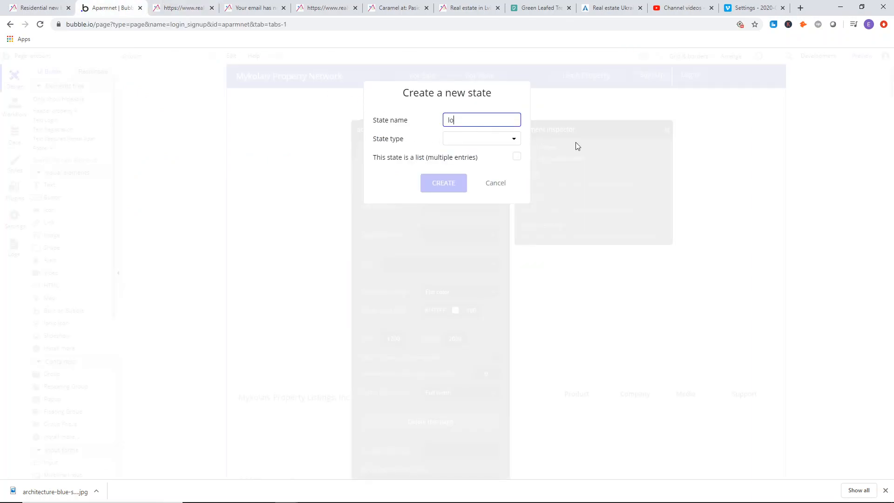
{"action": "type", "text": "gin/register"}
{"action": "left_click", "coordinate": [499, 137]}
{"action": "left_click", "coordinate": [471, 155]}
{"action": "left_click", "coordinate": [446, 183]}
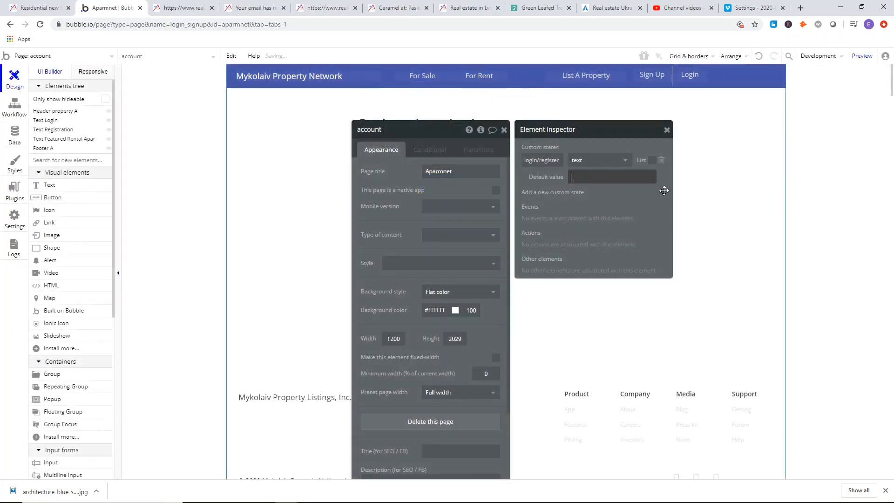
Set the login/register state's default value to login, and close the element inspector and the page's properties.
{"action": "type", "text": "login"}
{"action": "left_click_drag", "start_coordinate": [611, 192], "coordinate": [607, 194]}
{"action": "left_click", "coordinate": [664, 132]}
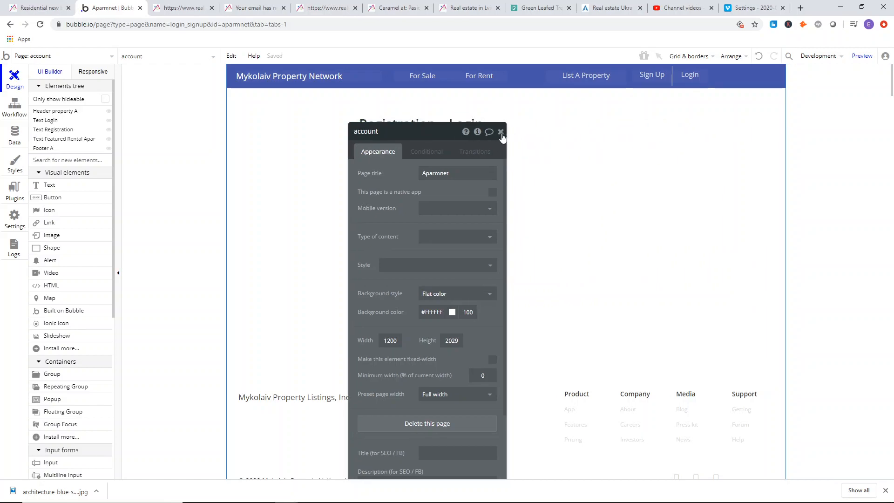
{"action": "left_click", "coordinate": [500, 132]}
Create a workflow that runs when the Registration text is clicked, and open the event's properties.
{"action": "double_click", "coordinate": [422, 128]}
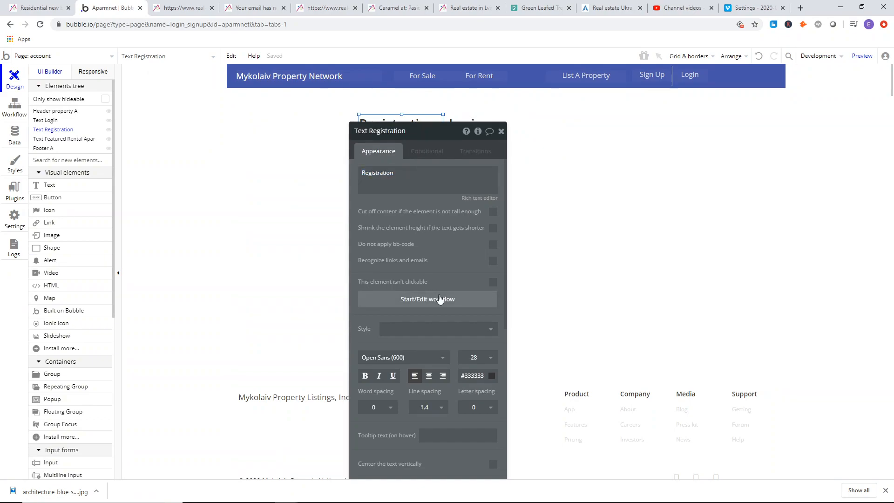
{"action": "left_click", "coordinate": [439, 299]}
{"action": "left_click", "coordinate": [89, 176]}
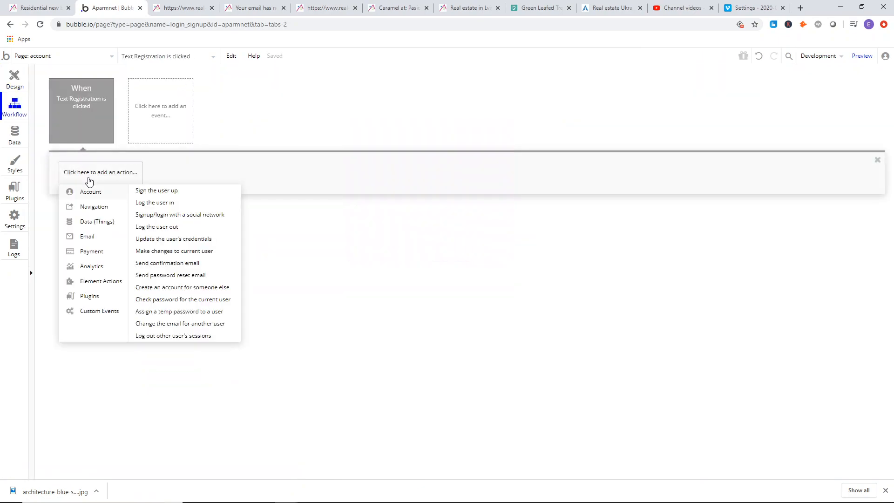
{"action": "left_click", "coordinate": [89, 116]}
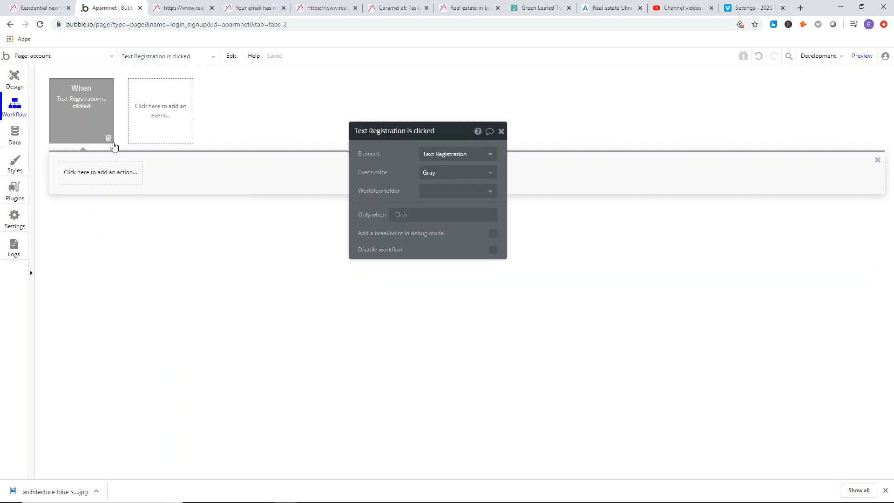
Add an Only when condition to the Registration click event using account's login/register with the is operator.
{"action": "left_click", "coordinate": [396, 216]}
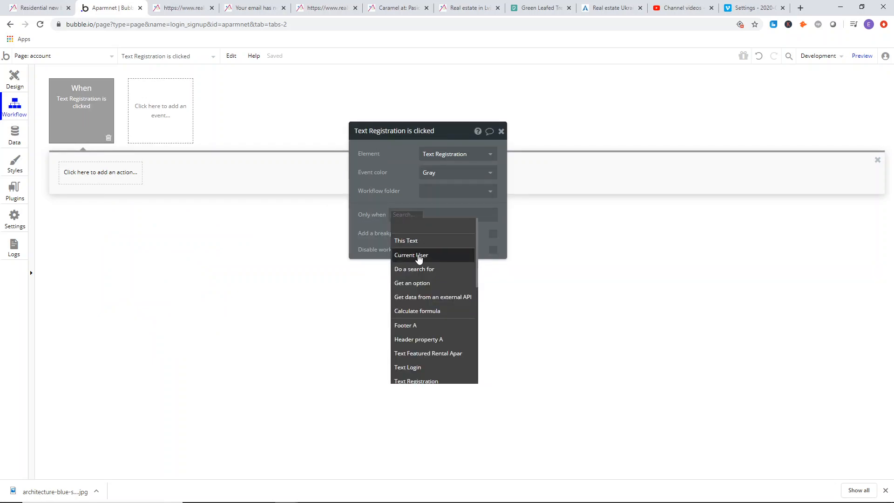
{"action": "type", "text": "acc"}
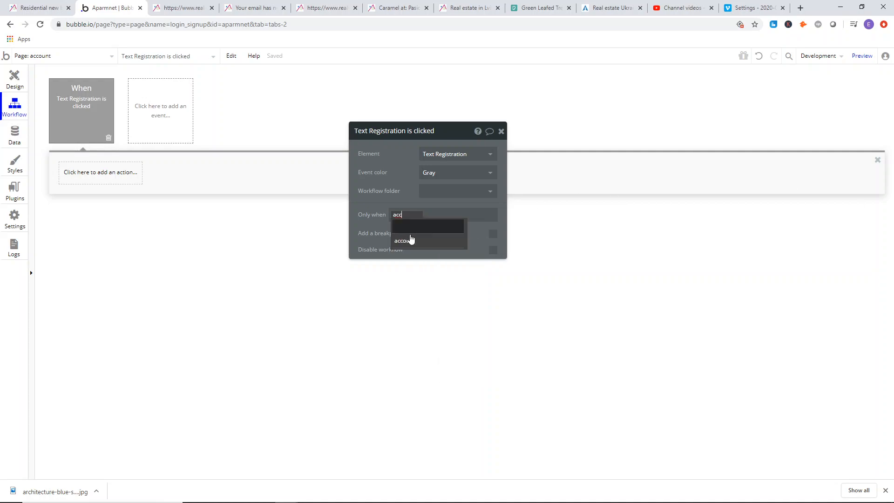
{"action": "left_click", "coordinate": [417, 241]}
{"action": "left_click", "coordinate": [450, 253]}
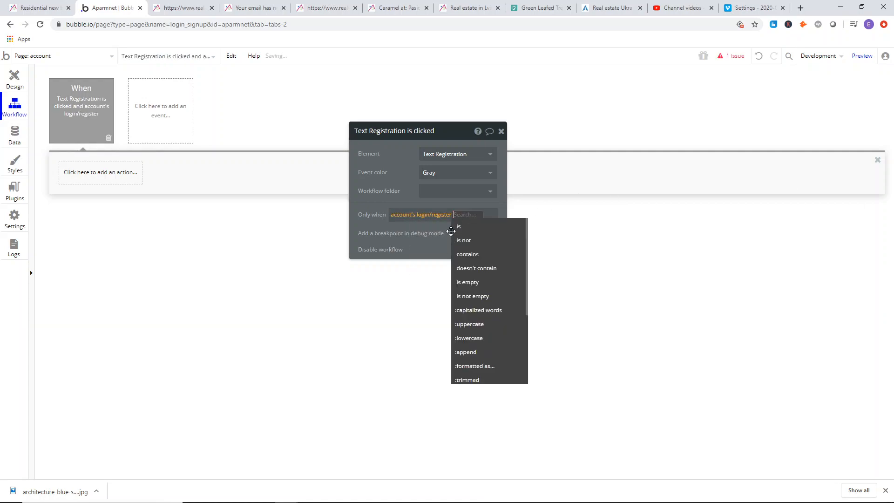
{"action": "left_click", "coordinate": [473, 227]}
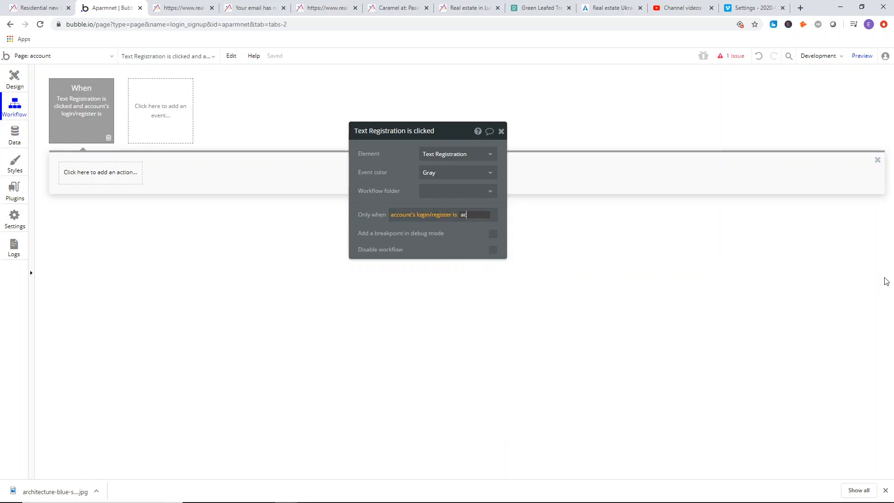
Try accout and register as the value that account's login/register is compared with in the condition.
{"action": "type", "text": "accout"}
{"action": "key", "text": "Return"}
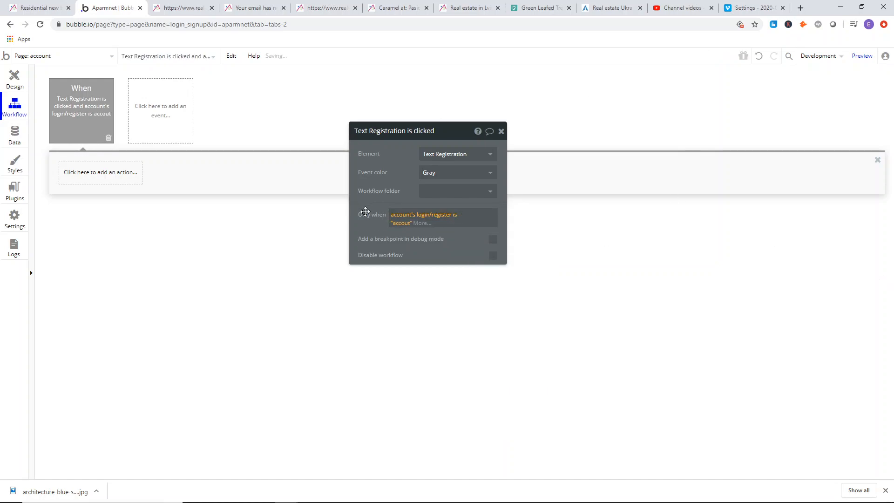
{"action": "left_click", "coordinate": [400, 224]}
{"action": "type", "text": "reiggister"}
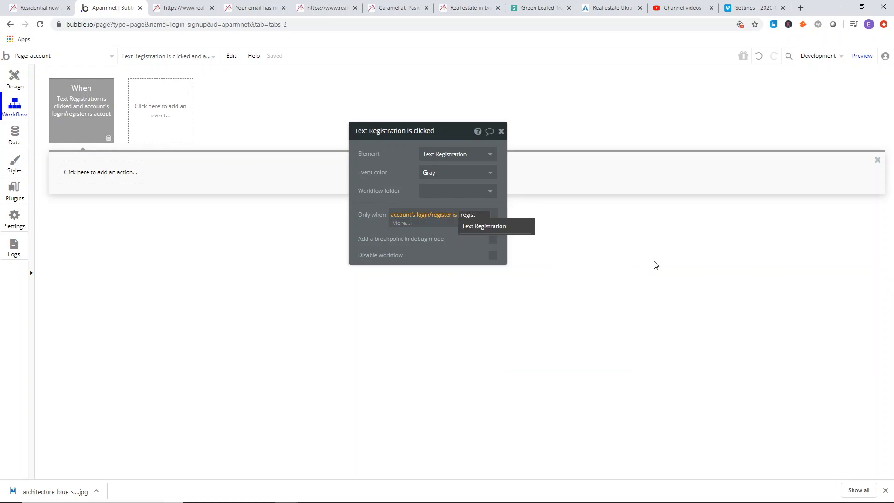
{"action": "key", "text": "Return"}
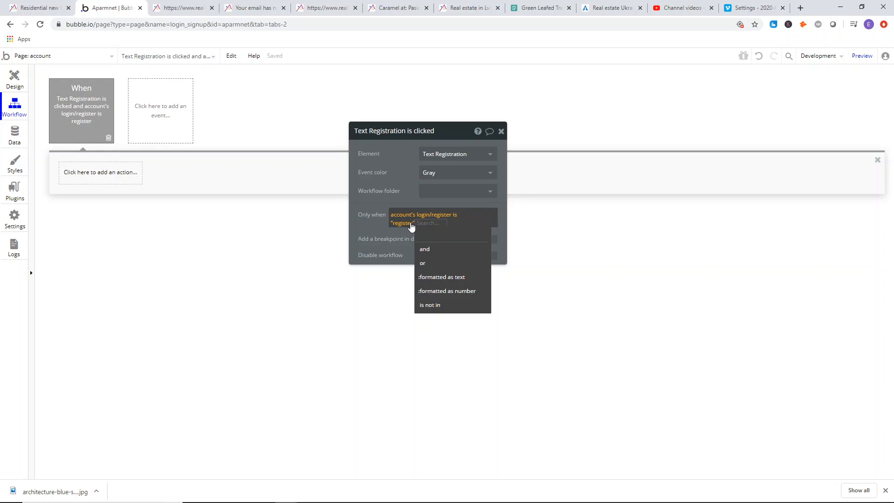
Set the condition's comparison value to login, so it reads account's login/register is "login".
{"action": "left_click", "coordinate": [411, 222]}
{"action": "key", "text": "BackSpace"}
{"action": "key", "text": "BackSpace"}
{"action": "key", "text": "BackSpace"}
{"action": "key", "text": "BackSpace"}
{"action": "key", "text": "BackSpace"}
{"action": "key", "text": "BackSpace"}
{"action": "key", "text": "BackSpace"}
{"action": "key", "text": "BackSpace"}
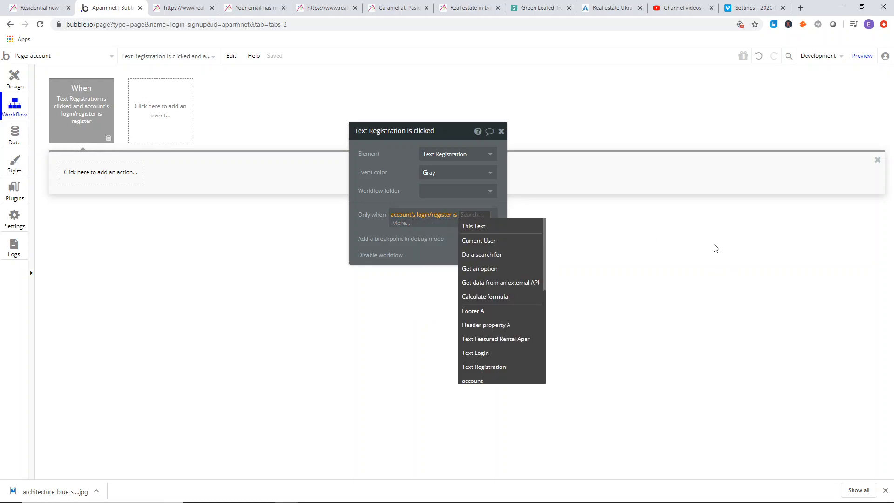
{"action": "type", "text": "login"}
{"action": "key", "text": "Return"}
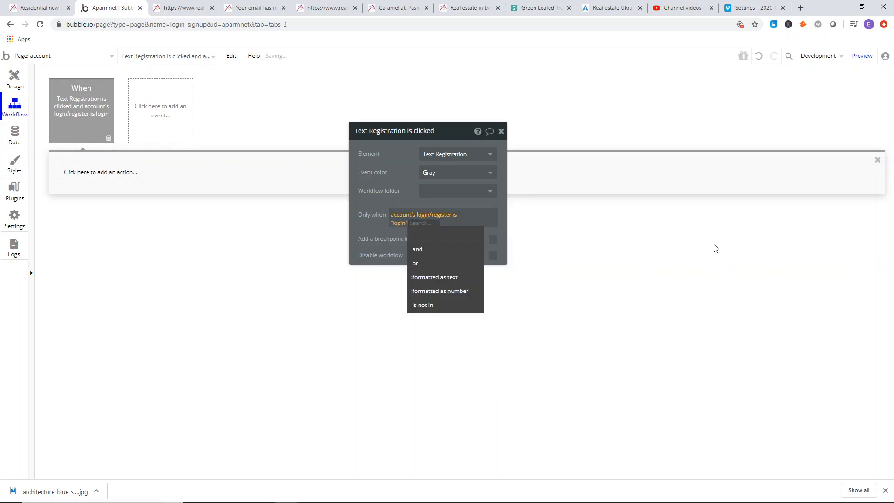
Add a Set state action to the Registration click workflow that sets account's login/register custom state to register.
{"action": "left_click_drag", "start_coordinate": [417, 173], "coordinate": [420, 174]}
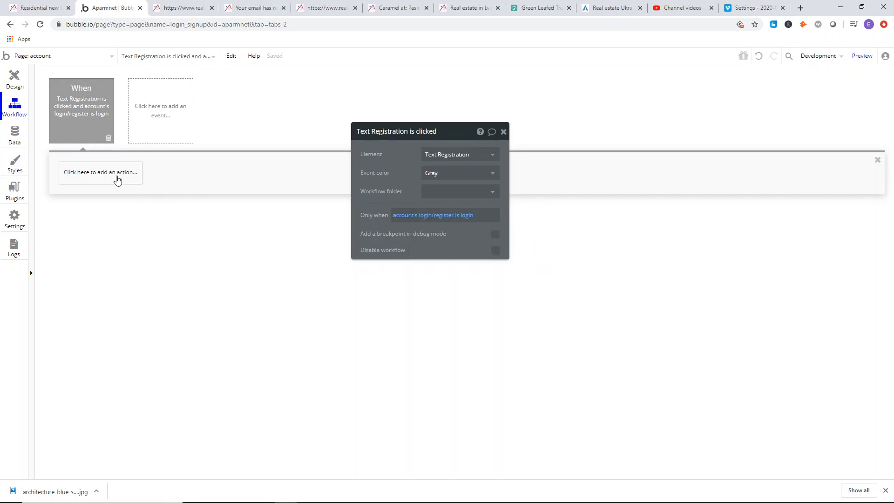
{"action": "left_click", "coordinate": [117, 181]}
{"action": "mouse_move", "coordinate": [112, 285]}
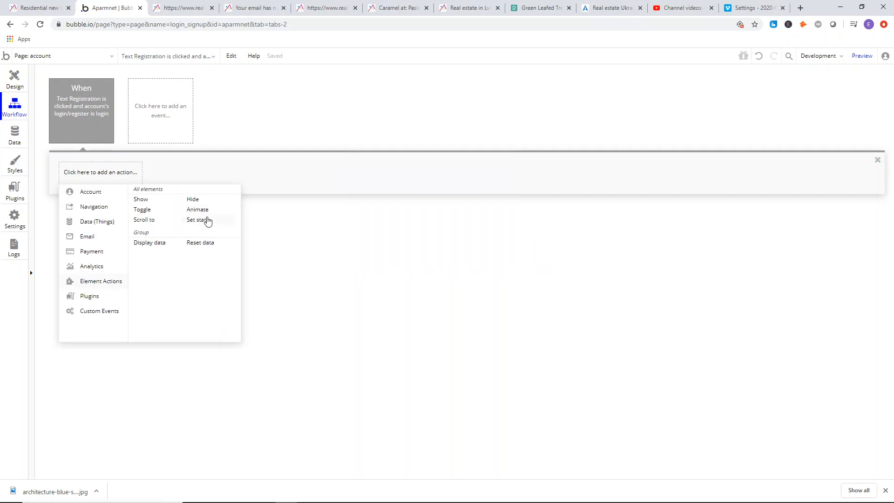
{"action": "left_click", "coordinate": [208, 221]}
{"action": "left_click", "coordinate": [431, 161]}
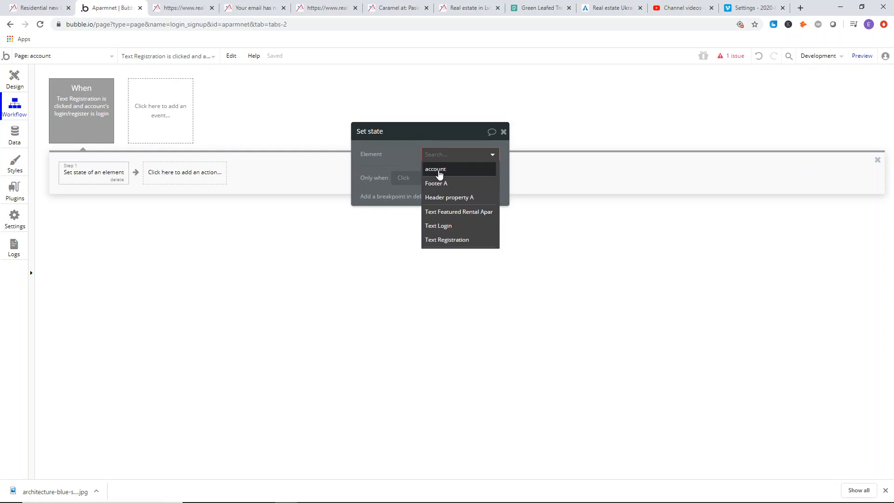
{"action": "left_click", "coordinate": [439, 173]}
{"action": "left_click", "coordinate": [438, 175]}
{"action": "left_click", "coordinate": [443, 189]}
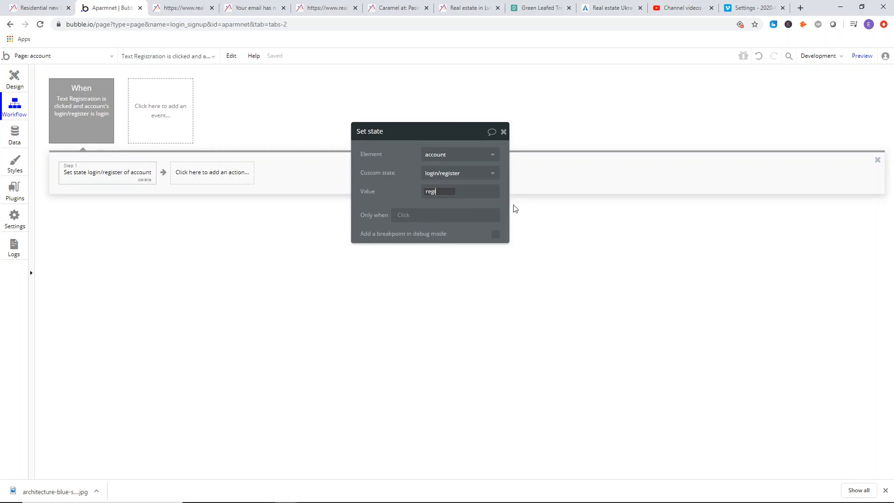
{"action": "left_click_drag", "start_coordinate": [396, 173], "coordinate": [396, 170]}
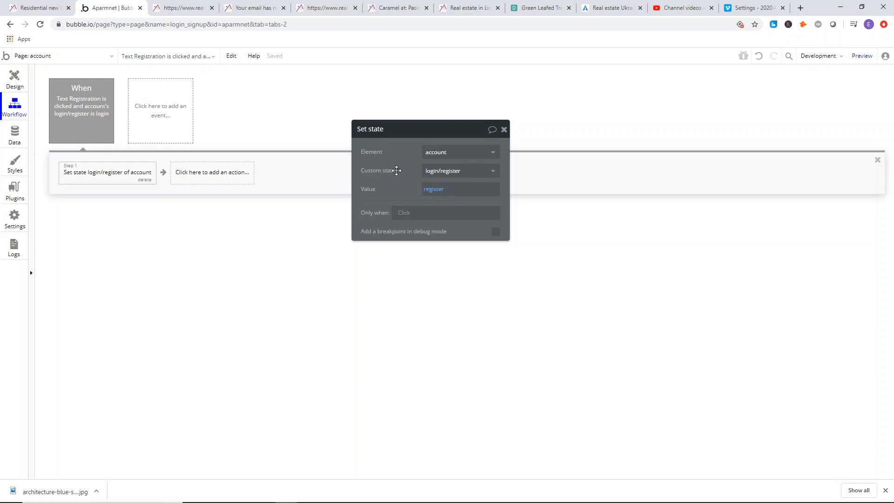
Duplicate the Registration click event with its action and change the element of one copy to Text Login.
{"action": "right_click", "coordinate": [86, 115]}
{"action": "left_click", "coordinate": [100, 160]}
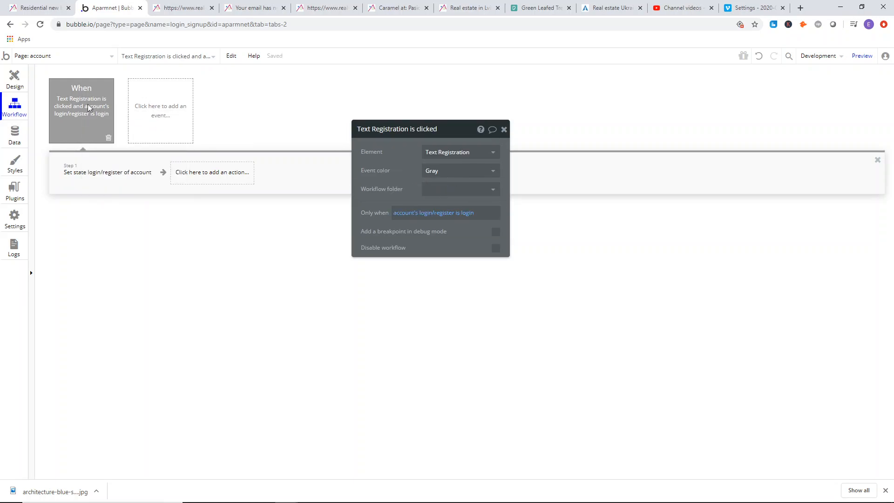
{"action": "right_click", "coordinate": [75, 107]}
{"action": "left_click", "coordinate": [91, 152]}
{"action": "right_click", "coordinate": [157, 105]}
{"action": "left_click", "coordinate": [178, 117]}
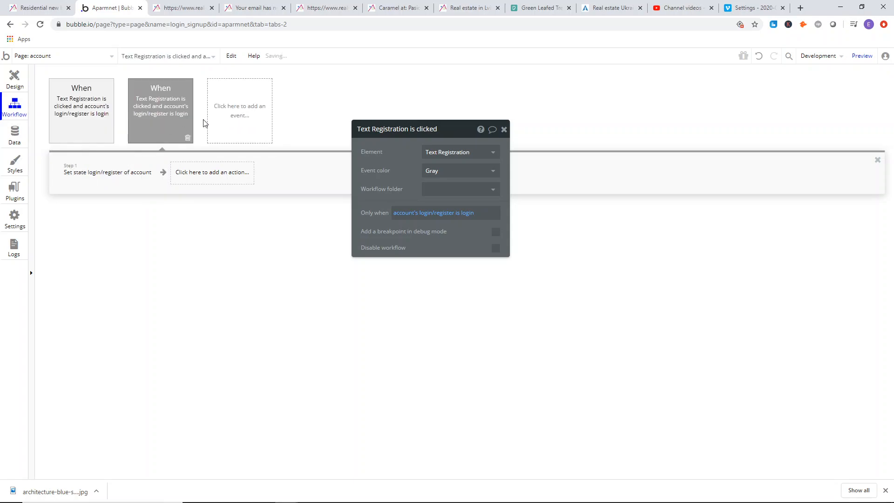
{"action": "left_click", "coordinate": [449, 153]}
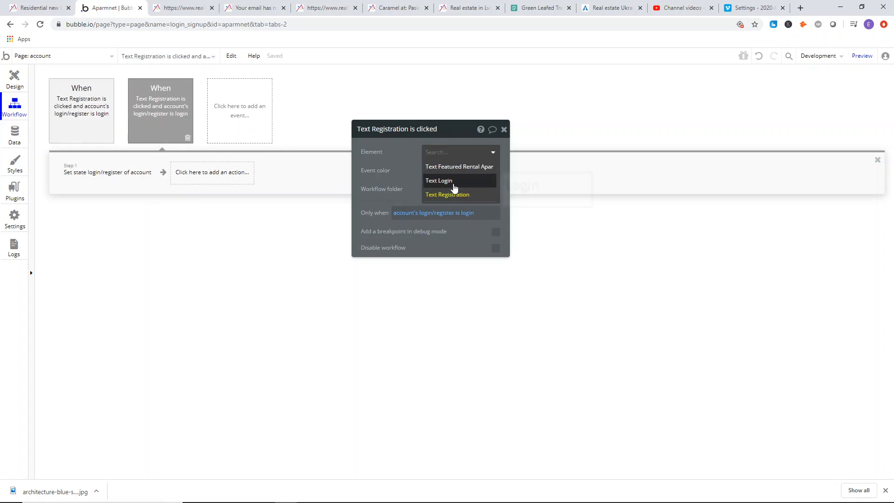
{"action": "left_click", "coordinate": [455, 184]}
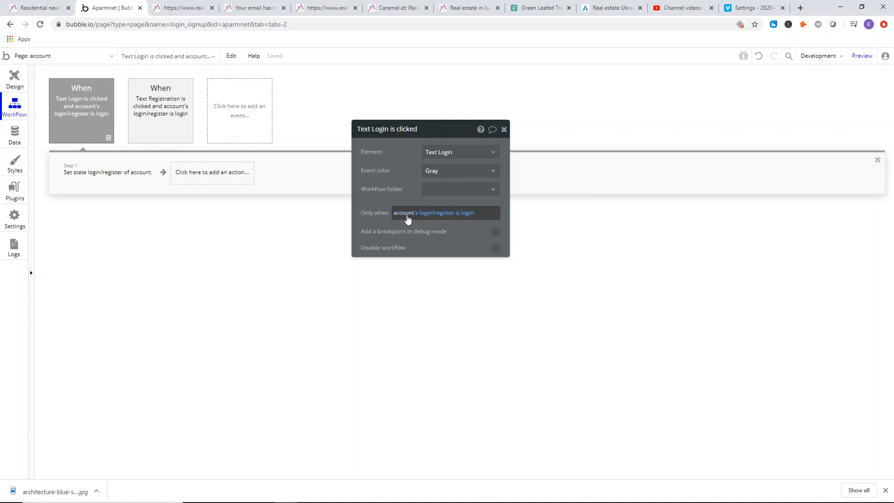
Change the Login click event's Only when condition to account's login/register is register.
{"action": "left_click", "coordinate": [477, 214]}
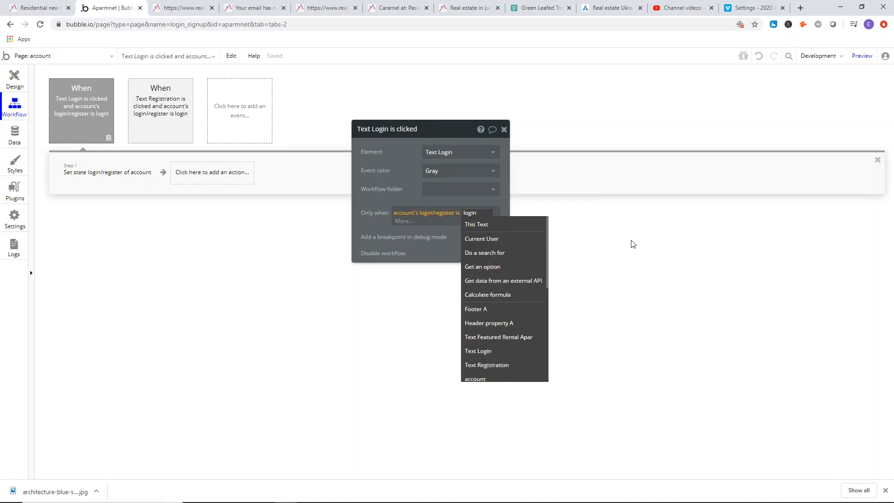
{"action": "key", "text": "BackSpace"}
{"action": "key", "text": "BackSpace"}
{"action": "key", "text": "BackSpace"}
{"action": "key", "text": "BackSpace"}
{"action": "key", "text": "BackSpace"}
{"action": "type", "text": "register"}
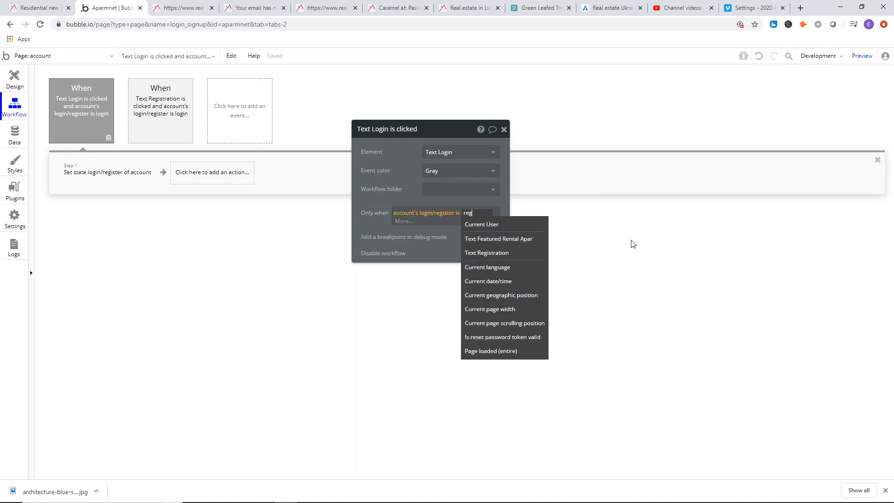
{"action": "key", "text": "Return"}
{"action": "left_click", "coordinate": [382, 170]}
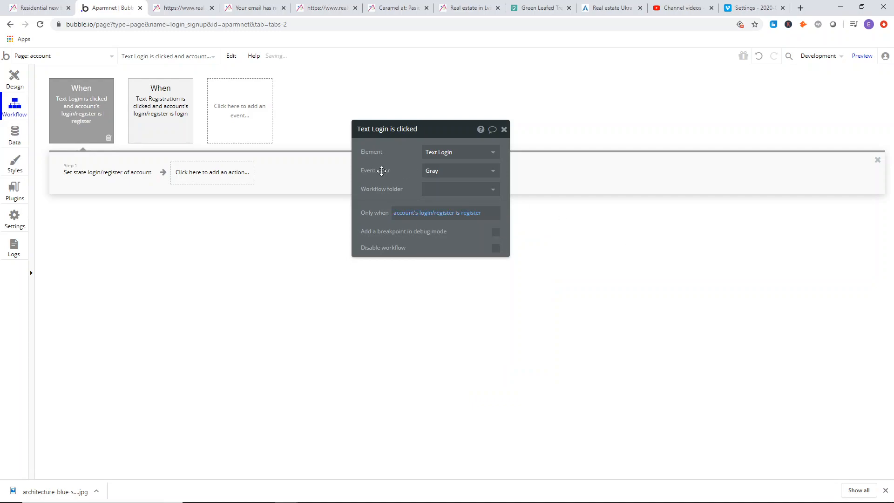
Set the value of the Login workflow's Set state action to login and close its properties.
{"action": "left_click", "coordinate": [82, 178]}
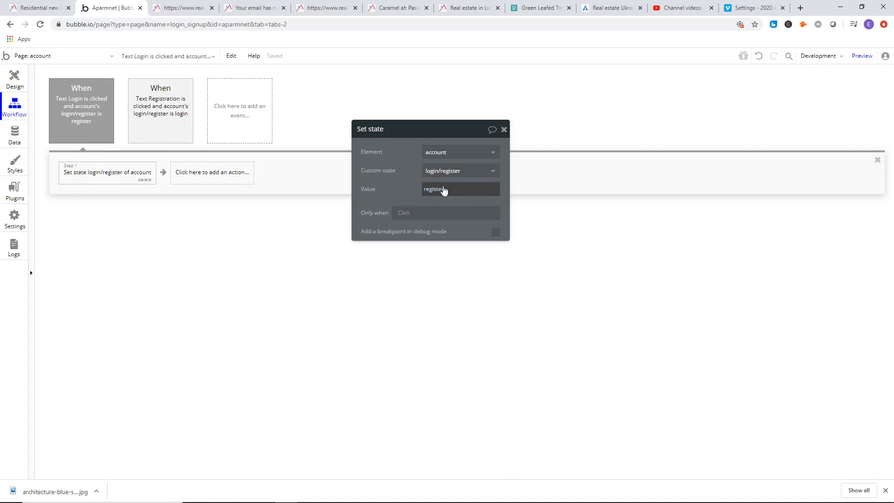
{"action": "left_click", "coordinate": [443, 190]}
{"action": "key", "text": "BackSpace"}
{"action": "key", "text": "BackSpace"}
{"action": "key", "text": "BackSpace"}
{"action": "key", "text": "BackSpace"}
{"action": "key", "text": "BackSpace"}
{"action": "key", "text": "BackSpace"}
{"action": "key", "text": "BackSpace"}
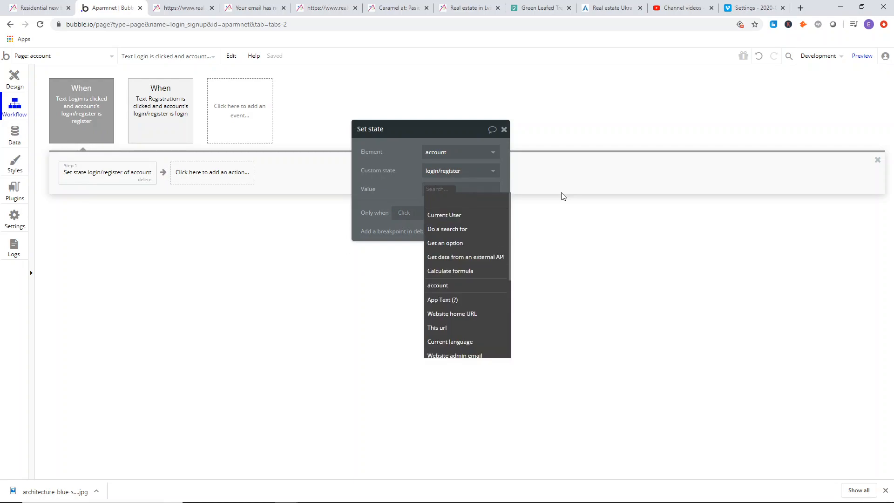
{"action": "key", "text": "BackSpace"}
{"action": "type", "text": "login"}
{"action": "left_click", "coordinate": [416, 152]}
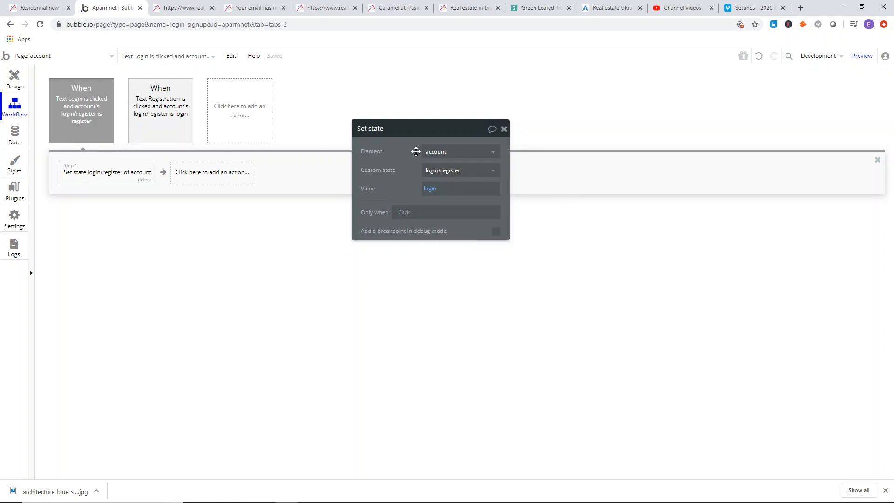
{"action": "left_click", "coordinate": [504, 129]}
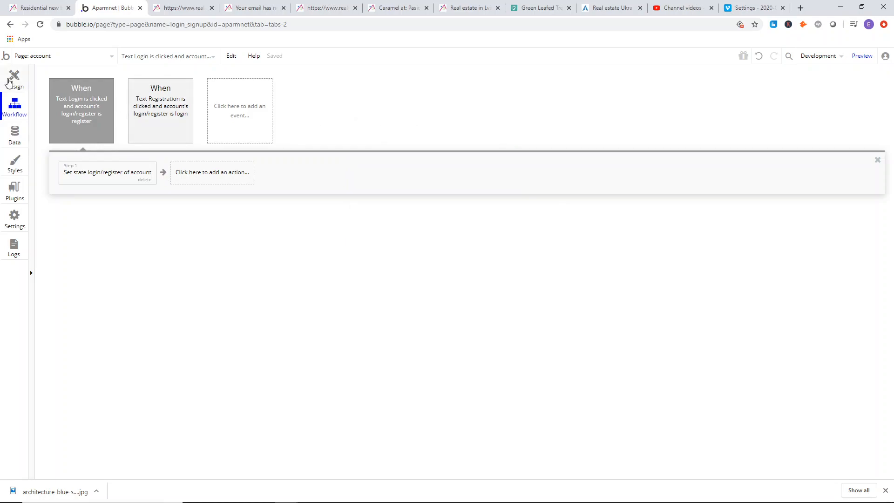
Return to the page design and compare the Registration and Login headings with those on the reference registration page.
{"action": "left_click", "coordinate": [7, 81]}
{"action": "double_click", "coordinate": [406, 132]}
{"action": "left_click_drag", "start_coordinate": [429, 162], "coordinate": [639, 227]}
{"action": "left_click", "coordinate": [477, 128]}
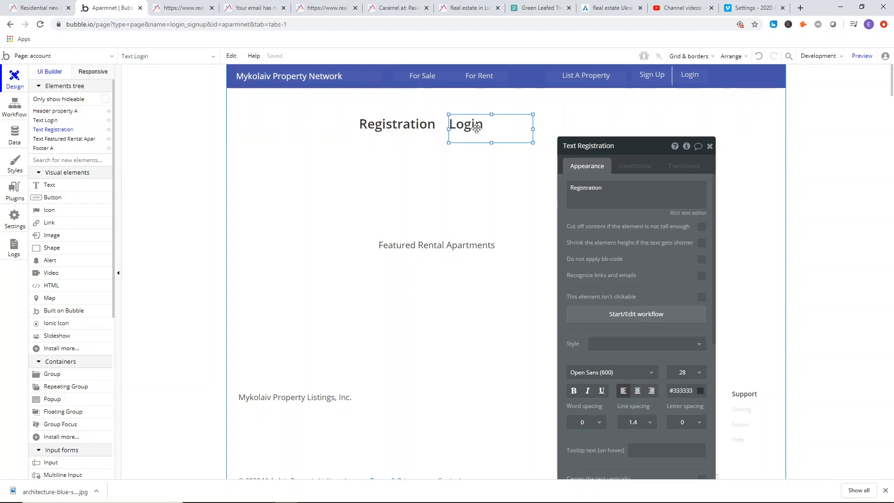
{"action": "left_click", "coordinate": [428, 134]}
{"action": "left_click", "coordinate": [460, 126]}
{"action": "left_click", "coordinate": [430, 128]}
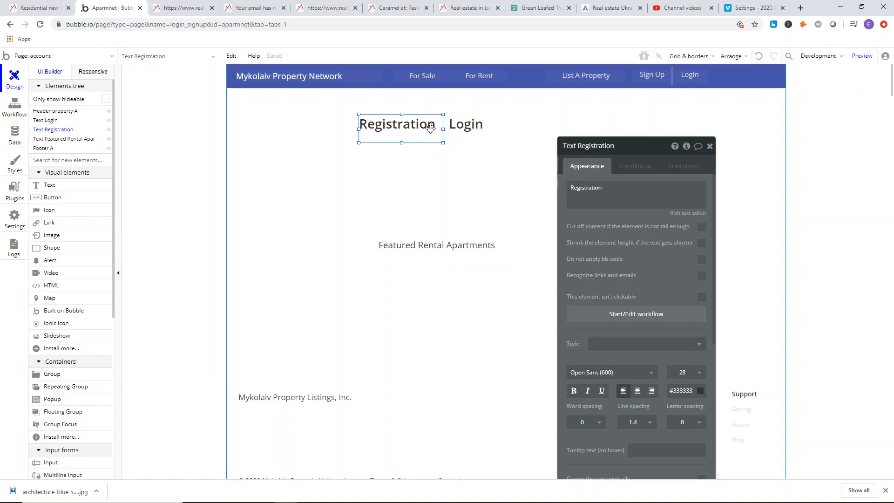
{"action": "left_click", "coordinate": [192, 8]}
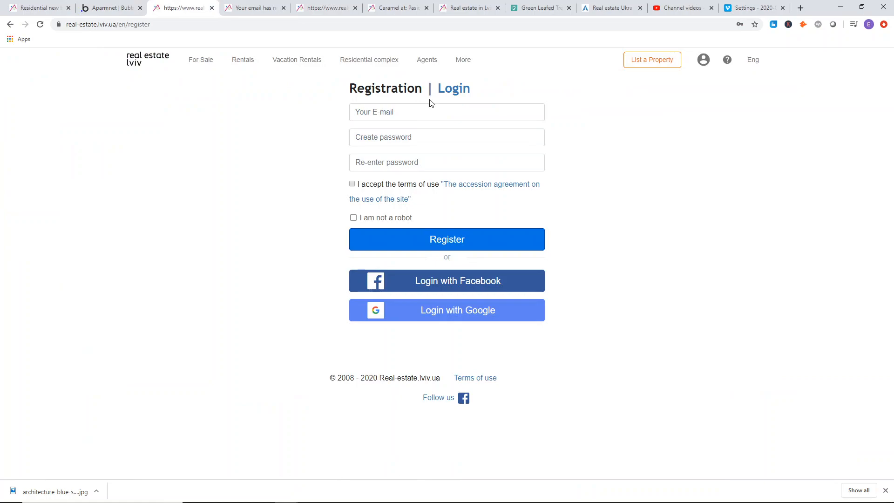
{"action": "left_click", "coordinate": [134, 11]}
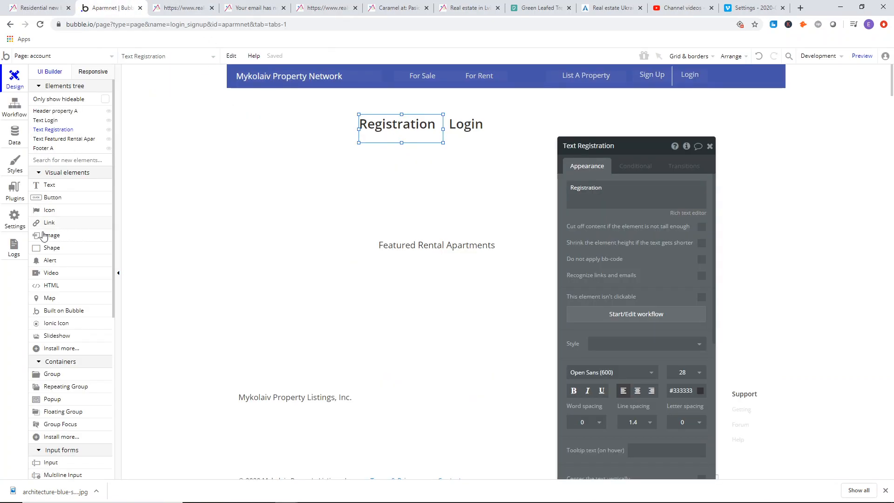
Draw a narrow vertical shape about 4 px wide as a divider between the Registration and Login headings.
{"action": "left_click", "coordinate": [45, 247]}
{"action": "left_click_drag", "start_coordinate": [424, 154], "coordinate": [446, 140]}
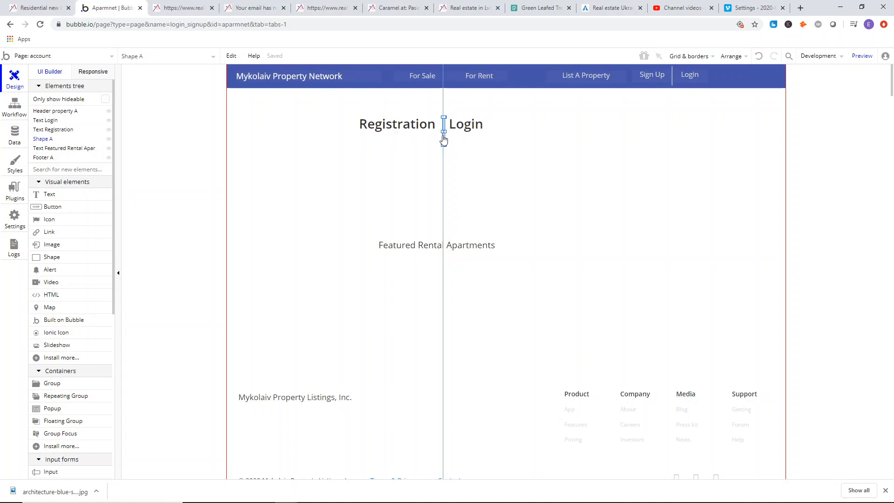
{"action": "left_click", "coordinate": [438, 150]}
{"action": "left_click", "coordinate": [445, 145]}
Check the divider on the reference registration page and shorten the shape between the headings to about 31 px high.
{"action": "left_click", "coordinate": [177, 6]}
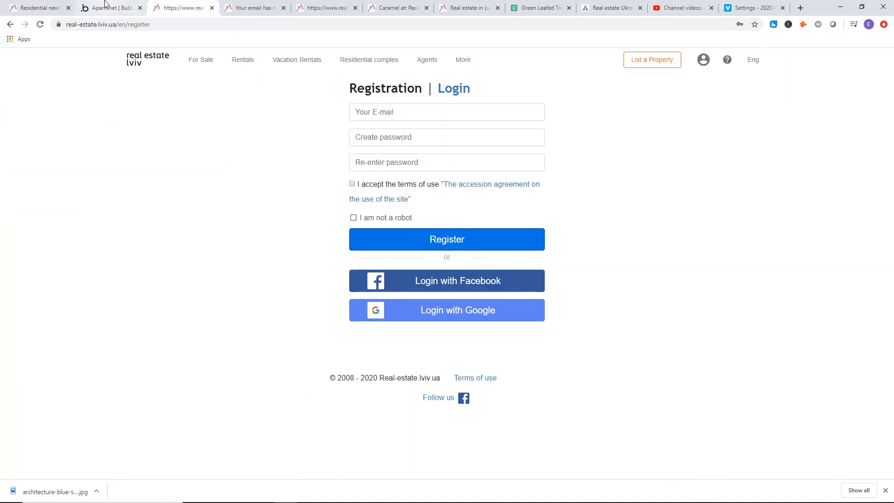
{"action": "left_click", "coordinate": [105, 5]}
{"action": "left_click_drag", "start_coordinate": [444, 146], "coordinate": [443, 135]}
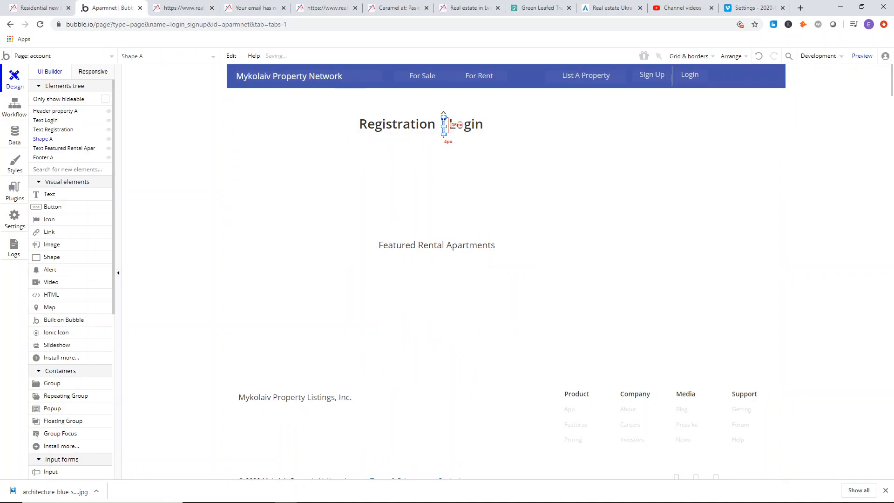
{"action": "left_click", "coordinate": [444, 116]}
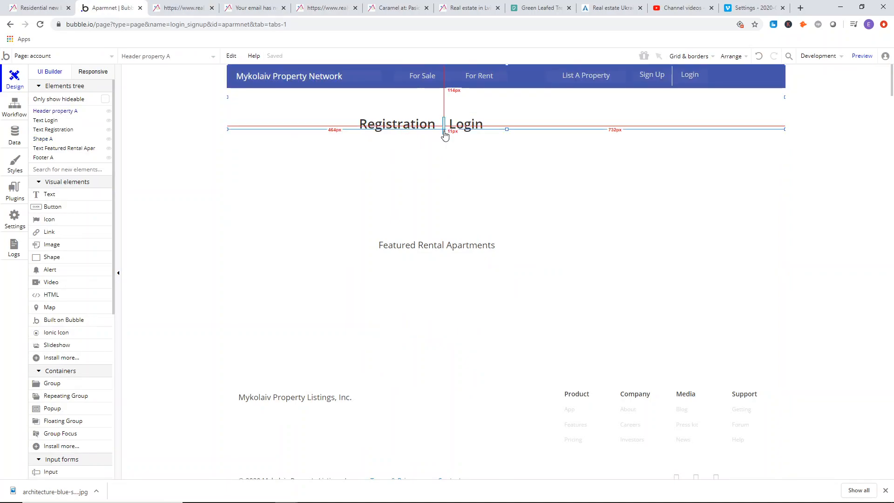
{"action": "left_click", "coordinate": [444, 124]}
{"action": "left_click_drag", "start_coordinate": [443, 117], "coordinate": [444, 119]}
Color the divider shape light gray #C7C7C7 and move it up to a Y position of 114.
{"action": "double_click", "coordinate": [444, 126]}
{"action": "left_click", "coordinate": [649, 276]}
{"action": "left_click_drag", "start_coordinate": [627, 293], "coordinate": [629, 293]}
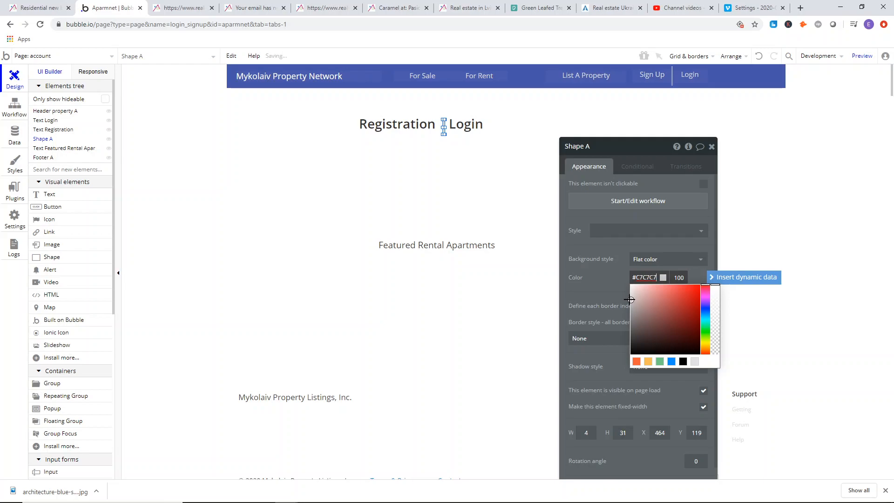
{"action": "left_click", "coordinate": [194, 144]}
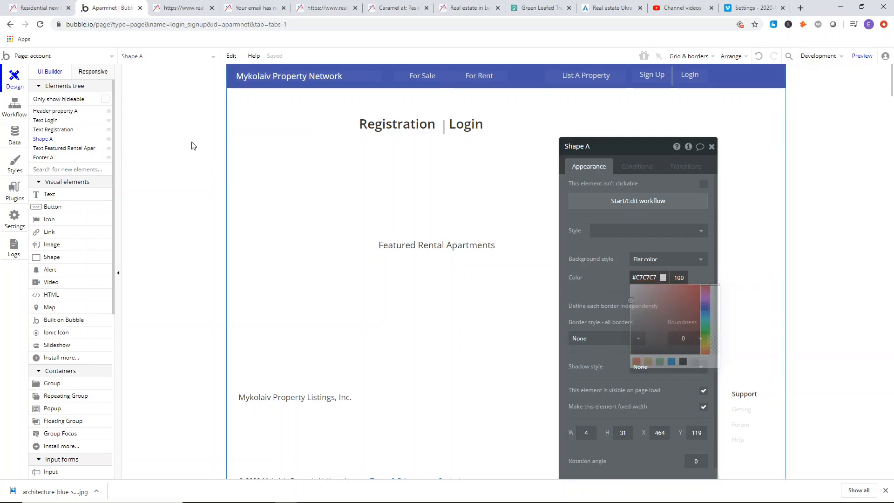
{"action": "left_click", "coordinate": [444, 131]}
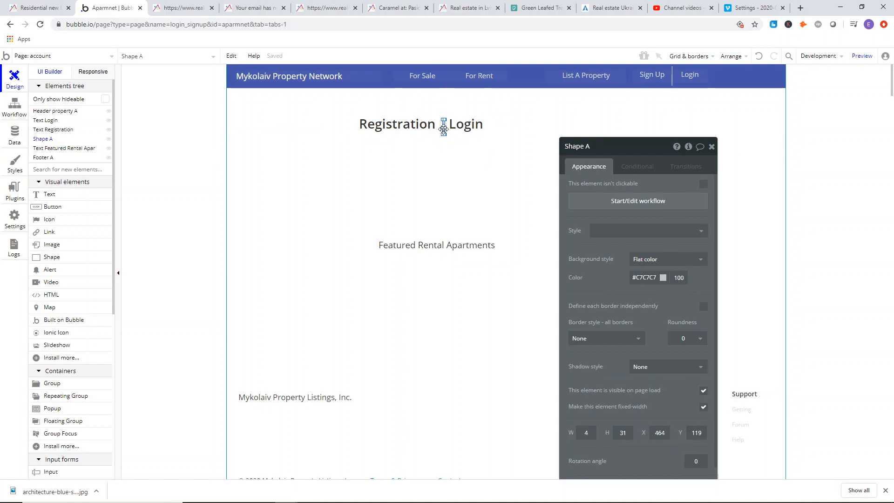
{"action": "left_click", "coordinate": [183, 155]}
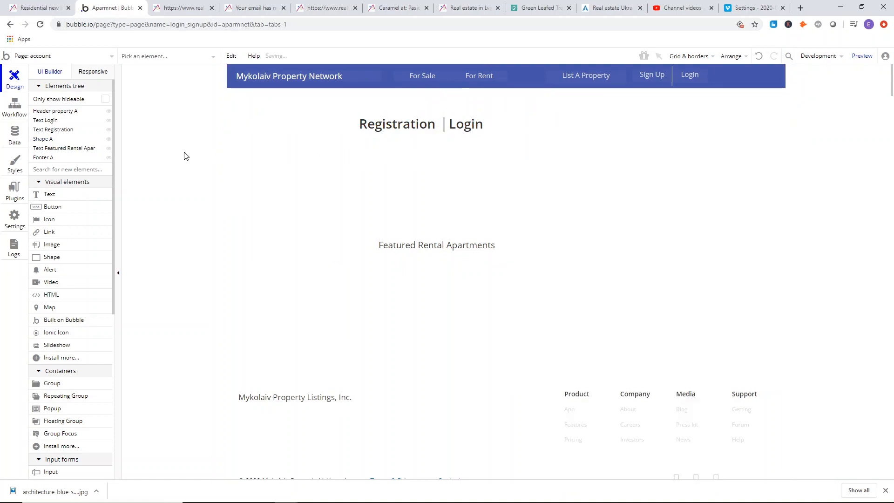
Darken the divider shape's flat color to gray #878787.
{"action": "double_click", "coordinate": [444, 132]}
{"action": "left_click", "coordinate": [656, 278]}
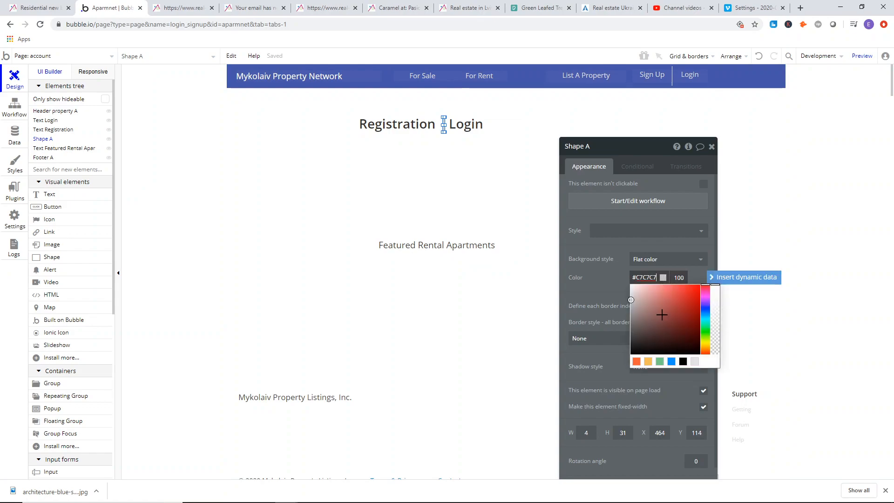
{"action": "left_click", "coordinate": [633, 316]}
{"action": "left_click", "coordinate": [199, 156]}
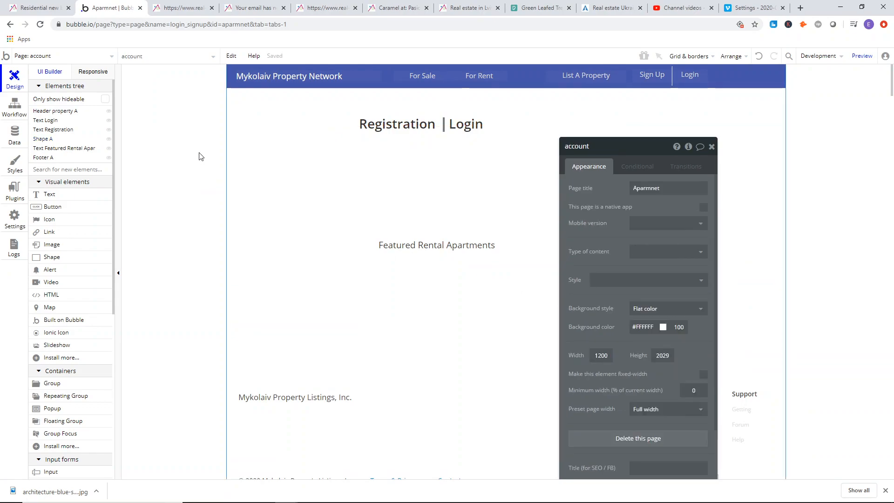
{"action": "left_click", "coordinate": [444, 126]}
{"action": "left_click", "coordinate": [646, 278]}
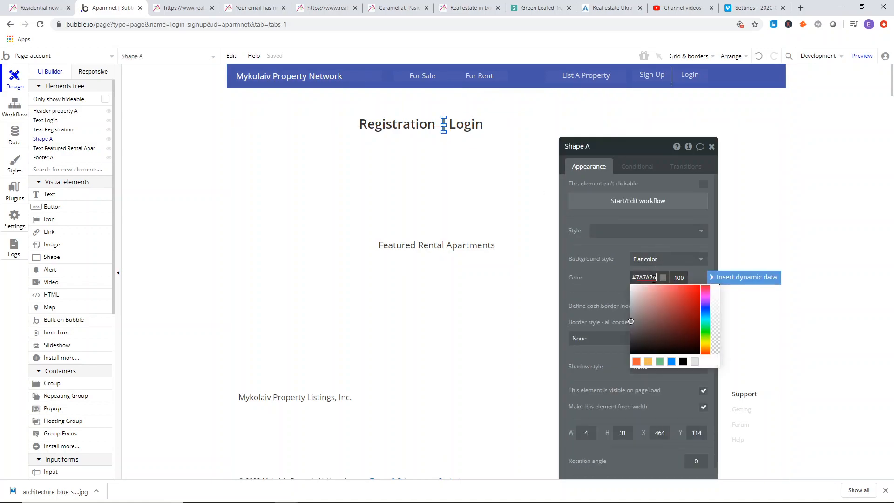
{"action": "left_click_drag", "start_coordinate": [630, 320], "coordinate": [631, 317]}
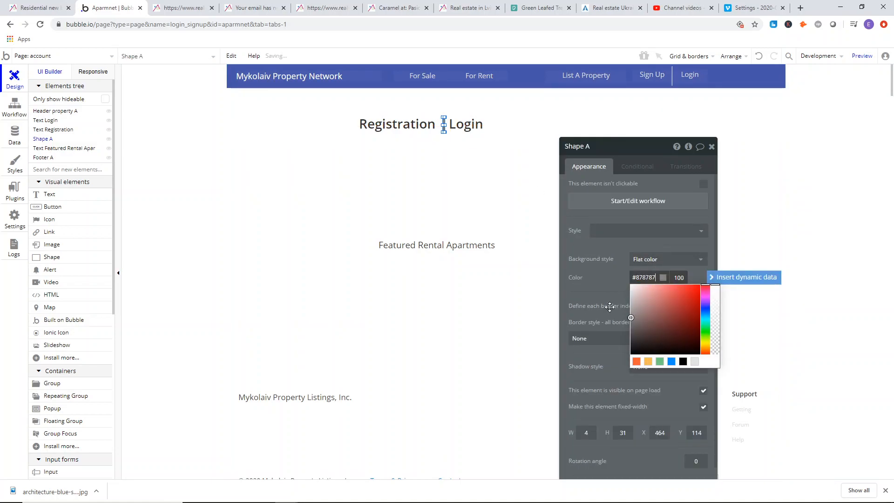
{"action": "left_click", "coordinate": [182, 133]}
Examine how the reference site's headings change when switching from the Registration form to Login and back.
{"action": "left_click", "coordinate": [182, 8]}
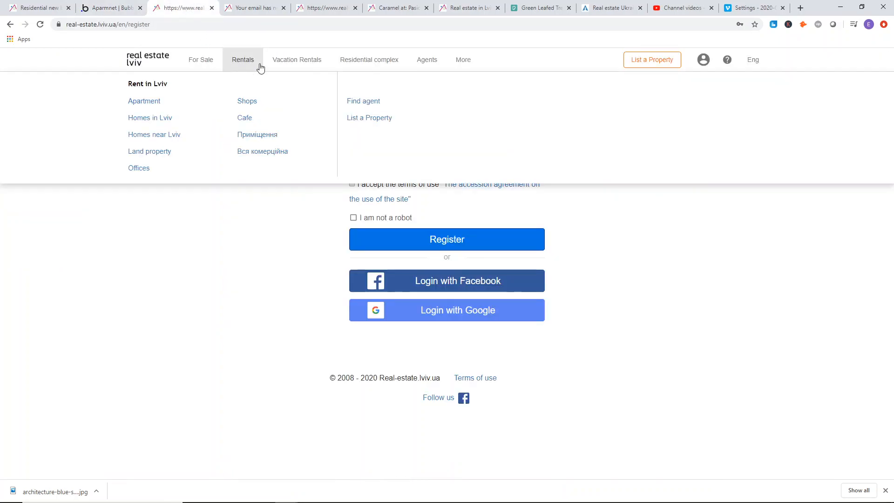
{"action": "left_click_drag", "start_coordinate": [391, 85], "coordinate": [416, 92]}
{"action": "left_click", "coordinate": [308, 125]}
{"action": "left_click", "coordinate": [443, 89]}
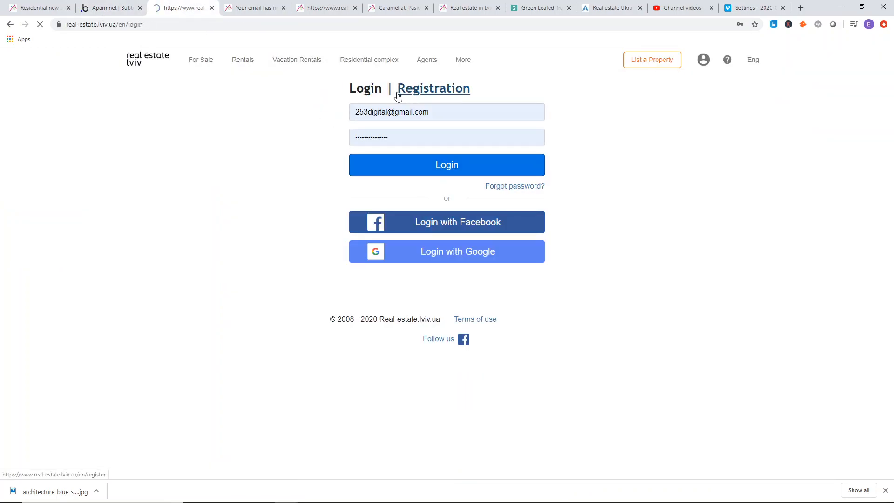
{"action": "left_click", "coordinate": [441, 90]}
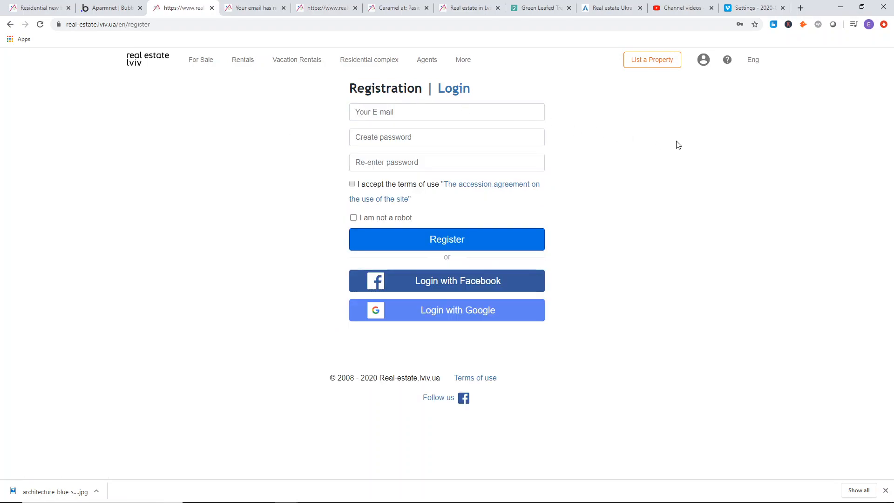
Switch the reference site to Login and back to Registration, comparing the styling of the active and inactive headings.
{"action": "left_click", "coordinate": [459, 93]}
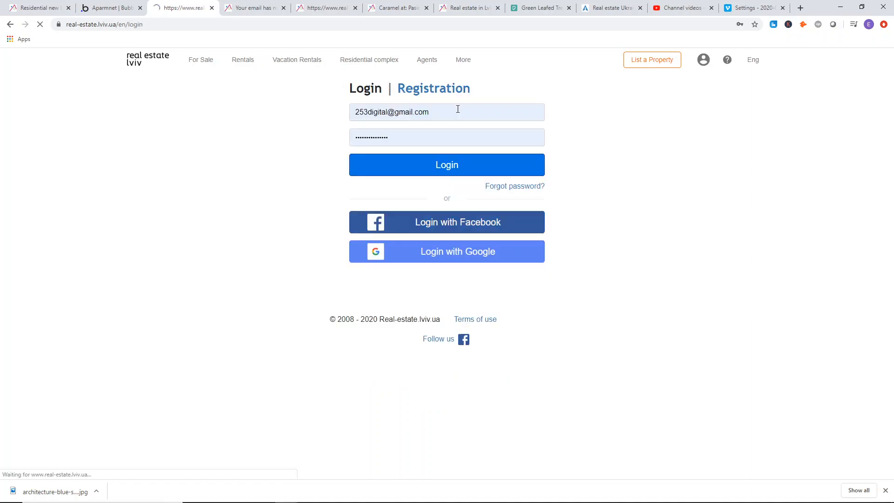
{"action": "left_click", "coordinate": [446, 94]}
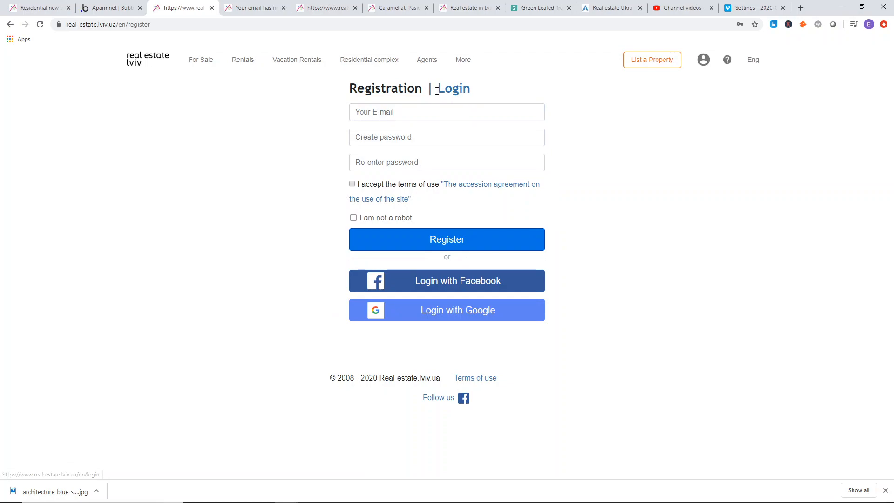
{"action": "left_click_drag", "start_coordinate": [350, 85], "coordinate": [403, 88]}
{"action": "left_click", "coordinate": [320, 97]}
Return to the Bubble editor and add a new conditional rule to the Registration heading.
{"action": "left_click", "coordinate": [112, 8]}
{"action": "left_click", "coordinate": [389, 126]}
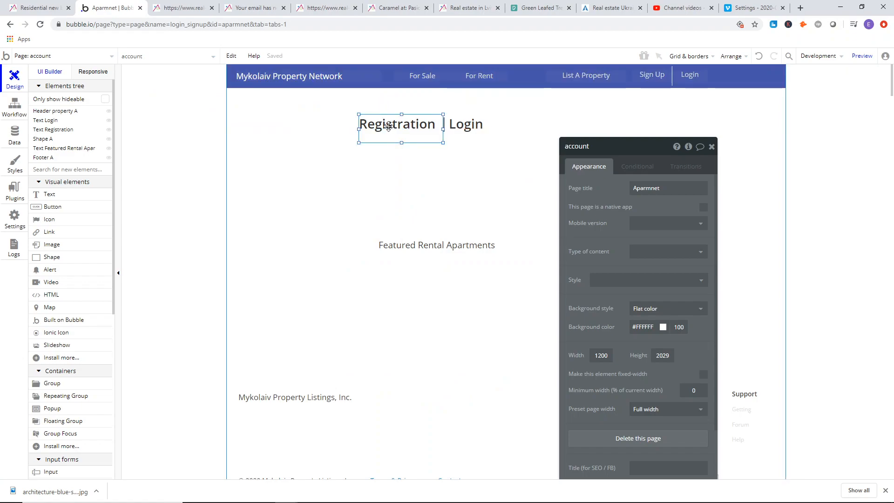
{"action": "left_click", "coordinate": [221, 114]}
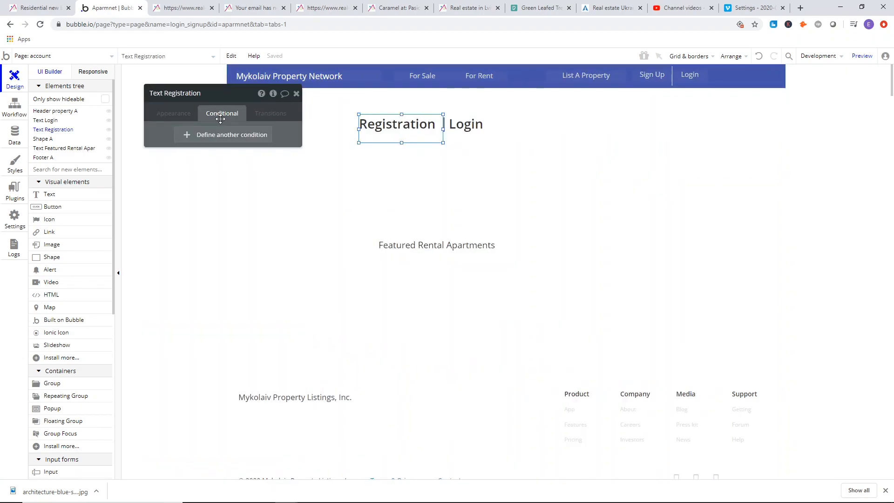
{"action": "left_click", "coordinate": [222, 135]}
{"action": "left_click", "coordinate": [205, 139]}
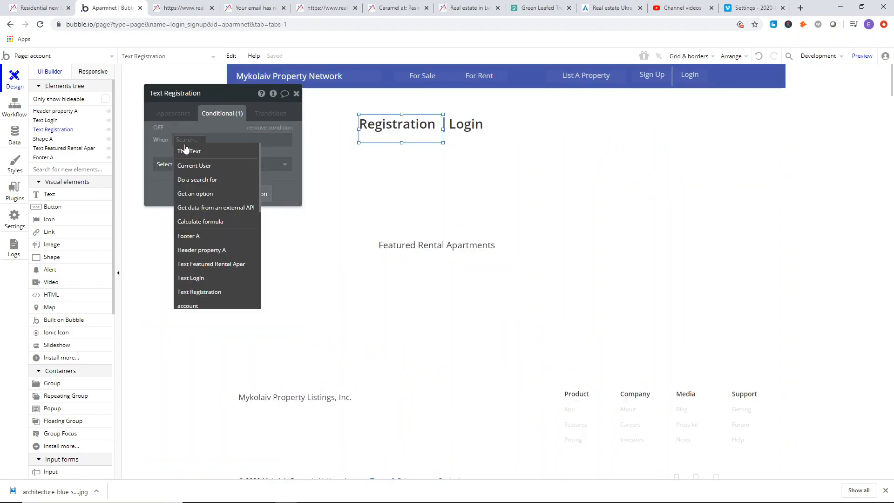
{"action": "scroll", "coordinate": [222, 270], "scroll_direction": "down", "scroll_amount": 1}
{"action": "scroll", "coordinate": [221, 269], "scroll_direction": "down", "scroll_amount": 5}
{"action": "scroll", "coordinate": [214, 210], "scroll_direction": "up", "scroll_amount": 2}
{"action": "left_click", "coordinate": [210, 183]}
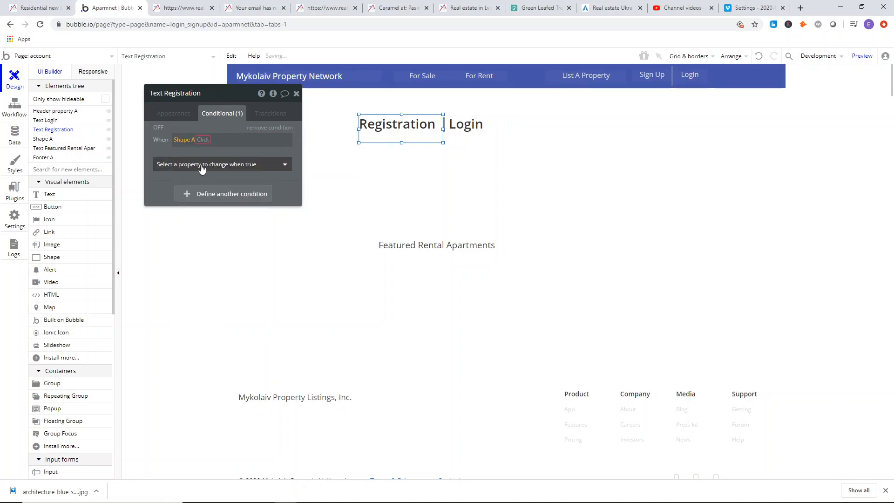
{"action": "left_click", "coordinate": [203, 139]}
Set the Registration heading's condition to "account's login/register is register".
{"action": "left_click", "coordinate": [184, 140]}
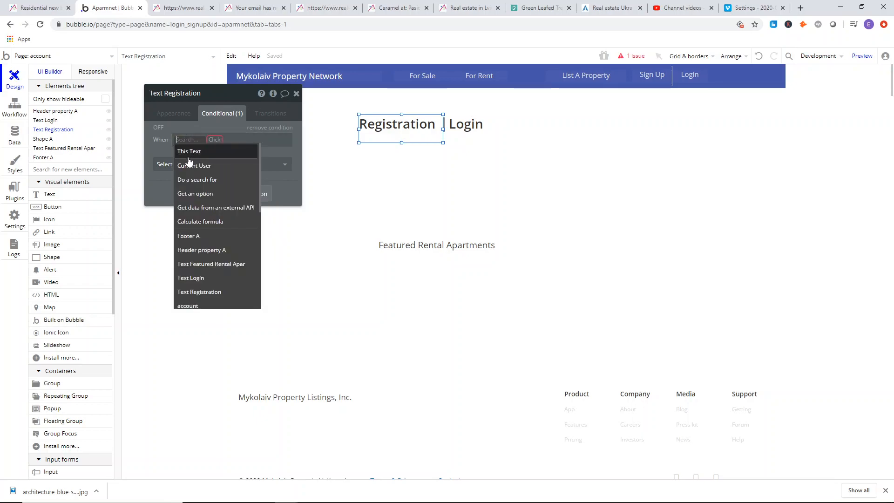
{"action": "scroll", "coordinate": [202, 261], "scroll_direction": "down", "scroll_amount": 4}
{"action": "left_click", "coordinate": [200, 212]}
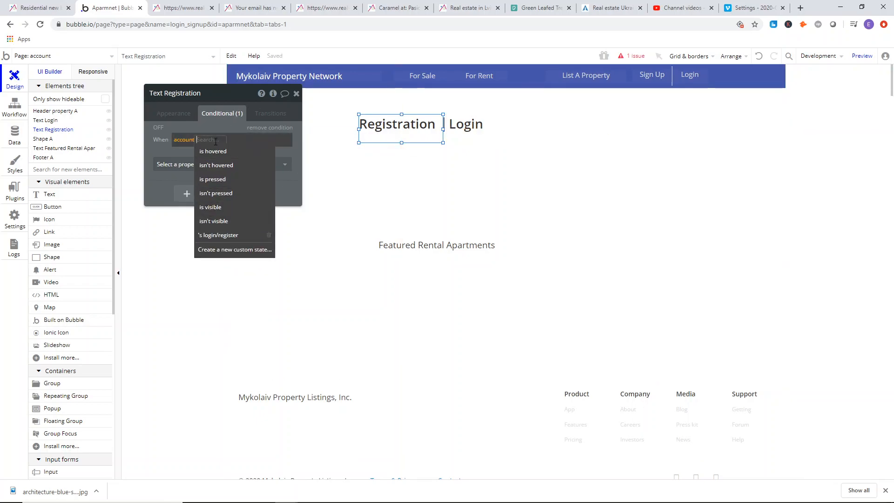
{"action": "left_click", "coordinate": [217, 239]}
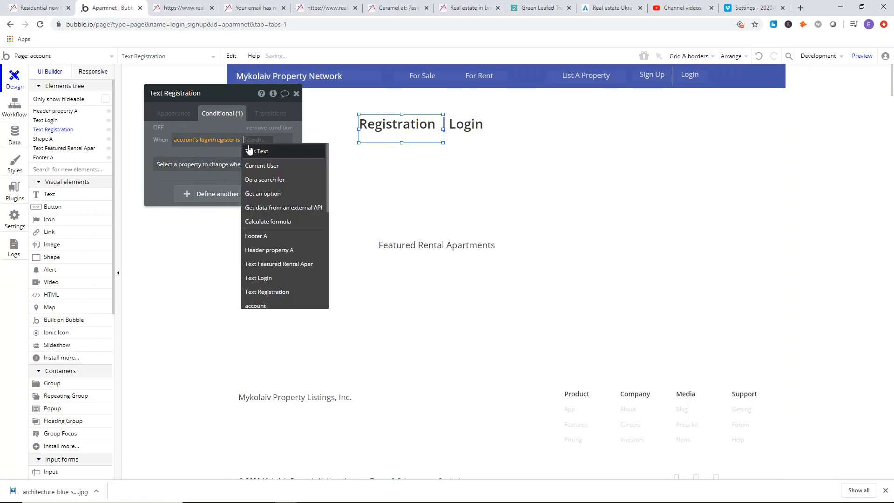
{"action": "left_click", "coordinate": [254, 150]}
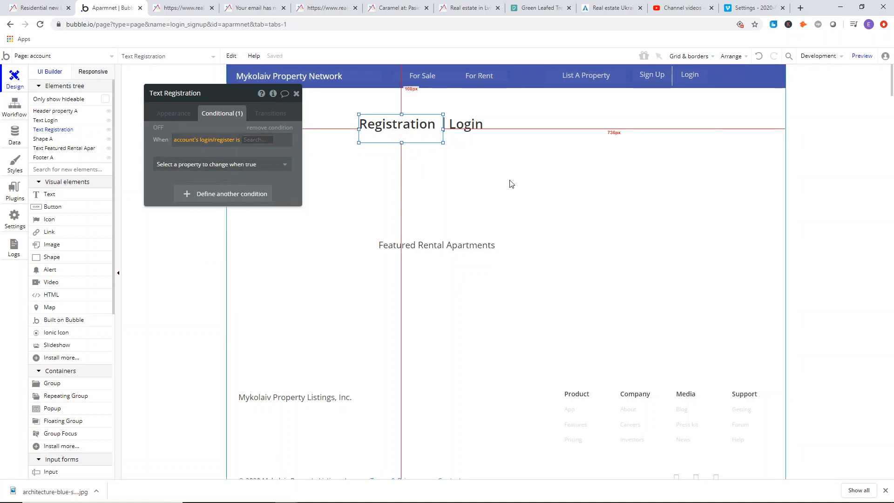
{"action": "type", "text": "reggister"}
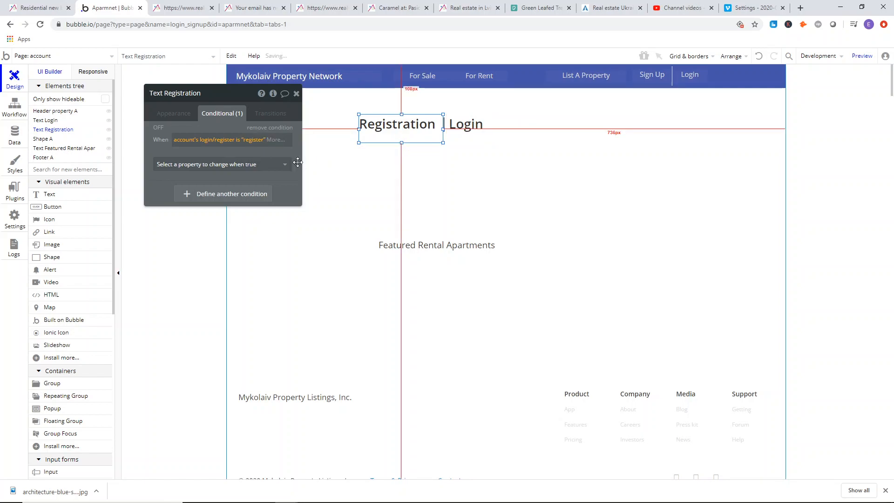
{"action": "key", "text": "Return"}
Give the register condition a font color of #333333 and an unticked Underline property, without the "This element isn't clickable" property.
{"action": "left_click", "coordinate": [235, 166]}
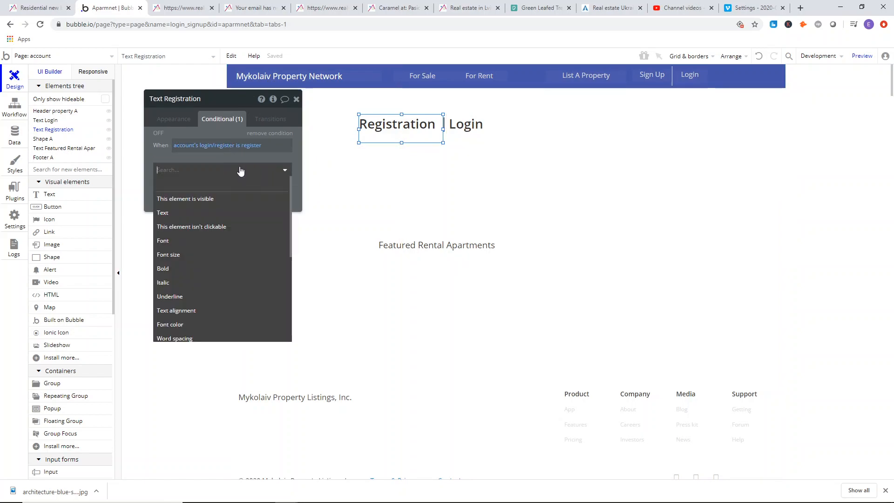
{"action": "left_click", "coordinate": [222, 227]}
{"action": "left_click", "coordinate": [279, 167]}
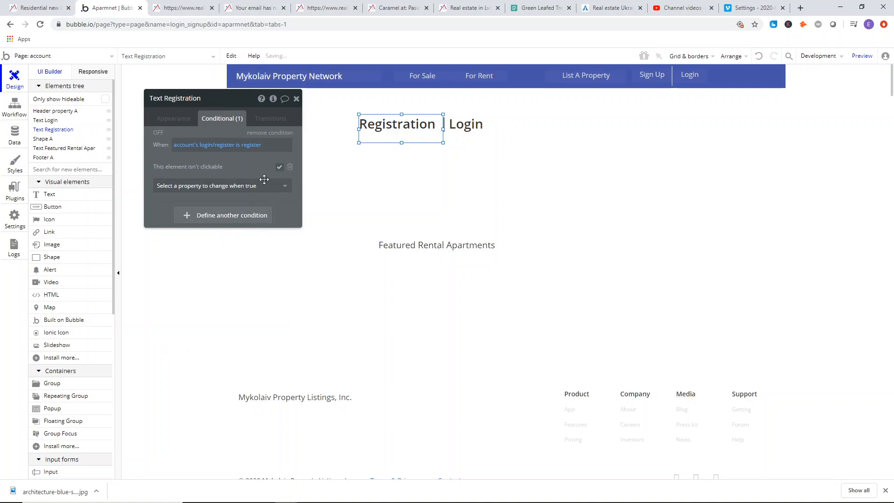
{"action": "left_click", "coordinate": [252, 187]}
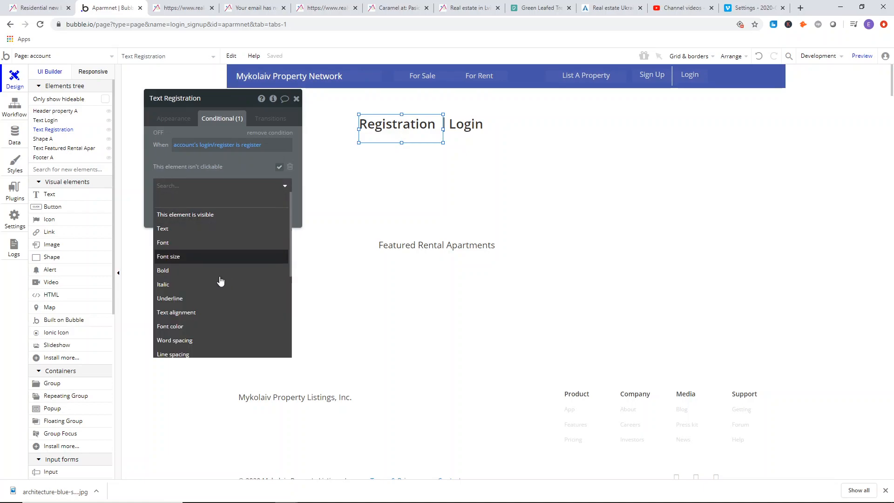
{"action": "left_click", "coordinate": [196, 328]}
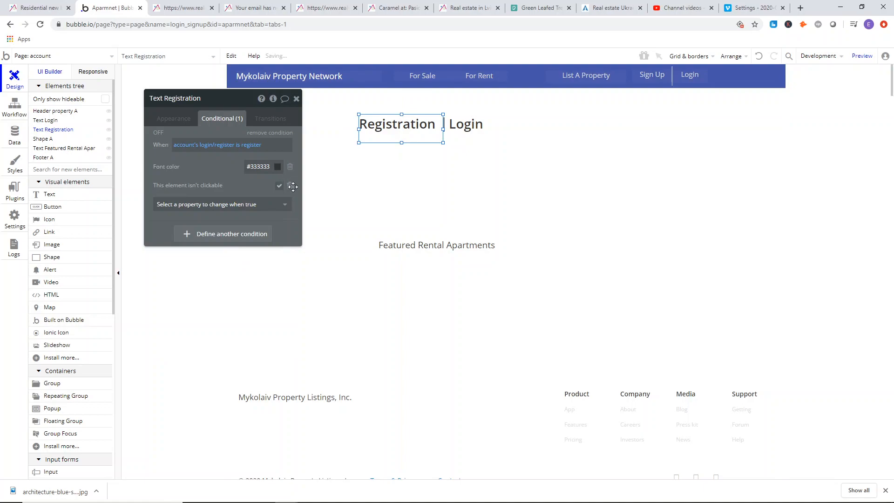
{"action": "left_click", "coordinate": [290, 186]}
{"action": "left_click", "coordinate": [284, 189]}
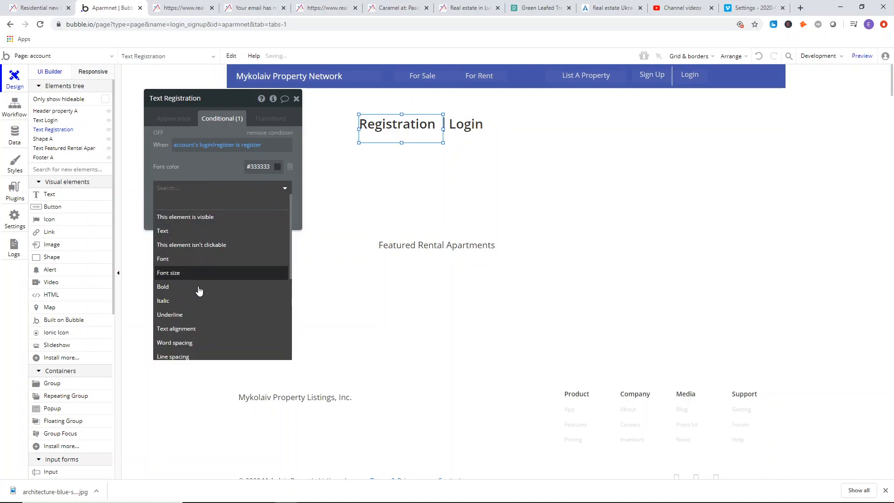
{"action": "key", "text": "Return"}
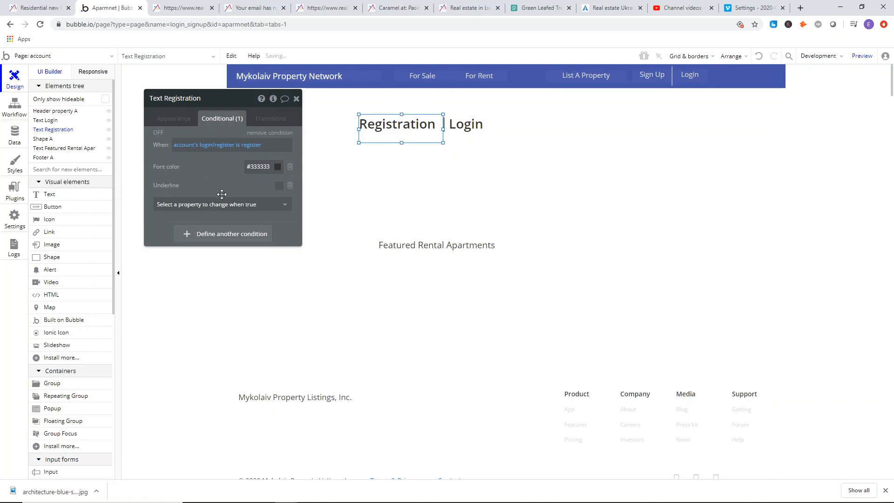
{"action": "left_click_drag", "start_coordinate": [218, 175], "coordinate": [219, 169]}
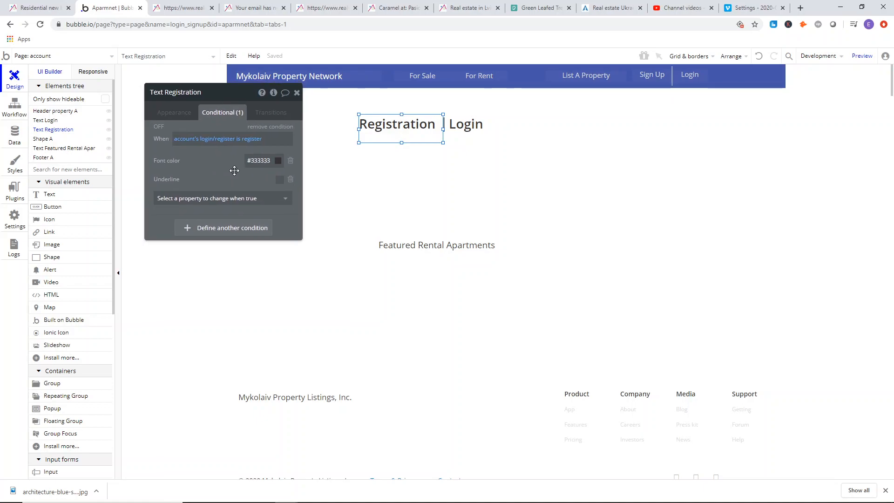
Add a second condition to the Registration heading and copy the first condition's expression into it.
{"action": "left_click", "coordinate": [462, 132]}
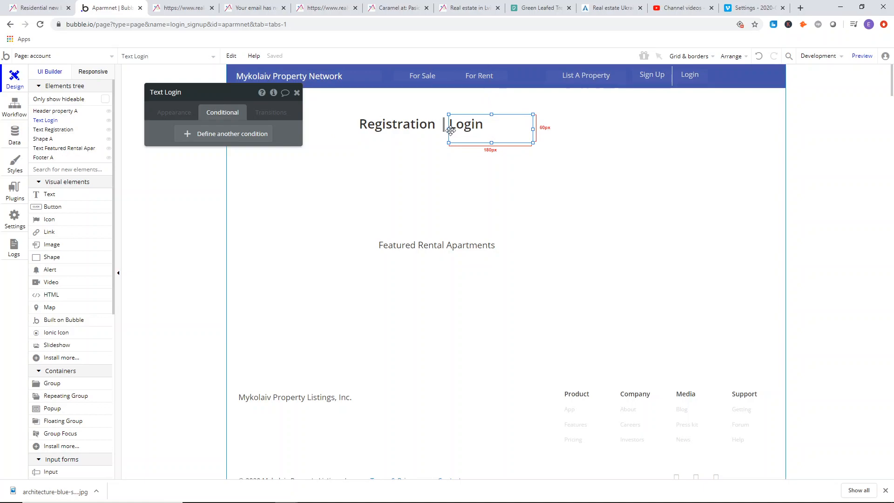
{"action": "left_click", "coordinate": [416, 129]}
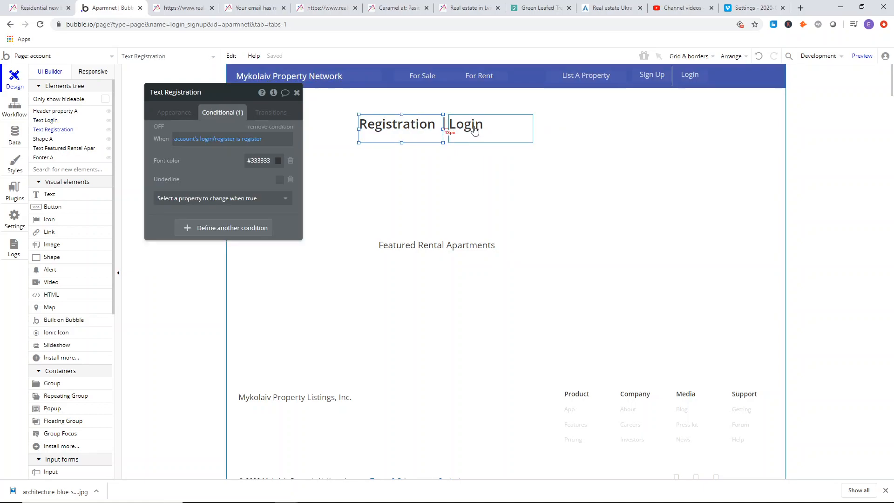
{"action": "left_click", "coordinate": [236, 229]}
{"action": "right_click", "coordinate": [218, 139]}
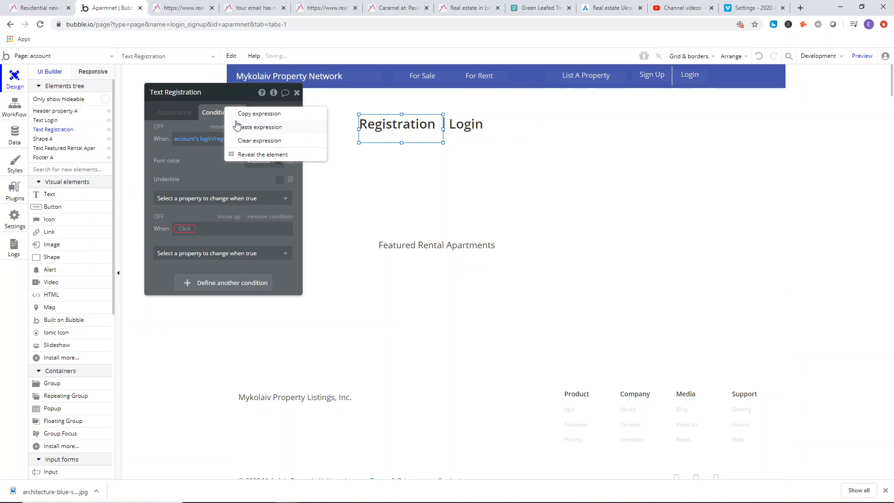
{"action": "left_click", "coordinate": [242, 116]}
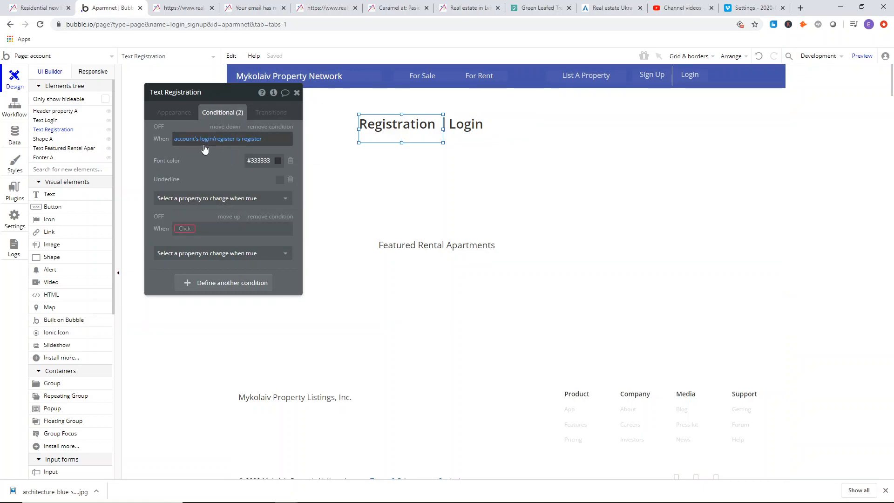
{"action": "right_click", "coordinate": [186, 229]}
{"action": "left_click", "coordinate": [243, 214]}
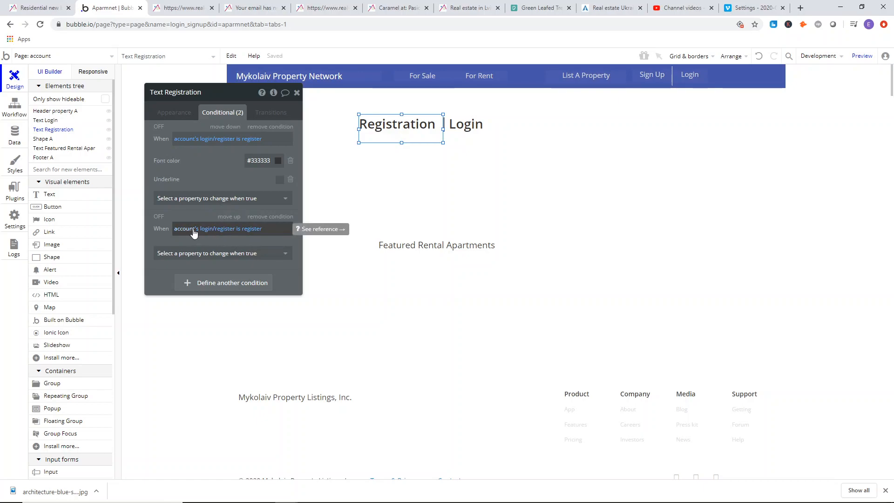
Change the second condition's comparison value to login.
{"action": "left_click", "coordinate": [259, 236]}
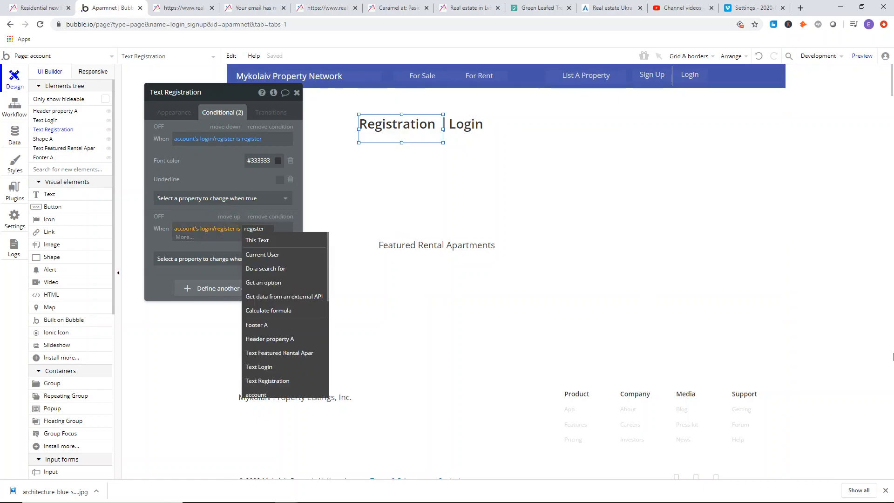
{"action": "type", "text": "regis"}
{"action": "key", "text": "BackSpace"}
{"action": "key", "text": "BackSpace"}
{"action": "type", "text": "login"}
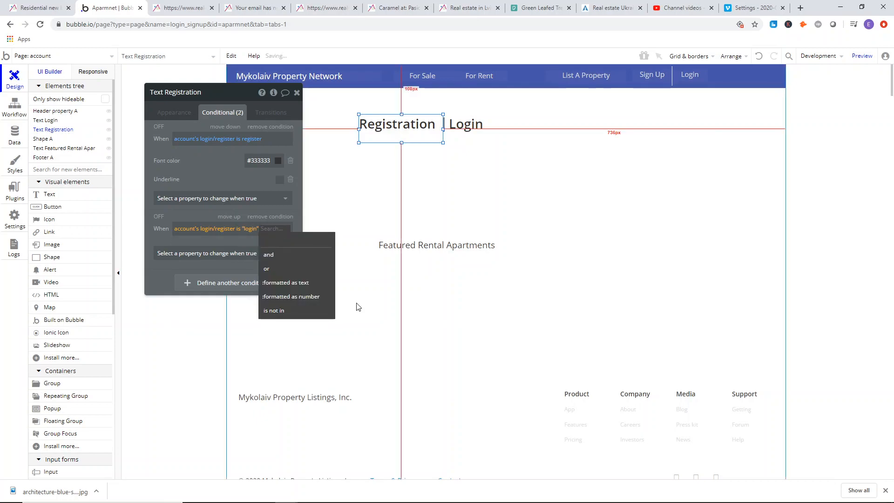
{"action": "left_click", "coordinate": [206, 245]}
Check the reference site's link styling and give the login condition a blue font color, #2665AD.
{"action": "left_click", "coordinate": [208, 257]}
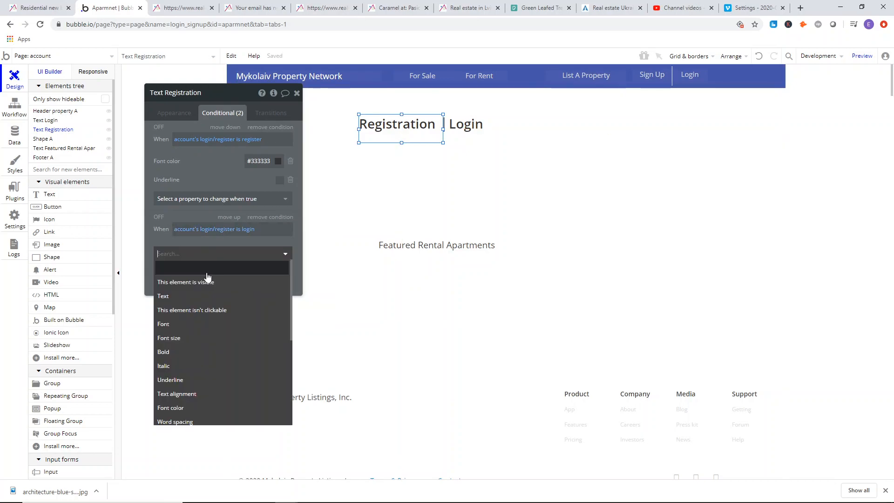
{"action": "left_click", "coordinate": [182, 8]}
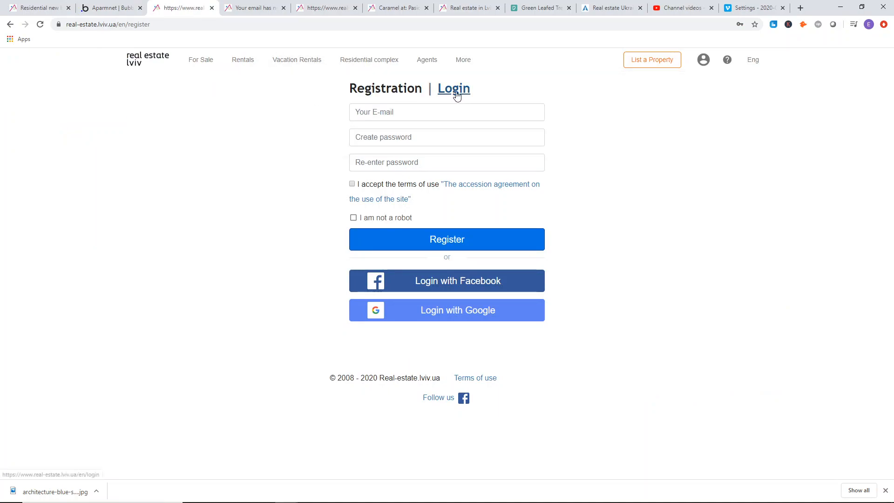
{"action": "left_click", "coordinate": [110, 8]}
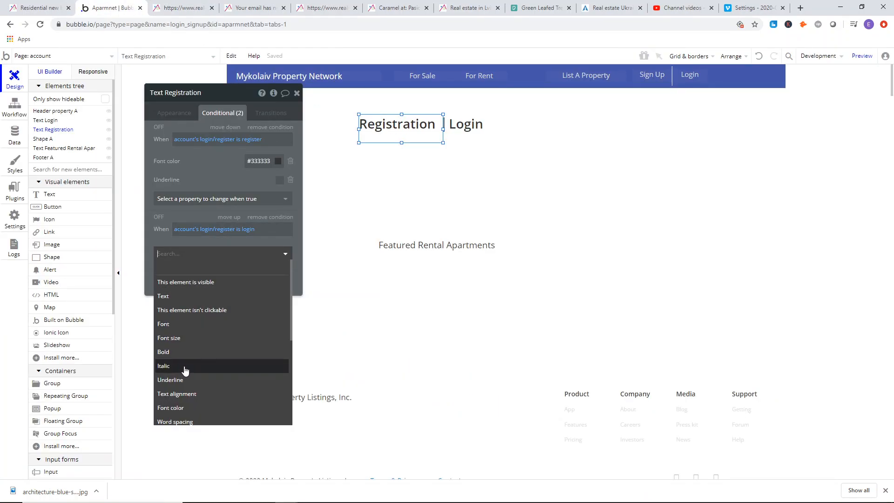
{"action": "left_click", "coordinate": [186, 407]}
{"action": "left_click", "coordinate": [266, 252]}
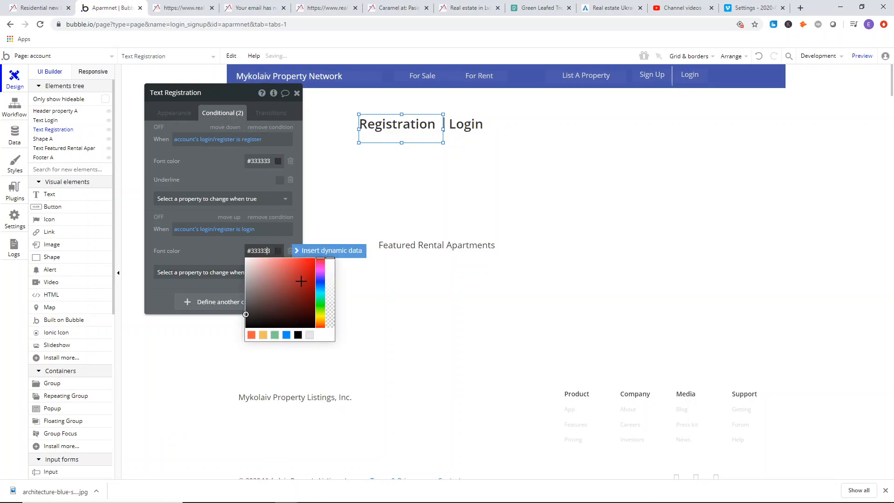
{"action": "left_click", "coordinate": [321, 287]}
{"action": "left_click", "coordinate": [300, 282]}
{"action": "left_click", "coordinate": [258, 250]}
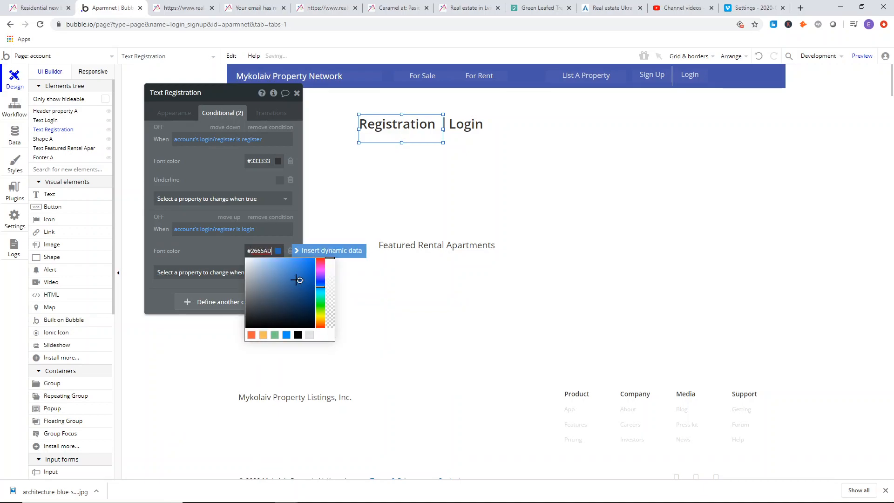
{"action": "left_click", "coordinate": [223, 249]}
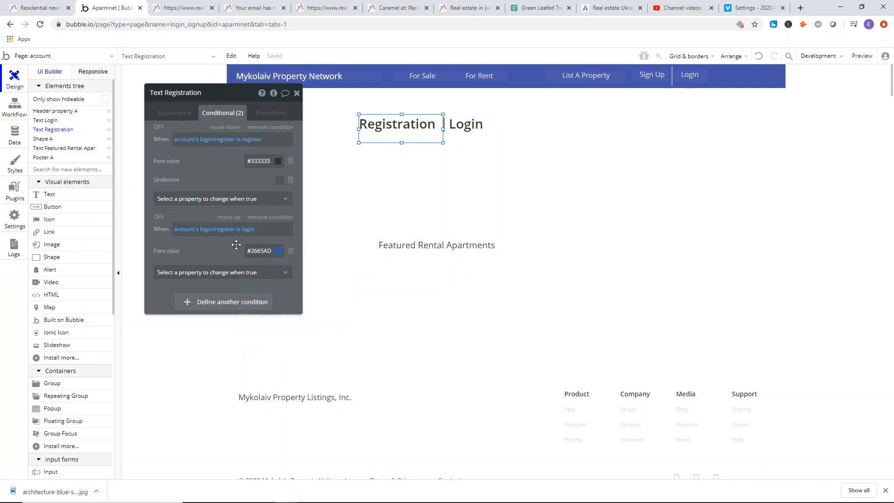
Add a third condition to the Registration heading and copy the login condition's expression into it.
{"action": "left_click", "coordinate": [226, 305]}
{"action": "right_click", "coordinate": [191, 229]}
{"action": "left_click", "coordinate": [245, 207]}
{"action": "right_click", "coordinate": [186, 302]}
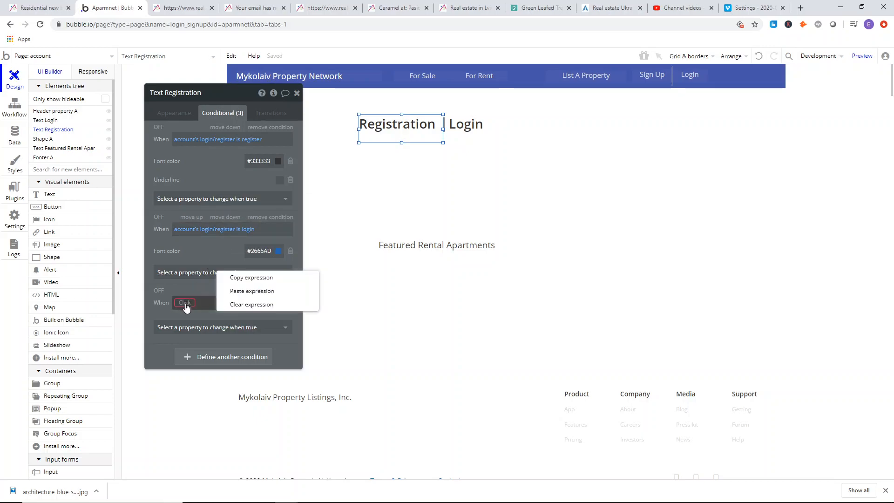
{"action": "left_click", "coordinate": [245, 293]}
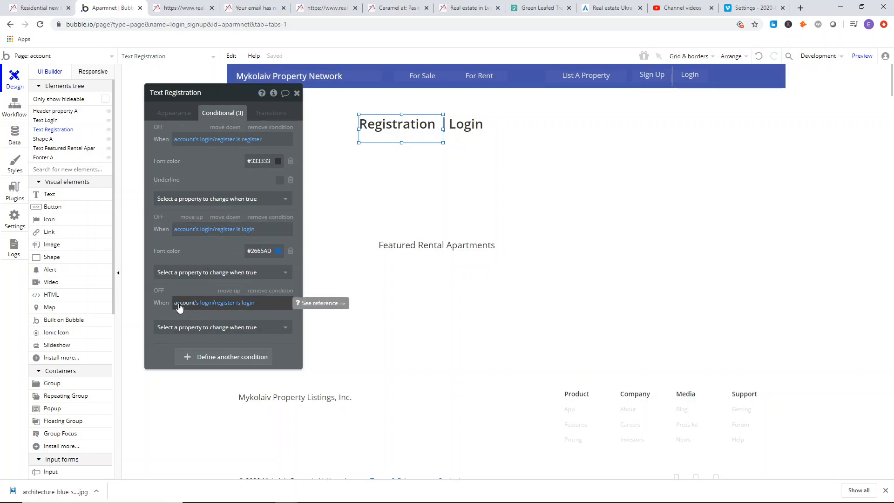
Extend the third condition's expression with "and This Text is hovered".
{"action": "left_click", "coordinate": [251, 305]}
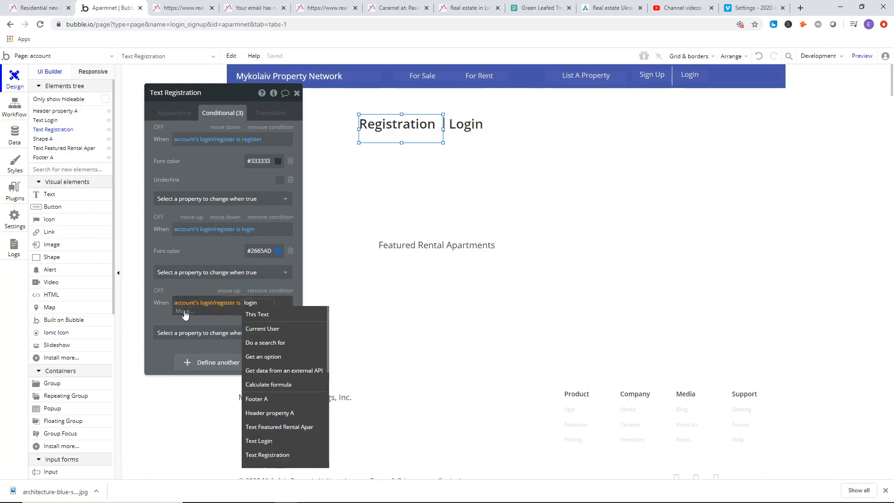
{"action": "left_click", "coordinate": [185, 312]}
{"action": "left_click", "coordinate": [269, 328]}
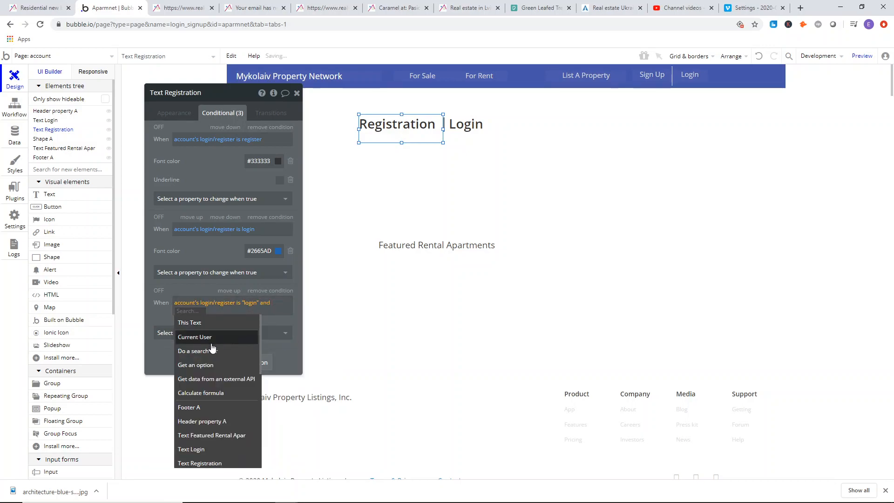
{"action": "left_click", "coordinate": [234, 320]}
{"action": "left_click", "coordinate": [204, 337]}
Make the Registration heading underlined under its third condition, the one for hovering in the login state.
{"action": "left_click", "coordinate": [186, 333]}
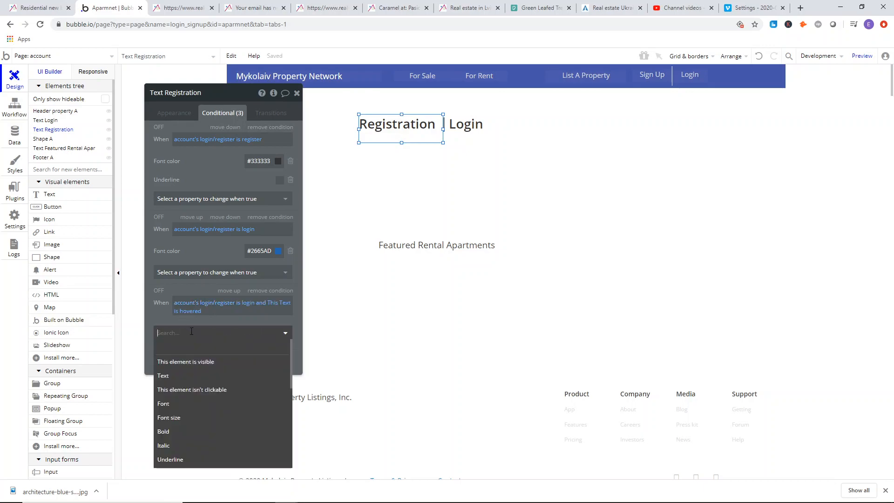
{"action": "left_click", "coordinate": [187, 459]}
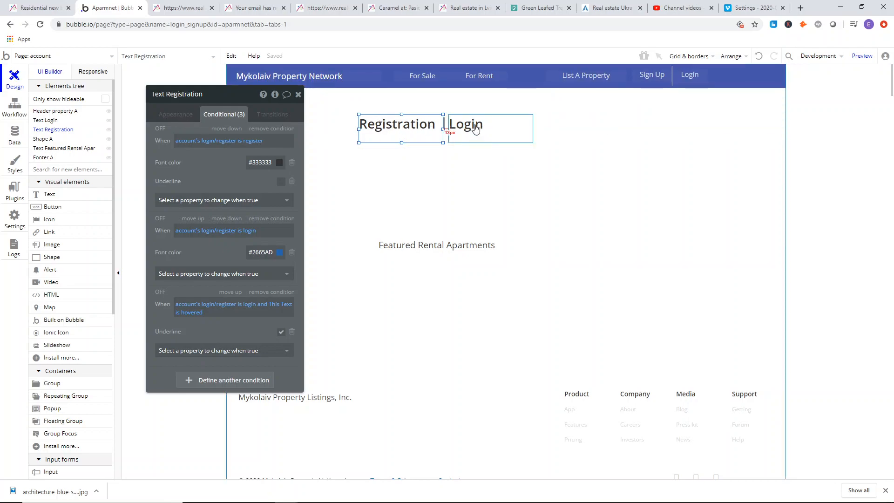
Add a first condition to the Login heading and copy the Registration heading's register expression into it.
{"action": "left_click", "coordinate": [474, 124]}
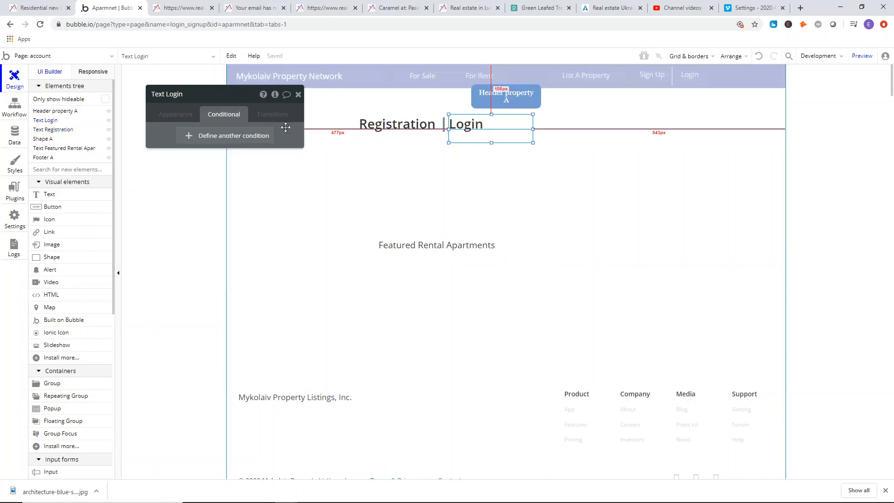
{"action": "left_click", "coordinate": [237, 138]}
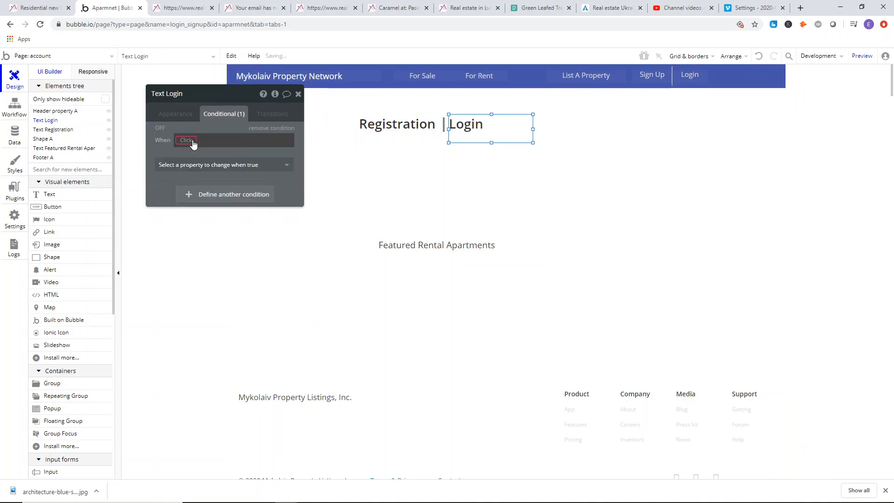
{"action": "left_click", "coordinate": [408, 130]}
{"action": "right_click", "coordinate": [242, 140]}
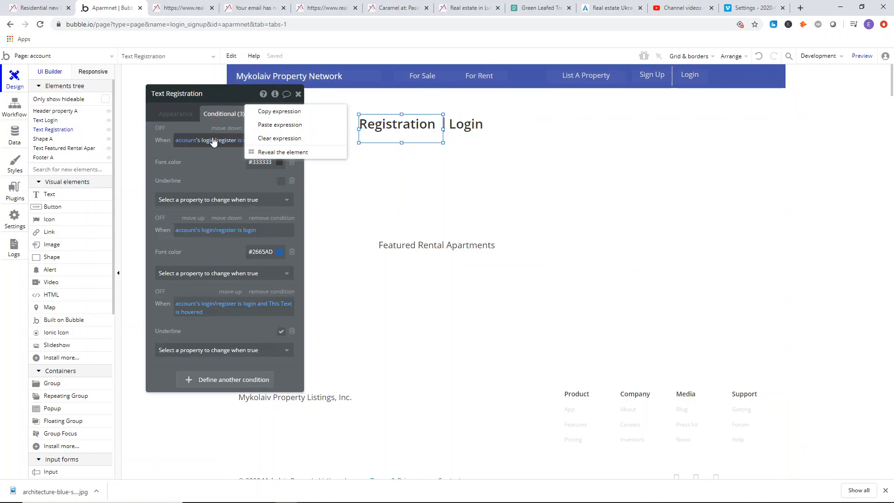
{"action": "left_click", "coordinate": [268, 111]}
{"action": "left_click", "coordinate": [466, 124]}
{"action": "right_click", "coordinate": [229, 142]}
{"action": "left_click", "coordinate": [256, 129]}
Change the comparison value in the Login heading's first condition to login.
{"action": "left_click", "coordinate": [256, 140]}
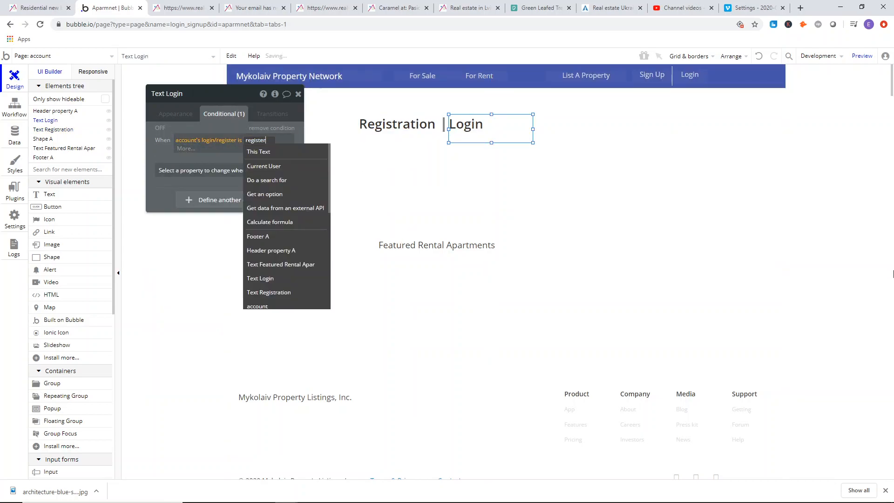
{"action": "key", "text": "BackSpace"}
{"action": "key", "text": "BackSpace"}
{"action": "key", "text": "BackSpace"}
{"action": "key", "text": "BackSpace"}
{"action": "key", "text": "BackSpace"}
{"action": "key", "text": "BackSpace"}
{"action": "key", "text": "BackSpace"}
{"action": "type", "text": "login"}
{"action": "key", "text": "Return"}
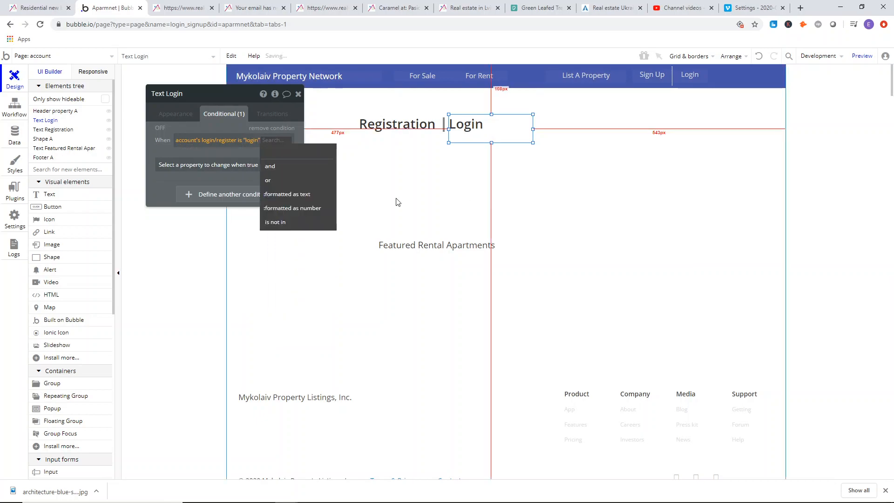
Give the Login heading's login condition a font color of #333333 and an Underline property left off.
{"action": "left_click", "coordinate": [200, 164]}
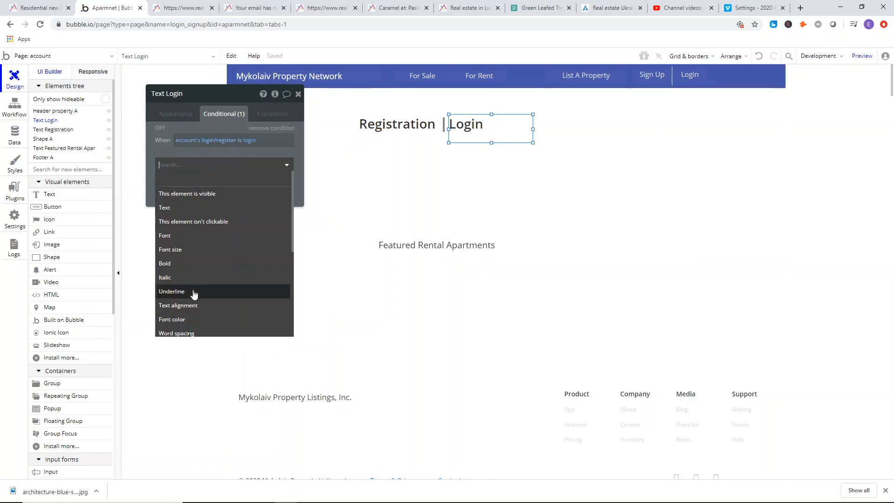
{"action": "left_click", "coordinate": [182, 320]}
{"action": "left_click", "coordinate": [219, 183]}
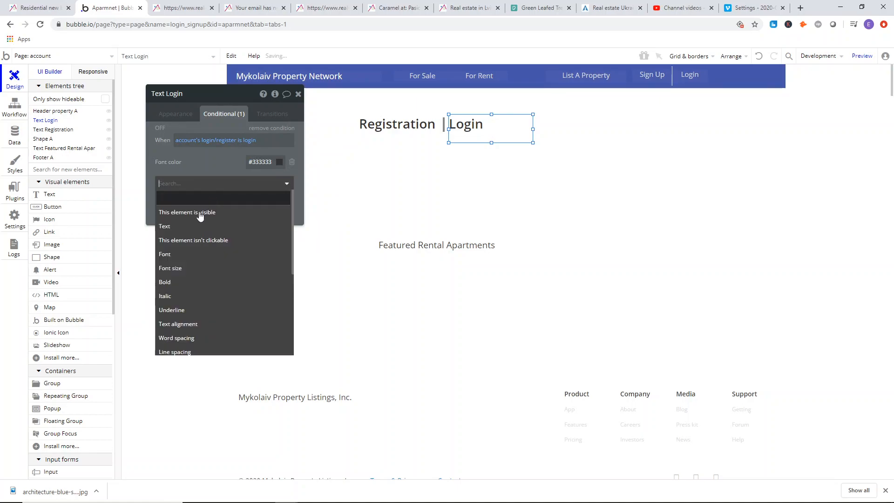
{"action": "left_click", "coordinate": [199, 312]}
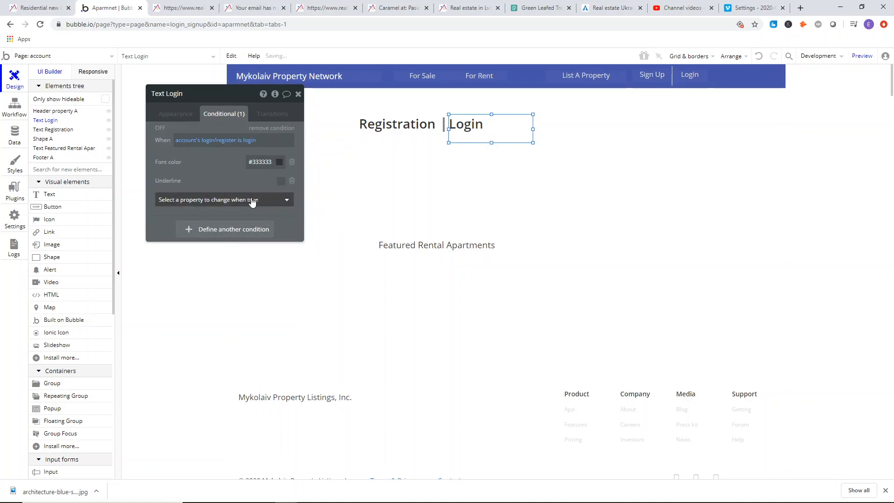
Add a second condition to the Login heading and copy the Registration heading's login expression into it.
{"action": "left_click", "coordinate": [412, 125]}
{"action": "right_click", "coordinate": [195, 231]}
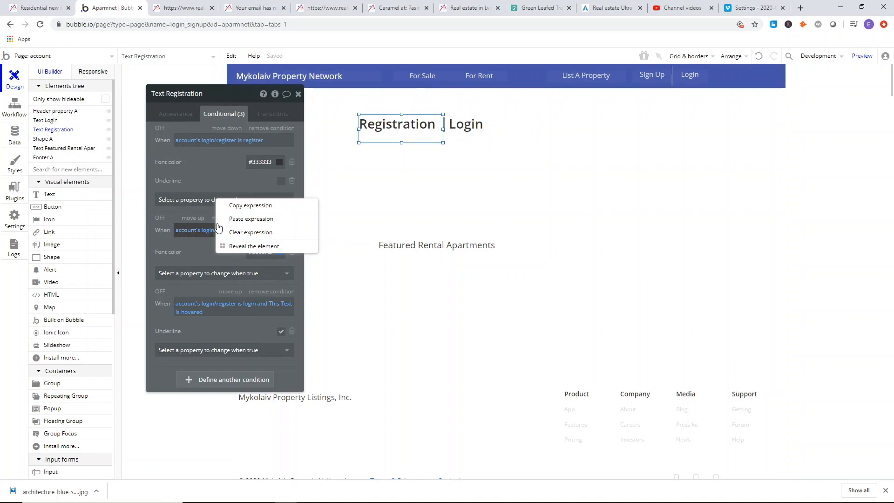
{"action": "left_click", "coordinate": [246, 206]}
{"action": "left_click", "coordinate": [466, 128]}
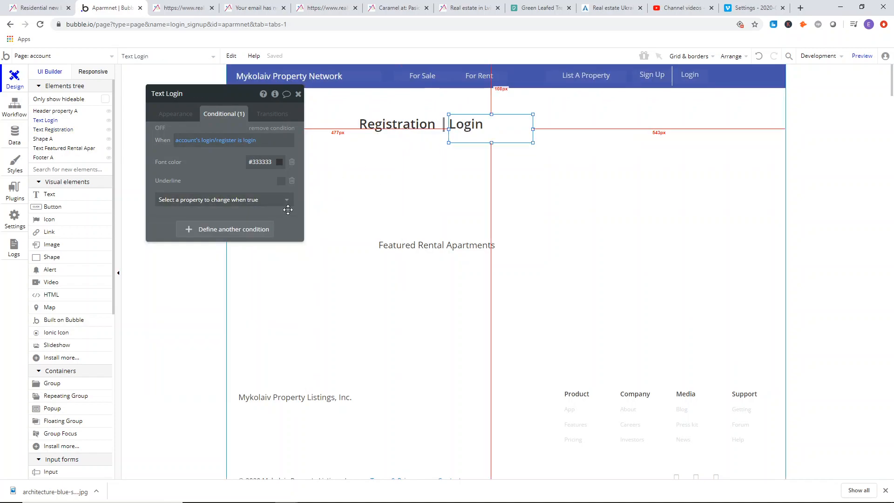
{"action": "left_click", "coordinate": [233, 230]}
{"action": "right_click", "coordinate": [185, 233]}
{"action": "left_click", "coordinate": [248, 220]}
Change the comparison value in the Login heading's second condition to register.
{"action": "left_click", "coordinate": [252, 232]}
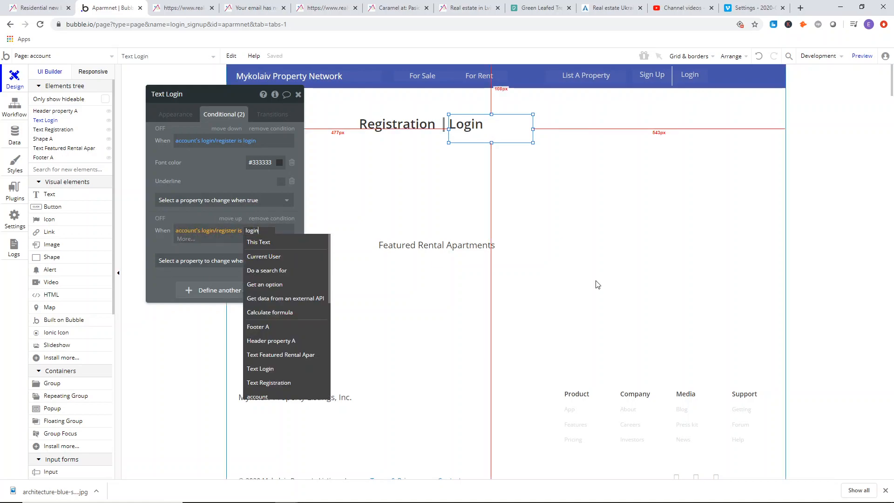
{"action": "key", "text": "BackSpace"}
{"action": "key", "text": "BackSpace"}
{"action": "key", "text": "BackSpace"}
{"action": "key", "text": "BackSpace"}
{"action": "key", "text": "BackSpace"}
{"action": "type", "text": "re"}
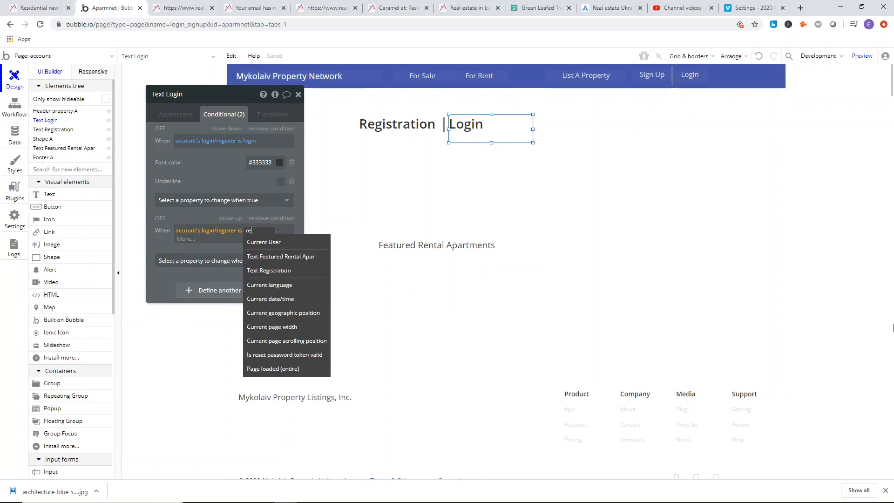
{"action": "type", "text": "gister"}
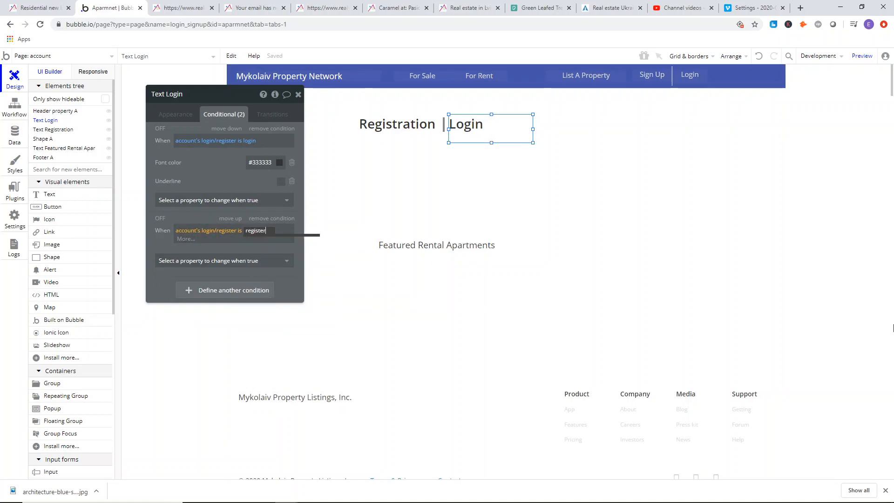
{"action": "key", "text": "Return"}
{"action": "left_click", "coordinate": [177, 251]}
Give the Login heading's register condition the same blue font color as the Registration heading uses, #2665AD.
{"action": "left_click", "coordinate": [177, 255]}
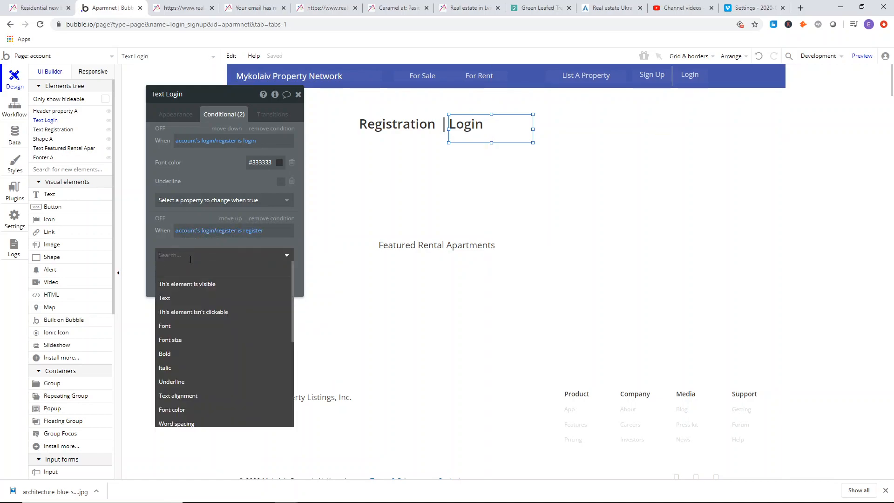
{"action": "left_click", "coordinate": [223, 409]}
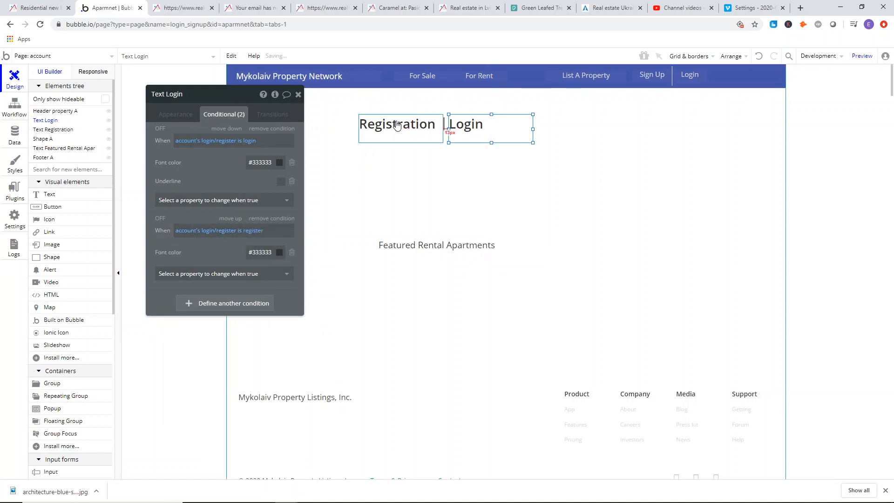
{"action": "left_click", "coordinate": [410, 124]}
{"action": "left_click", "coordinate": [415, 136]}
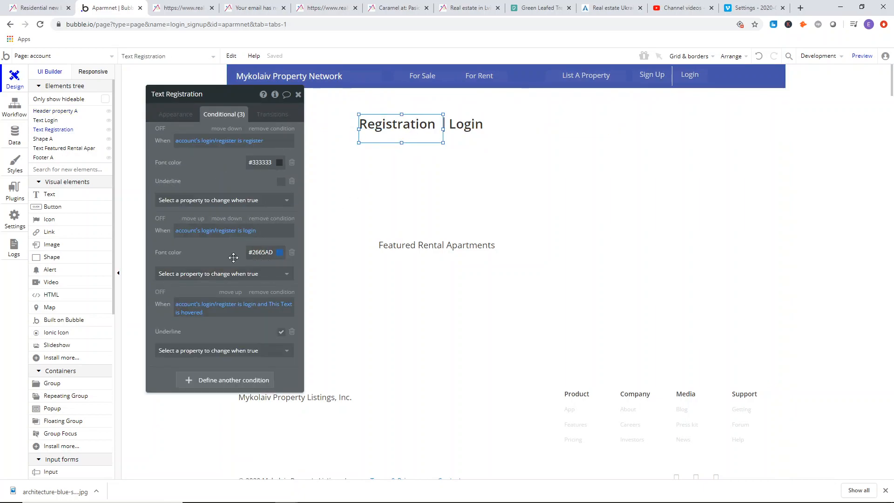
{"action": "left_click", "coordinate": [461, 138]}
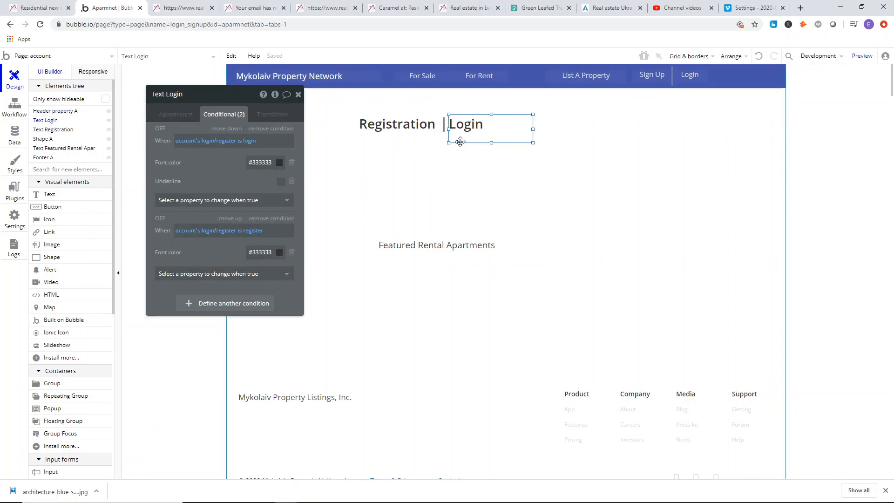
{"action": "left_click", "coordinate": [263, 252]}
{"action": "type", "text": "#"}
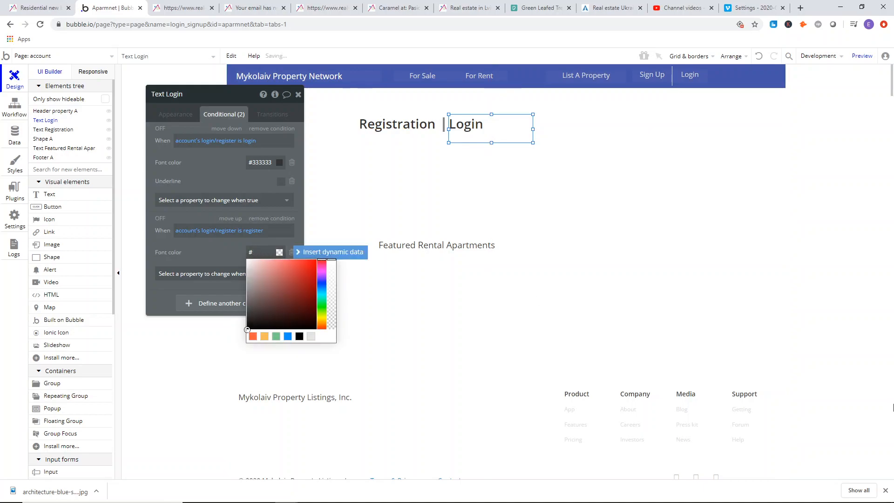
{"action": "type", "text": "2665AD"}
{"action": "key", "text": "BackSpace"}
{"action": "type", "text": "D"}
{"action": "left_click", "coordinate": [211, 251]}
Add a third condition to the Login heading and copy the Registration heading's login-and-hovered expression into it.
{"action": "left_click", "coordinate": [415, 140]}
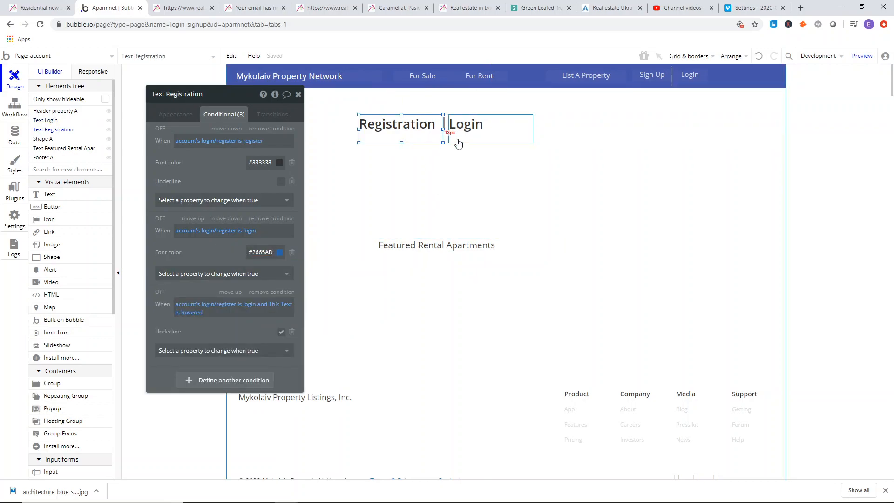
{"action": "right_click", "coordinate": [206, 307]}
{"action": "left_click", "coordinate": [271, 280]}
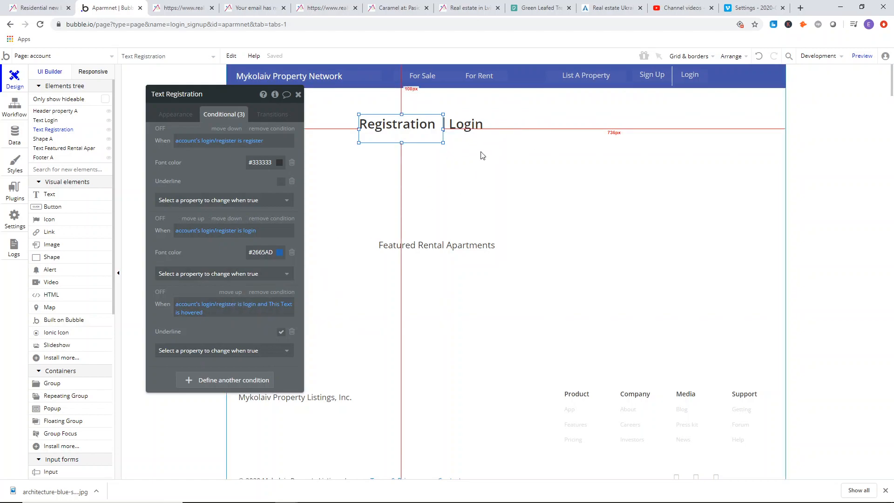
{"action": "left_click", "coordinate": [477, 140]}
{"action": "left_click", "coordinate": [225, 306]}
{"action": "right_click", "coordinate": [182, 306]}
{"action": "left_click", "coordinate": [235, 287]}
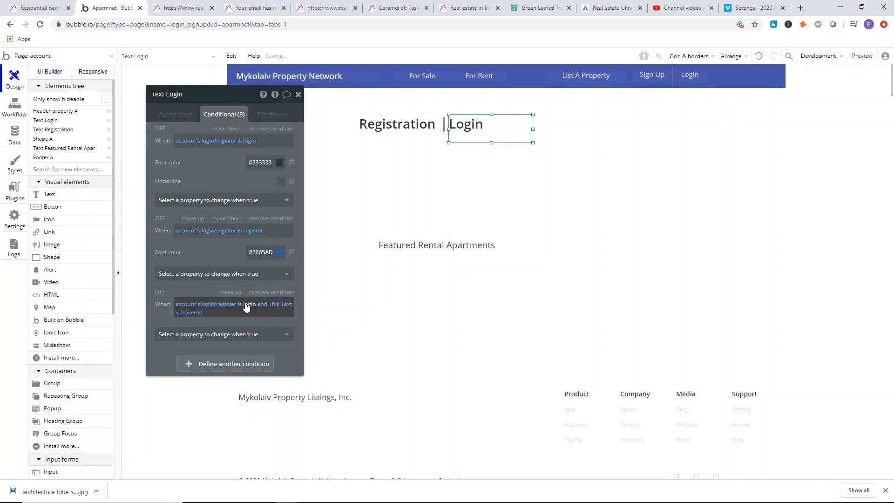
Change the comparison value in the Login heading's hover condition to register.
{"action": "left_click", "coordinate": [246, 308]}
{"action": "key", "text": "BackSpace"}
{"action": "key", "text": "BackSpace"}
{"action": "key", "text": "BackSpace"}
{"action": "key", "text": "BackSpace"}
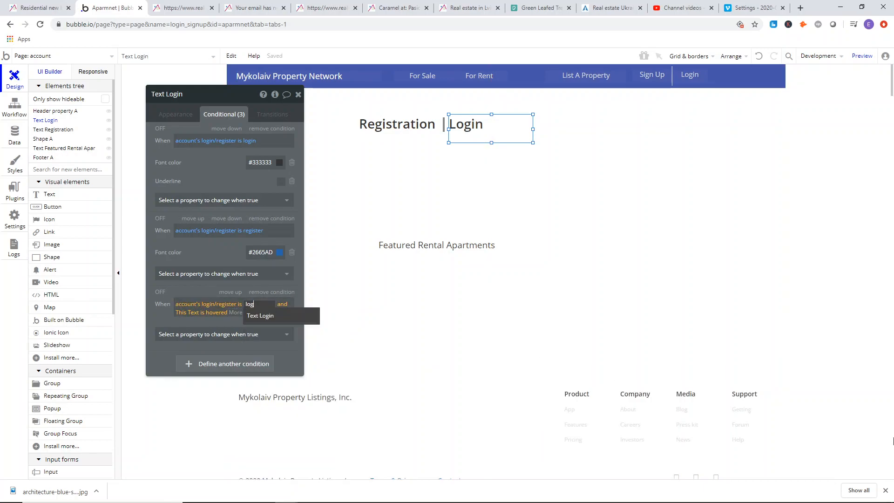
{"action": "key", "text": "BackSpace"}
{"action": "type", "text": "register"}
{"action": "key", "text": "Return"}
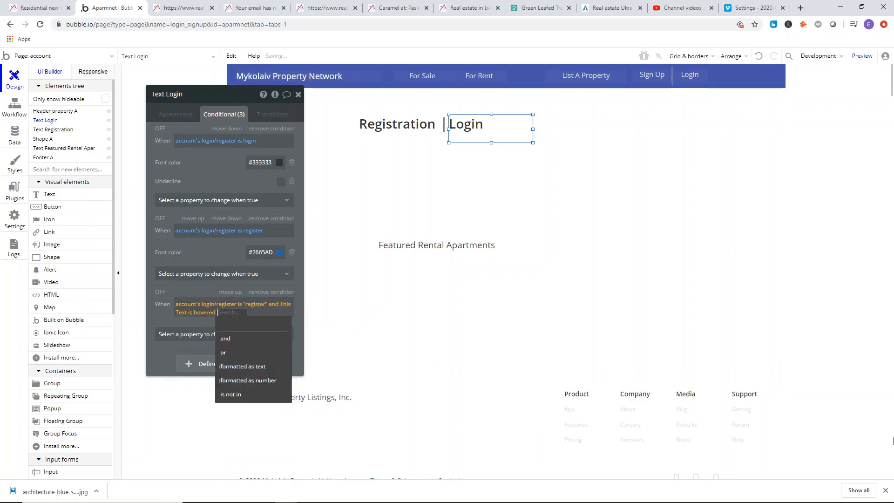
{"action": "left_click", "coordinate": [176, 321]}
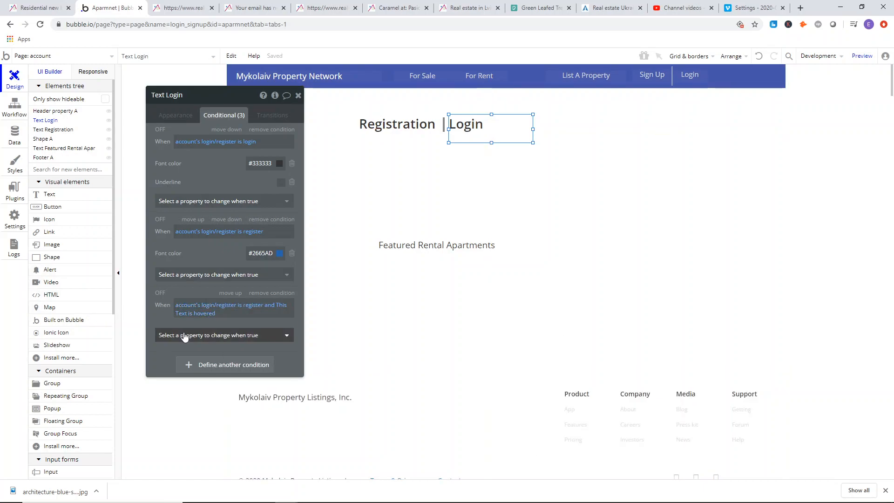
Underline the Login heading under its hover condition and close the heading's properties.
{"action": "left_click", "coordinate": [183, 335]}
{"action": "left_click", "coordinate": [176, 455]}
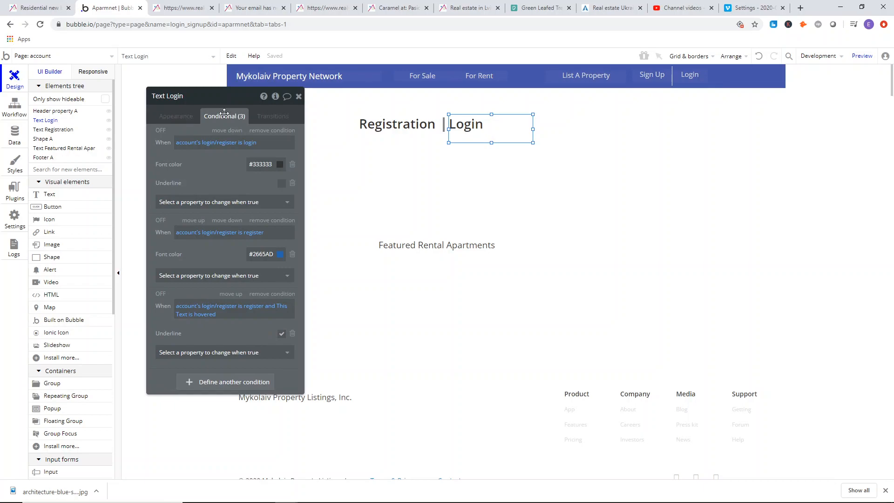
{"action": "left_click", "coordinate": [190, 120]}
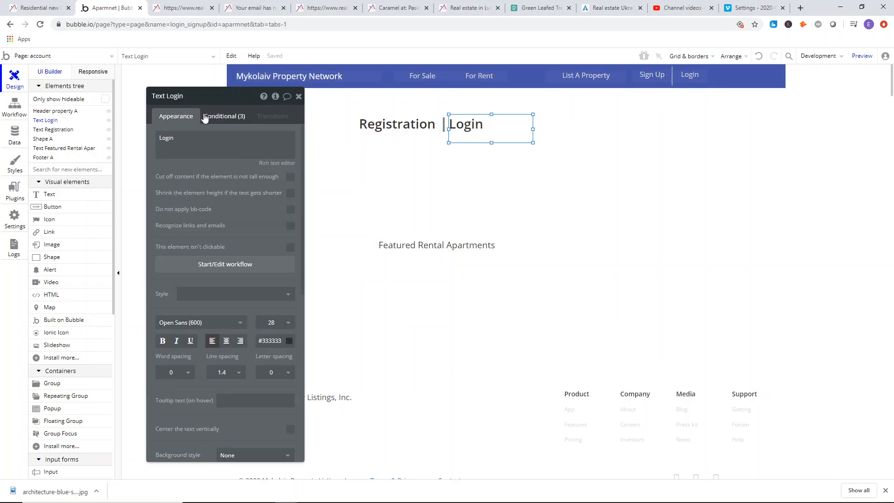
{"action": "left_click", "coordinate": [298, 96]}
Select the Registration heading, the divider line and the Login heading together and put them in a group.
{"action": "left_click", "coordinate": [193, 112]}
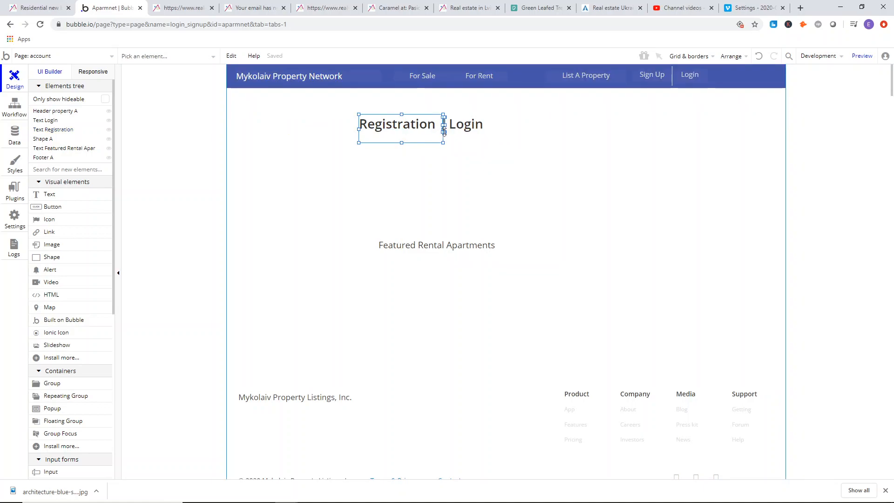
{"action": "right_click", "coordinate": [474, 132]}
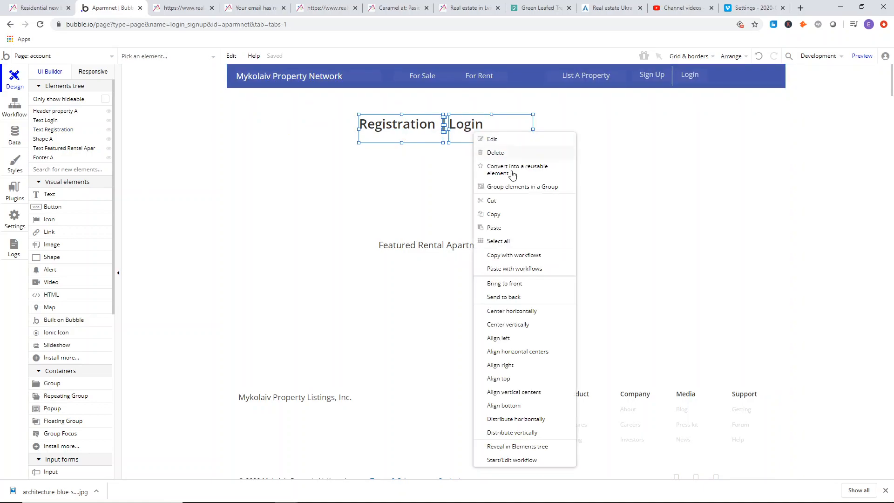
{"action": "left_click", "coordinate": [515, 195]}
Enlarge the new group to about 690 by 512 px and move the Featured Rental Apartments text lower on the page.
{"action": "left_click_drag", "start_coordinate": [447, 147], "coordinate": [463, 233]}
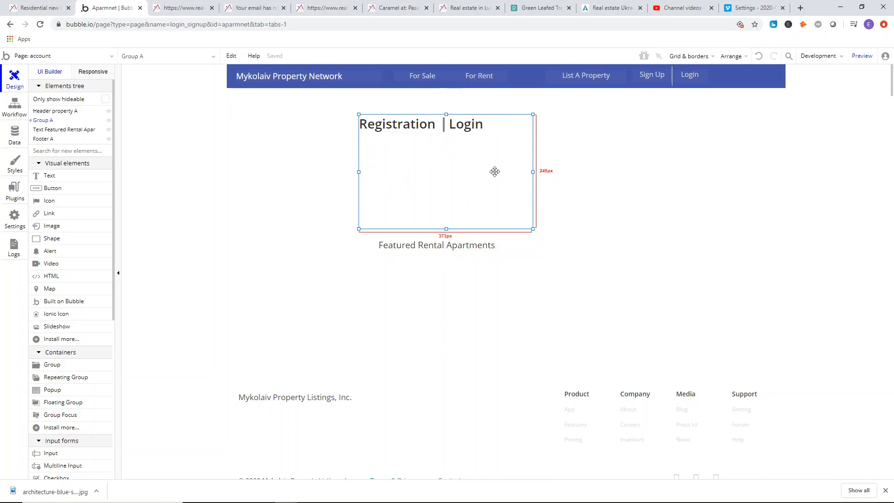
{"action": "left_click_drag", "start_coordinate": [438, 247], "coordinate": [422, 319]}
{"action": "left_click_drag", "start_coordinate": [533, 229], "coordinate": [681, 354]}
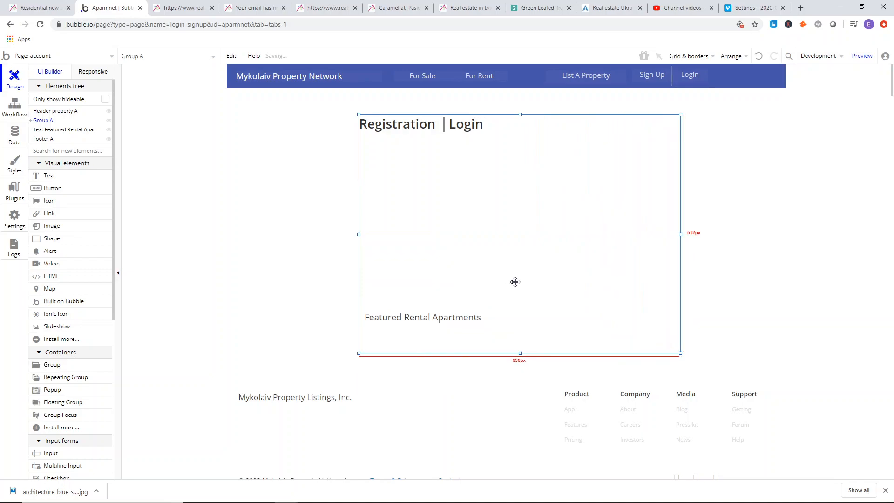
Move the footer further down the page to leave more space beneath the enlarged group.
{"action": "scroll", "coordinate": [524, 285], "scroll_direction": "down", "scroll_amount": 2}
{"action": "left_click_drag", "start_coordinate": [470, 311], "coordinate": [467, 371]}
{"action": "left_click_drag", "start_coordinate": [495, 343], "coordinate": [496, 367]}
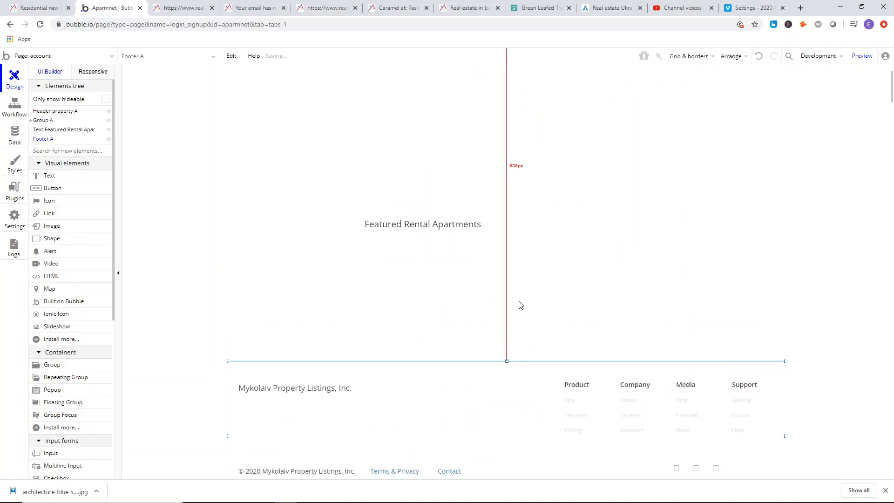
Shorten the account page so that it ends just below the footer's copyright line.
{"action": "scroll", "coordinate": [518, 311], "scroll_direction": "down", "scroll_amount": 2}
{"action": "left_click", "coordinate": [515, 433]}
{"action": "scroll", "coordinate": [503, 373], "scroll_direction": "down", "scroll_amount": 7}
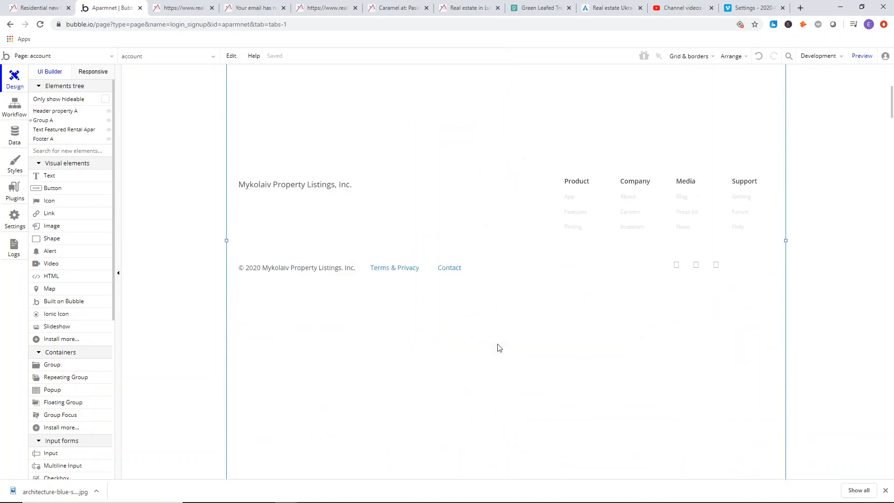
{"action": "left_click_drag", "start_coordinate": [507, 358], "coordinate": [481, 112]}
{"action": "scroll", "coordinate": [494, 187], "scroll_direction": "up", "scroll_amount": 4}
{"action": "left_click_drag", "start_coordinate": [507, 297], "coordinate": [502, 128]}
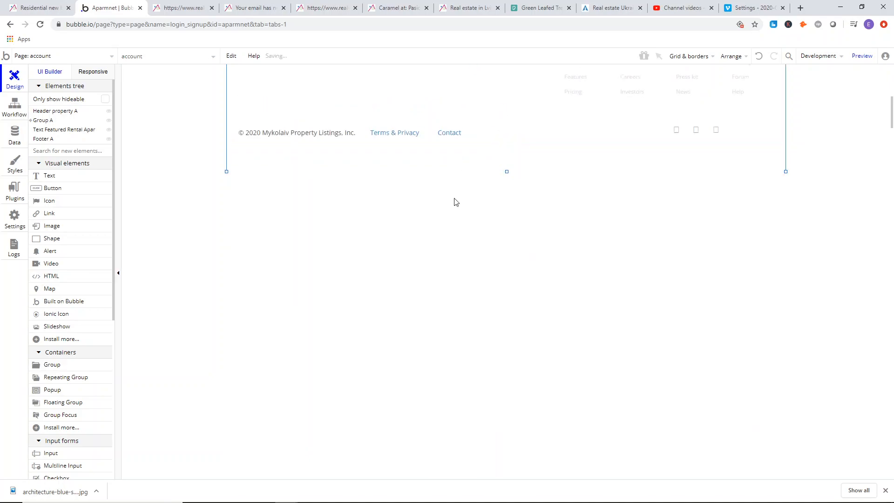
Enlarge the group around the Registration and Login headings to about 820 by 690 px.
{"action": "scroll", "coordinate": [455, 205], "scroll_direction": "up", "scroll_amount": 10}
{"action": "left_click", "coordinate": [435, 170]}
{"action": "scroll", "coordinate": [531, 231], "scroll_direction": "down", "scroll_amount": 3}
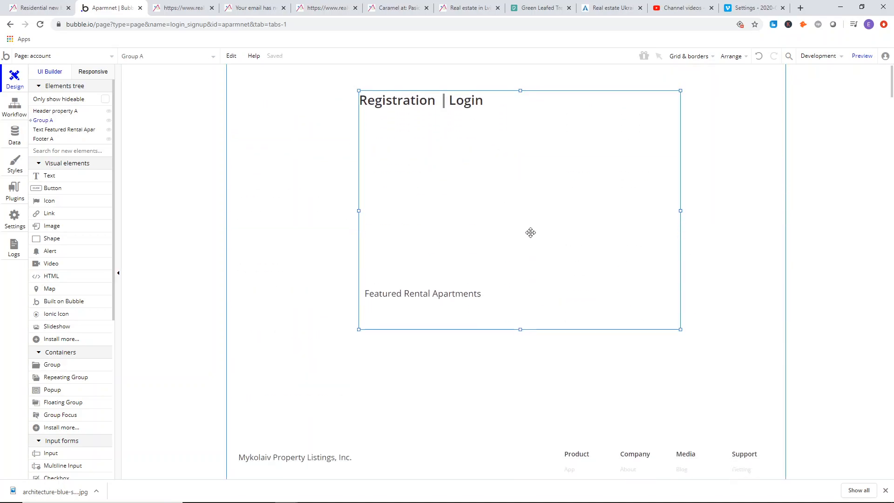
{"action": "left_click_drag", "start_coordinate": [521, 212], "coordinate": [516, 295]}
{"action": "scroll", "coordinate": [601, 180], "scroll_direction": "up", "scroll_amount": 3}
{"action": "left_click_drag", "start_coordinate": [358, 275], "coordinate": [299, 269]}
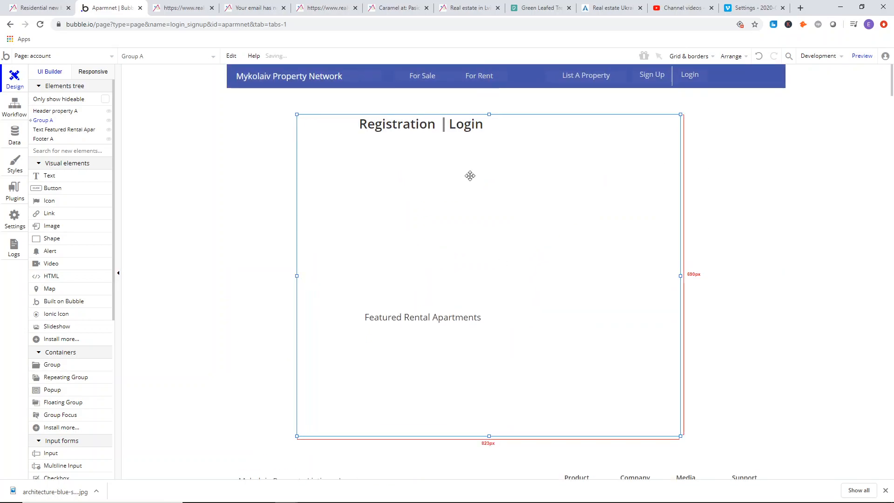
Widen the headings group to about 920 px and center it horizontally on the page.
{"action": "left_click", "coordinate": [281, 182]}
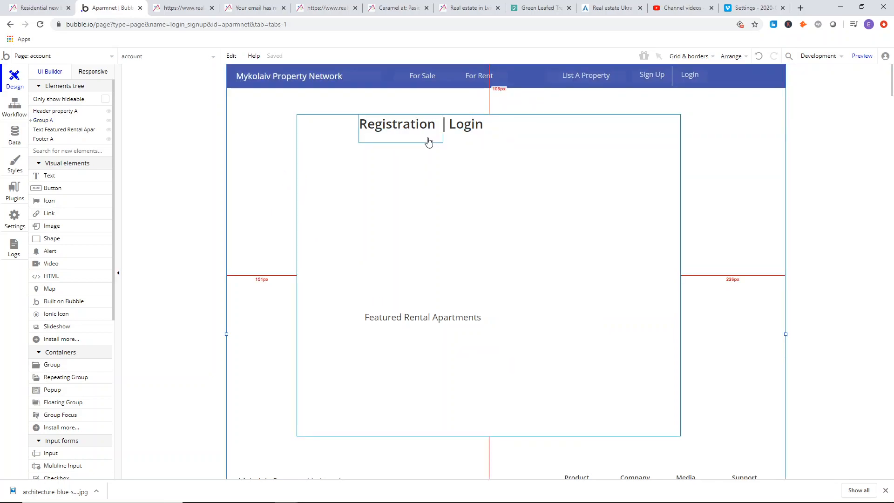
{"action": "left_click", "coordinate": [461, 203]}
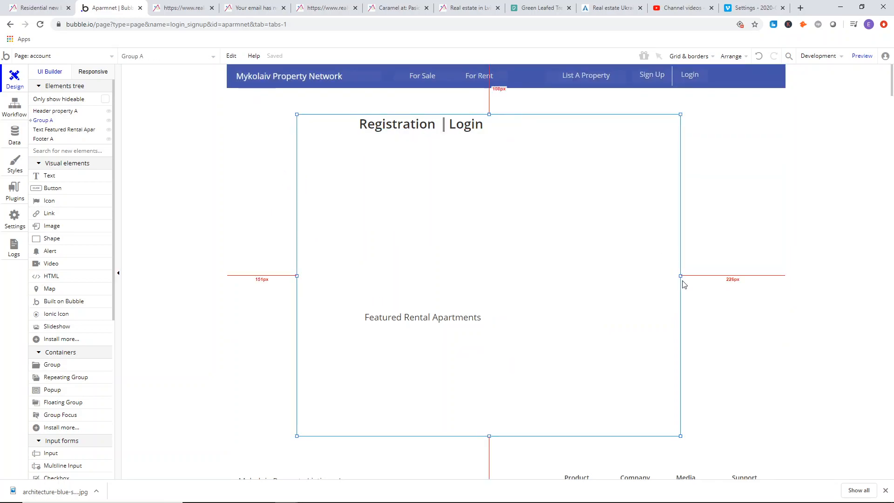
{"action": "left_click_drag", "start_coordinate": [680, 276], "coordinate": [725, 276]}
{"action": "right_click", "coordinate": [695, 273]}
{"action": "left_click", "coordinate": [733, 424]}
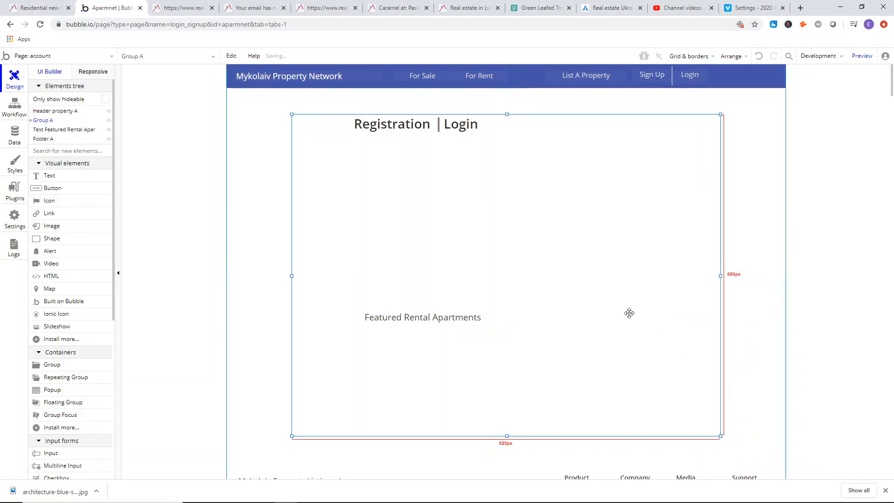
Make the headings group fixed-width, rename it "Group register/login", and center it horizontally again.
{"action": "double_click", "coordinate": [569, 253]}
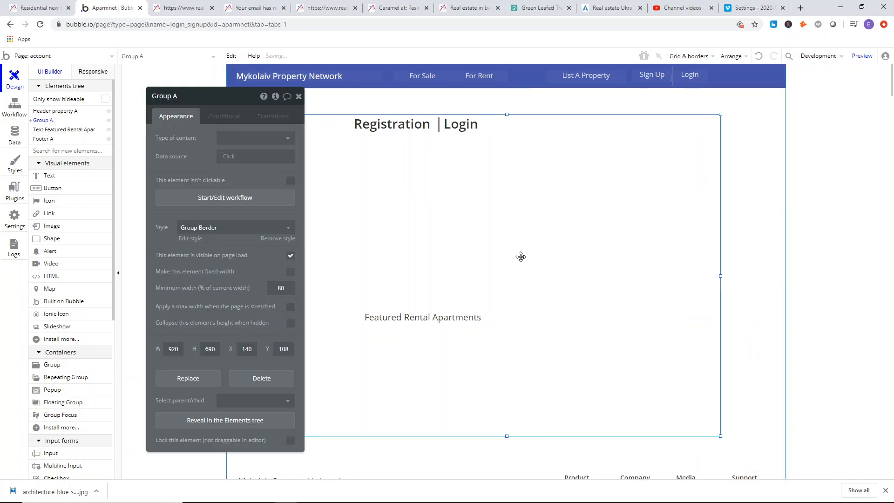
{"action": "left_click", "coordinate": [290, 273]}
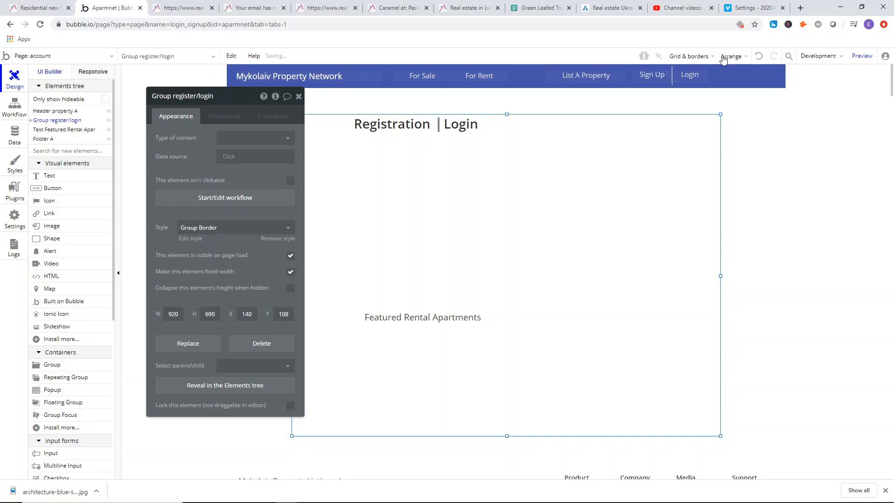
{"action": "left_click", "coordinate": [299, 96]}
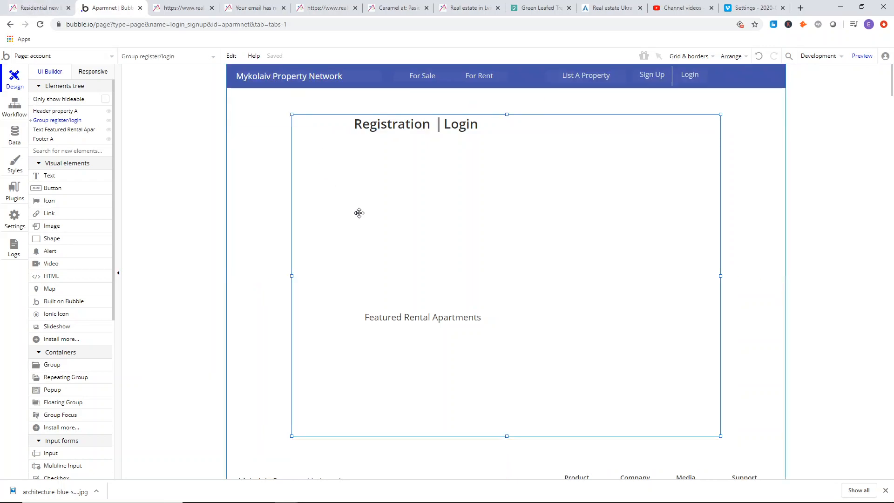
{"action": "right_click", "coordinate": [474, 252]}
{"action": "left_click", "coordinate": [521, 424]}
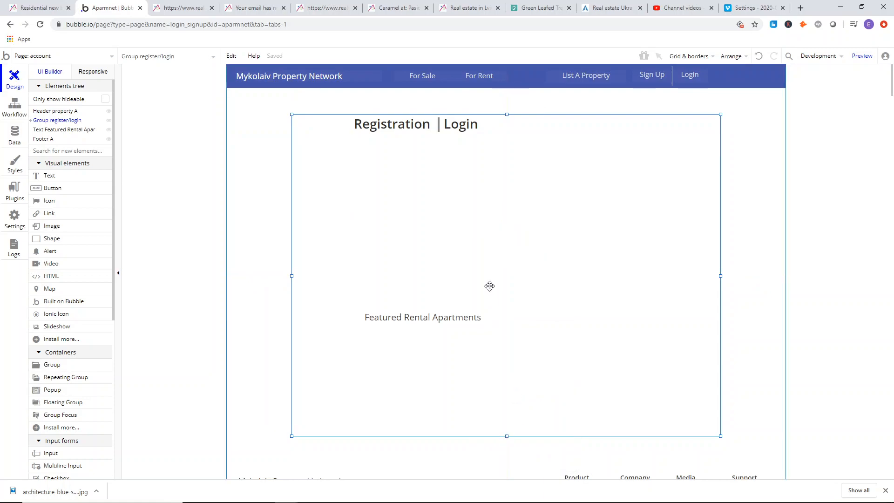
{"action": "double_click", "coordinate": [489, 286]}
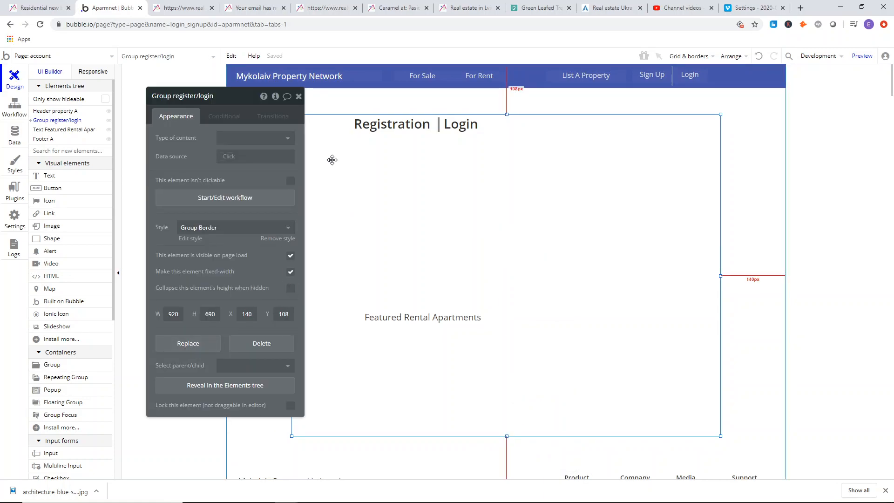
{"action": "left_click", "coordinate": [299, 96]}
{"action": "left_click", "coordinate": [193, 112]}
Preview the account page and check where the Registration and Login headings sit relative to the header.
{"action": "left_click", "coordinate": [862, 56]}
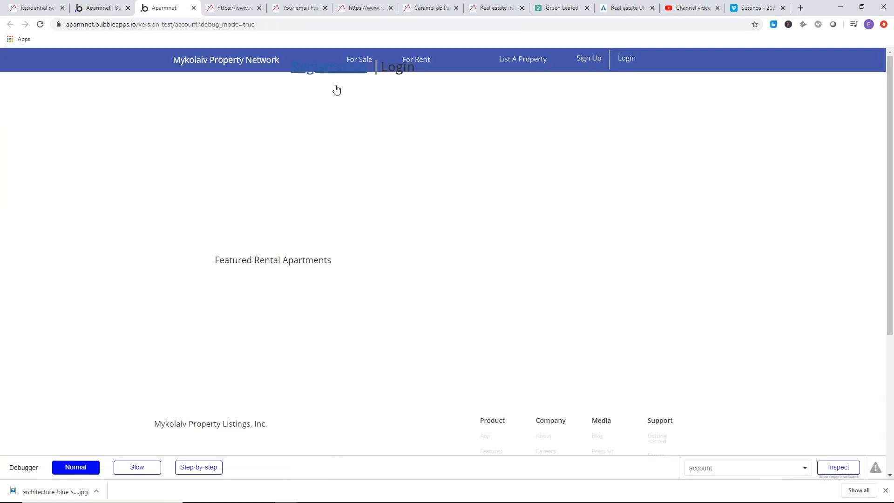
{"action": "scroll", "coordinate": [395, 114], "scroll_direction": "down", "scroll_amount": 5}
{"action": "scroll", "coordinate": [395, 115], "scroll_direction": "up", "scroll_amount": 5}
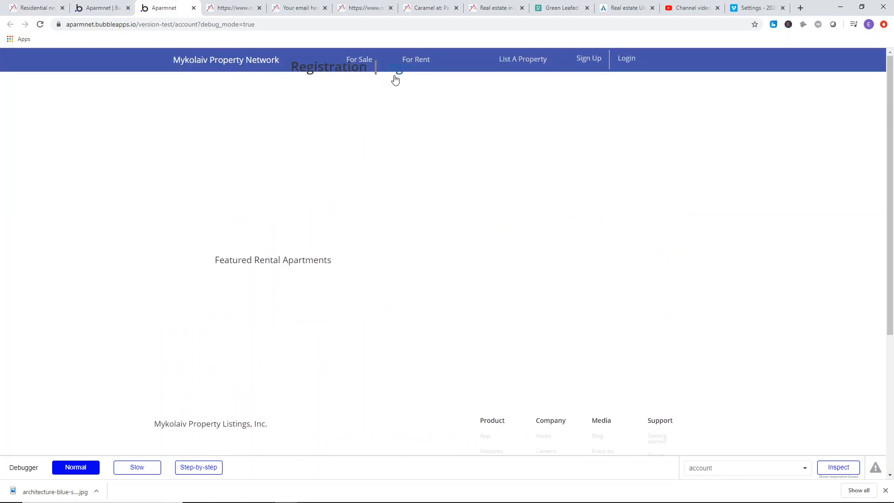
Return to the page editor and shorten the Header property element to about 59 px high, ending above the headings.
{"action": "left_click", "coordinate": [124, 4]}
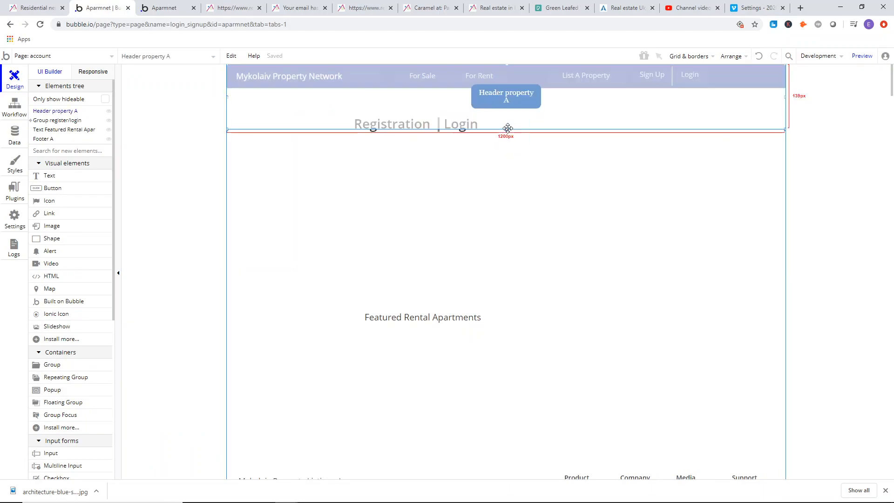
{"action": "double_click", "coordinate": [255, 111]}
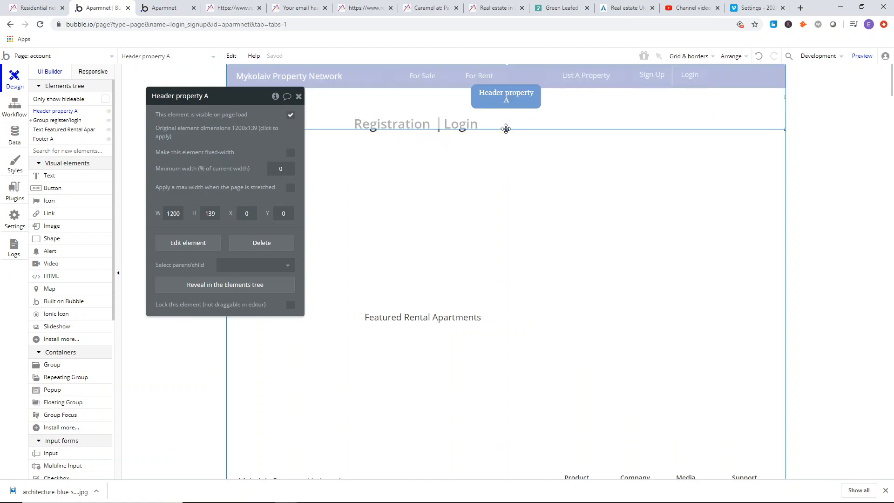
{"action": "left_click_drag", "start_coordinate": [507, 128], "coordinate": [505, 88]}
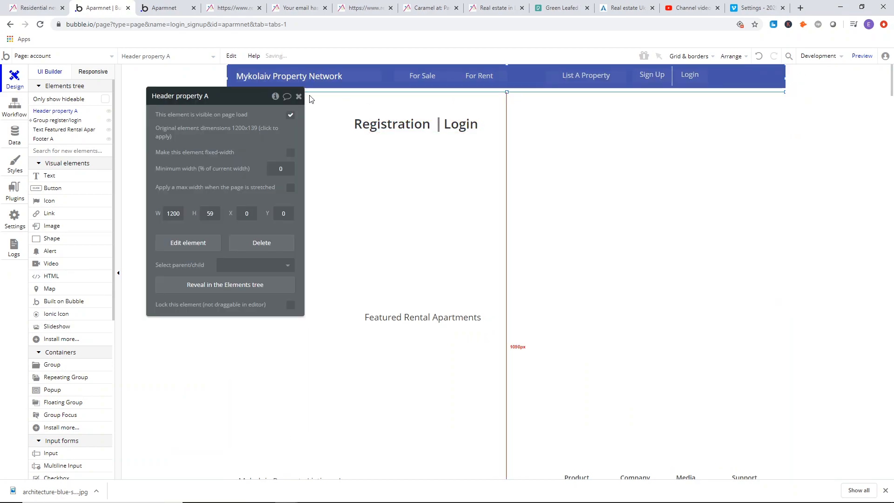
{"action": "left_click", "coordinate": [195, 73]}
Check the headings and For Sale menu in the refreshed preview, and bring the header to the front in the editor.
{"action": "left_click", "coordinate": [167, 6]}
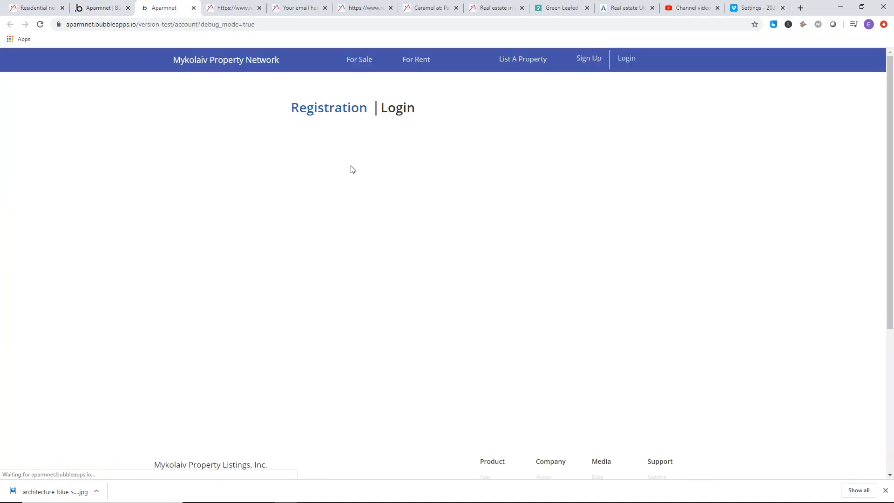
{"action": "left_click", "coordinate": [343, 109]}
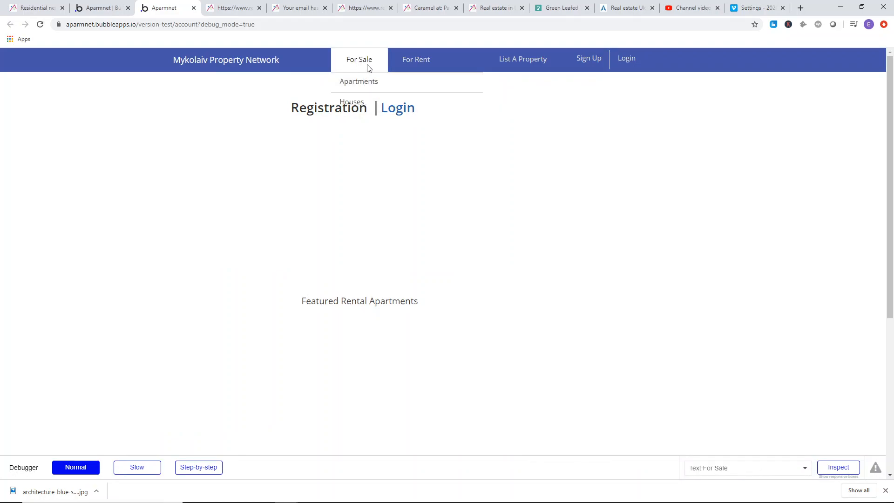
{"action": "left_click", "coordinate": [100, 8]}
{"action": "right_click", "coordinate": [339, 84]}
{"action": "left_click", "coordinate": [364, 279]}
Refresh the preview and check how the For Sale and For Rent menus overlap the Registration and Login headings.
{"action": "left_click", "coordinate": [161, 5]}
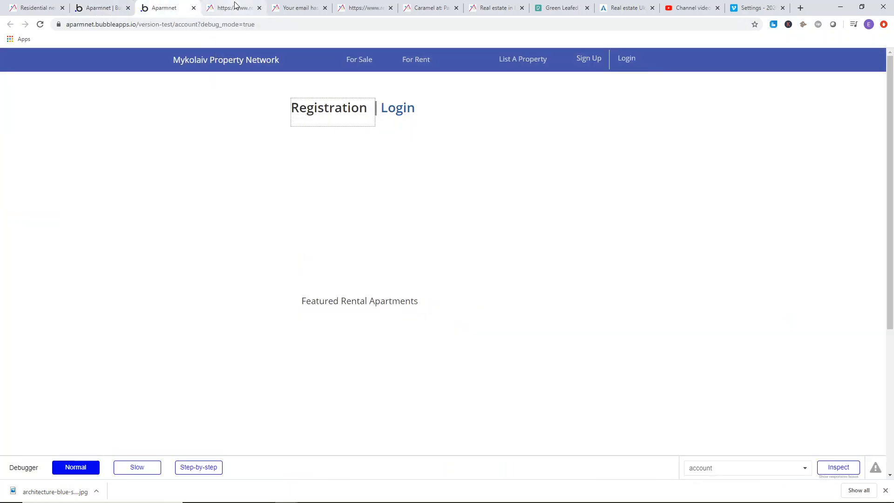
{"action": "scroll", "coordinate": [359, 100], "scroll_direction": "down", "scroll_amount": 3}
{"action": "scroll", "coordinate": [360, 100], "scroll_direction": "up", "scroll_amount": 3}
{"action": "left_click", "coordinate": [348, 59]}
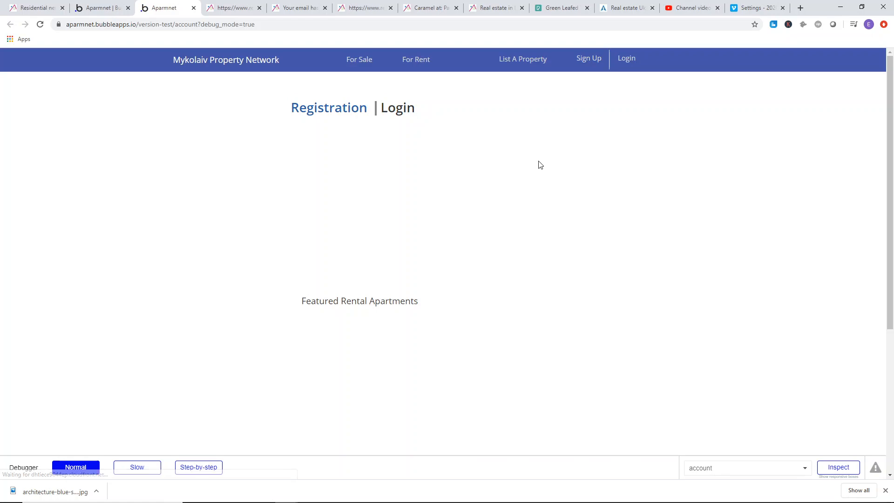
{"action": "mouse_move", "coordinate": [361, 60]}
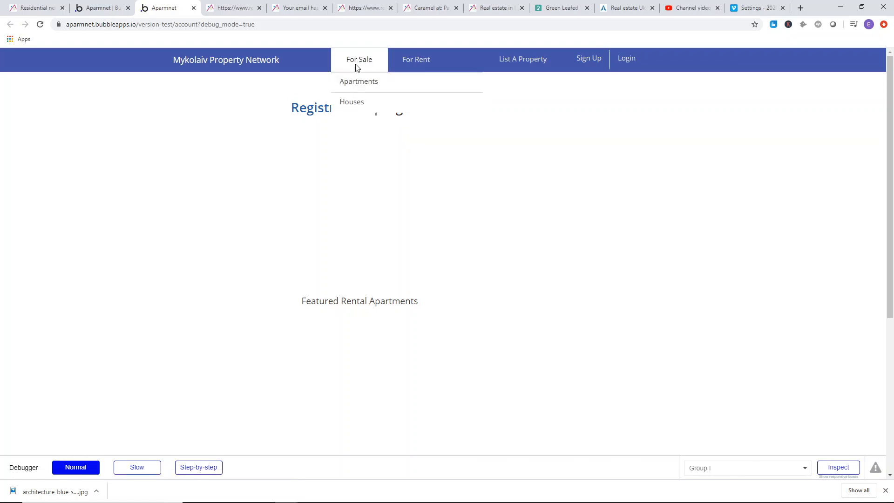
{"action": "mouse_move", "coordinate": [406, 63]}
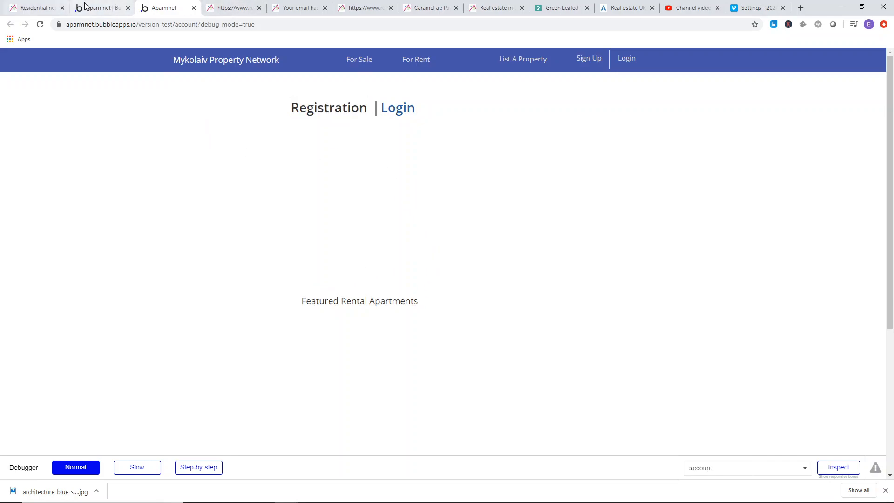
Examine the fields and checkboxes of the real-estate.lviv.ua registration form, and tick "I am not a robot".
{"action": "left_click", "coordinate": [223, 8]}
{"action": "left_click", "coordinate": [518, 114]}
{"action": "left_click", "coordinate": [614, 165]}
{"action": "left_click", "coordinate": [531, 141]}
{"action": "left_click", "coordinate": [585, 172]}
{"action": "left_click", "coordinate": [542, 166]}
{"action": "left_click", "coordinate": [578, 165]}
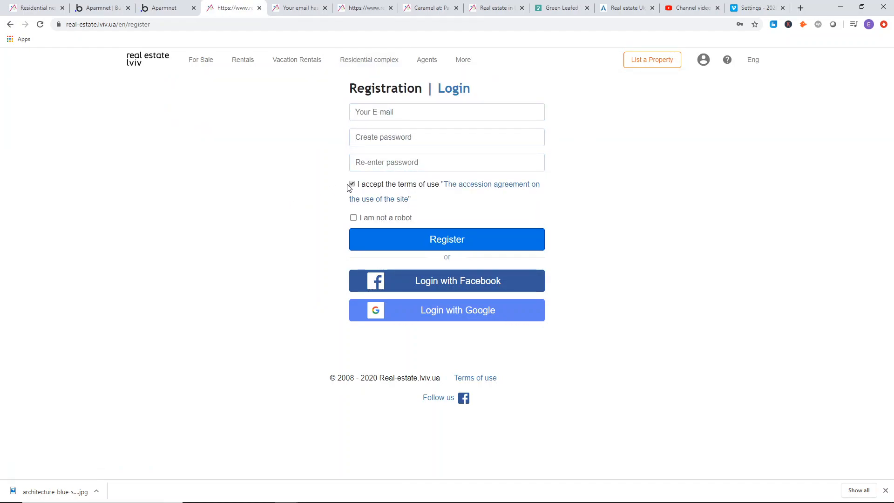
{"action": "left_click", "coordinate": [352, 217]}
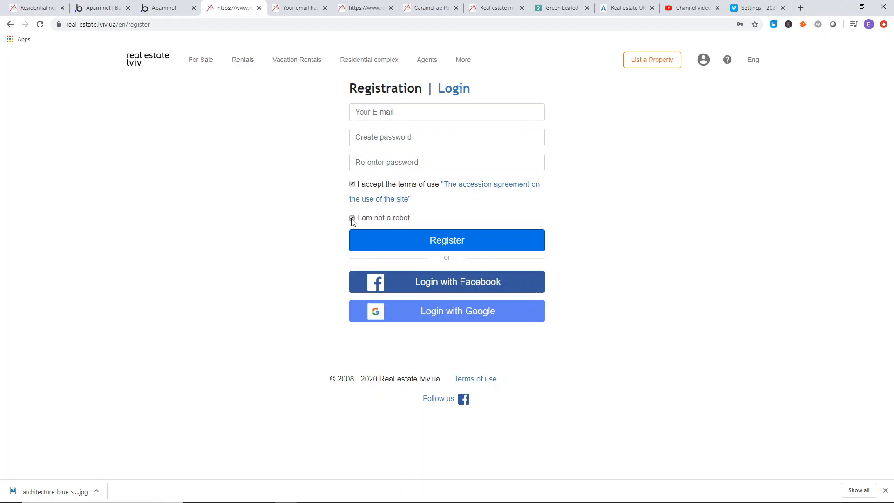
Return to the page editor and place an input about 460 px wide directly beneath the Registration heading.
{"action": "left_click", "coordinate": [158, 8]}
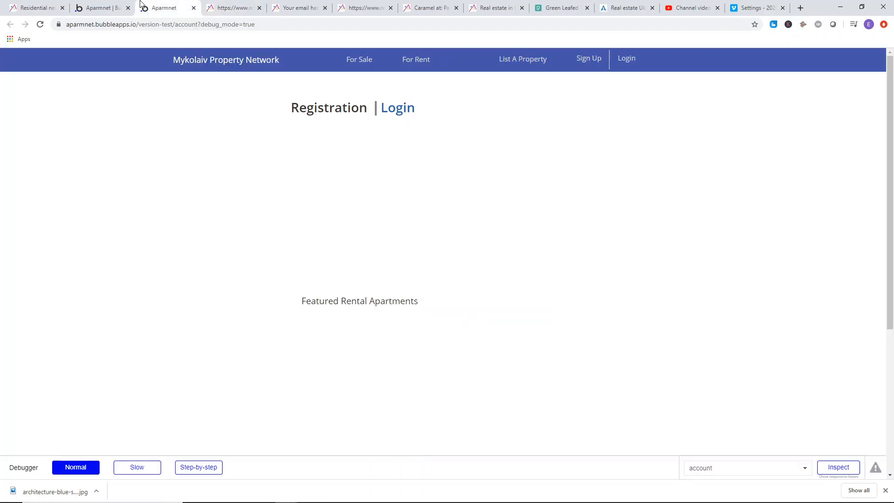
{"action": "left_click", "coordinate": [106, 8]}
{"action": "left_click", "coordinate": [300, 96]}
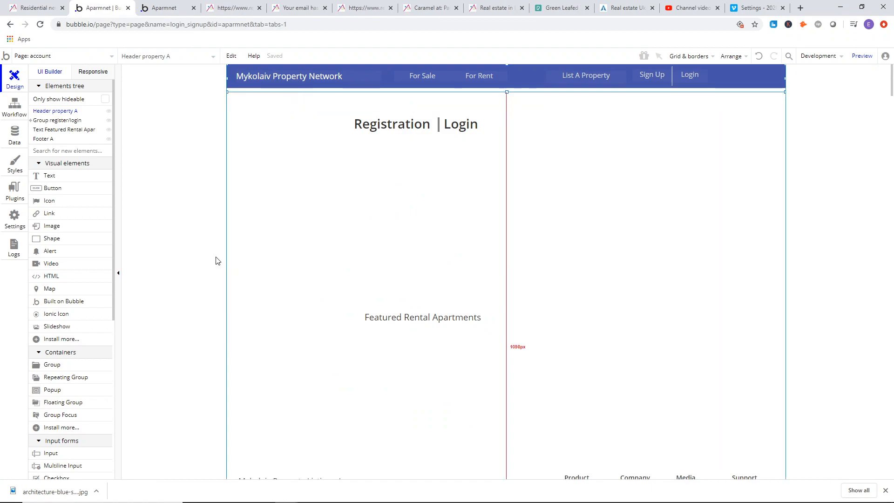
{"action": "scroll", "coordinate": [64, 312], "scroll_direction": "down", "scroll_amount": 5}
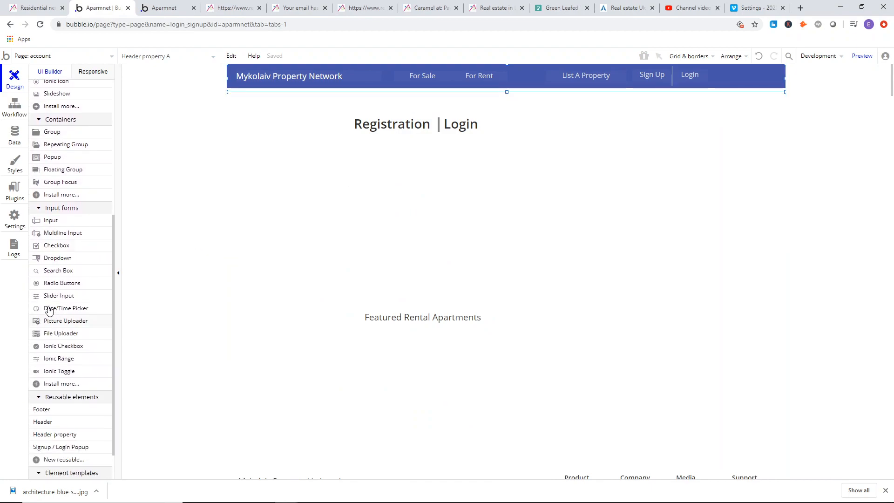
{"action": "left_click", "coordinate": [52, 222]}
{"action": "left_click_drag", "start_coordinate": [354, 159], "coordinate": [568, 185]}
{"action": "mouse_move", "coordinate": [489, 174]}
{"action": "left_mouse_down"}
{"action": "mouse_move", "coordinate": [490, 154]}
{"action": "mouse_move", "coordinate": [462, 163]}
{"action": "mouse_move", "coordinate": [473, 155]}
{"action": "left_mouse_up"}
Put the new input in its own group and extend that group downward to about 460 by 314 px.
{"action": "right_click", "coordinate": [473, 155]}
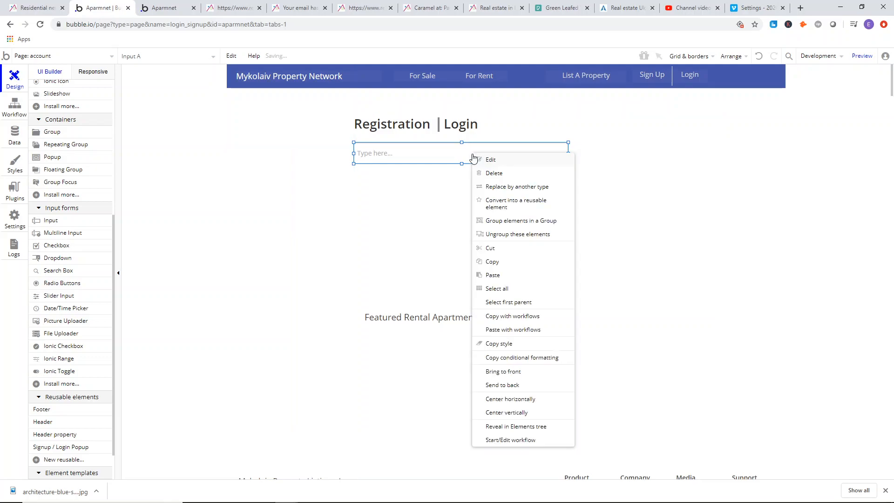
{"action": "left_click", "coordinate": [497, 230]}
{"action": "left_click_drag", "start_coordinate": [462, 165], "coordinate": [475, 289]}
{"action": "left_click", "coordinate": [453, 150]}
{"action": "right_click", "coordinate": [453, 150]}
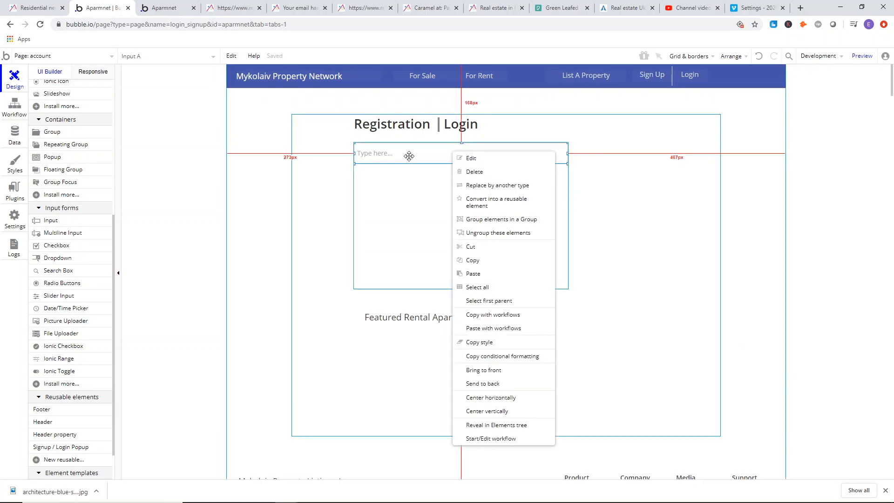
{"action": "left_click", "coordinate": [487, 220]}
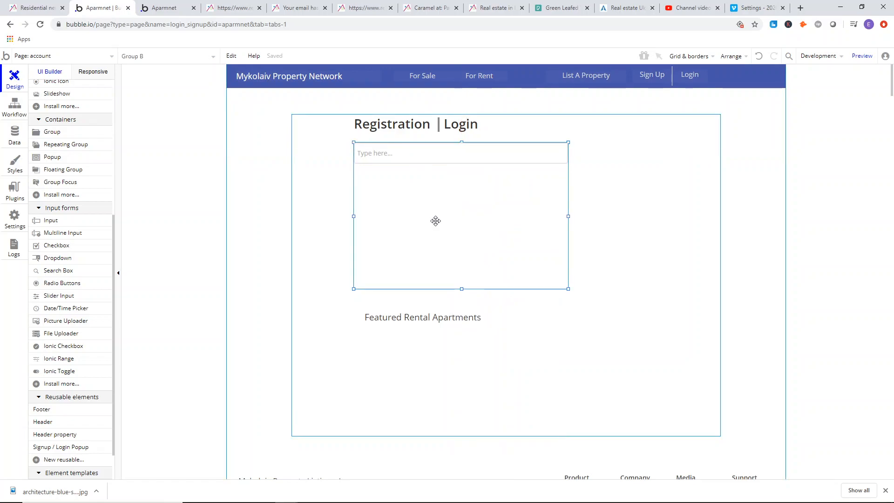
Rename the input's group "Group register" and make it fixed-width.
{"action": "double_click", "coordinate": [435, 278]}
{"action": "key", "text": "BackSpace"}
{"action": "type", "text": "s"}
{"action": "key", "text": "BackSpace"}
{"action": "type", "text": "register"}
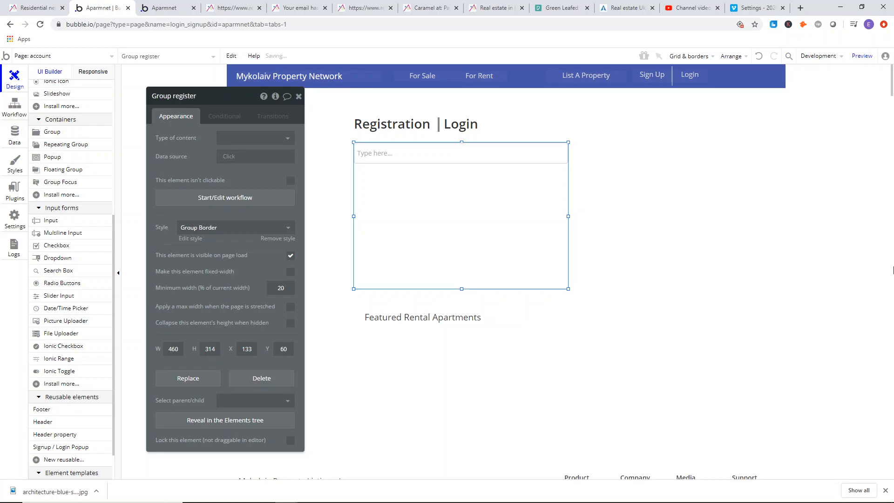
{"action": "left_click", "coordinate": [290, 273]}
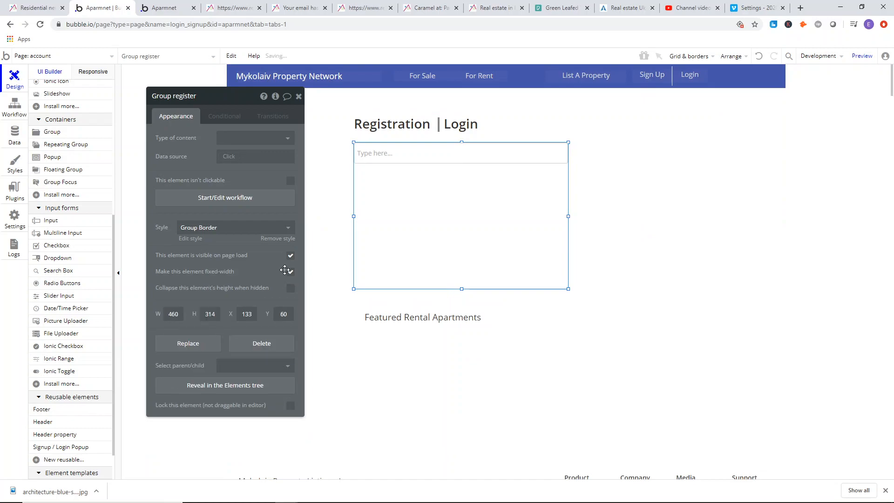
Add a condition to Group register that applies when account's login/register is "register".
{"action": "left_click", "coordinate": [225, 118]}
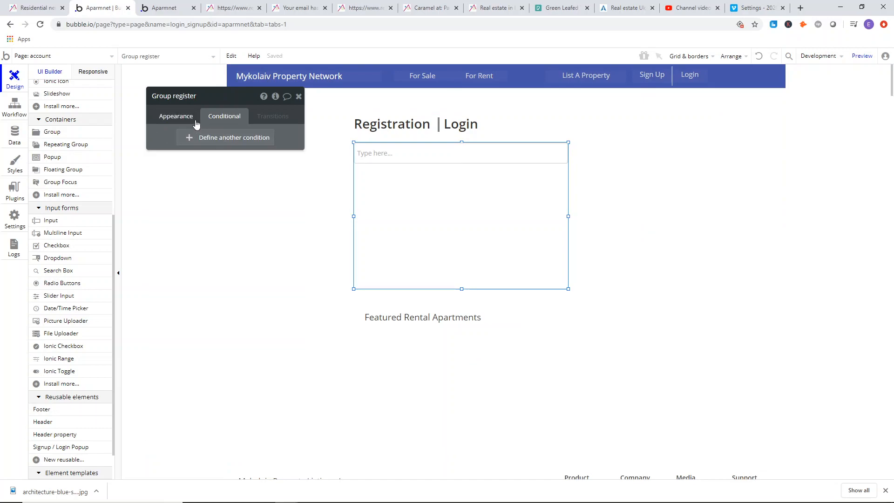
{"action": "left_click", "coordinate": [225, 142]}
{"action": "left_click", "coordinate": [196, 144]}
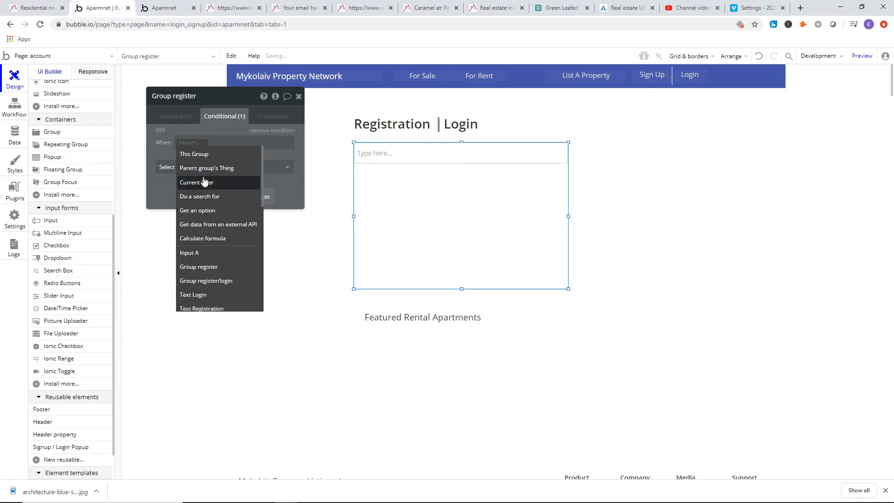
{"action": "type", "text": "reg"}
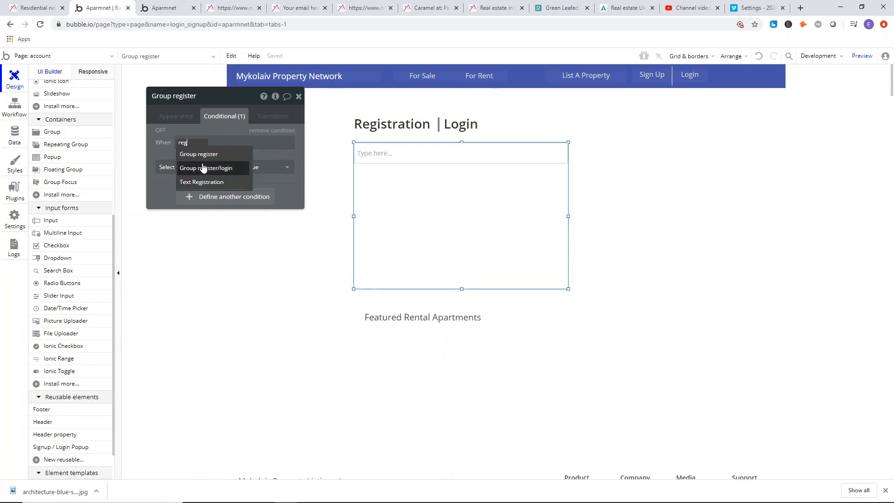
{"action": "key", "text": "BackSpace"}
{"action": "key", "text": "BackSpace"}
{"action": "key", "text": "BackSpace"}
{"action": "type", "text": "acc"}
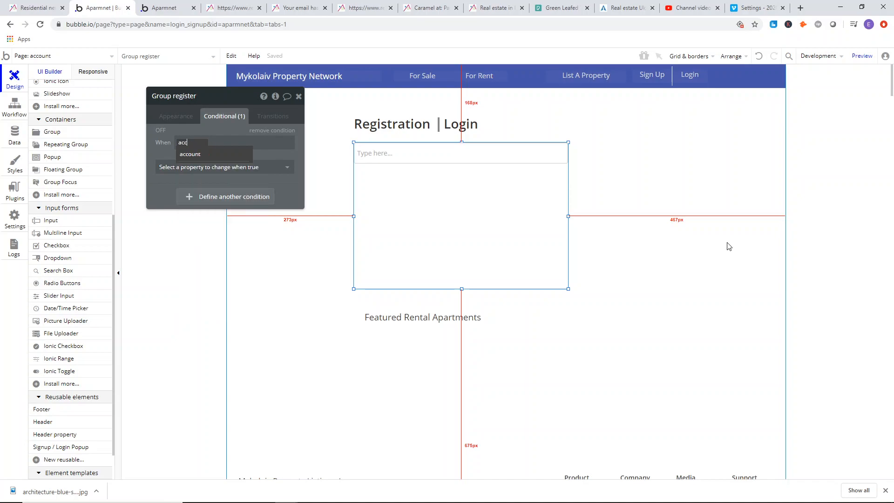
{"action": "left_click", "coordinate": [219, 153]}
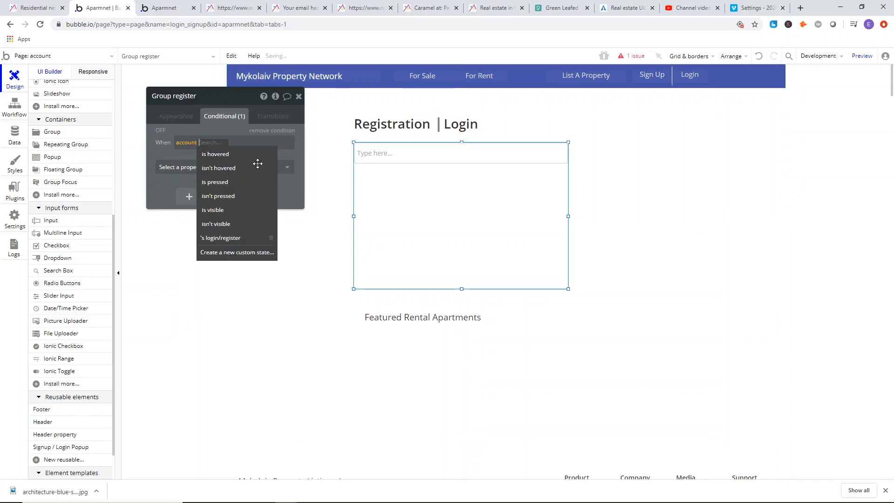
{"action": "left_click", "coordinate": [226, 238]}
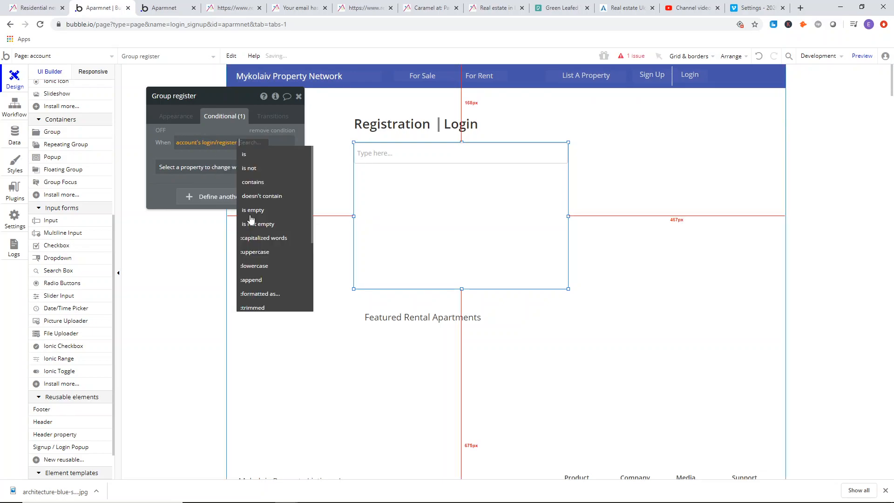
{"action": "left_click", "coordinate": [251, 156]}
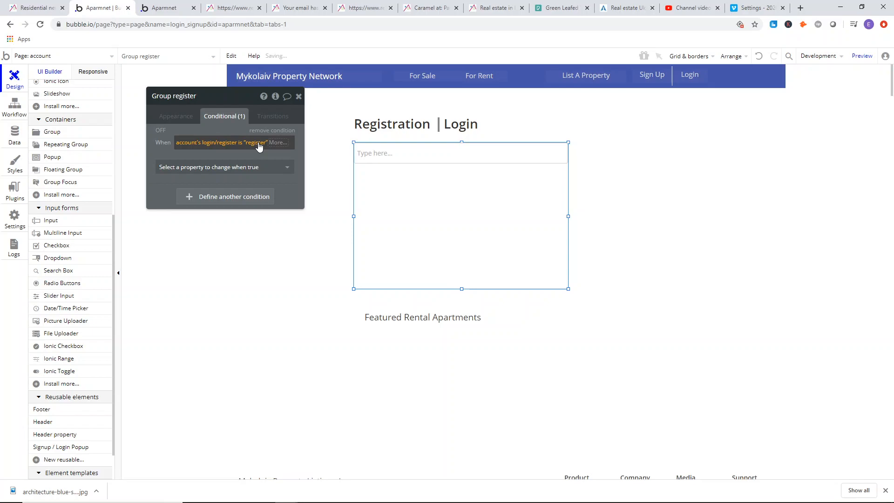
Make Group register visible when its login/register condition is true.
{"action": "left_click", "coordinate": [264, 166]}
{"action": "left_click", "coordinate": [243, 194]}
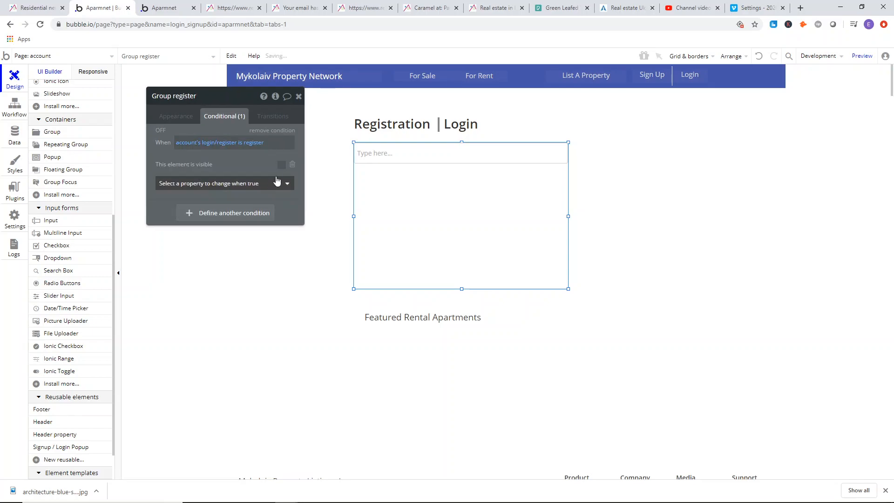
{"action": "left_click_drag", "start_coordinate": [244, 170], "coordinate": [244, 168]}
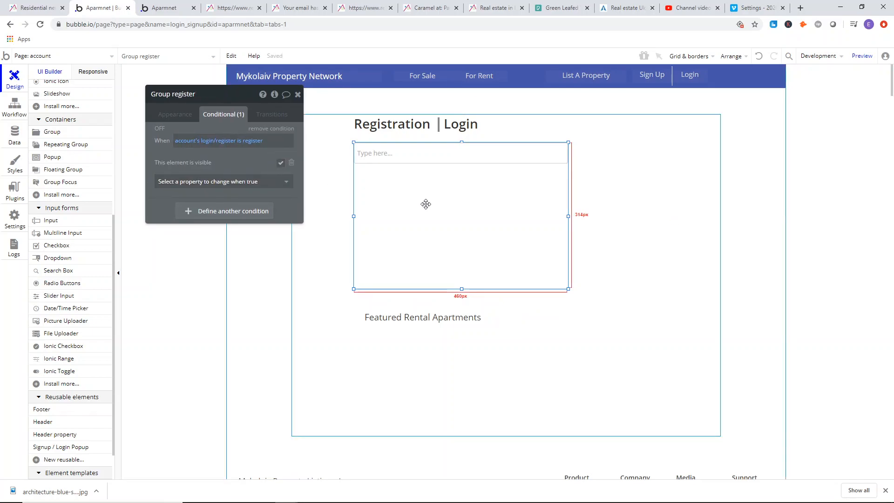
Try to send Group register/login behind the Featured Rental Apartments text.
{"action": "left_click", "coordinate": [445, 321]}
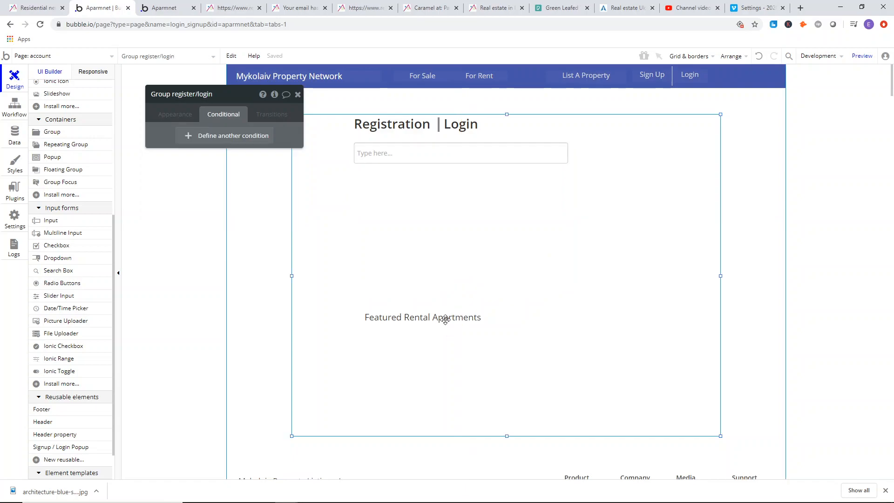
{"action": "right_click", "coordinate": [434, 279]}
{"action": "left_click", "coordinate": [384, 301]}
{"action": "right_click", "coordinate": [384, 302]}
{"action": "left_click", "coordinate": [424, 411]}
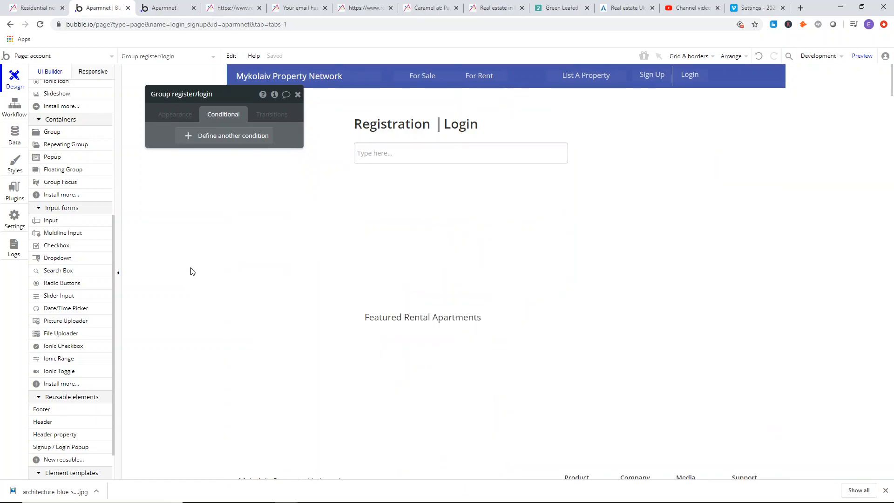
{"action": "left_click", "coordinate": [190, 274]}
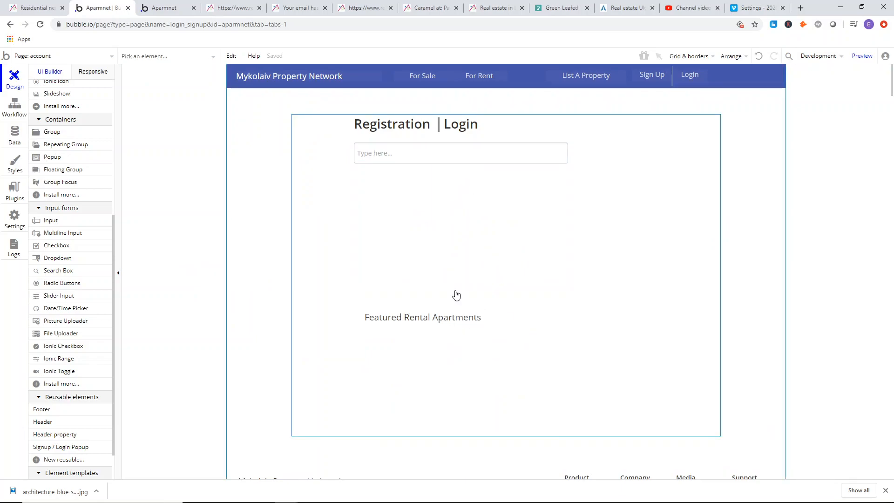
Check the reference registration form on real-estate.lviv.ua, and send Group register/login to the back in the page editor.
{"action": "left_click", "coordinate": [166, 7]}
{"action": "left_click", "coordinate": [231, 8]}
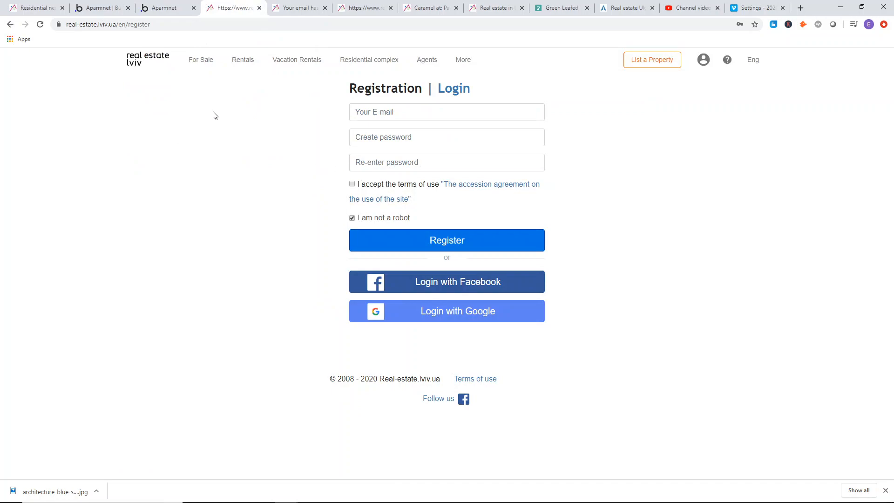
{"action": "left_click", "coordinate": [163, 8]}
{"action": "left_click", "coordinate": [101, 8]}
{"action": "double_click", "coordinate": [411, 327]}
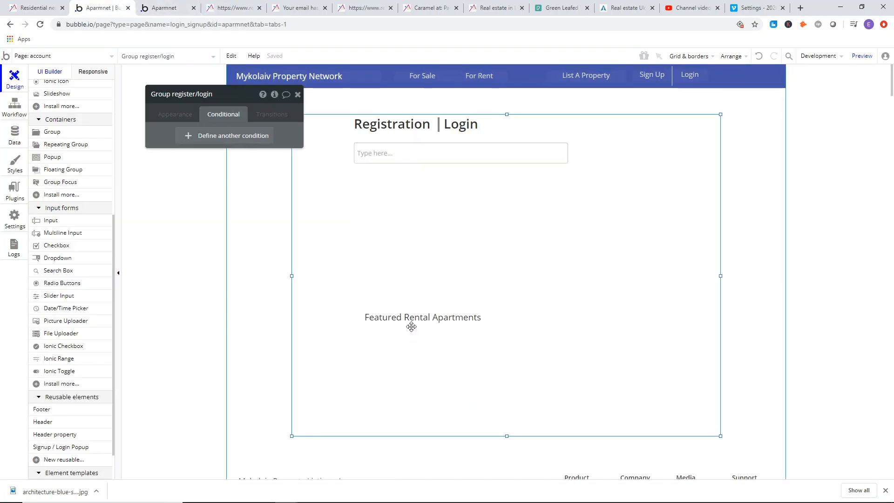
{"action": "right_click", "coordinate": [412, 339]}
{"action": "left_click", "coordinate": [434, 411]}
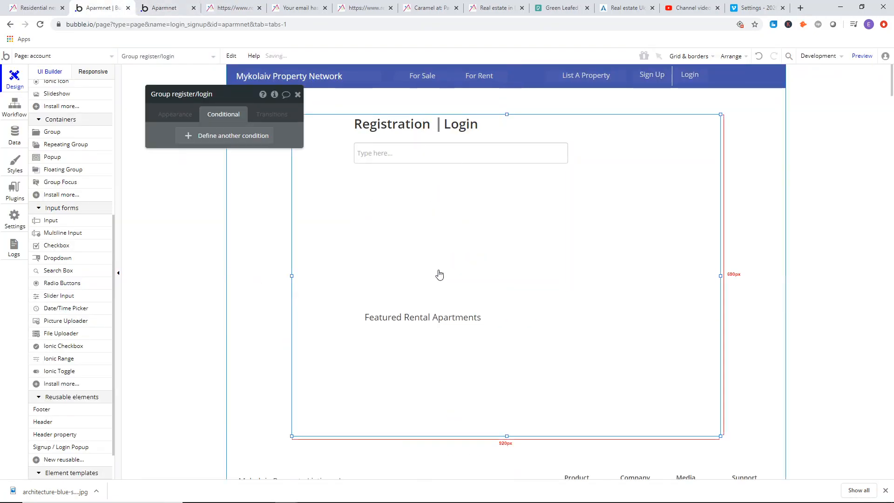
{"action": "left_click", "coordinate": [435, 323]}
{"action": "left_click", "coordinate": [425, 347]}
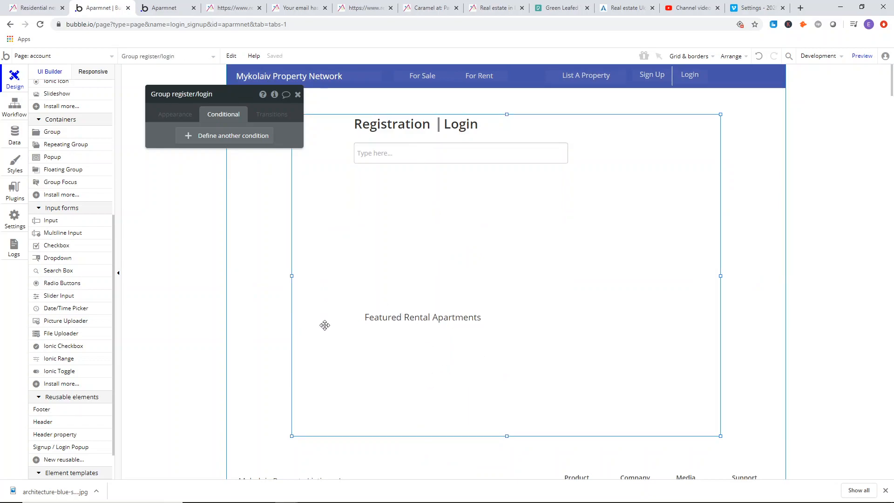
{"action": "key", "text": "Escape"}
{"action": "double_click", "coordinate": [432, 336]}
{"action": "right_click", "coordinate": [432, 339]}
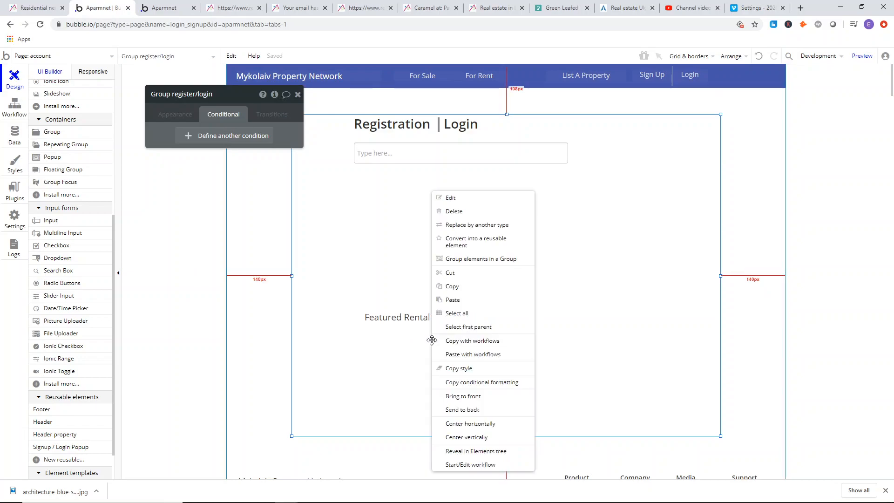
{"action": "left_click", "coordinate": [461, 409]}
Move the Featured Rental Apartments text slightly and narrow its box so its left edge aligns with the input.
{"action": "mouse_move", "coordinate": [421, 317]}
{"action": "left_mouse_down"}
{"action": "mouse_move", "coordinate": [451, 301]}
{"action": "mouse_move", "coordinate": [419, 306]}
{"action": "mouse_move", "coordinate": [482, 326]}
{"action": "mouse_move", "coordinate": [435, 320]}
{"action": "left_mouse_up"}
{"action": "left_click", "coordinate": [320, 324]}
{"action": "left_click", "coordinate": [350, 324]}
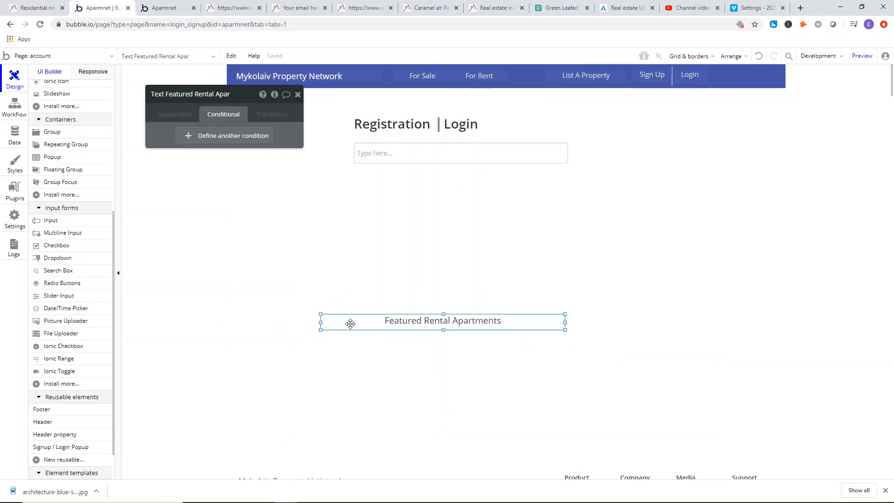
{"action": "left_click_drag", "start_coordinate": [321, 323], "coordinate": [354, 325]}
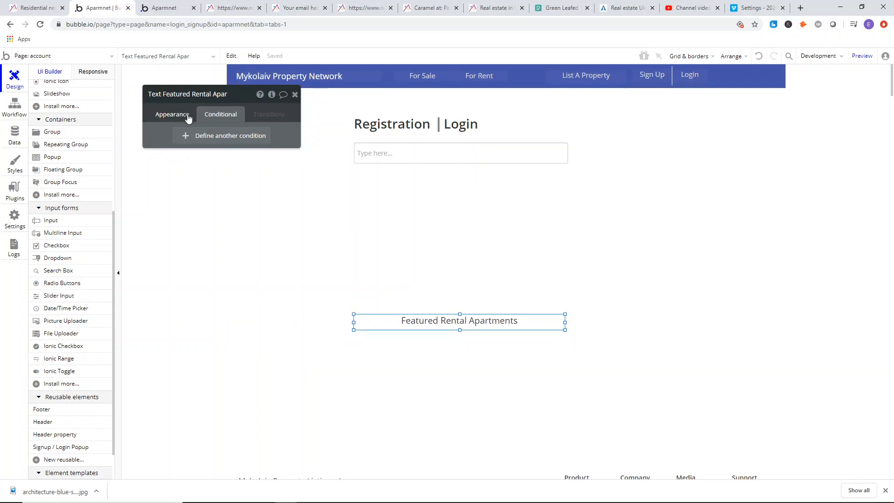
Left-align the Featured Rental Apartments text and set its font size to 15.
{"action": "left_click", "coordinate": [188, 115]}
{"action": "left_click", "coordinate": [208, 339]}
{"action": "left_click", "coordinate": [272, 321]}
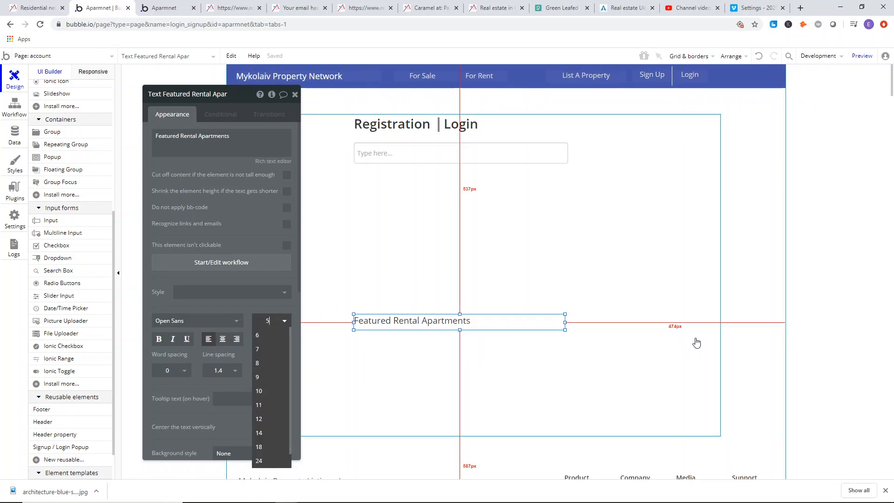
{"action": "type", "text": "15"}
{"action": "key", "text": "Return"}
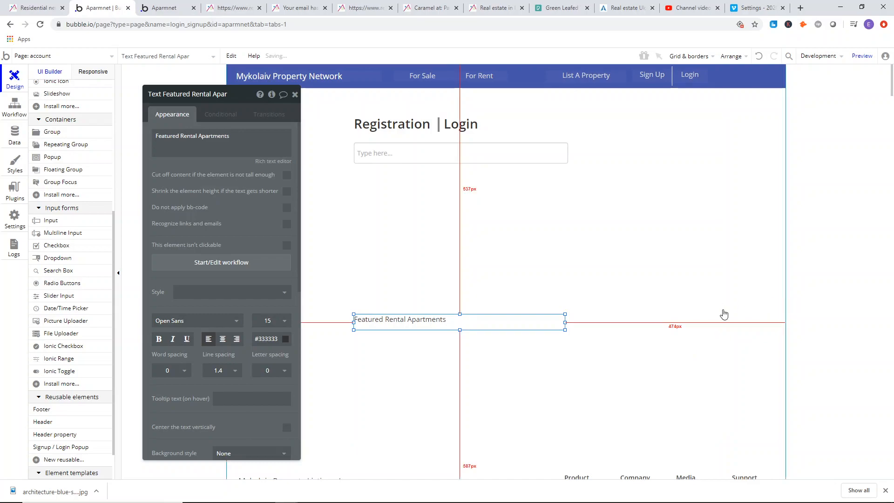
Compare with the reference registration form and set the Featured Rental Apartments text's font size to 14.
{"action": "left_click", "coordinate": [443, 298]}
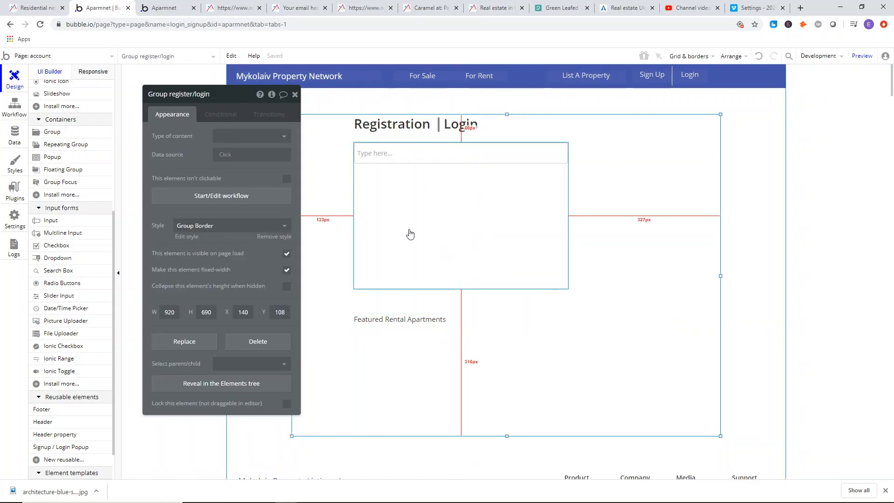
{"action": "left_click", "coordinate": [155, 3]}
{"action": "left_click", "coordinate": [226, 5]}
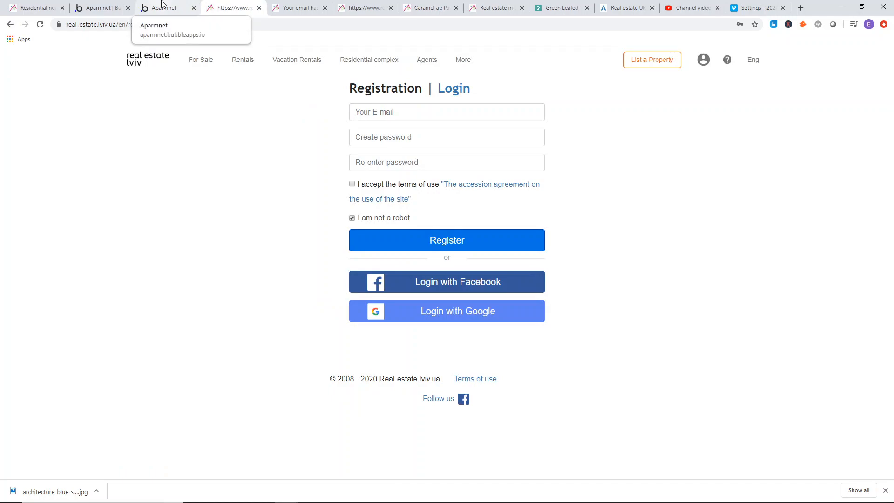
{"action": "left_click", "coordinate": [162, 4]}
{"action": "left_click", "coordinate": [100, 7]}
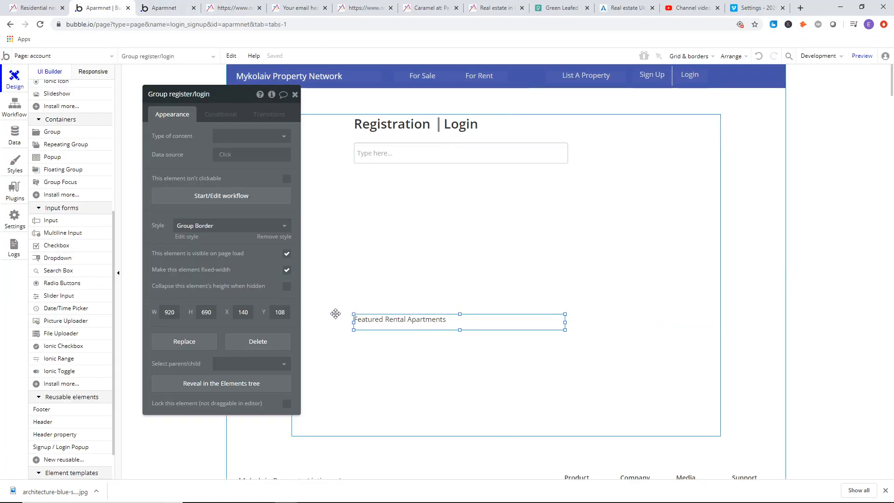
{"action": "left_click", "coordinate": [369, 315]}
{"action": "left_click", "coordinate": [268, 322]}
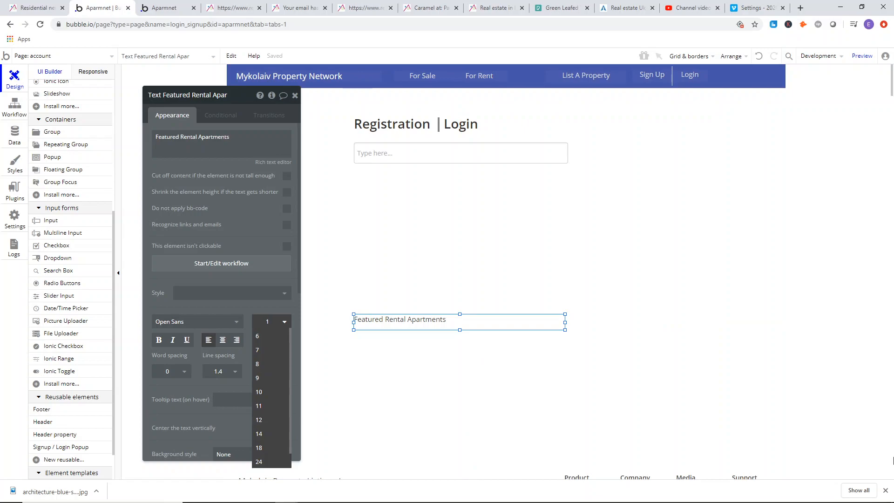
{"action": "key", "text": "BackSpace"}
{"action": "type", "text": "4"}
{"action": "key", "text": "Return"}
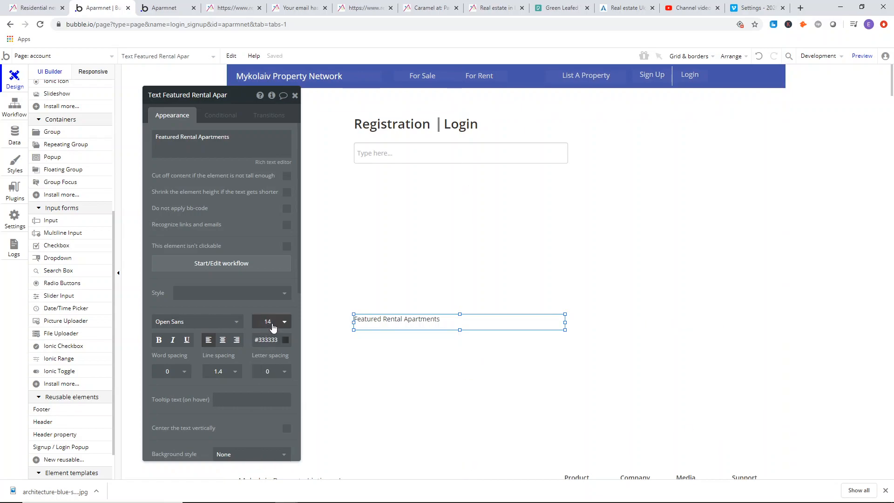
Move the Featured Rental Apartments text down to near the bottom edge of Group register/login.
{"action": "left_click", "coordinate": [274, 323]}
{"action": "left_click", "coordinate": [893, 441]}
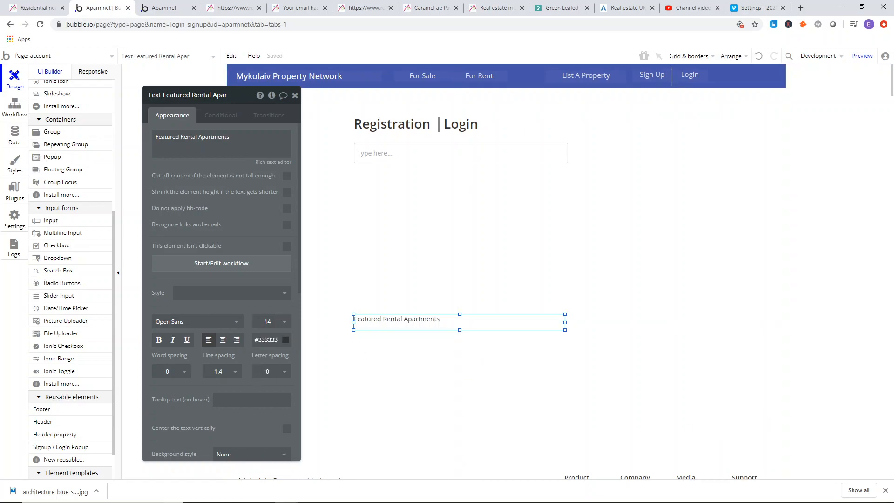
{"action": "left_click", "coordinate": [457, 258]}
{"action": "left_click_drag", "start_coordinate": [456, 319], "coordinate": [458, 413]}
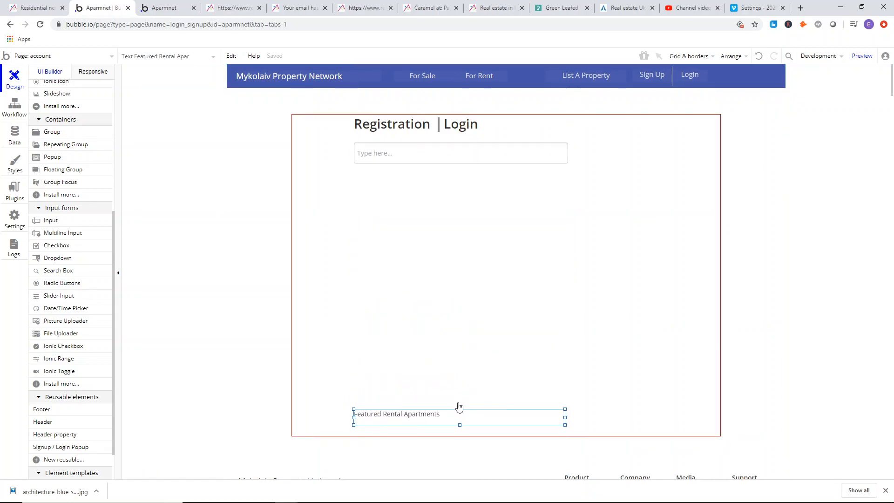
Change the placeholder of the input beneath the Registration heading to "Email".
{"action": "double_click", "coordinate": [389, 153]}
{"action": "left_click", "coordinate": [220, 138]}
{"action": "left_click_drag", "start_coordinate": [220, 138], "coordinate": [256, 139]}
{"action": "type", "text": "Email"}
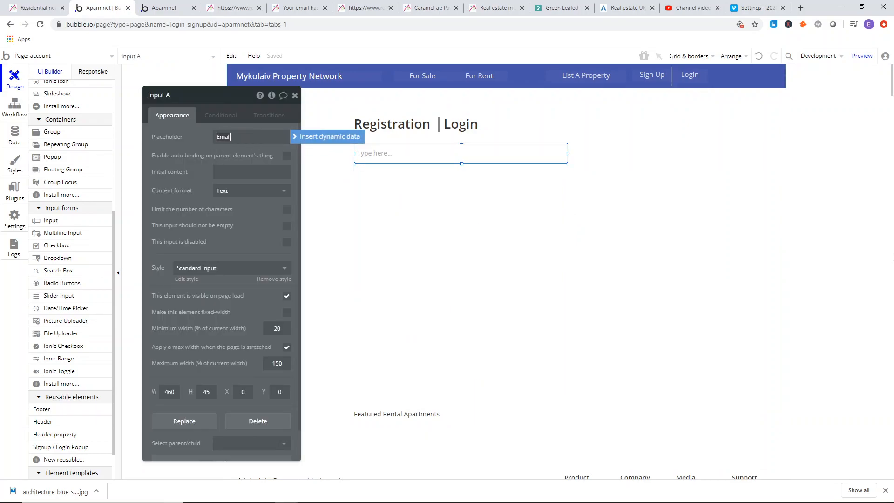
{"action": "left_click", "coordinate": [180, 180]}
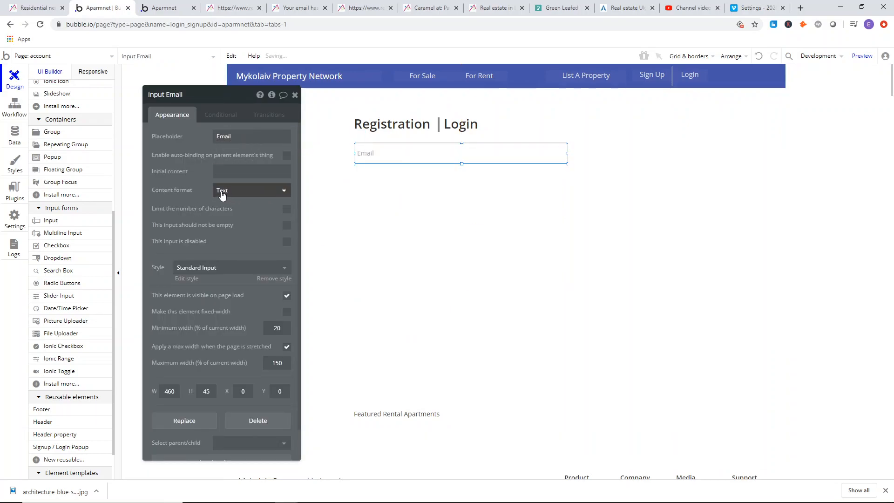
{"action": "left_click", "coordinate": [416, 194]}
Set the Email input's content format to Email, and make it mandatory and fixed-width.
{"action": "left_click", "coordinate": [392, 160]}
{"action": "left_click", "coordinate": [227, 195]}
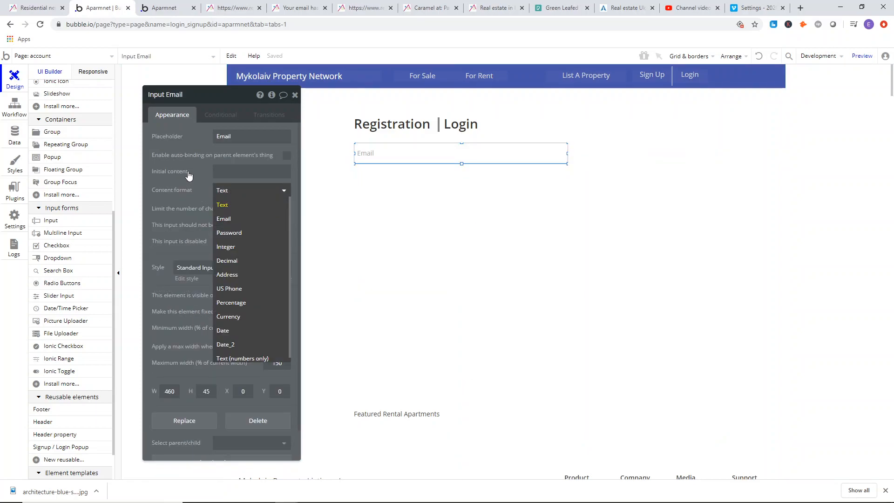
{"action": "left_click", "coordinate": [224, 218]}
{"action": "left_click", "coordinate": [287, 296]}
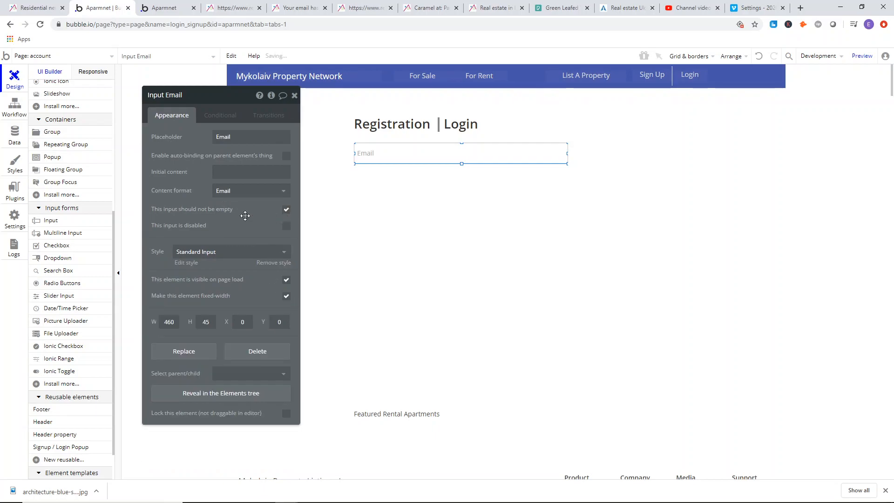
Duplicate the Email input inside Group register and place the copy beneath the original at X 0, Y 66.
{"action": "left_click", "coordinate": [407, 170]}
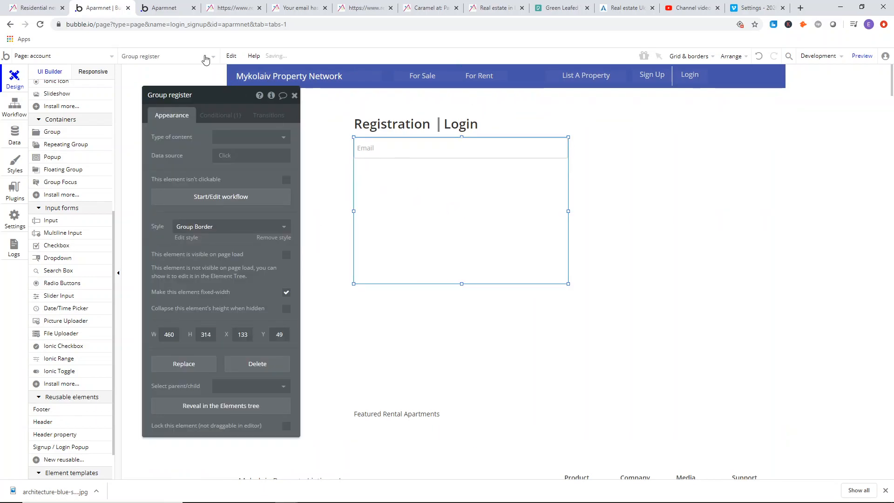
{"action": "right_click", "coordinate": [409, 157]}
{"action": "left_click", "coordinate": [417, 222]}
{"action": "right_click", "coordinate": [417, 178]}
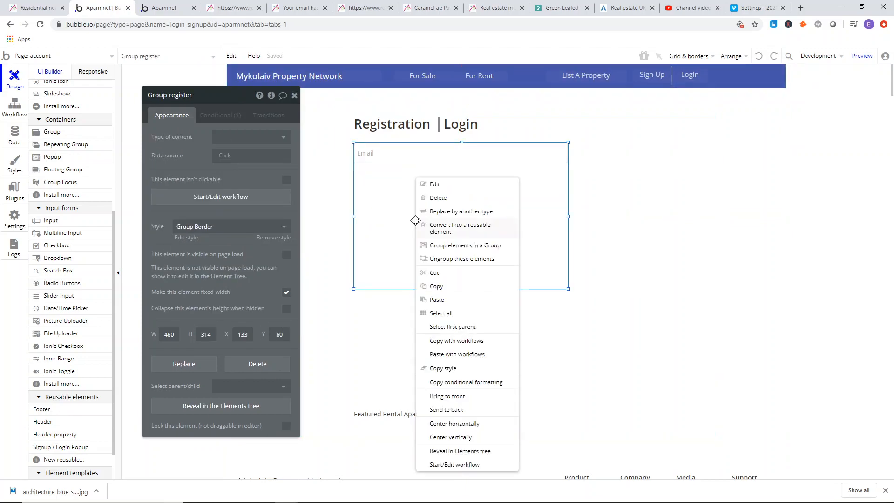
{"action": "left_click_drag", "start_coordinate": [396, 157], "coordinate": [392, 184]}
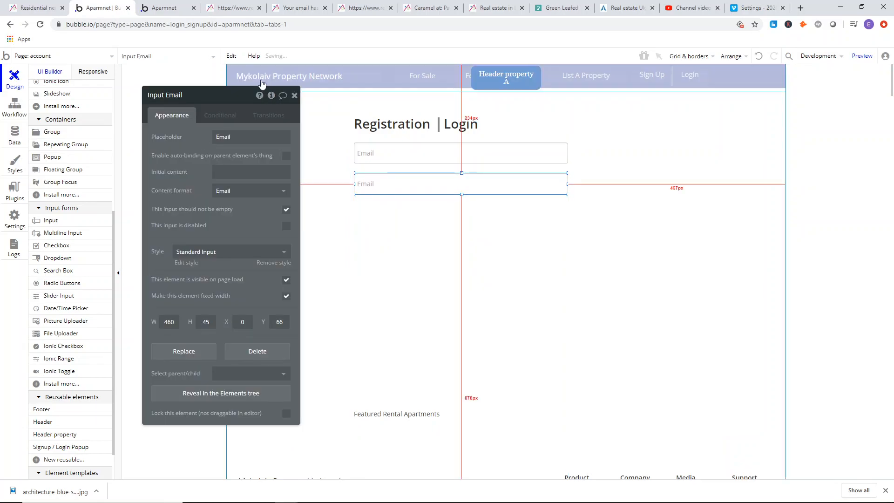
Check the reference registration form and change the duplicated Email input's placeholder to "Create password".
{"action": "left_click", "coordinate": [166, 8]}
{"action": "left_click_drag", "start_coordinate": [230, 10], "coordinate": [154, 12]}
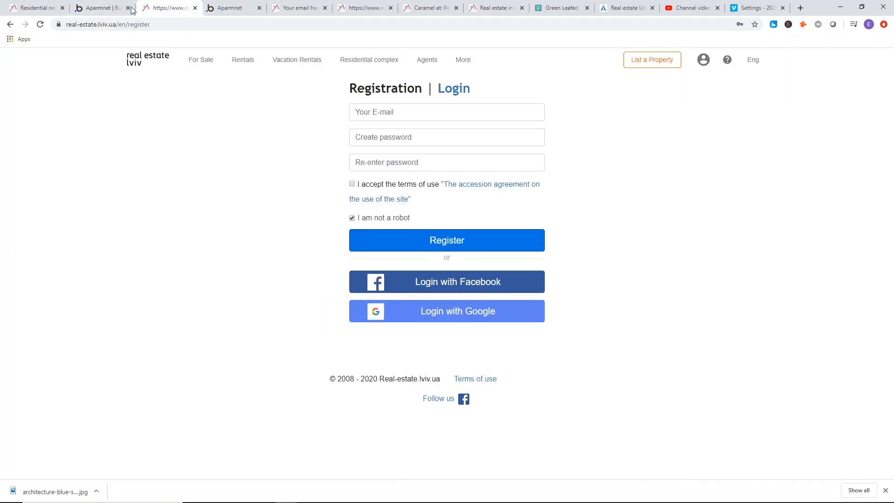
{"action": "left_click", "coordinate": [98, 8]}
{"action": "left_click", "coordinate": [252, 136]}
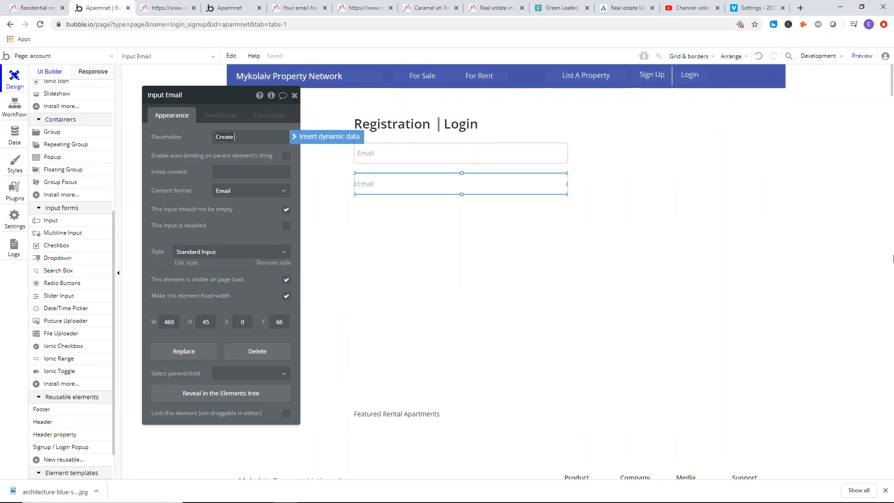
{"action": "left_click", "coordinate": [412, 189]}
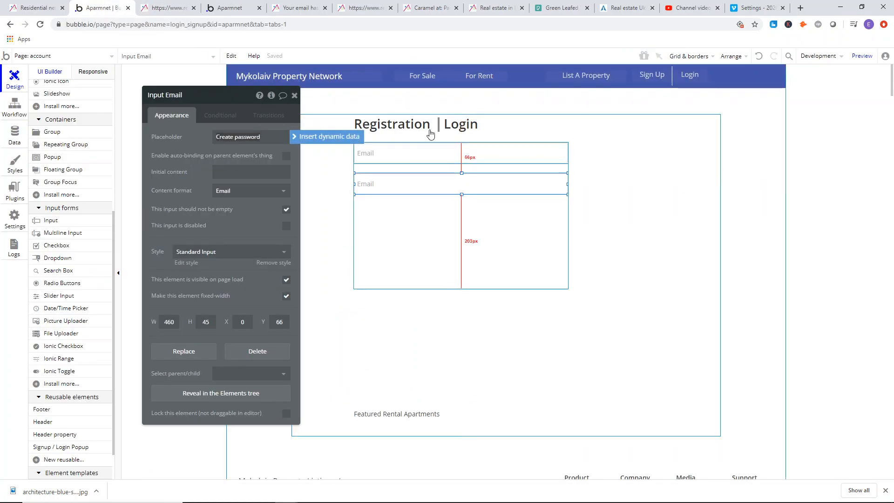
Copy the Create password input inside Group register and place the copy beneath the original at X 0, Y 129.
{"action": "right_click", "coordinate": [414, 186]}
{"action": "left_click", "coordinate": [432, 287]}
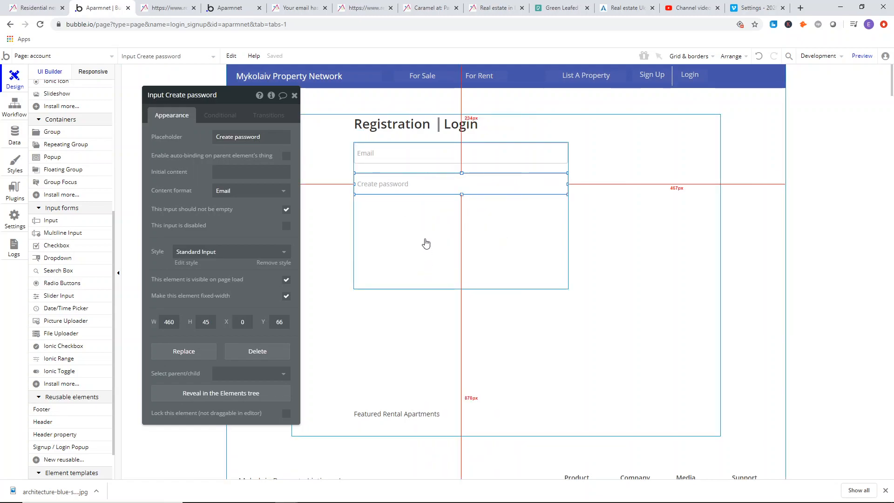
{"action": "right_click", "coordinate": [426, 239]}
{"action": "left_click", "coordinate": [452, 301]}
{"action": "left_click_drag", "start_coordinate": [391, 186], "coordinate": [390, 214]}
{"action": "double_click", "coordinate": [390, 213]}
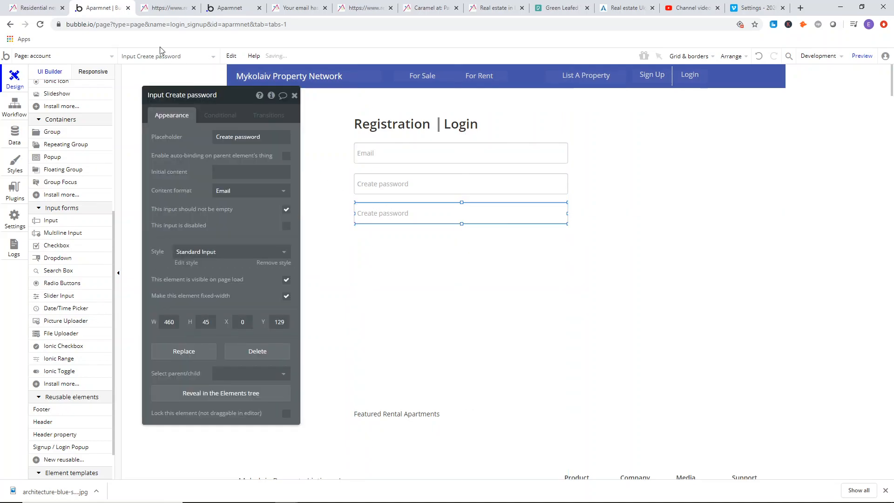
Compare with the reference form and tighten the input spacing, placing the two Create password inputs at Y 63 and Y 127.
{"action": "left_click", "coordinate": [167, 8]}
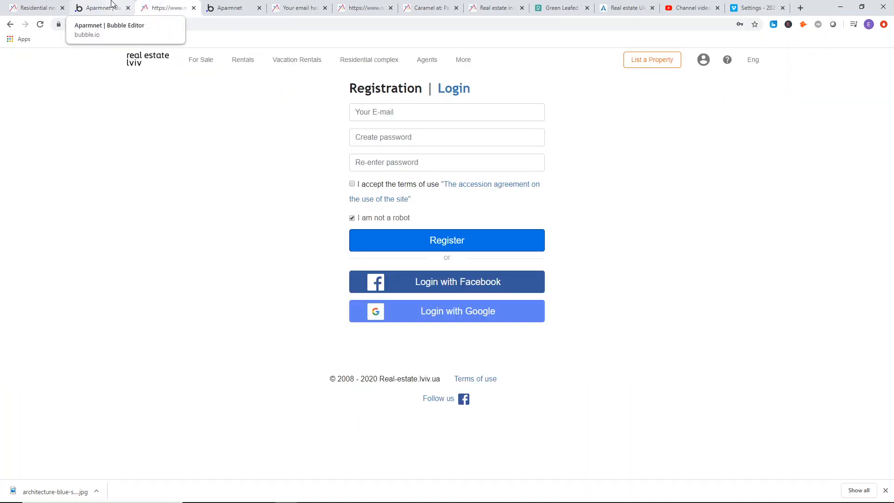
{"action": "left_click", "coordinate": [114, 5]}
{"action": "left_click", "coordinate": [403, 180]}
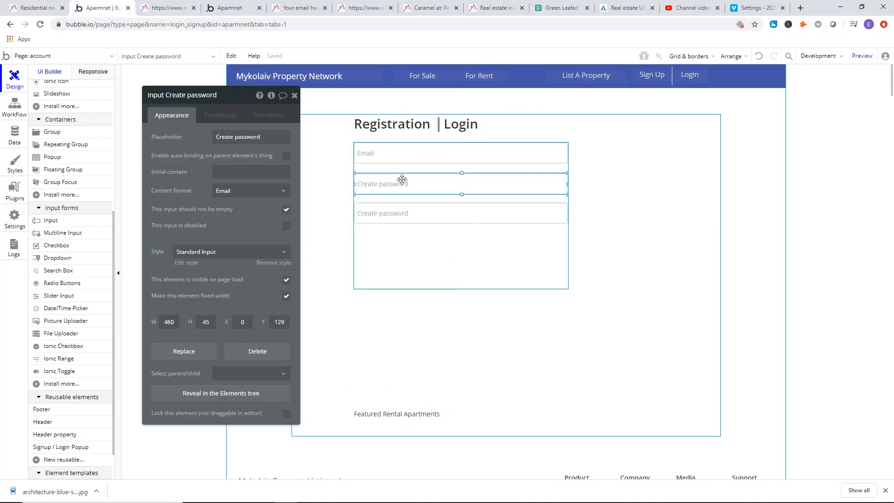
{"action": "left_click_drag", "start_coordinate": [402, 177], "coordinate": [402, 207]}
{"action": "left_click", "coordinate": [414, 246]}
{"action": "left_click", "coordinate": [419, 219]}
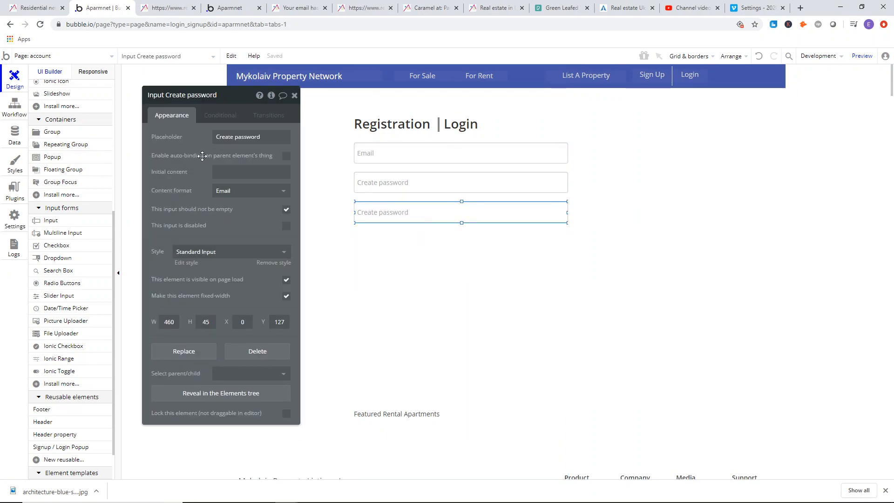
Change the placeholder of the lower Create password input to "Confirm password".
{"action": "left_click_drag", "start_coordinate": [215, 137], "coordinate": [280, 138]}
{"action": "type", "text": "Confirm"}
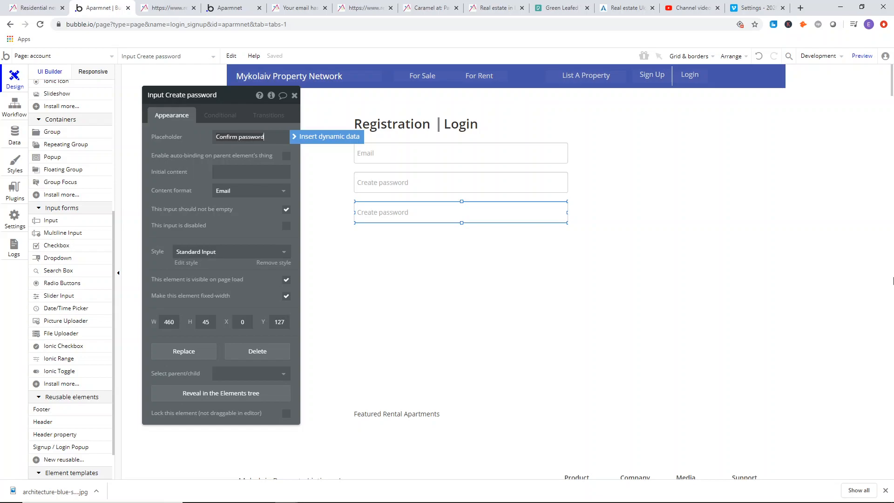
{"action": "left_click", "coordinate": [186, 156]}
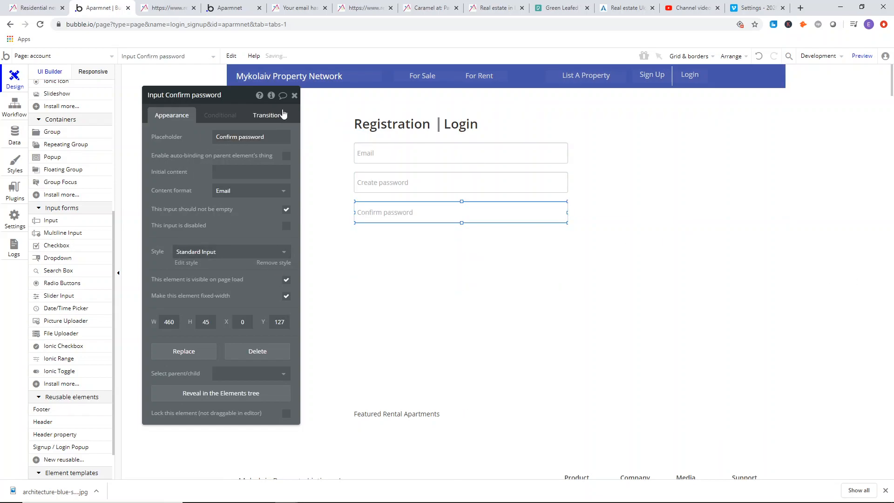
Set the content format of the Confirm password and Create password inputs to Password.
{"action": "left_click", "coordinate": [261, 191]}
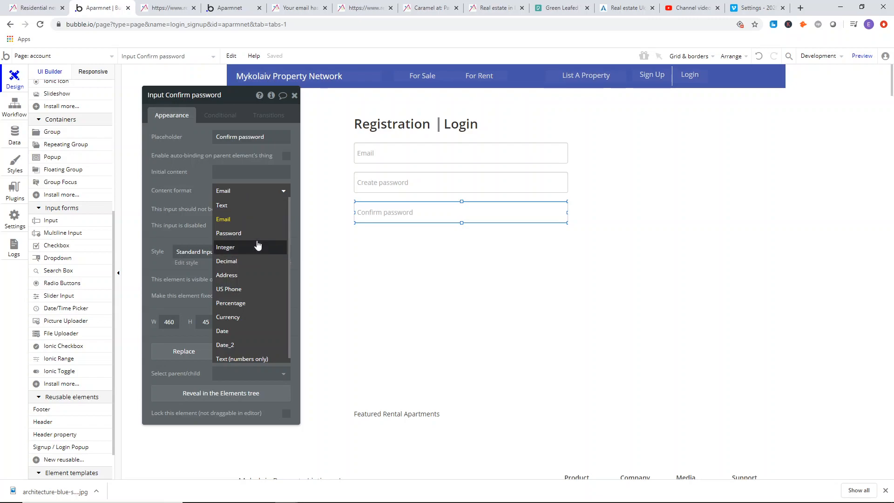
{"action": "left_click", "coordinate": [278, 210]}
{"action": "left_click", "coordinate": [463, 169]}
{"action": "left_click", "coordinate": [463, 182]}
{"action": "left_click", "coordinate": [251, 191]}
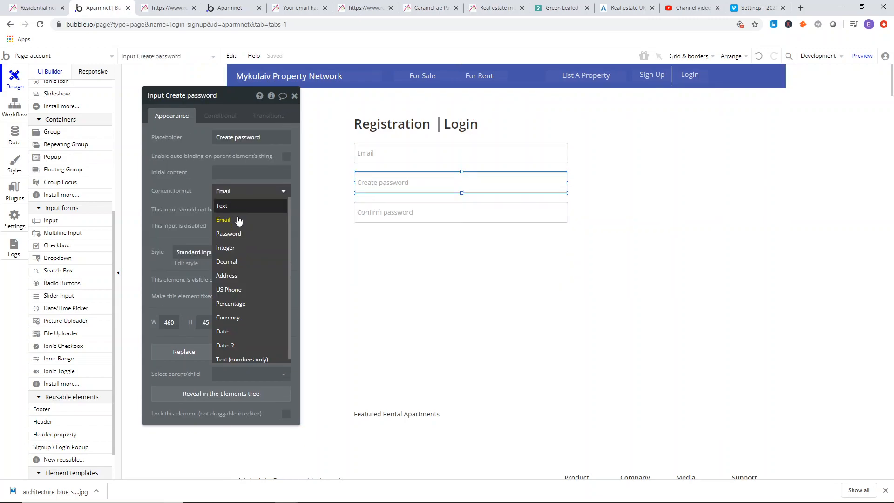
{"action": "left_click", "coordinate": [237, 233]}
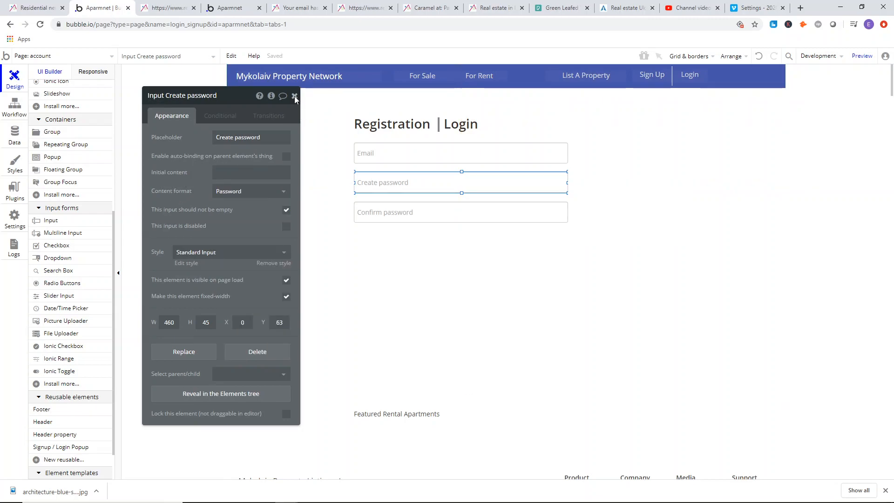
{"action": "left_click", "coordinate": [294, 95]}
Try to move the Featured Rental Apartments text up toward the middle of the form area, and undo the last change.
{"action": "left_click", "coordinate": [178, 6]}
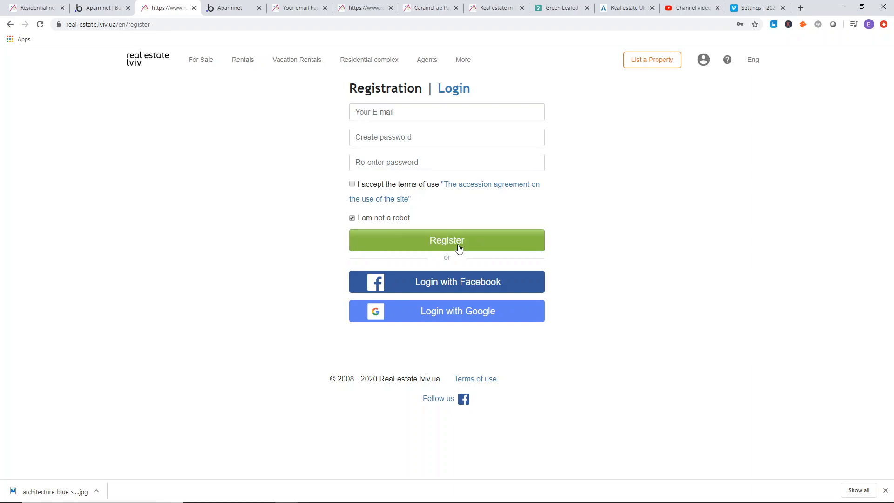
{"action": "left_click", "coordinate": [109, 7]}
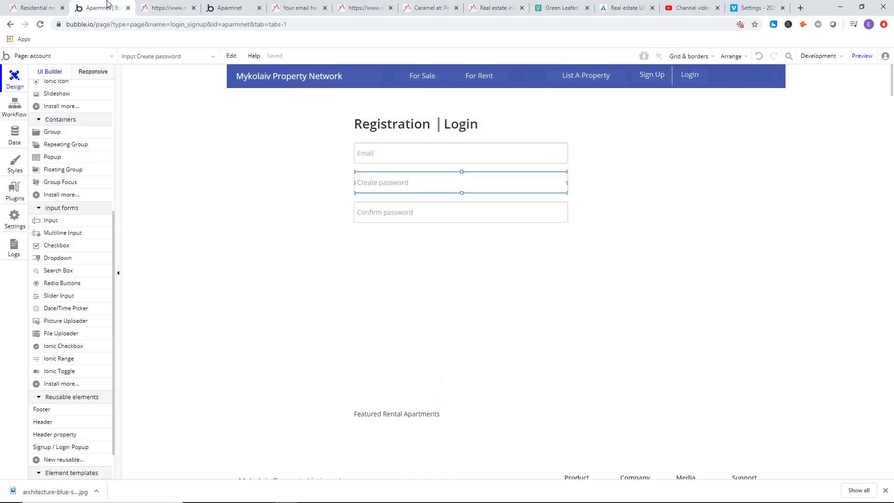
{"action": "left_click", "coordinate": [407, 418]}
{"action": "left_click_drag", "start_coordinate": [407, 418], "coordinate": [437, 281]}
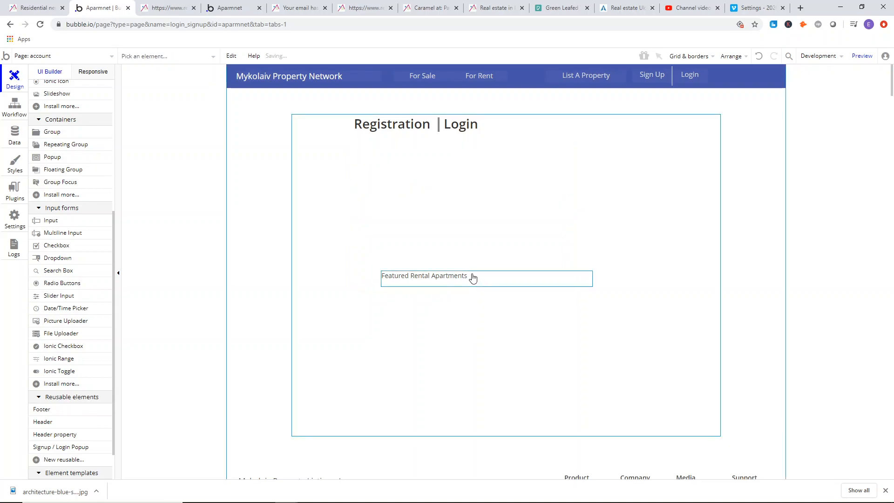
{"action": "left_click", "coordinate": [231, 56]}
{"action": "left_click", "coordinate": [241, 74]}
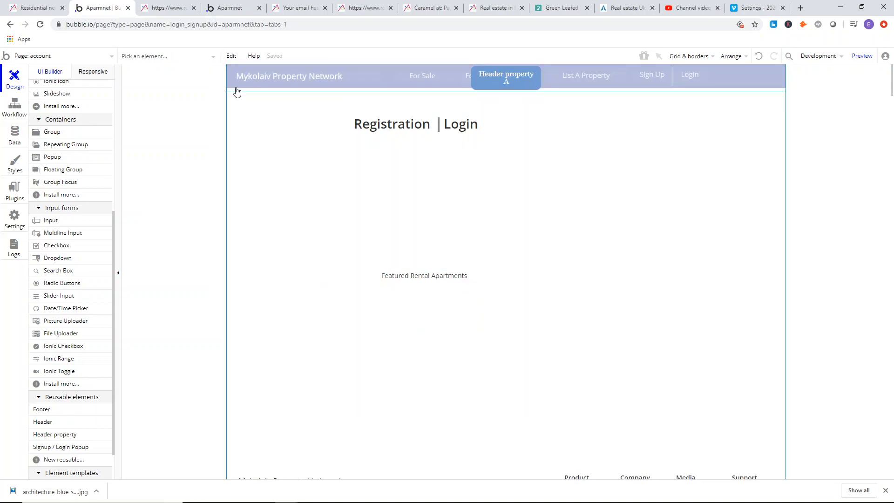
Delete the Featured Rental Apartments text and extend Group register downward below the Confirm password input.
{"action": "left_click", "coordinate": [468, 286]}
{"action": "left_click_drag", "start_coordinate": [461, 289], "coordinate": [462, 249]}
{"action": "left_click", "coordinate": [455, 282]}
{"action": "key", "text": "Delete"}
{"action": "left_click", "coordinate": [462, 249]}
{"action": "left_click_drag", "start_coordinate": [462, 250], "coordinate": [367, 316]}
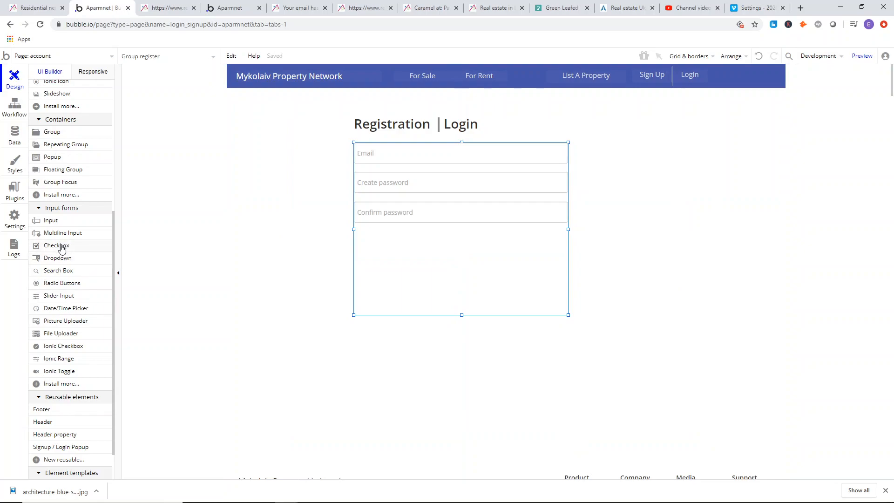
Add a checkbox about 346 by 42 beneath the Confirm password input in Group register, at X 0, Y 196.
{"action": "left_click", "coordinate": [62, 249]}
{"action": "left_click_drag", "start_coordinate": [378, 234], "coordinate": [539, 253]}
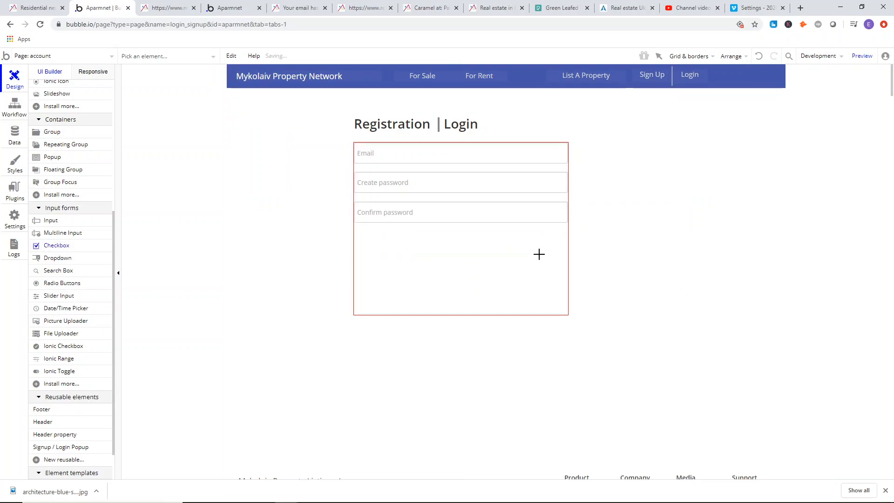
{"action": "left_click_drag", "start_coordinate": [481, 248], "coordinate": [454, 250]}
{"action": "double_click", "coordinate": [441, 248]}
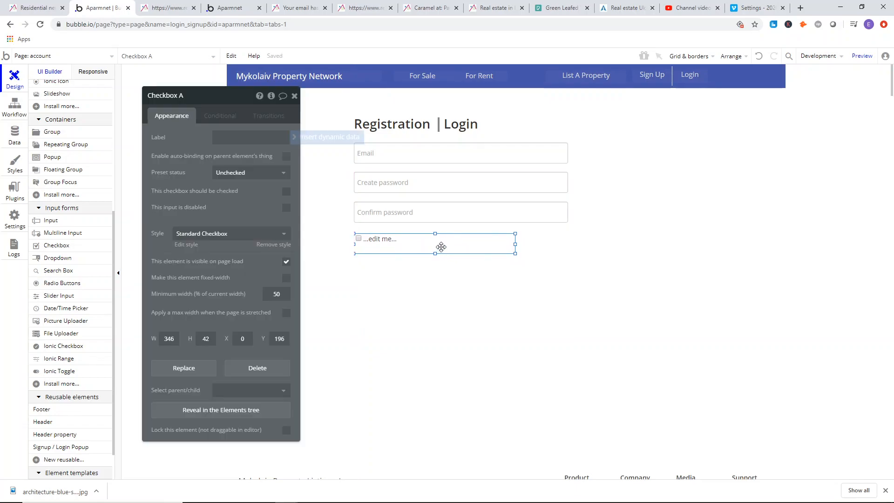
Check the reference form's terms wording and start the checkbox label with "I accept the privacy policy and term".
{"action": "left_click", "coordinate": [168, 8]}
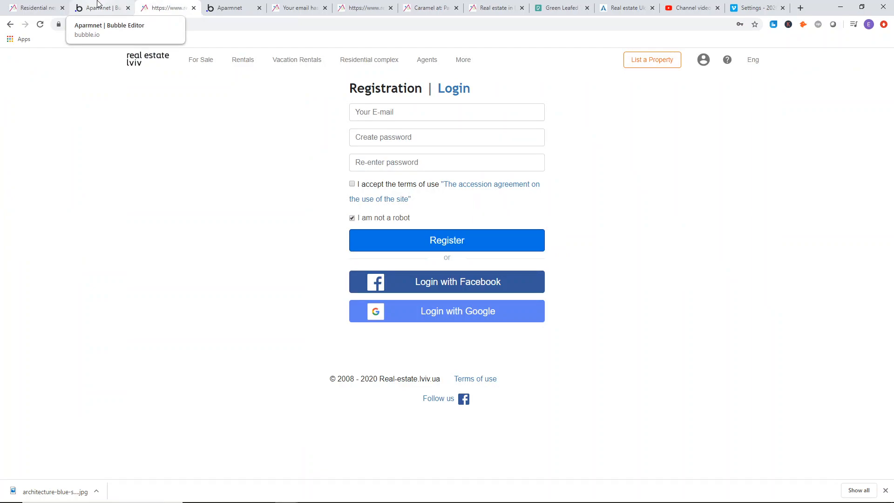
{"action": "left_click", "coordinate": [98, 6]}
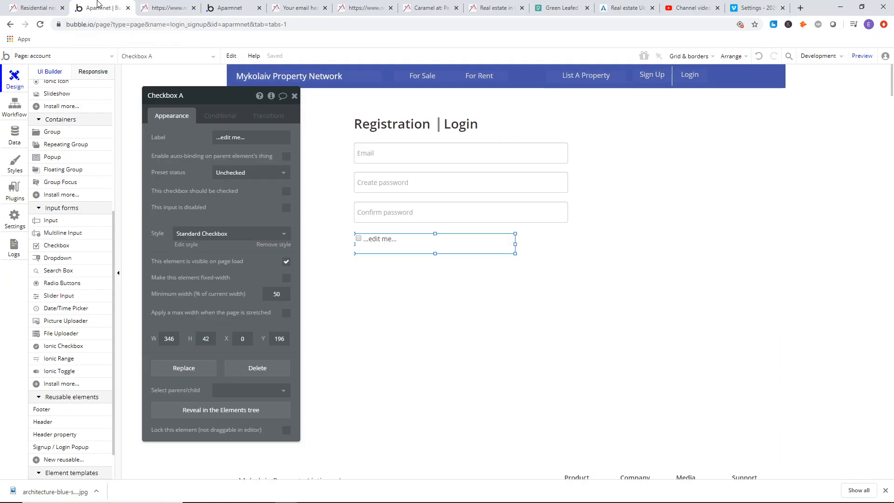
{"action": "left_click", "coordinate": [233, 137]}
{"action": "type", "text": "I"}
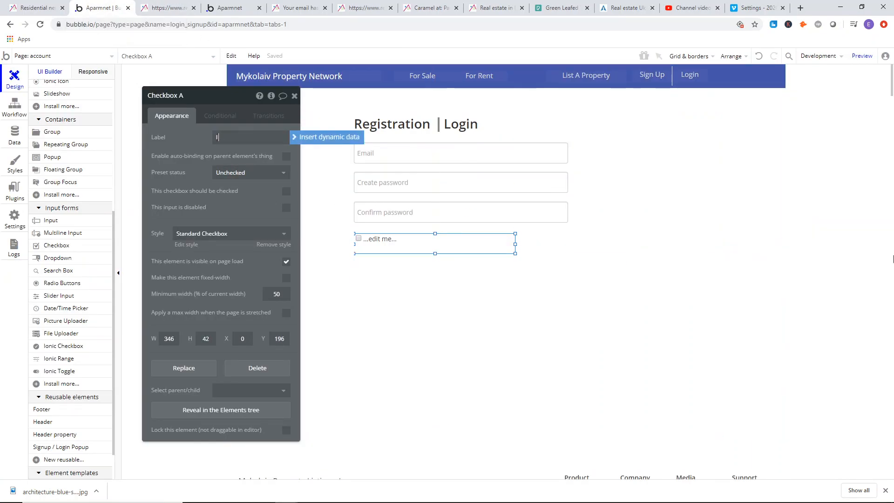
{"action": "type", "text": " accept the privac"}
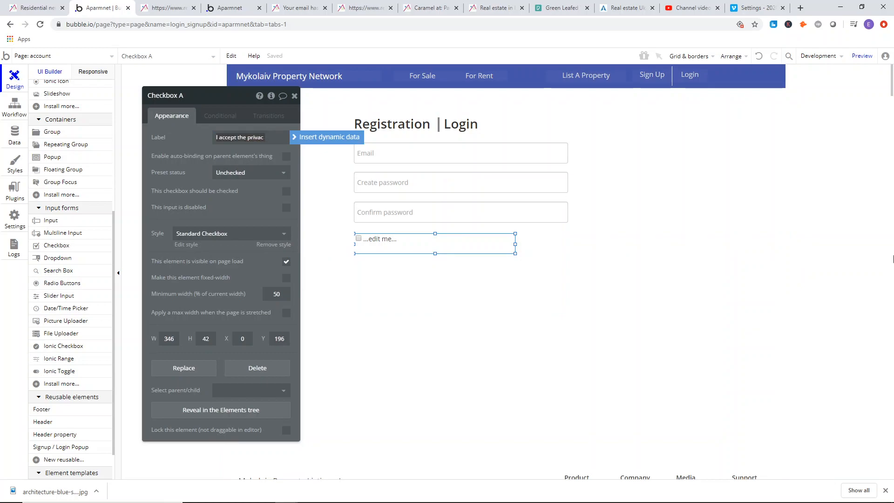
{"action": "type", "text": "y"}
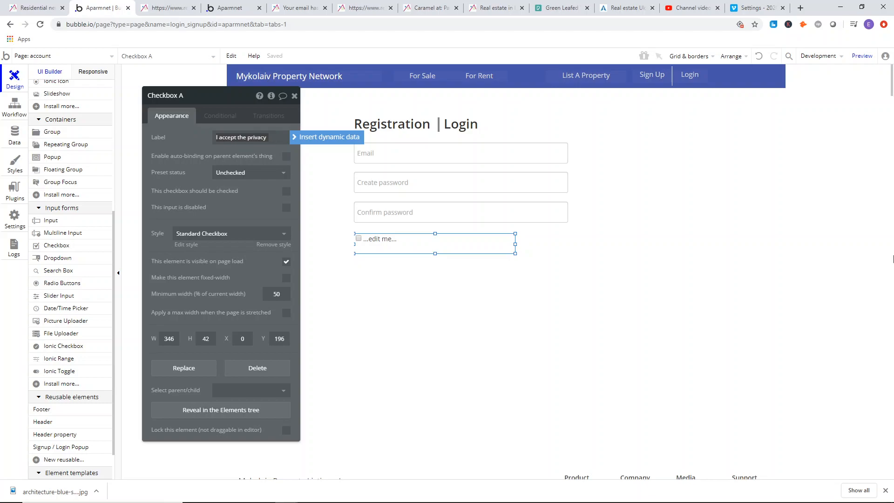
{"action": "type", "text": " policy and terms and conditions of this site."}
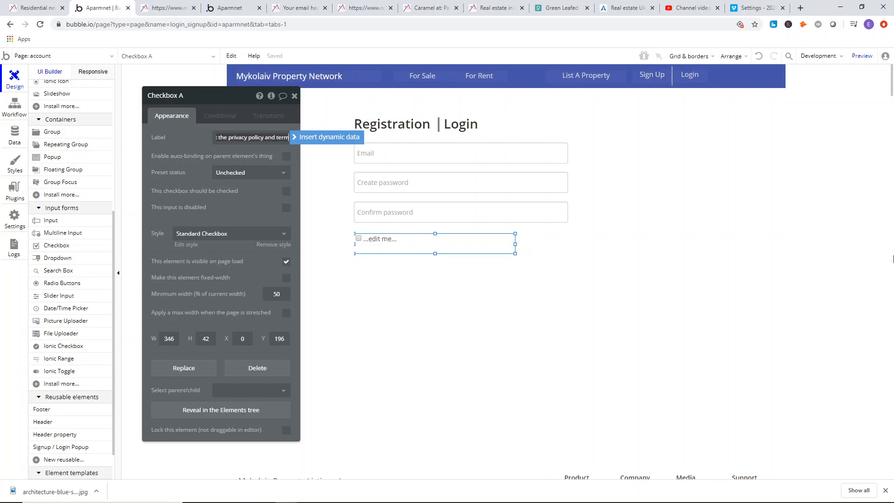
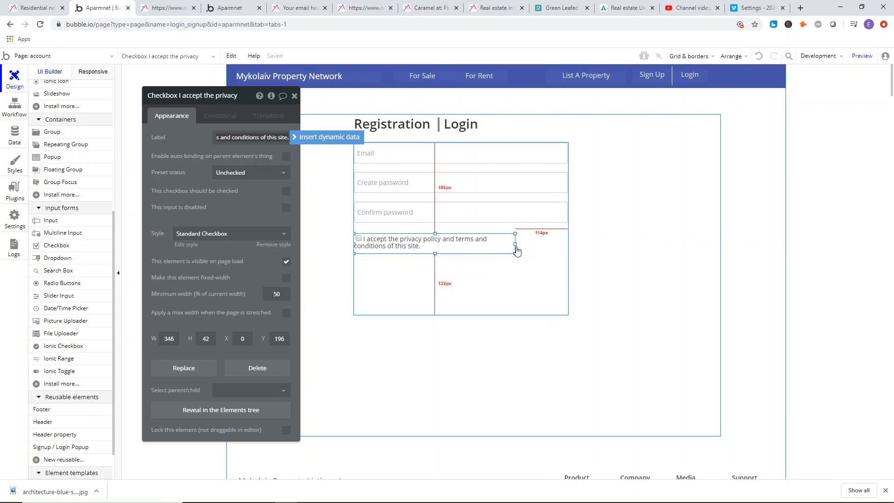
Resize the terms checkbox to 460 by 38, spanning Group register's width, and require it to be checked.
{"action": "left_click_drag", "start_coordinate": [514, 243], "coordinate": [568, 244]}
{"action": "left_click_drag", "start_coordinate": [465, 258], "coordinate": [464, 256]}
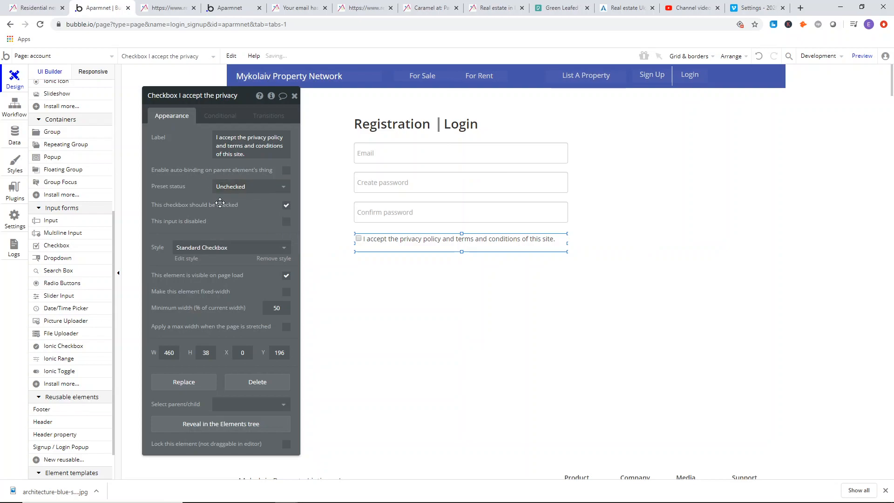
{"action": "left_click_drag", "start_coordinate": [220, 203], "coordinate": [210, 197]}
Duplicate the terms checkbox inside Group register, place the copy beneath it at Y 241, and label it "I am not a robot".
{"action": "right_click", "coordinate": [406, 243]}
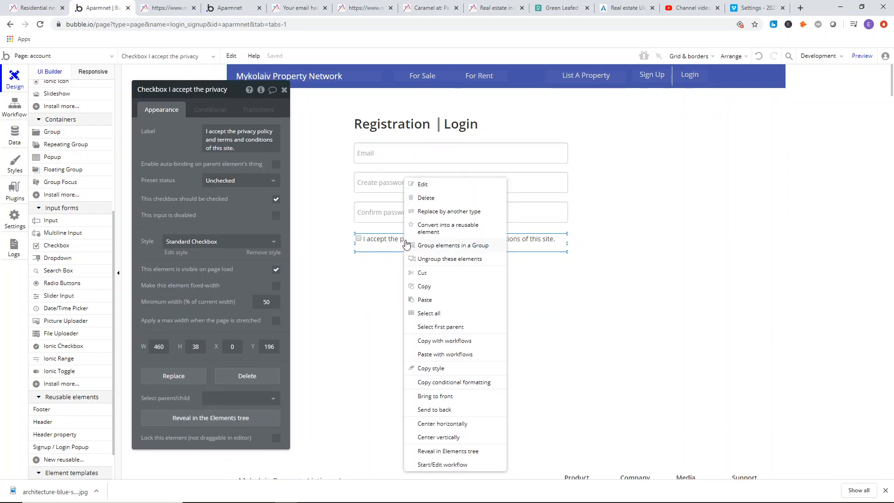
{"action": "right_click", "coordinate": [425, 285]}
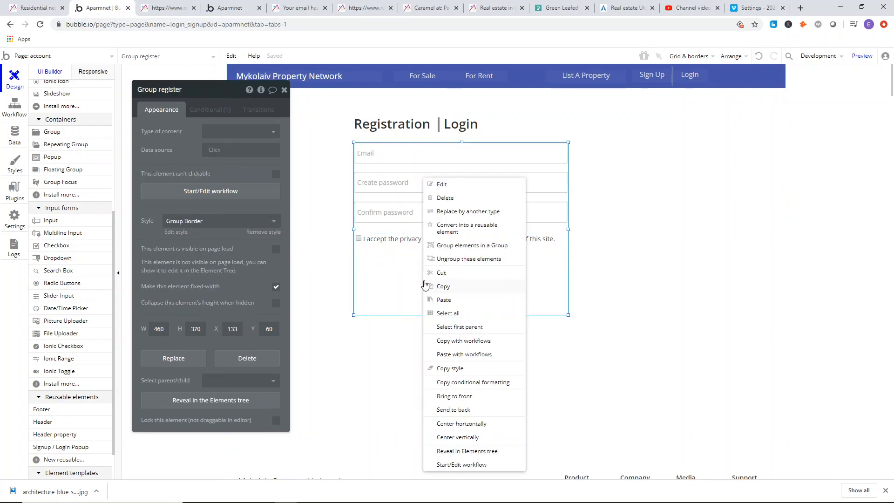
{"action": "left_click", "coordinate": [450, 306]}
{"action": "left_click_drag", "start_coordinate": [415, 259], "coordinate": [414, 263]}
{"action": "left_click_drag", "start_coordinate": [205, 132], "coordinate": [893, 257]}
{"action": "type", "text": "I am not a robot"}
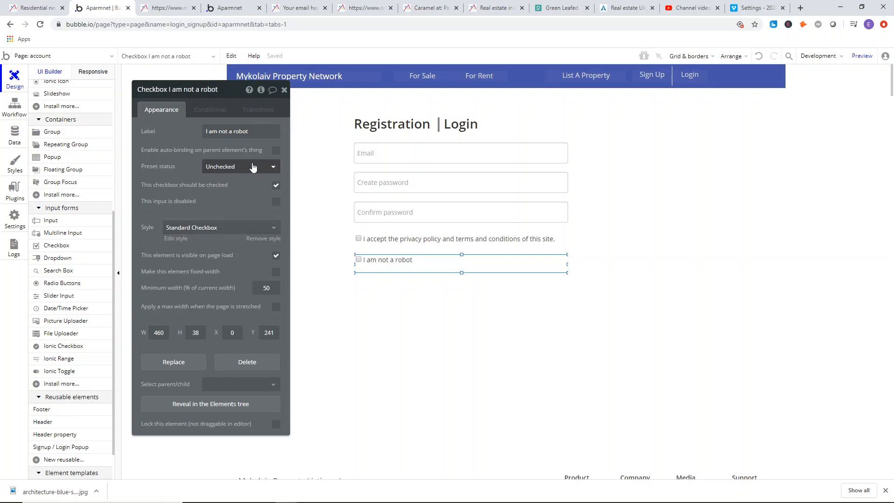
{"action": "left_click", "coordinate": [284, 90]}
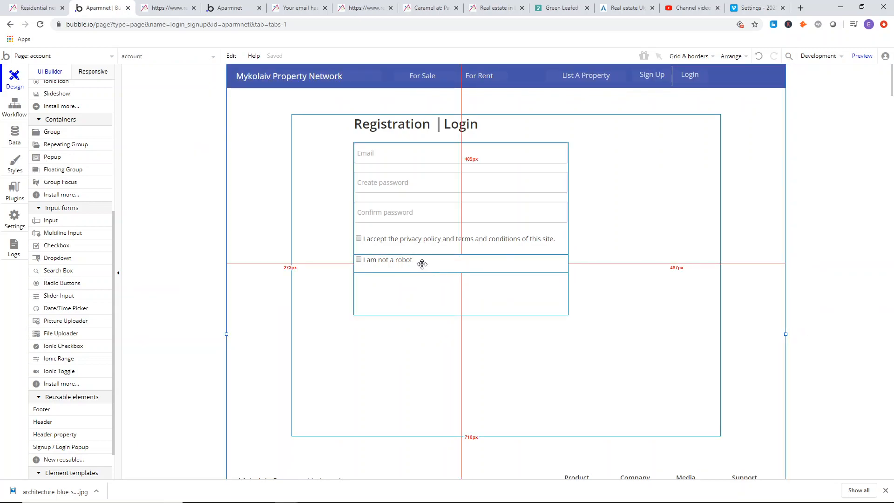
Compare checkbox spacing with the reference registration form and adjust the "I am not a robot" checkbox's position just below the terms checkbox.
{"action": "left_click_drag", "start_coordinate": [421, 260], "coordinate": [422, 260]}
{"action": "left_click", "coordinate": [175, 163]}
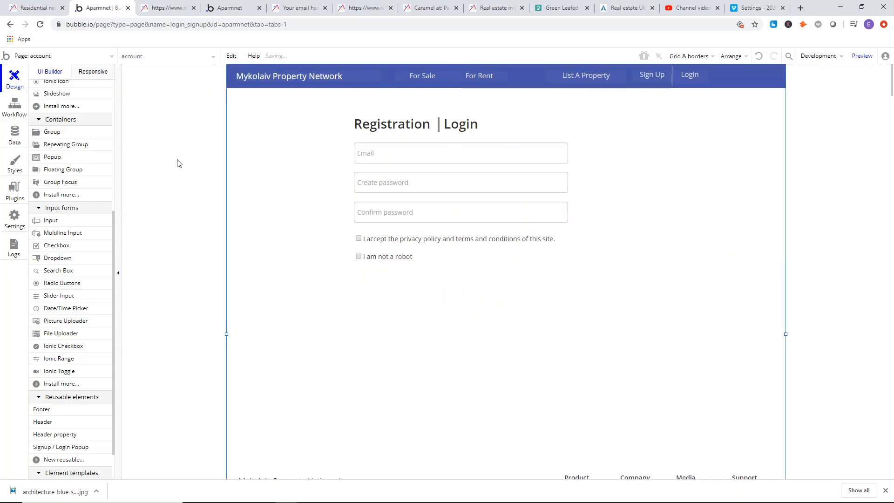
{"action": "left_click", "coordinate": [164, 7]}
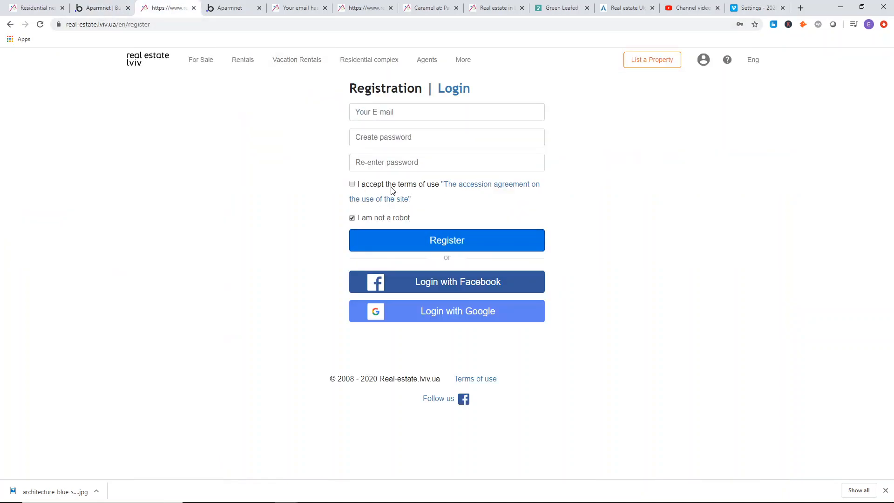
{"action": "left_click", "coordinate": [112, 3]}
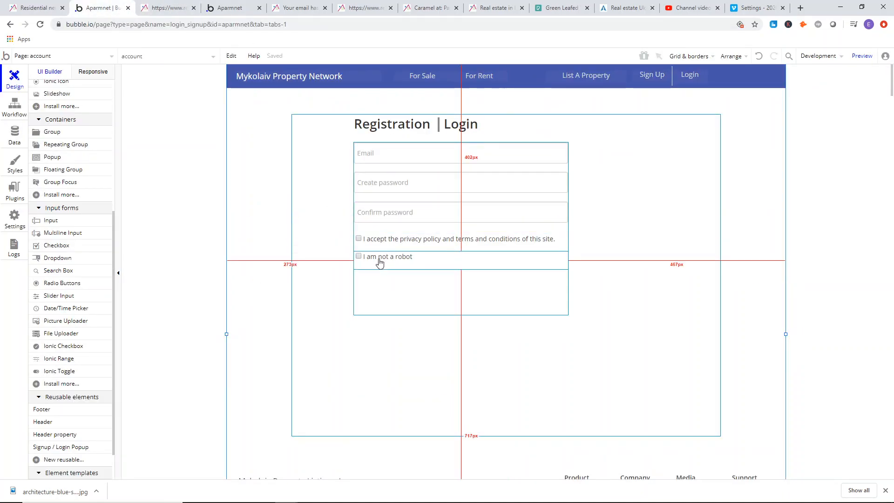
{"action": "left_click", "coordinate": [376, 237]}
{"action": "left_click", "coordinate": [379, 263]}
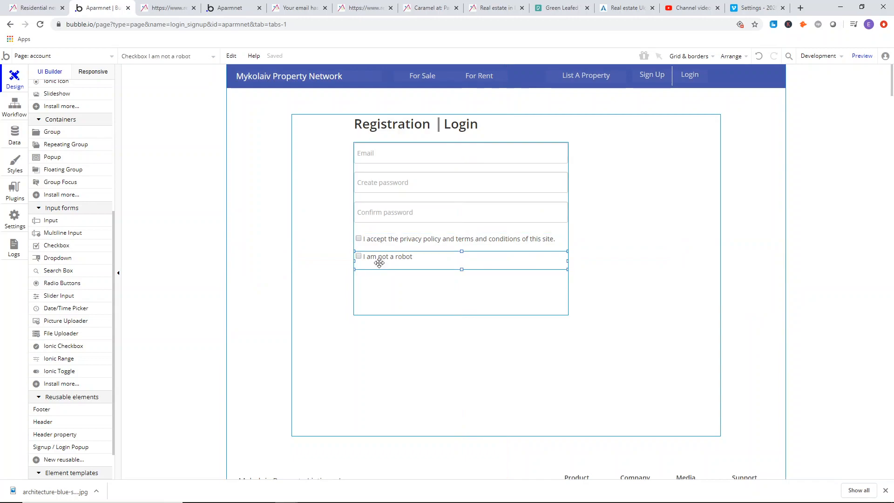
{"action": "left_click_drag", "start_coordinate": [379, 265], "coordinate": [417, 266]}
Extend the lower edge of Group register downward to a height of 418.
{"action": "left_click", "coordinate": [501, 291]}
{"action": "scroll", "coordinate": [457, 219], "scroll_direction": "down", "scroll_amount": 2}
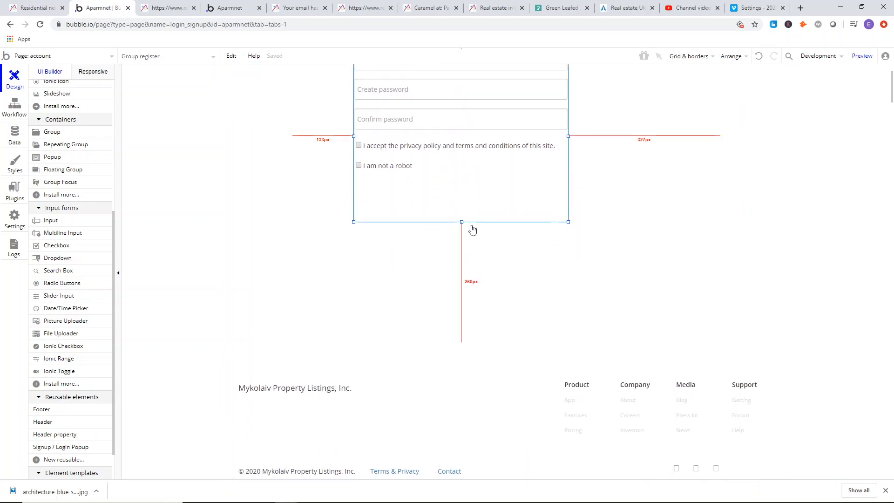
{"action": "left_click_drag", "start_coordinate": [462, 222], "coordinate": [460, 247]}
{"action": "scroll", "coordinate": [280, 158], "scroll_direction": "up", "scroll_amount": 2}
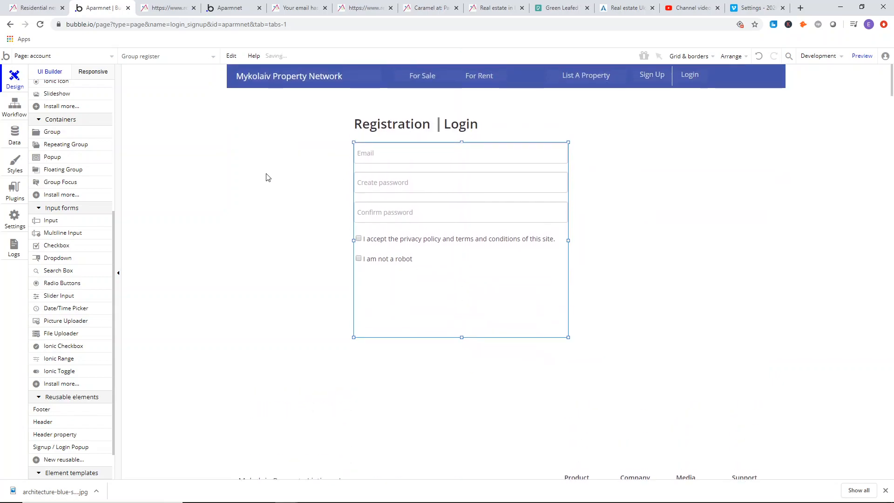
Check the reference form's Register button and add a button 460 by 56 beneath the "I am not a robot" checkbox, at X 0, Y 284.
{"action": "left_click", "coordinate": [194, 6]}
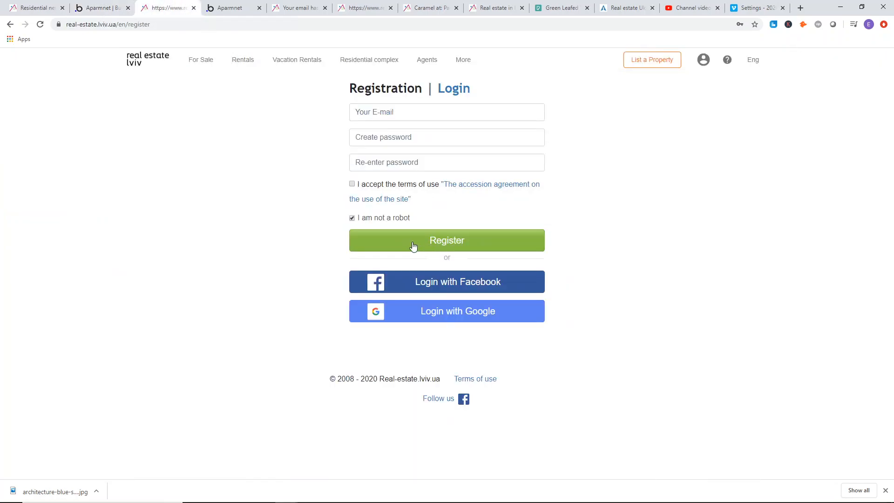
{"action": "left_click", "coordinate": [102, 7]}
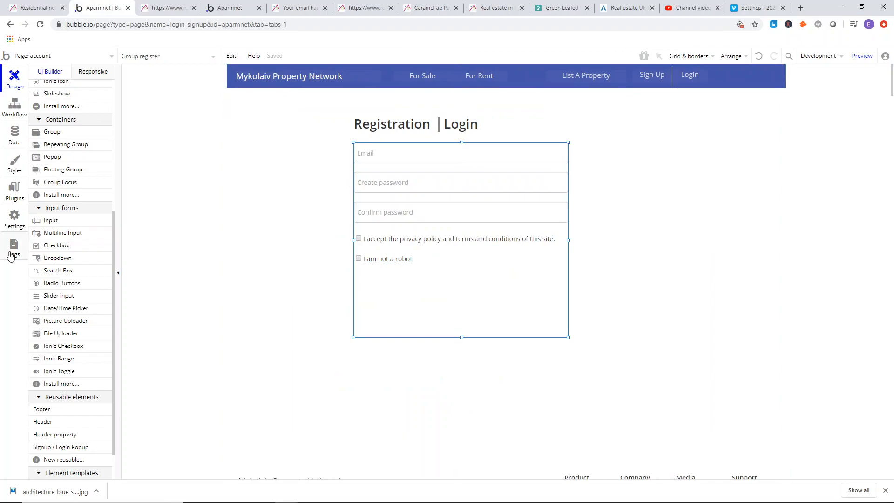
{"action": "scroll", "coordinate": [62, 205], "scroll_direction": "up", "scroll_amount": 5}
{"action": "left_click", "coordinate": [56, 179]}
{"action": "left_click_drag", "start_coordinate": [369, 281], "coordinate": [505, 303]}
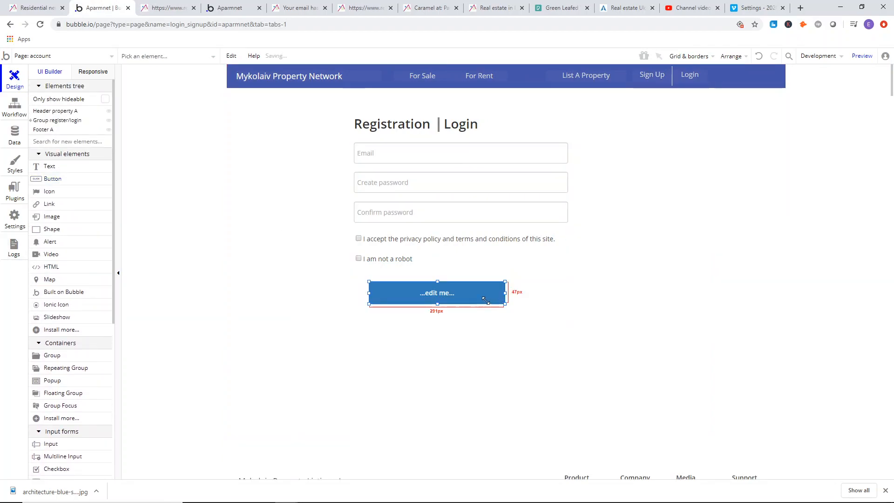
{"action": "mouse_move", "coordinate": [429, 297]}
{"action": "left_mouse_down"}
{"action": "mouse_move", "coordinate": [415, 294]}
{"action": "mouse_move", "coordinate": [422, 306]}
{"action": "mouse_move", "coordinate": [422, 298]}
{"action": "left_mouse_up"}
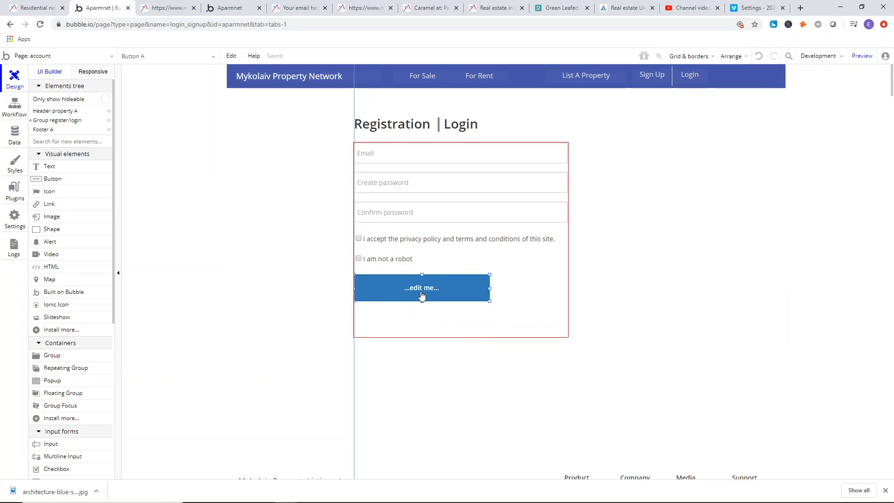
{"action": "left_click_drag", "start_coordinate": [489, 292], "coordinate": [581, 289]}
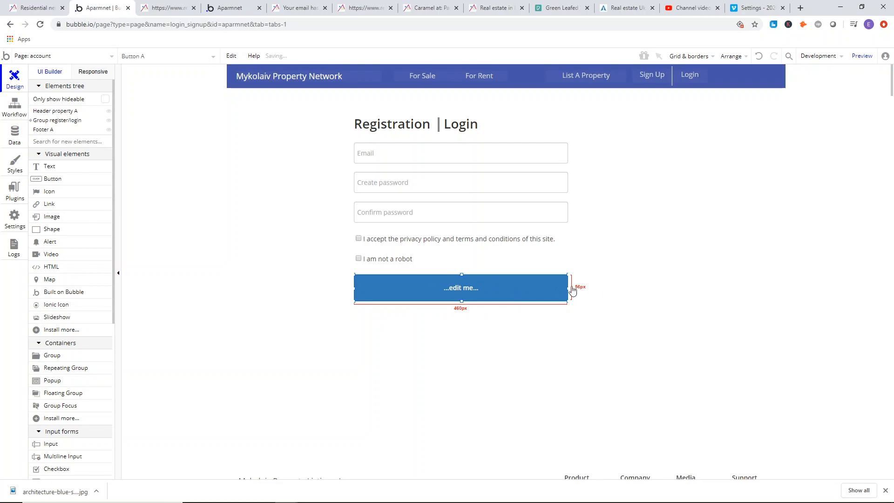
Apply the Success Button style to the new button and detach the style so its formatting can be edited individually.
{"action": "double_click", "coordinate": [523, 291]}
{"action": "left_click", "coordinate": [205, 202]}
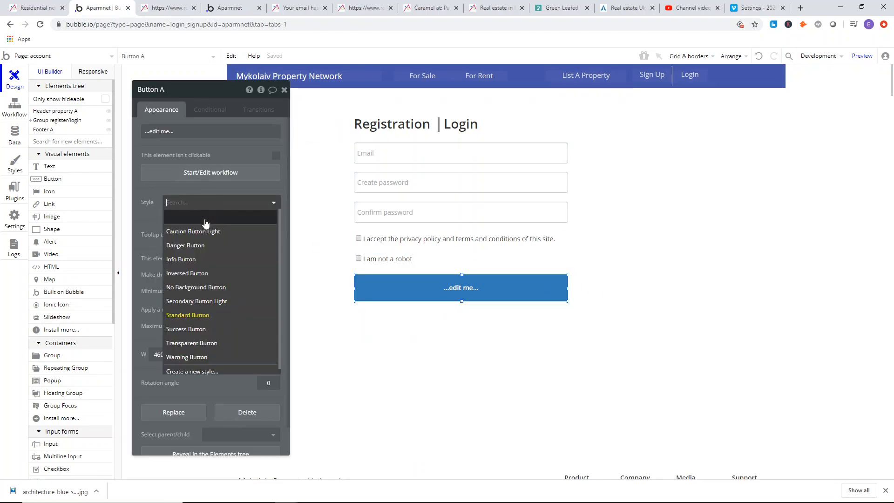
{"action": "left_click", "coordinate": [189, 330]}
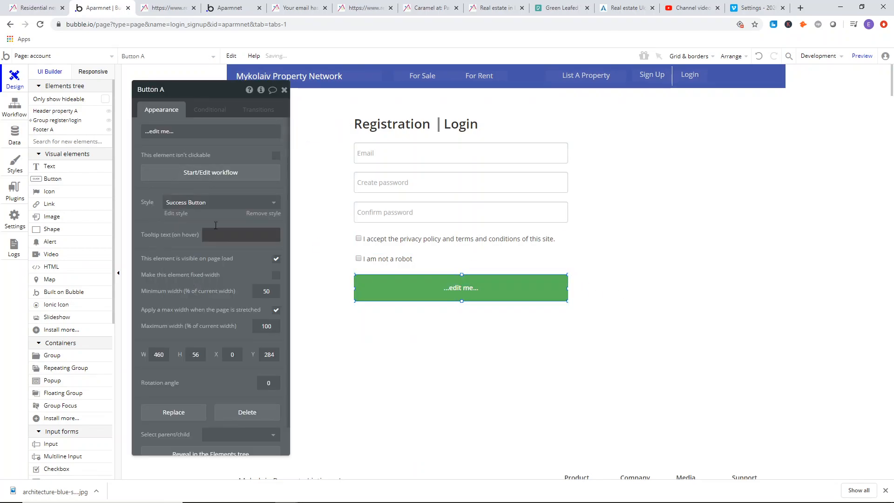
{"action": "left_click", "coordinate": [265, 215]}
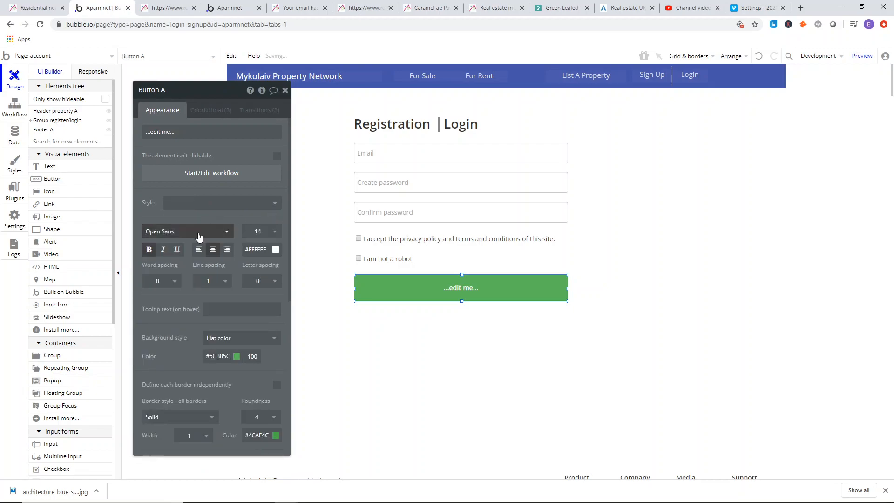
Label the green button "Create Account" in non-bold text with font size 15.
{"action": "left_click", "coordinate": [161, 132]}
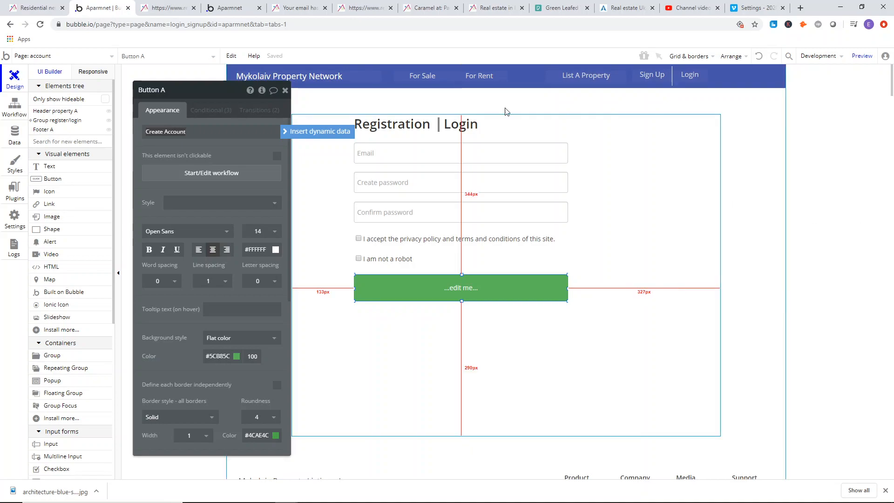
{"action": "left_click", "coordinate": [260, 234]}
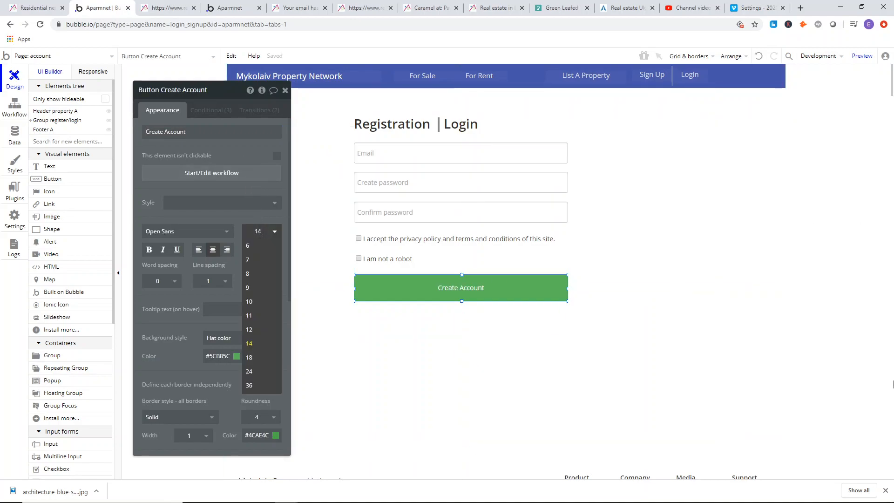
{"action": "left_click", "coordinate": [540, 357]}
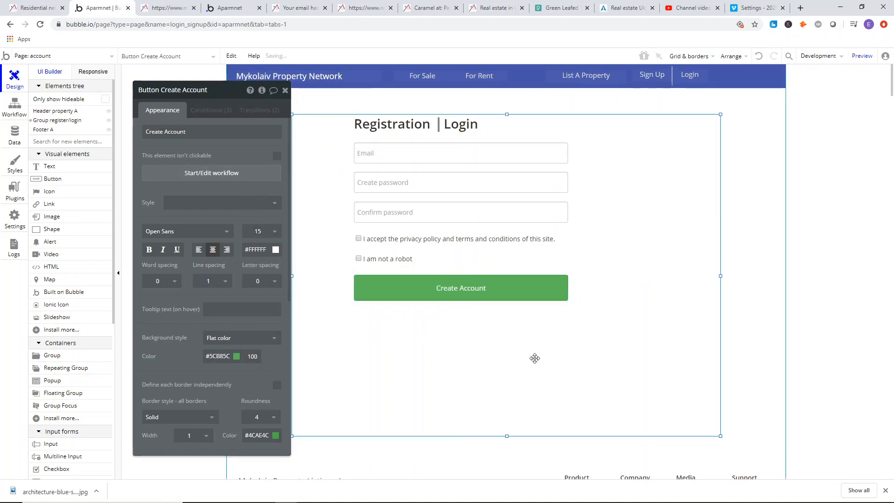
Compare with the reference form's button text and set the Create Account button's font size to 18.
{"action": "left_click", "coordinate": [168, 8]}
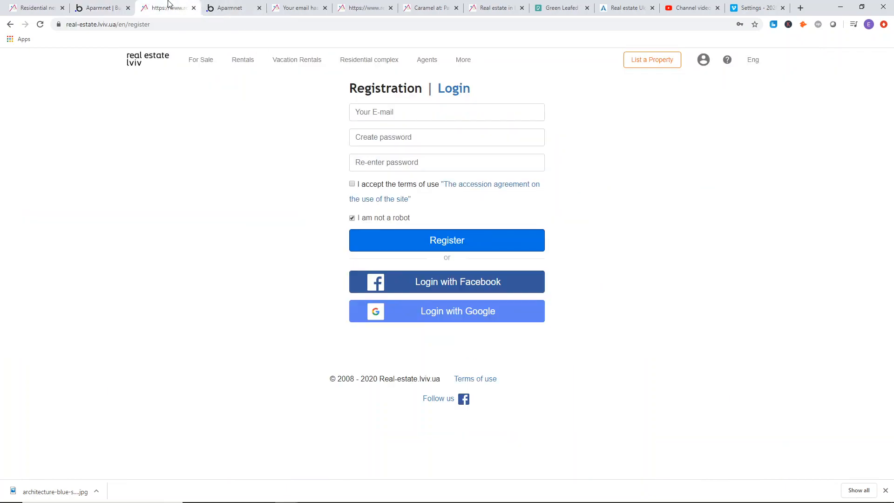
{"action": "left_click", "coordinate": [100, 7]}
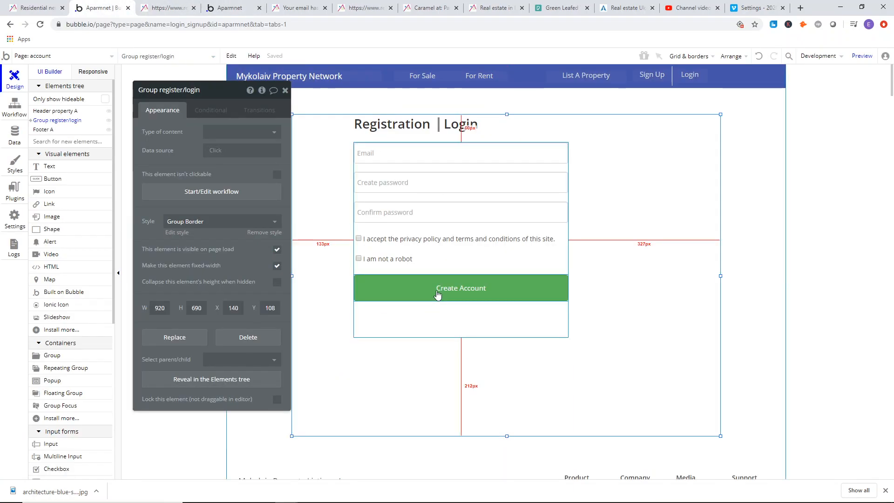
{"action": "left_click", "coordinate": [406, 286]}
{"action": "left_click", "coordinate": [257, 232]}
{"action": "type", "text": "1"}
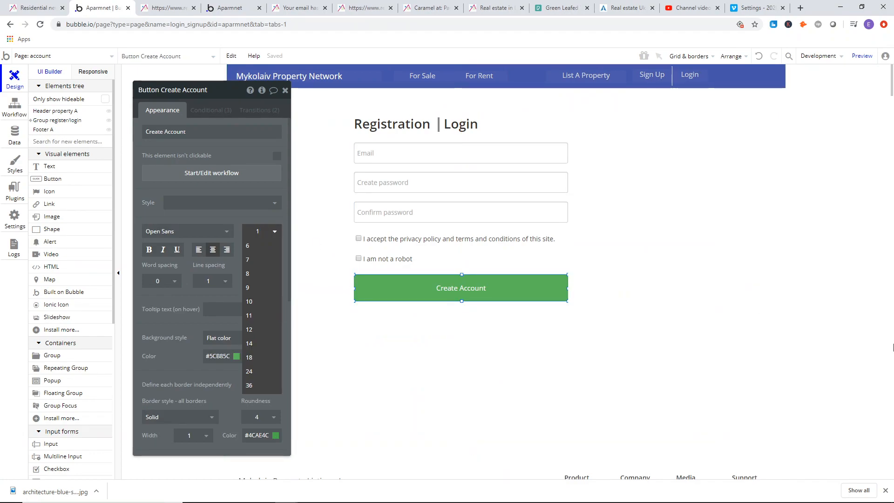
{"action": "type", "text": "8"}
{"action": "key", "text": "Return"}
{"action": "left_click", "coordinate": [602, 359]}
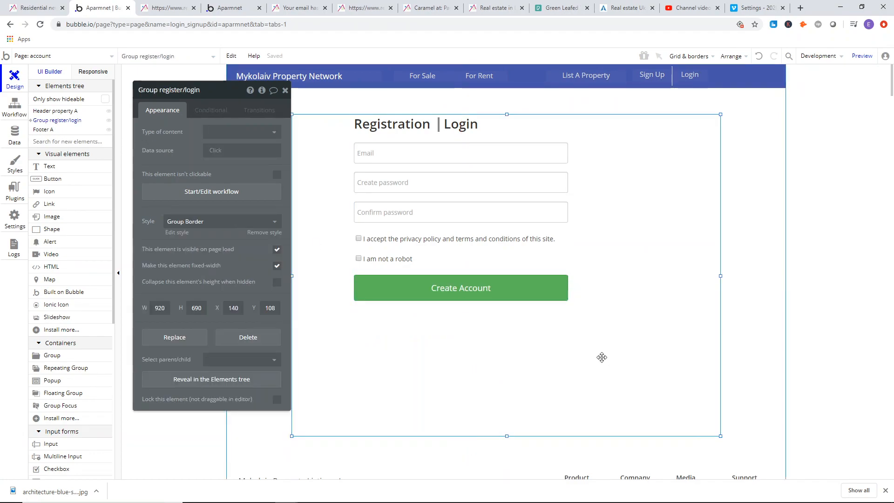
Preview the account page and compare its Email and Create password fields with the reference registration form.
{"action": "left_click", "coordinate": [488, 309]}
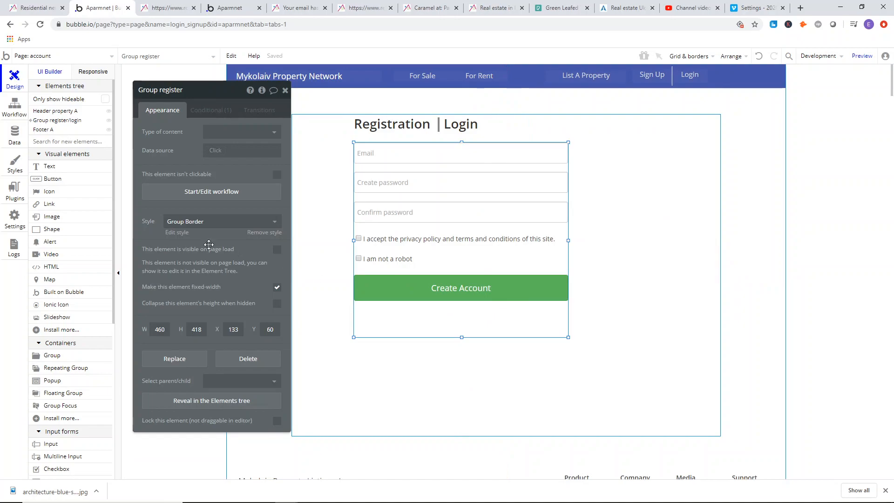
{"action": "left_click", "coordinate": [286, 90]}
{"action": "left_click", "coordinate": [174, 6]}
{"action": "left_click", "coordinate": [227, 5]}
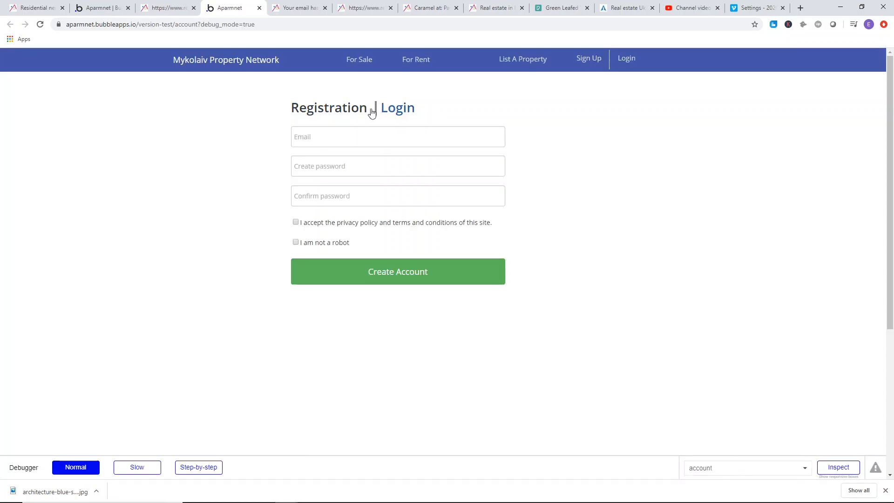
{"action": "left_click", "coordinate": [313, 135]}
{"action": "left_click", "coordinate": [453, 162]}
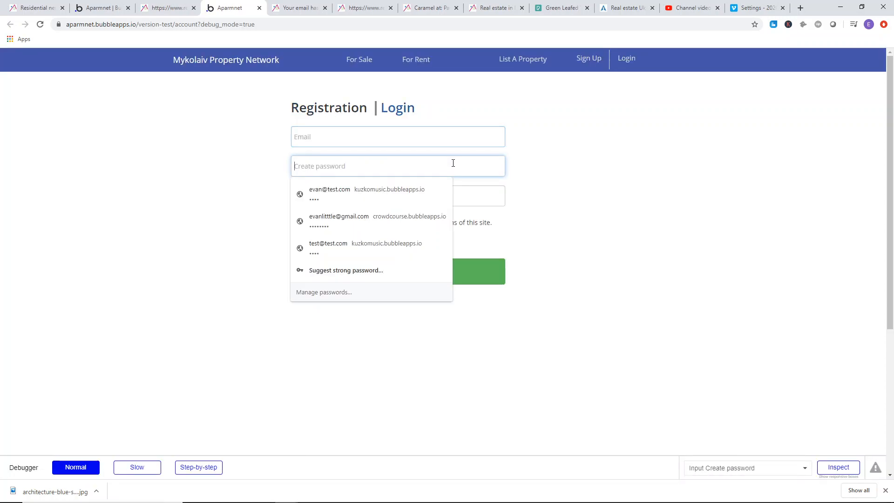
{"action": "left_click", "coordinate": [552, 185]}
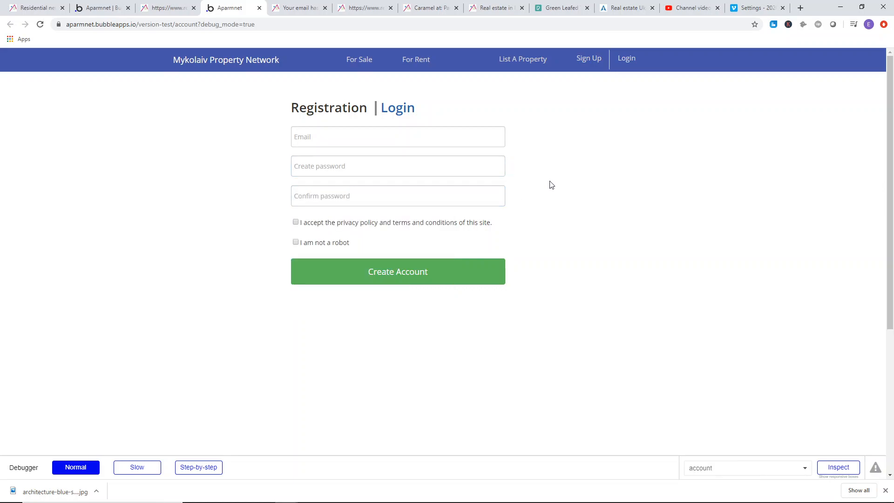
{"action": "left_click", "coordinate": [193, 3]}
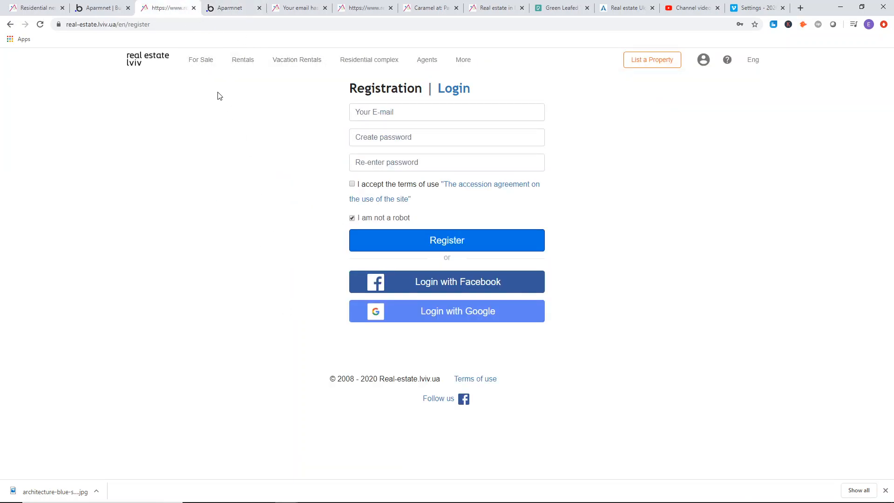
In the page editor, detach the Standard Input style from the Email input and set its placeholder color to Black.
{"action": "left_click", "coordinate": [104, 8]}
{"action": "left_click", "coordinate": [407, 156]}
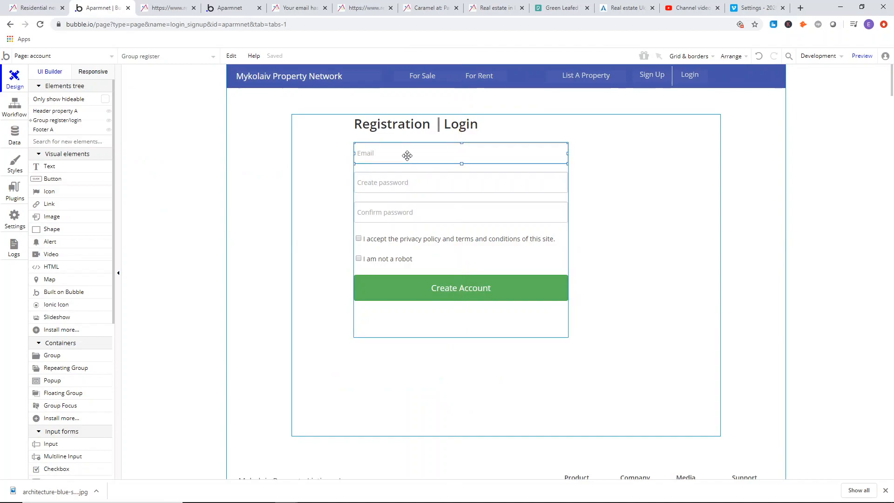
{"action": "double_click", "coordinate": [407, 156]}
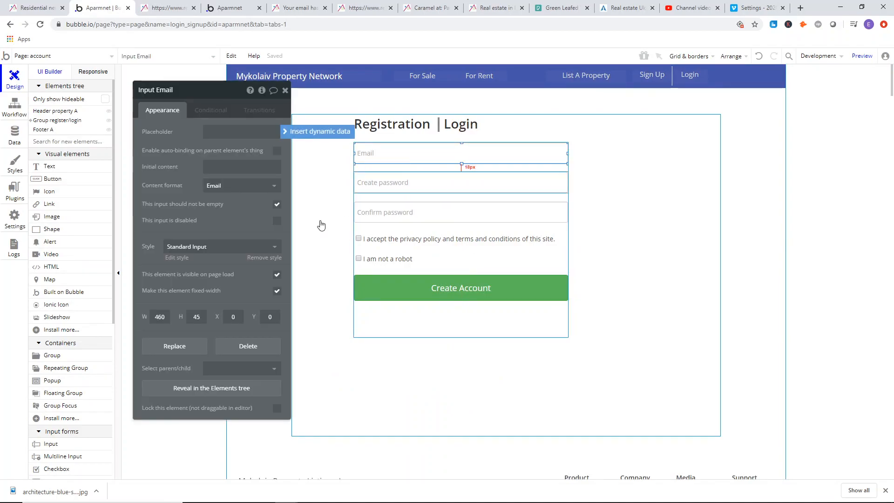
{"action": "left_click", "coordinate": [264, 258]}
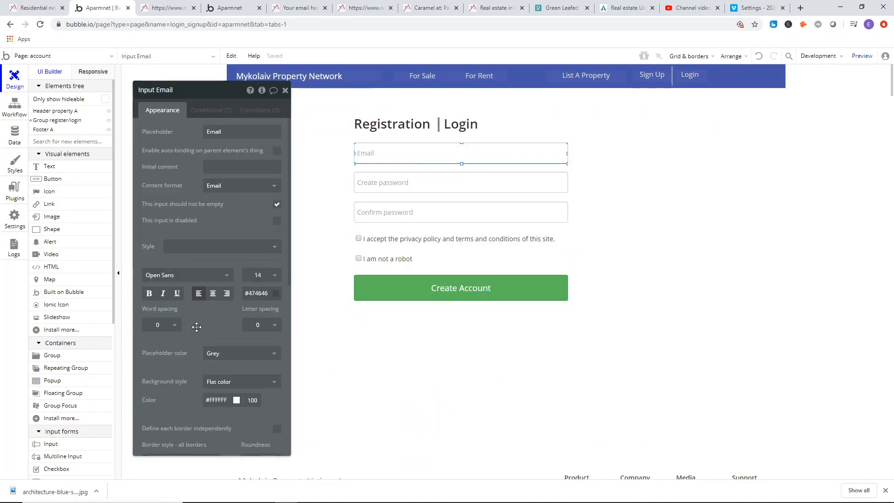
{"action": "left_click", "coordinate": [230, 354]}
{"action": "left_click", "coordinate": [229, 373]}
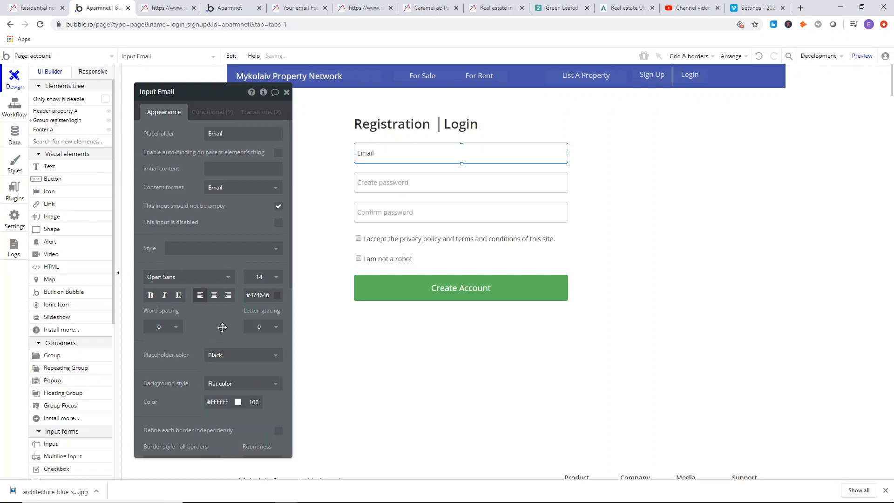
Set the Email input's font size to 15 and compare it with the reference registration form.
{"action": "left_click", "coordinate": [403, 200]}
{"action": "left_click", "coordinate": [398, 154]}
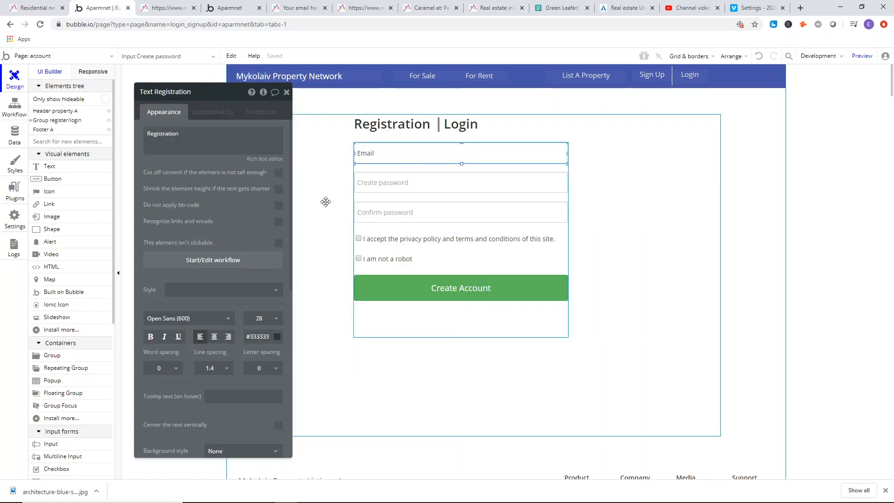
{"action": "left_click", "coordinate": [262, 277]}
{"action": "type", "text": "1"}
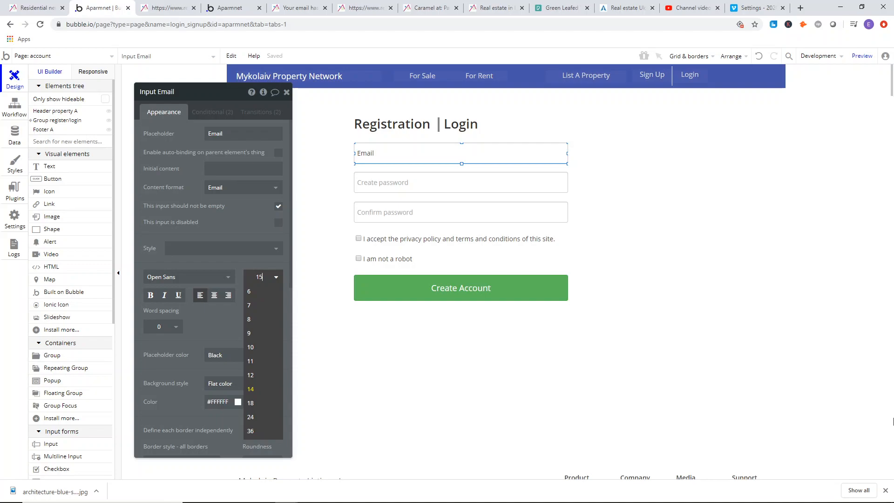
{"action": "type", "text": "5"}
{"action": "key", "text": "Return"}
{"action": "left_click", "coordinate": [163, 7]}
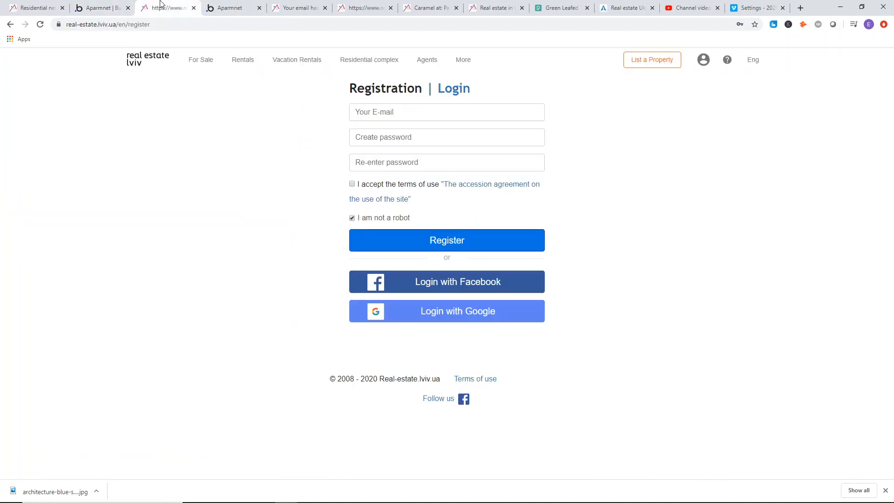
{"action": "left_click", "coordinate": [115, 5]}
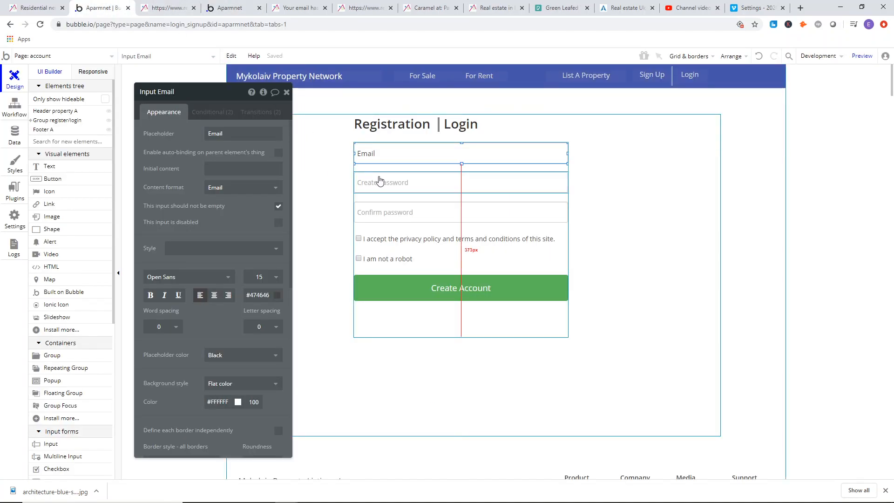
Remove the style from the Create password input and set its font size to 15.
{"action": "left_click", "coordinate": [420, 182]}
{"action": "left_click", "coordinate": [274, 259]}
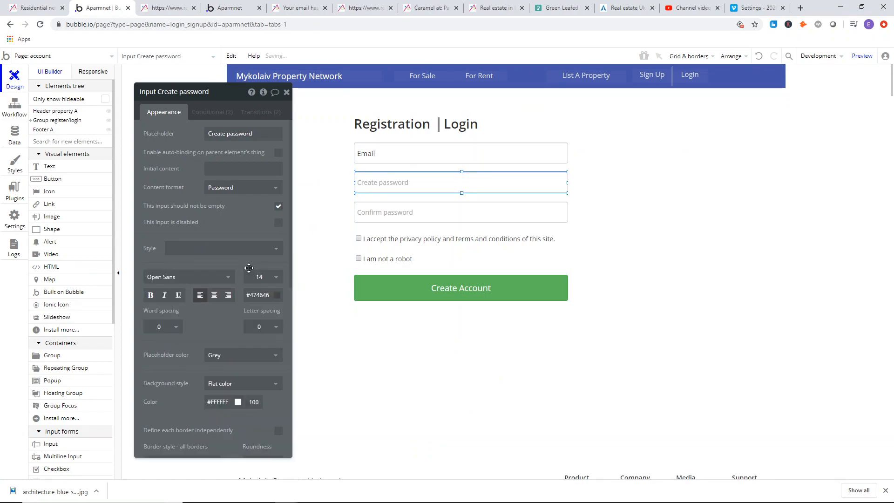
{"action": "left_click", "coordinate": [258, 277]}
{"action": "type", "text": "15"}
{"action": "key", "text": "Return"}
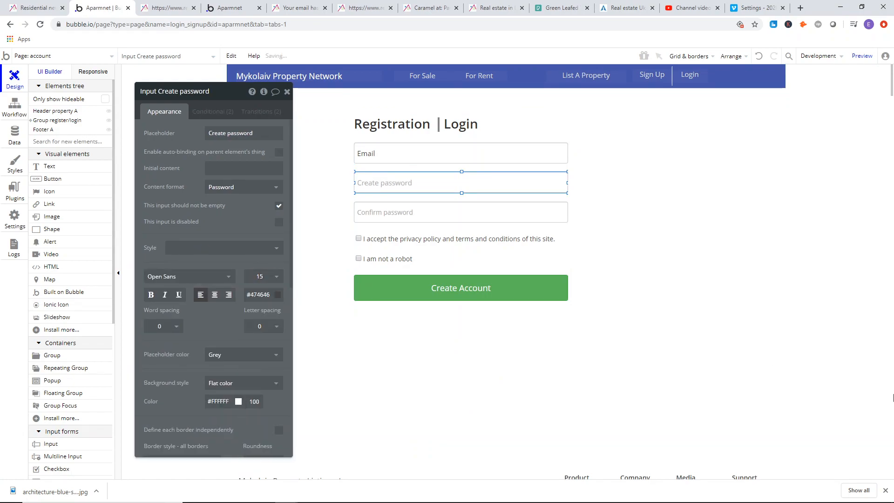
Detach the Standard Input style from the Confirm password input and give it font size 15 and a Black placeholder color.
{"action": "left_click", "coordinate": [457, 207]}
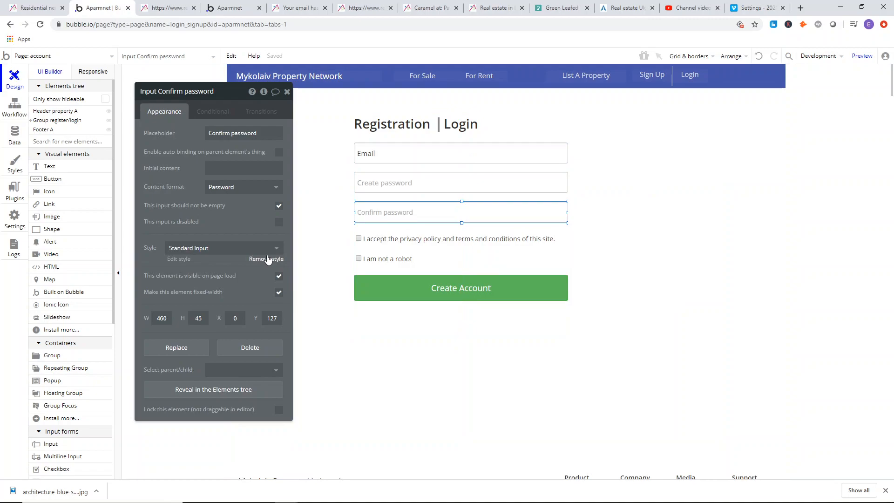
{"action": "left_click", "coordinate": [268, 260]}
{"action": "left_click", "coordinate": [276, 278]}
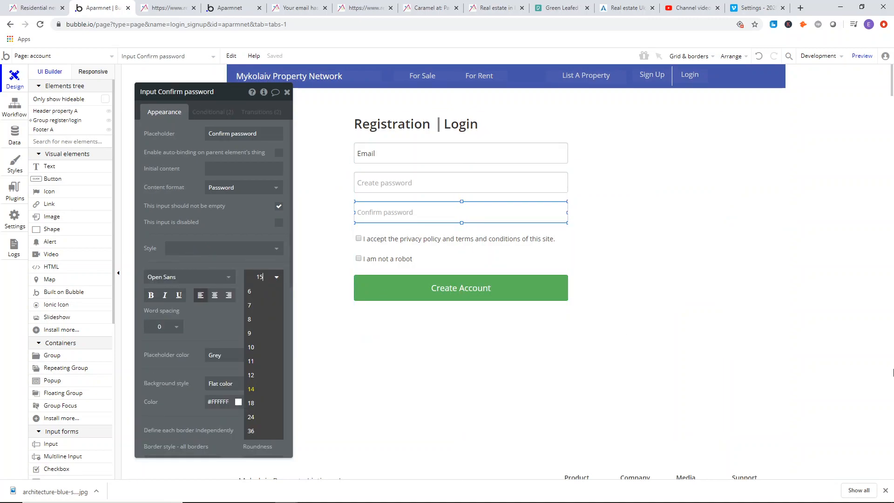
{"action": "type", "text": "15"}
{"action": "key", "text": "Return"}
{"action": "left_click", "coordinate": [235, 356]}
{"action": "left_click", "coordinate": [234, 379]}
Set the Create password input's placeholder color to Black and close its properties.
{"action": "left_click", "coordinate": [461, 178]}
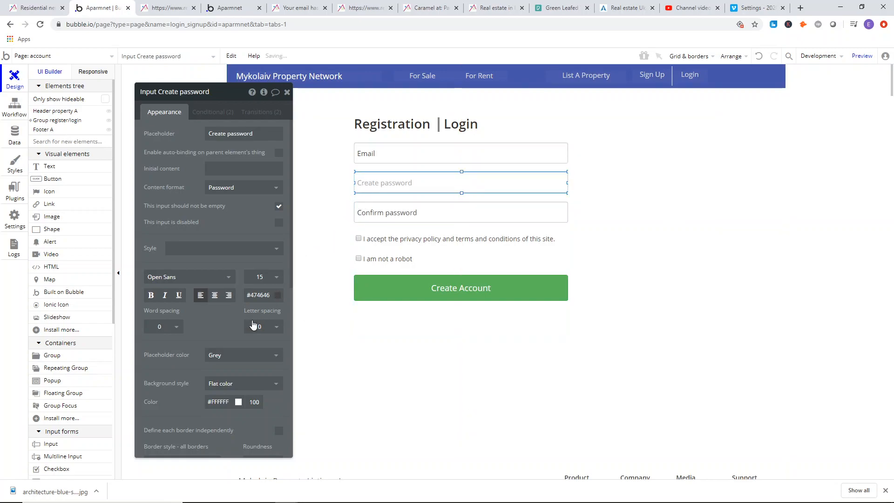
{"action": "left_click_drag", "start_coordinate": [236, 368], "coordinate": [240, 364]}
{"action": "left_click", "coordinate": [242, 354]}
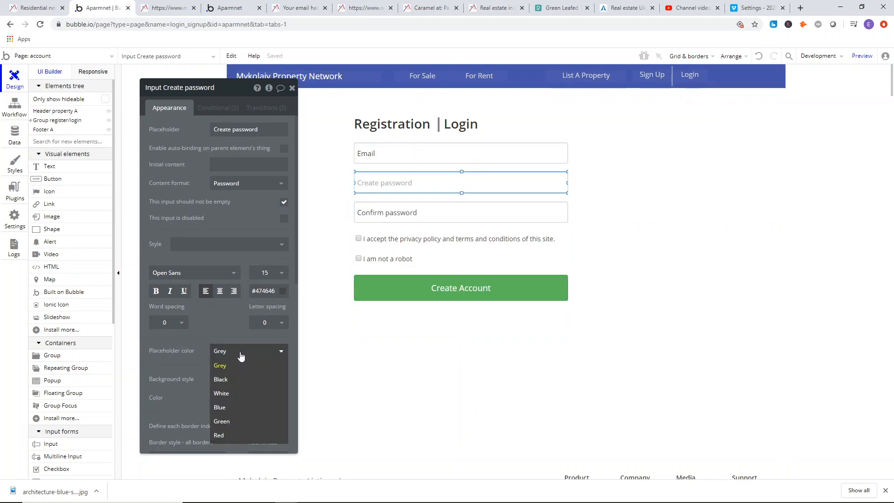
{"action": "left_click", "coordinate": [235, 382]}
{"action": "left_click", "coordinate": [293, 88]}
{"action": "left_click", "coordinate": [191, 120]}
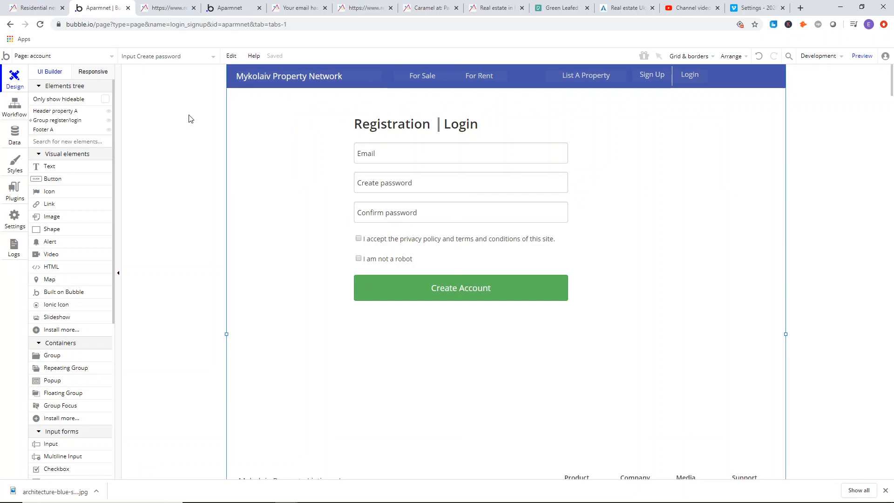
Check how the previewed account page is laid out compared with the reference registration page.
{"action": "left_click", "coordinate": [229, 8]}
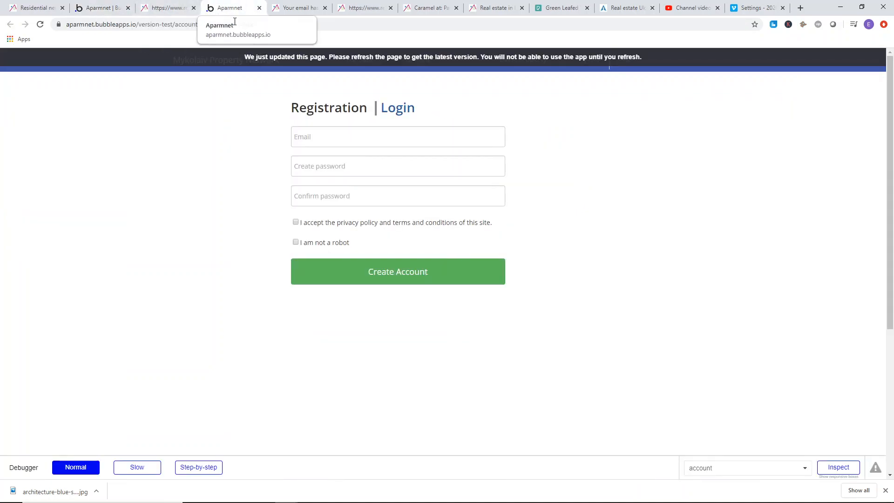
{"action": "left_click", "coordinate": [293, 3]}
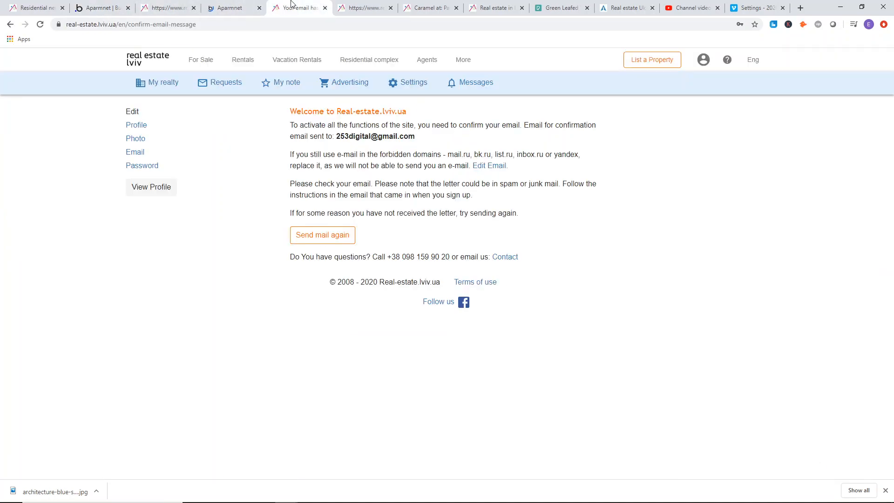
{"action": "left_click", "coordinate": [247, 4]}
{"action": "left_click", "coordinate": [168, 7]}
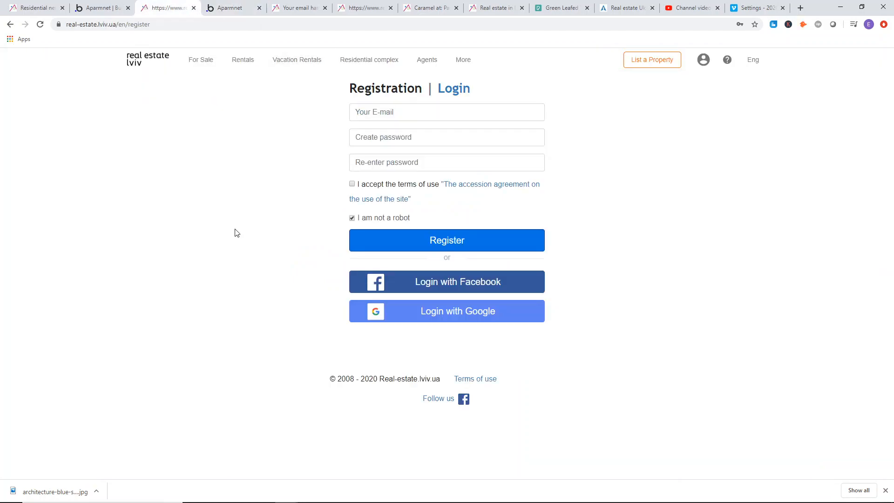
In the page editor, move Group register/login up to Y 69 and center it horizontally on the page.
{"action": "left_click", "coordinate": [121, 4]}
{"action": "left_click_drag", "start_coordinate": [330, 181], "coordinate": [329, 159]}
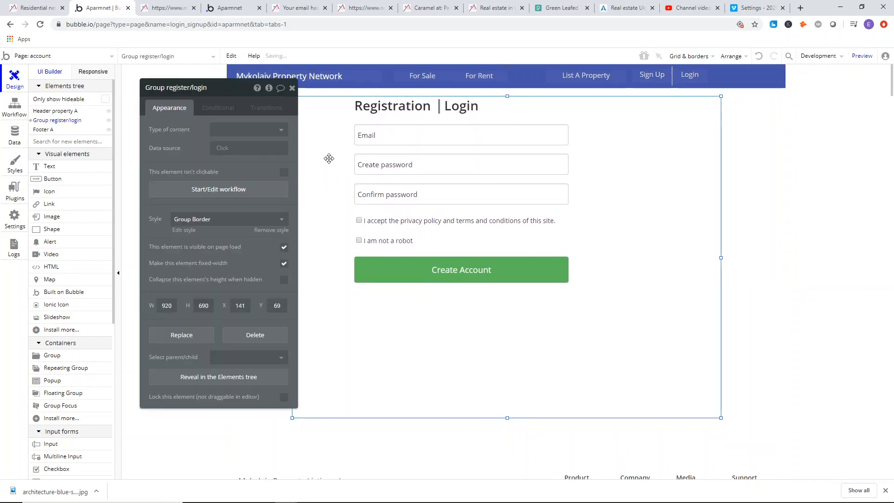
{"action": "right_click", "coordinate": [330, 159]}
{"action": "left_click", "coordinate": [359, 394]}
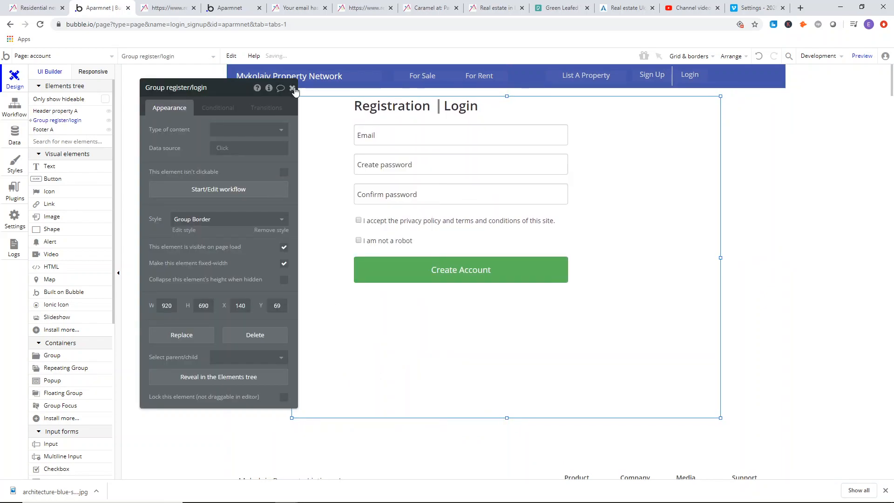
{"action": "left_click", "coordinate": [292, 88]}
Preview the account page and check the Email, Create password and Confirm password inputs and the Create Account button.
{"action": "left_click", "coordinate": [158, 5]}
{"action": "left_click", "coordinate": [231, 8]}
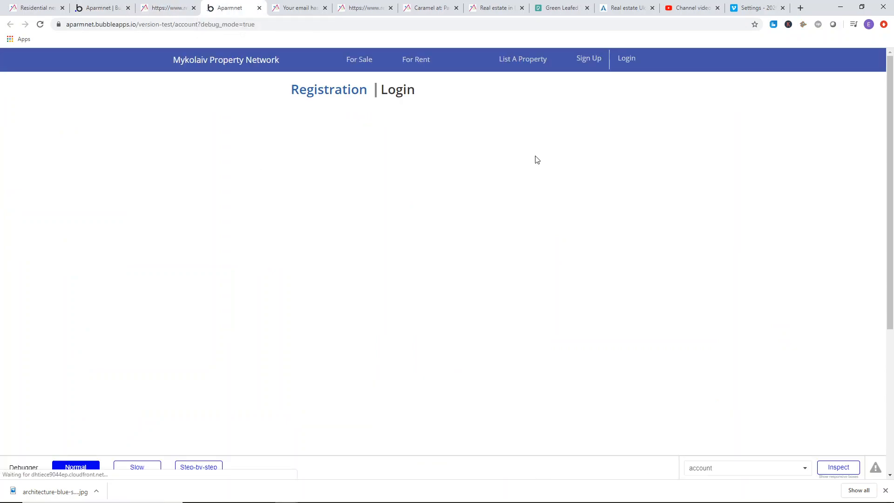
{"action": "left_click", "coordinate": [326, 120]}
{"action": "left_click", "coordinate": [485, 150]}
{"action": "left_click", "coordinate": [500, 176]}
{"action": "left_click", "coordinate": [465, 261]}
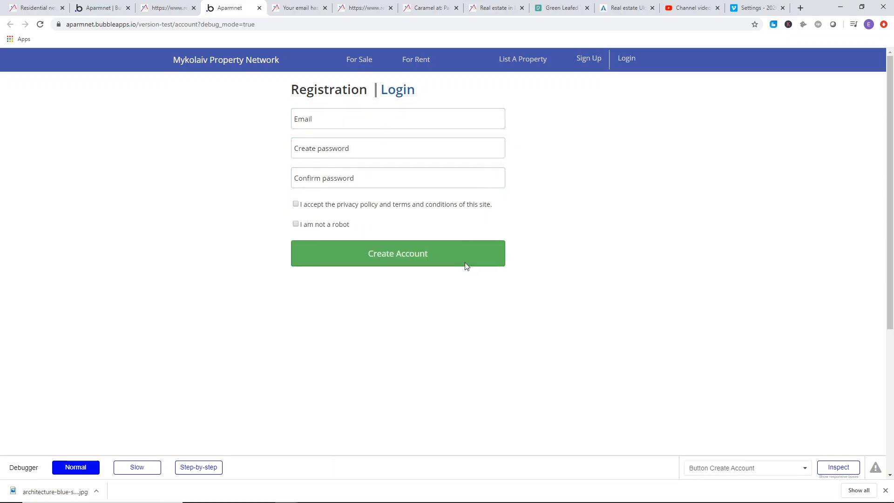
{"action": "left_click", "coordinate": [444, 122]}
{"action": "left_click", "coordinate": [463, 149]}
{"action": "left_click", "coordinate": [532, 184]}
Test the Login heading in the preview and recheck how the registration inputs behave when focused.
{"action": "left_click", "coordinate": [389, 91]}
{"action": "left_click", "coordinate": [401, 92]}
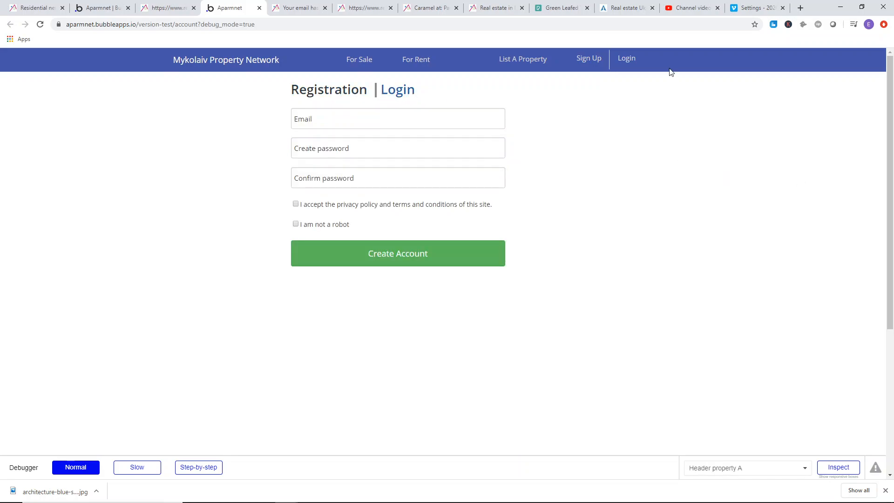
{"action": "left_click", "coordinate": [485, 122]}
{"action": "left_click", "coordinate": [493, 177]}
{"action": "left_click", "coordinate": [551, 156]}
{"action": "left_click", "coordinate": [140, 6]}
In the page editor, copy the registration form group, paste it inside Group register/login and name the copy Group login.
{"action": "left_click", "coordinate": [101, 7]}
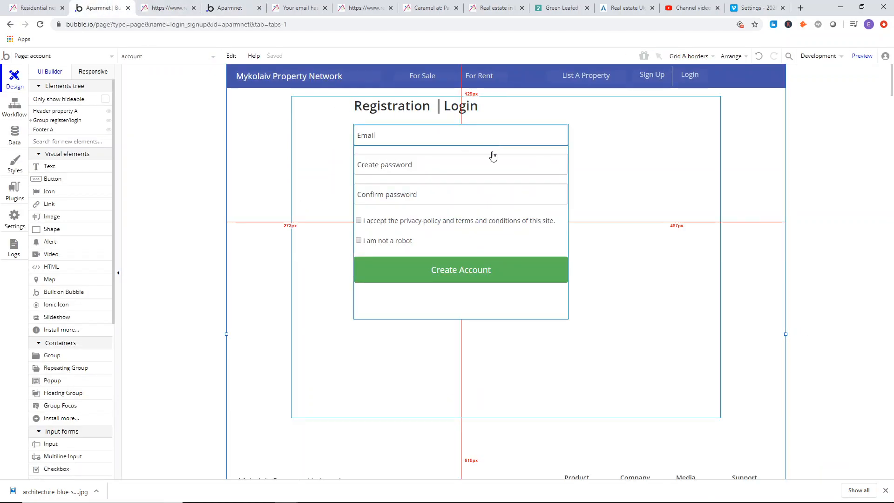
{"action": "right_click", "coordinate": [521, 302]}
{"action": "left_click", "coordinate": [544, 291]}
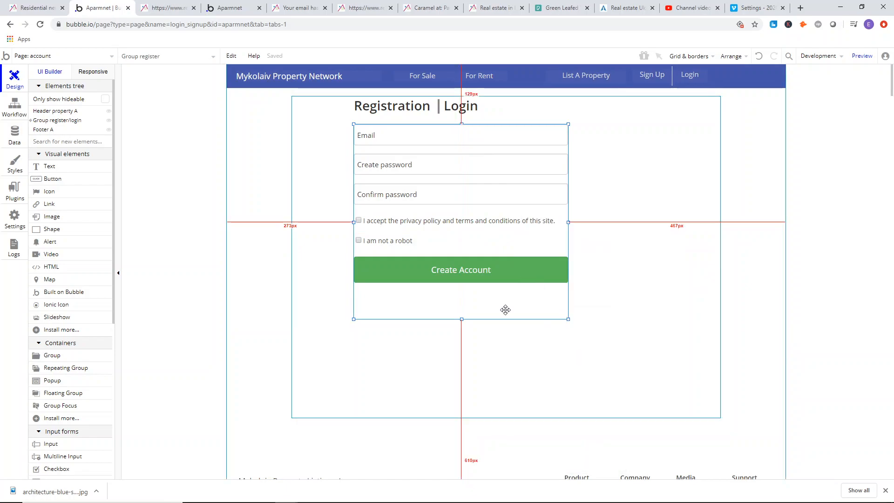
{"action": "double_click", "coordinate": [505, 309]}
{"action": "right_click", "coordinate": [614, 214]}
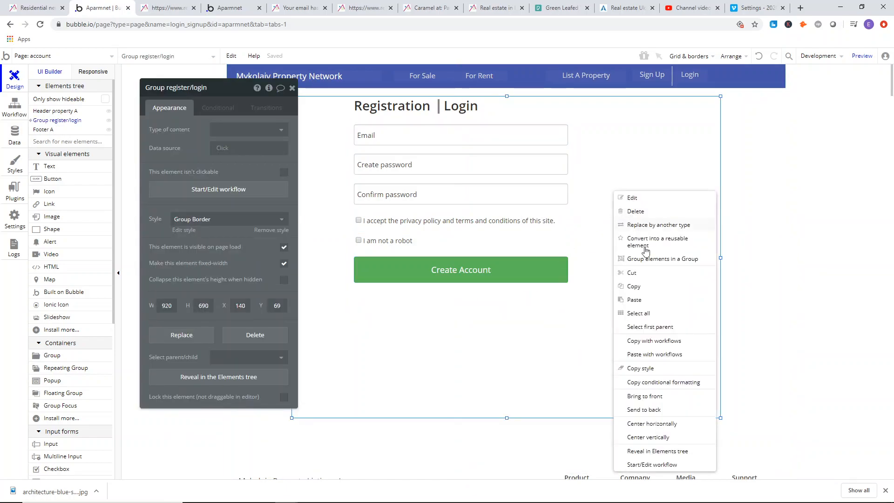
{"action": "left_click", "coordinate": [634, 300]}
{"action": "left_click", "coordinate": [578, 370]}
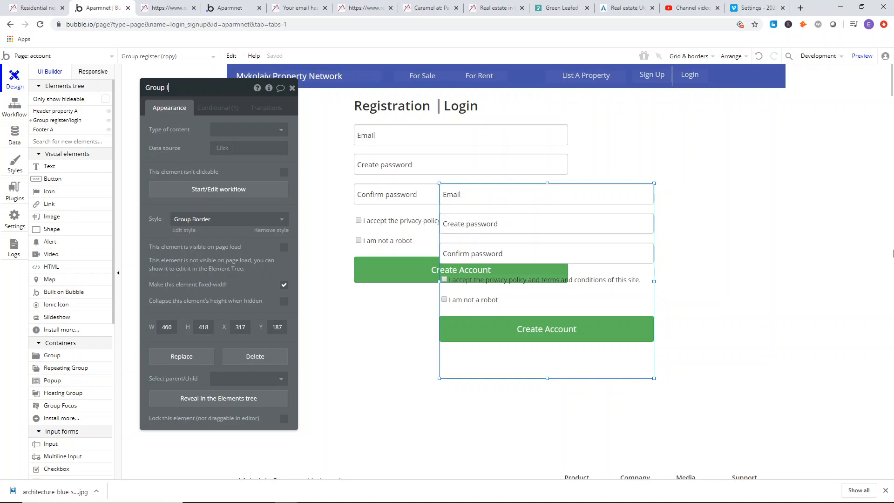
Change Group login's visibility condition to "account's login/register is login" and close its properties.
{"action": "left_click", "coordinate": [218, 108]}
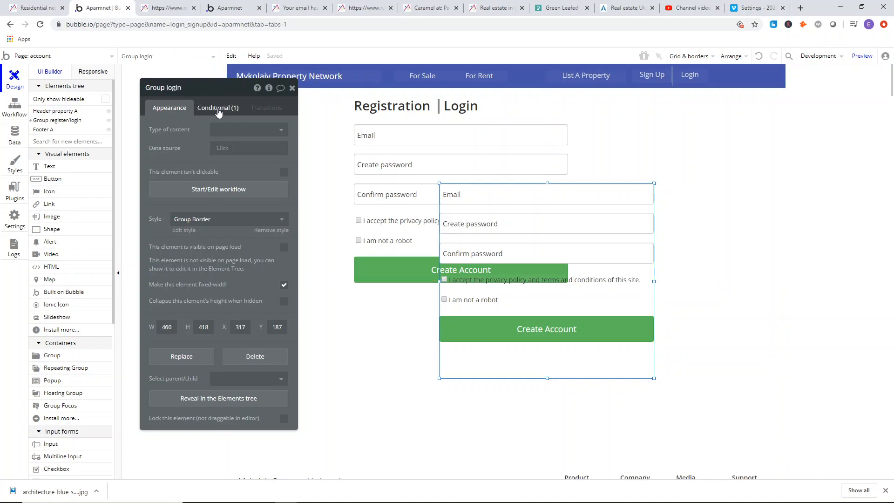
{"action": "left_click", "coordinate": [244, 136]}
{"action": "key", "text": "BackSpace"}
{"action": "key", "text": "BackSpace"}
{"action": "key", "text": "BackSpace"}
{"action": "key", "text": "BackSpace"}
{"action": "key", "text": "BackSpace"}
{"action": "key", "text": "BackSpace"}
{"action": "key", "text": "BackSpace"}
{"action": "key", "text": "BackSpace"}
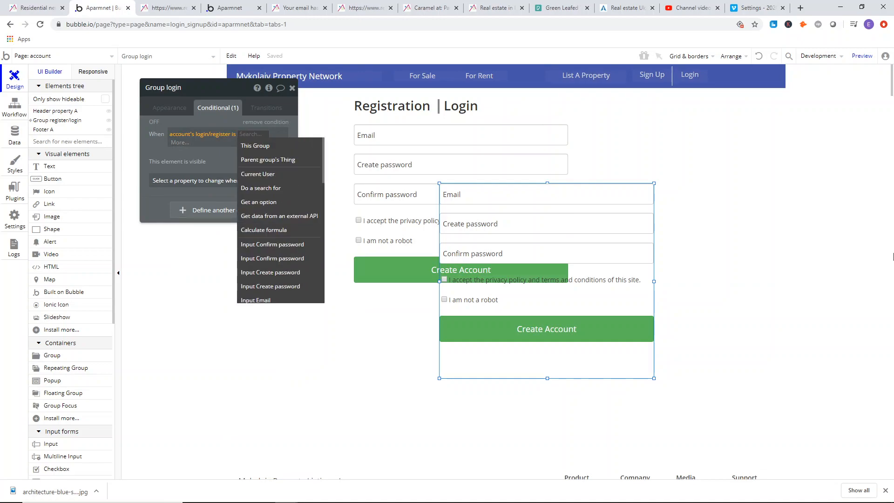
{"action": "type", "text": "login"}
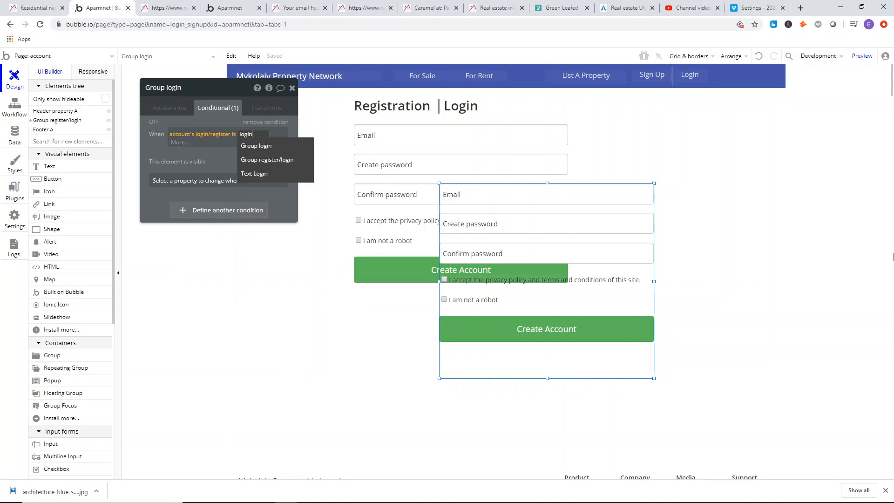
{"action": "key", "text": "Return"}
{"action": "left_click", "coordinate": [242, 159]}
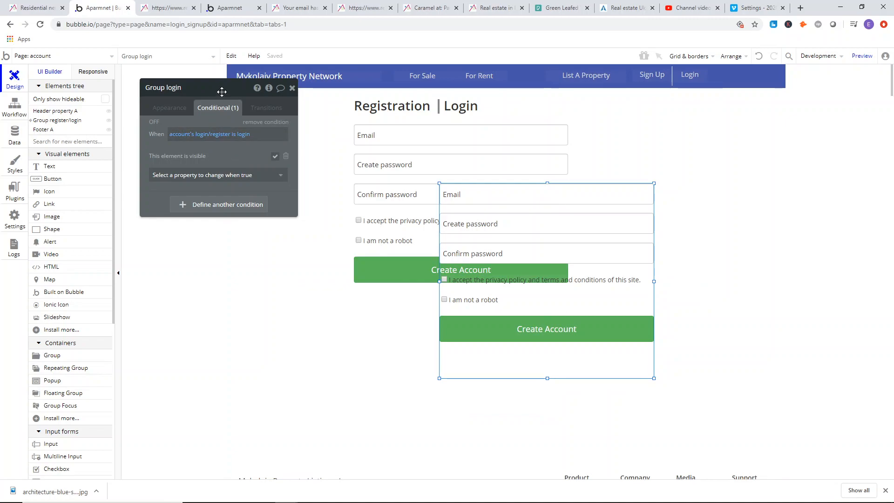
{"action": "left_click", "coordinate": [292, 88]}
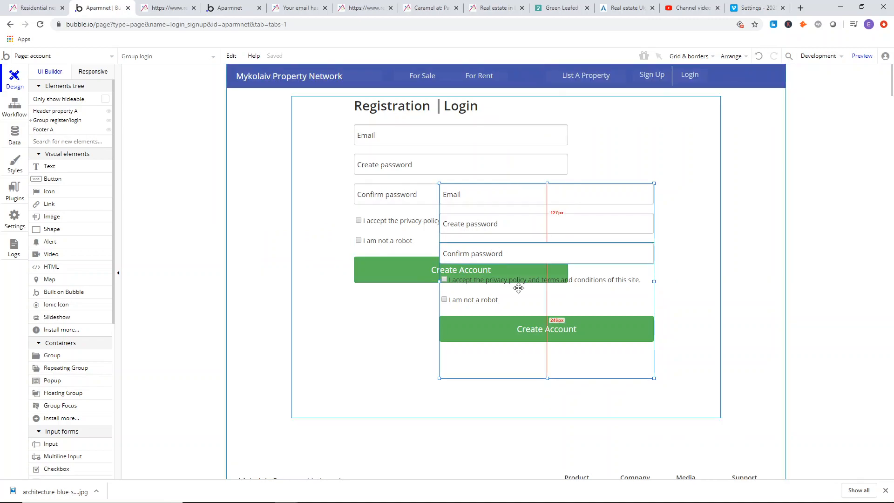
Move Group login about 355 px from the left and 232 px from the top of its container, and review the reference Login form.
{"action": "left_click_drag", "start_coordinate": [535, 365], "coordinate": [553, 386]}
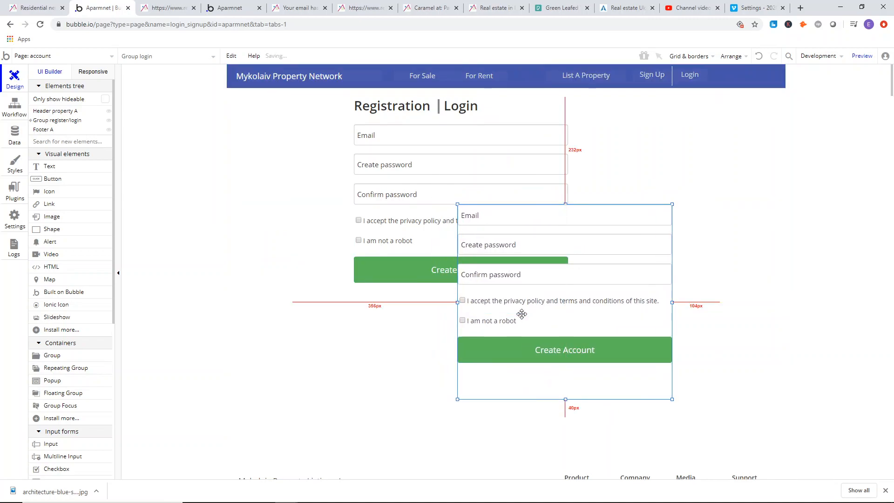
{"action": "left_click", "coordinate": [173, 8]}
{"action": "left_click", "coordinate": [452, 89]}
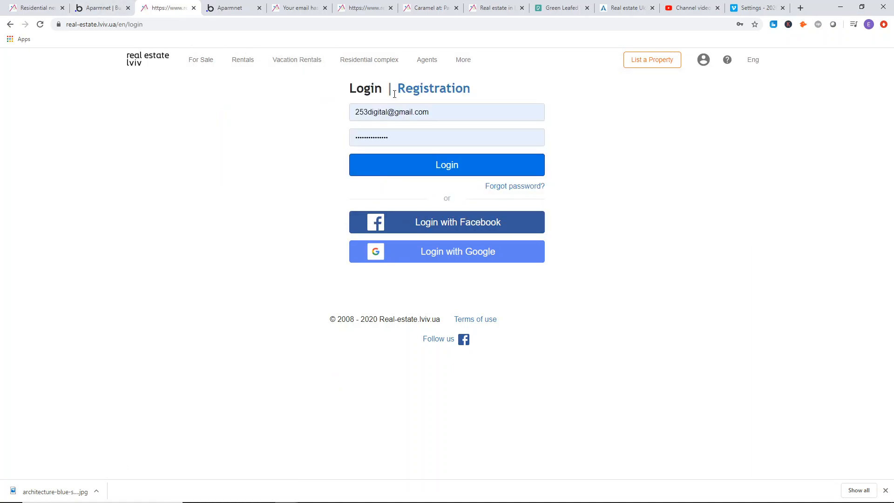
{"action": "left_click", "coordinate": [426, 89]}
In the page editor, delete the privacy policy and "I am not a robot" checkboxes from Group login.
{"action": "left_click", "coordinate": [99, 8]}
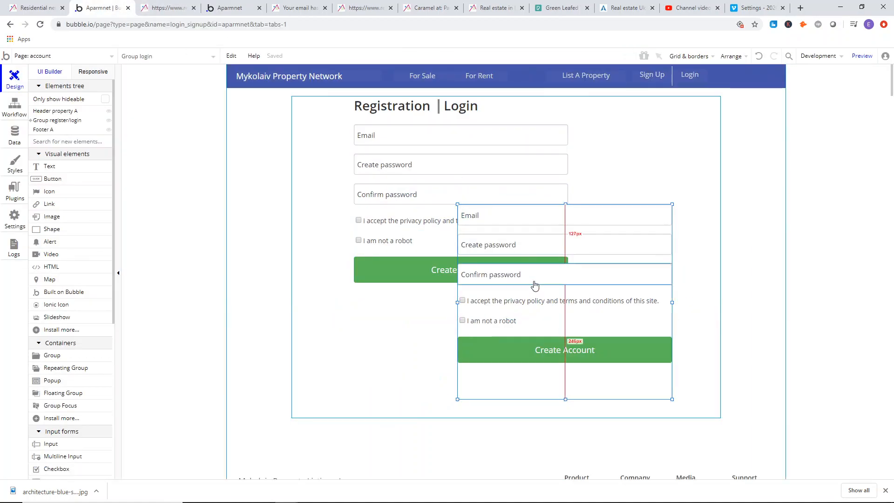
{"action": "left_click", "coordinate": [573, 304]}
{"action": "key", "text": "Delete"}
{"action": "left_click", "coordinate": [515, 321]}
{"action": "key", "text": "Delete"}
{"action": "left_click", "coordinate": [549, 246]}
{"action": "key", "text": "Delete"}
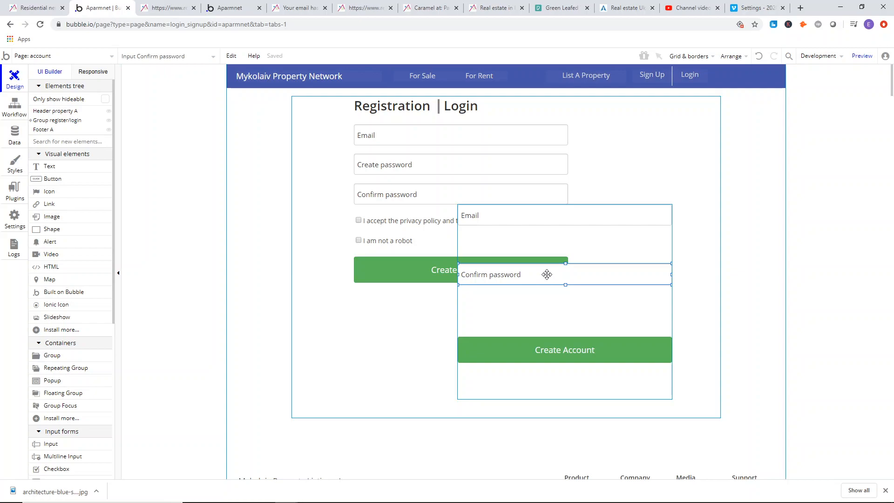
{"action": "left_click", "coordinate": [231, 55]}
{"action": "left_click", "coordinate": [243, 75]}
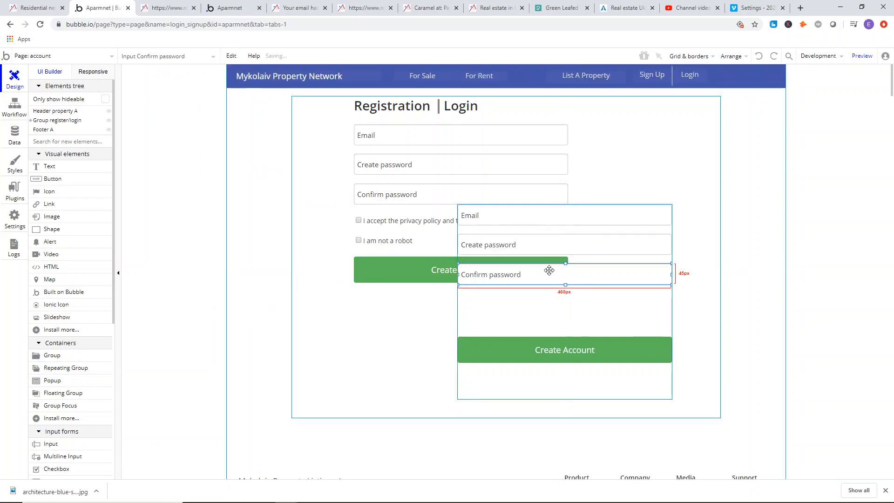
Delete the Confirm password input from Group login and shift the group slightly up and to the right.
{"action": "key", "text": "Delete"}
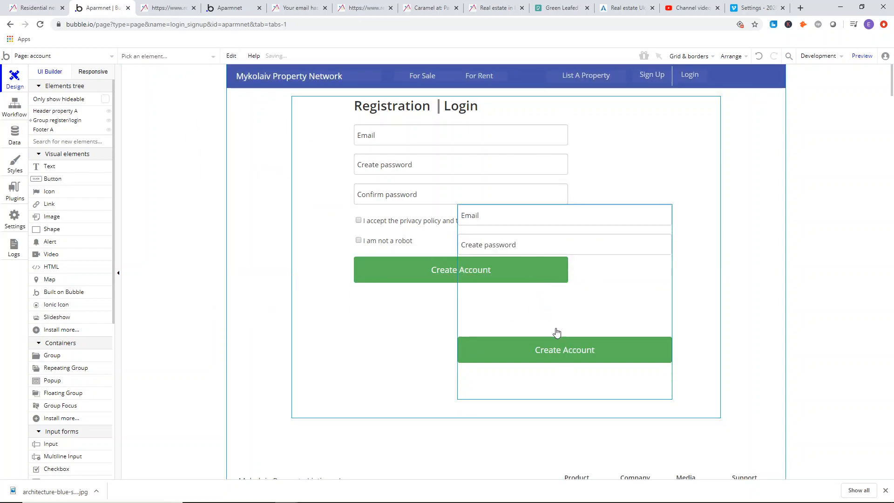
{"action": "left_click_drag", "start_coordinate": [529, 315], "coordinate": [566, 304]}
Change the copied Create Account button's text to "Login" and move the button up beneath Group login's password input.
{"action": "left_click", "coordinate": [589, 344]}
{"action": "double_click", "coordinate": [638, 339]}
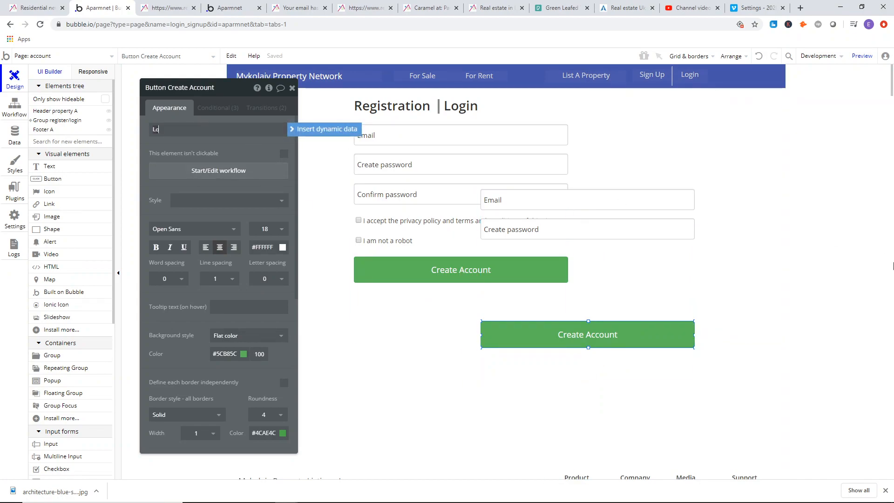
{"action": "type", "text": "Login"}
{"action": "left_click_drag", "start_coordinate": [621, 340], "coordinate": [620, 270]}
Resize Group login to about 460 × 445 px and align it over the registration form at X 133, Y 60.
{"action": "left_click", "coordinate": [596, 370]}
{"action": "mouse_move", "coordinate": [590, 383]}
{"action": "left_mouse_down"}
{"action": "mouse_move", "coordinate": [585, 292]}
{"action": "mouse_move", "coordinate": [589, 371]}
{"action": "left_mouse_up"}
{"action": "left_click_drag", "start_coordinate": [606, 330], "coordinate": [566, 317]}
{"action": "left_click_drag", "start_coordinate": [547, 353], "coordinate": [575, 319]}
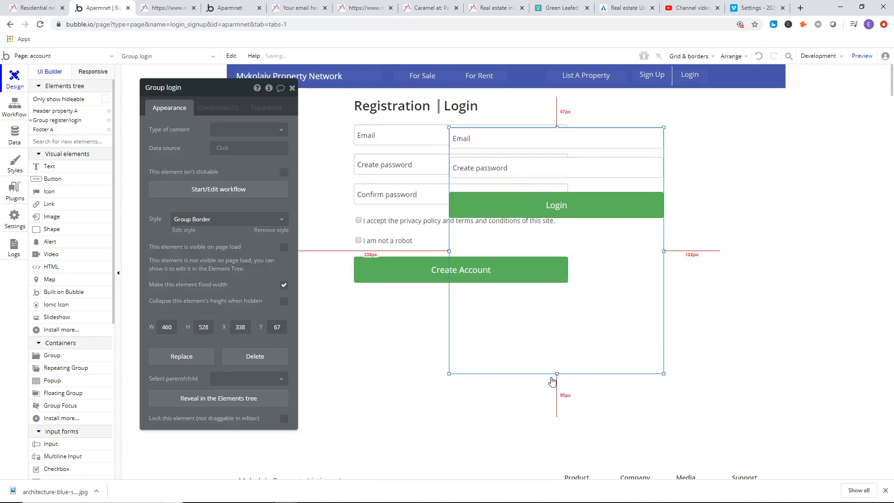
{"action": "left_click_drag", "start_coordinate": [556, 373], "coordinate": [557, 401]}
{"action": "left_click_drag", "start_coordinate": [569, 337], "coordinate": [475, 336]}
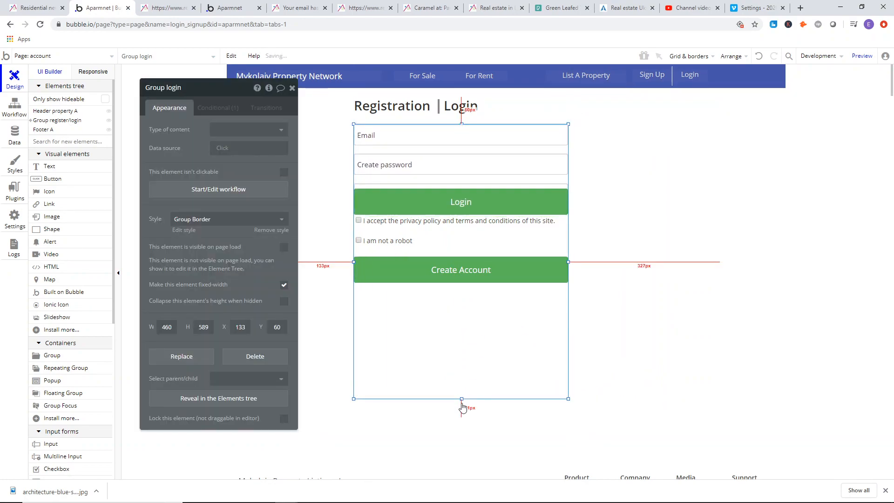
{"action": "left_click_drag", "start_coordinate": [462, 400], "coordinate": [462, 332]}
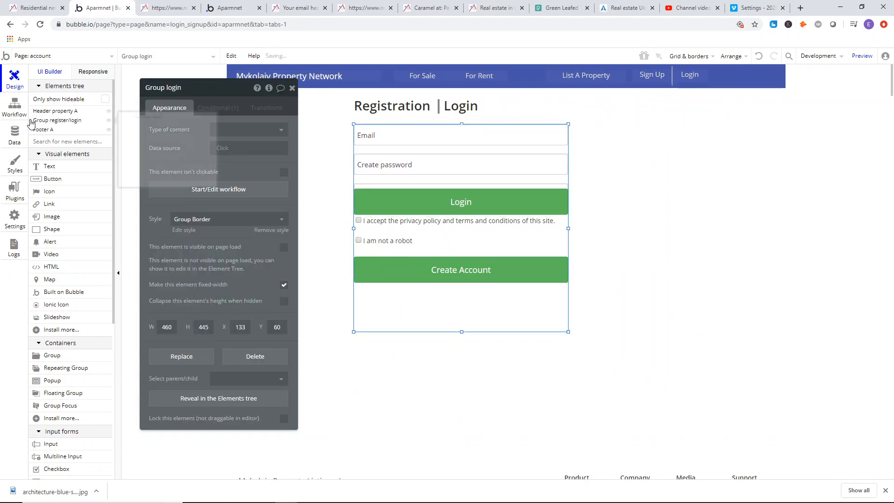
Hide Group register in the editor and shorten Group login to a height of about 366 px.
{"action": "left_click", "coordinate": [31, 121]}
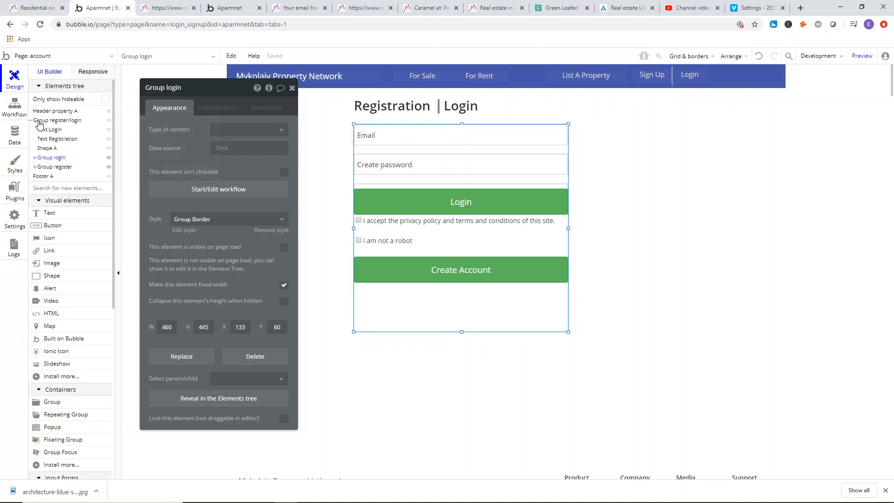
{"action": "left_click", "coordinate": [108, 167]}
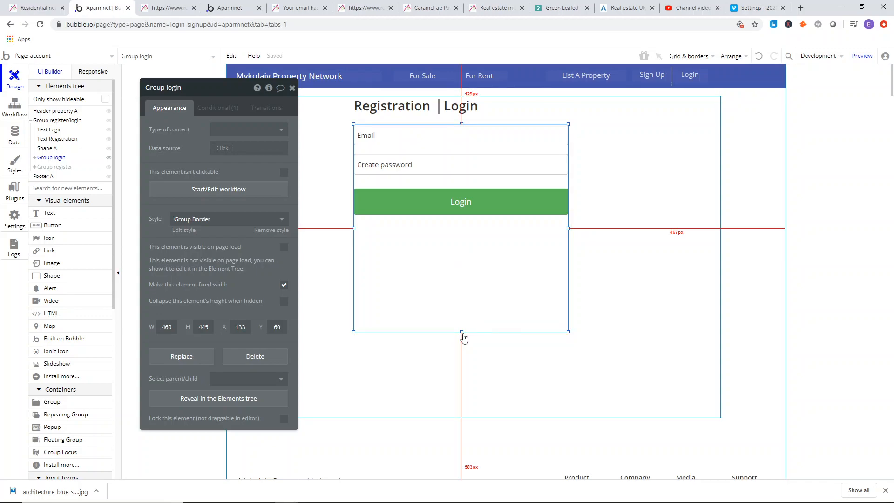
{"action": "left_click_drag", "start_coordinate": [461, 333], "coordinate": [464, 296]}
Lower the Login button and add a "Forgot password?" text about 139 px wide between it and the password input, flush with the form's right edge.
{"action": "left_click_drag", "start_coordinate": [461, 205], "coordinate": [460, 223]}
{"action": "double_click", "coordinate": [458, 187]}
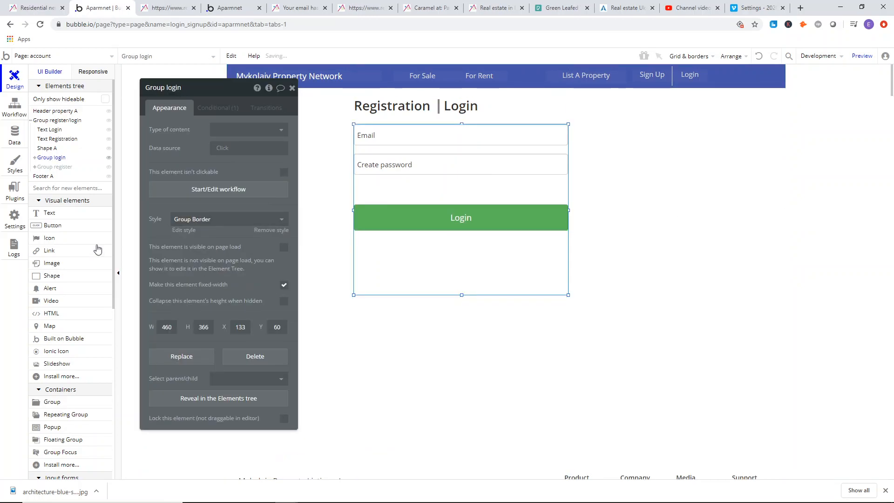
{"action": "left_click", "coordinate": [55, 225]}
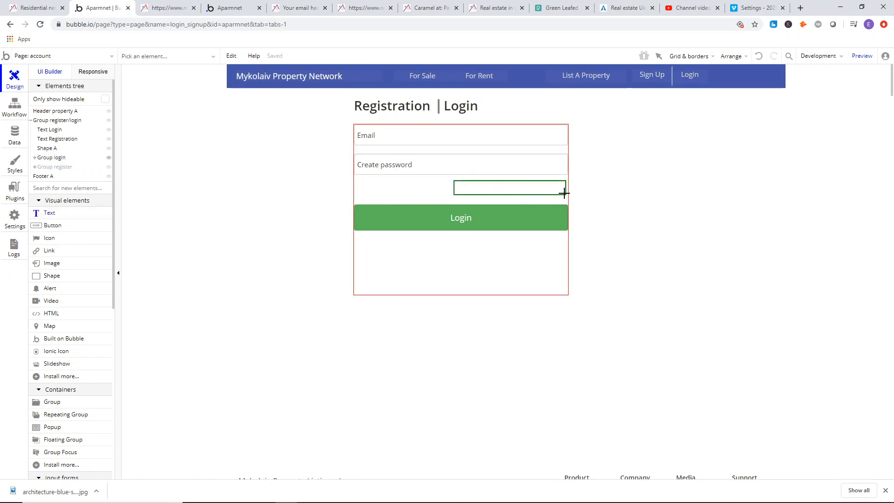
{"action": "left_click_drag", "start_coordinate": [566, 196], "coordinate": [566, 196]}
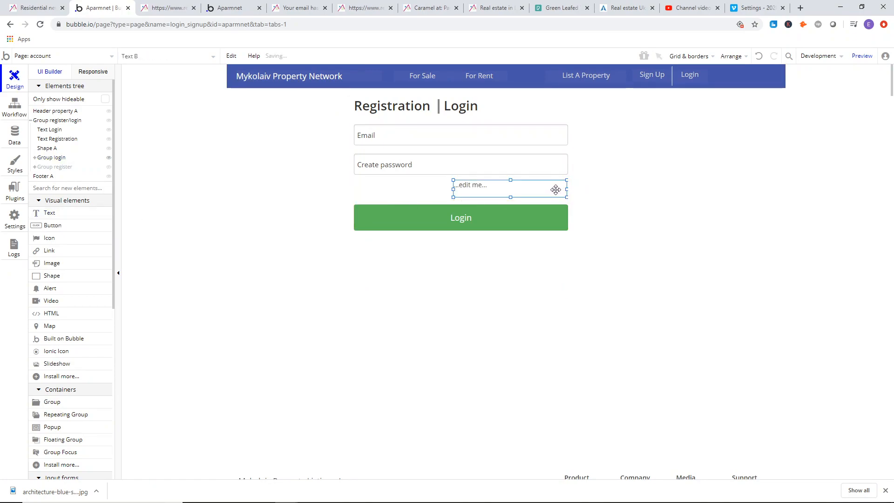
{"action": "double_click", "coordinate": [495, 188]}
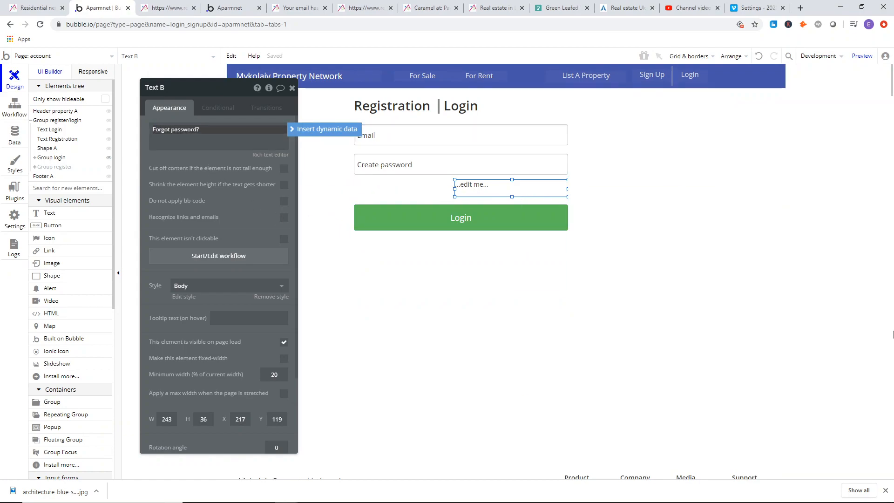
{"action": "left_click_drag", "start_coordinate": [455, 188], "coordinate": [512, 187]}
{"action": "double_click", "coordinate": [517, 191]}
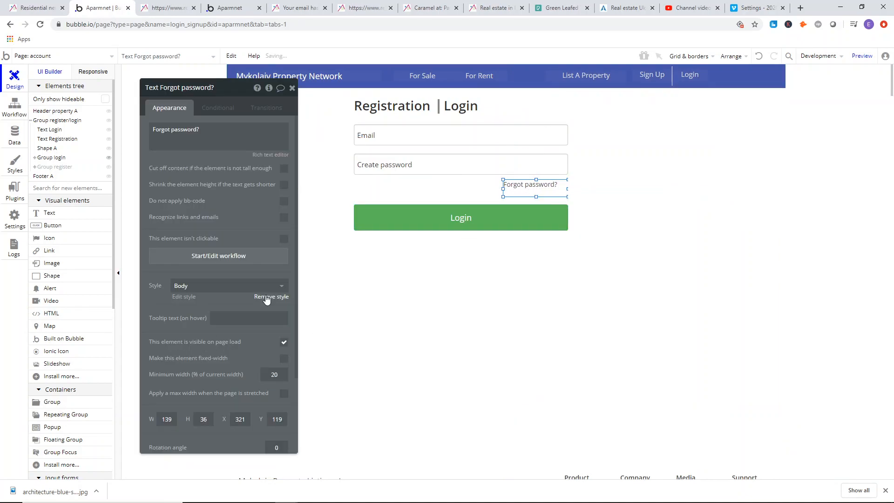
Remove the Body style from the "Forgot password?" text and give it the blue font color #344F99 and font size 16.
{"action": "left_click", "coordinate": [261, 297]}
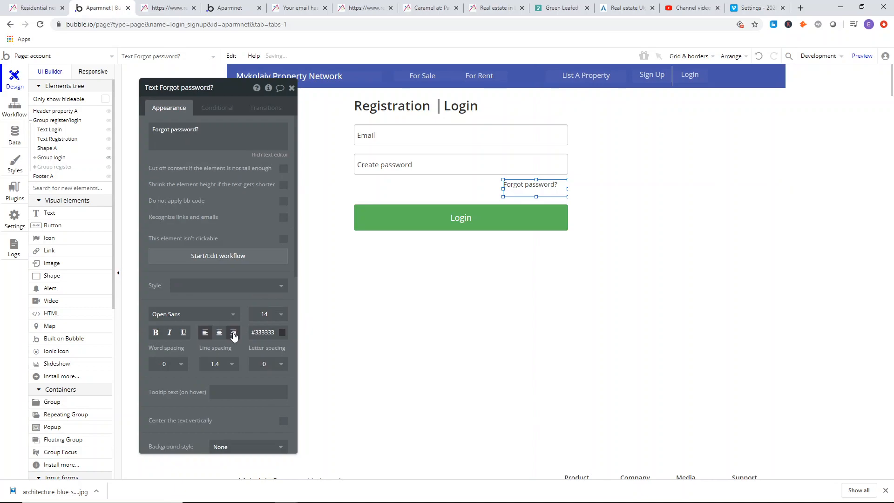
{"action": "left_click", "coordinate": [275, 320]}
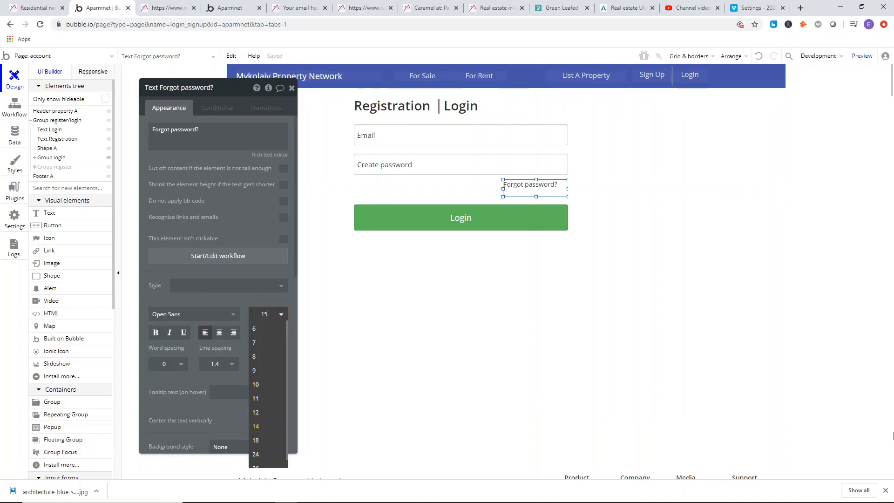
{"action": "key", "text": "Return"}
{"action": "left_click", "coordinate": [276, 332]}
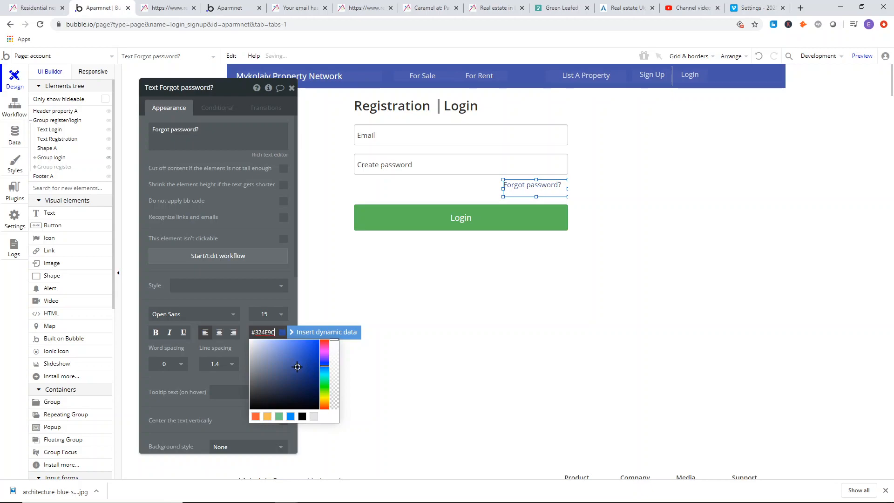
{"action": "left_click", "coordinate": [268, 313]}
{"action": "key", "text": "Down"}
{"action": "key", "text": "Return"}
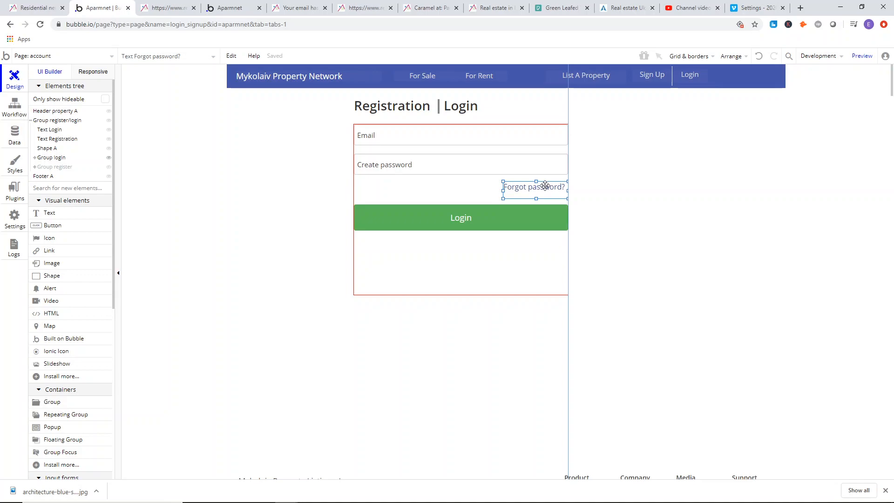
{"action": "left_click", "coordinate": [653, 248]}
{"action": "left_click_drag", "start_coordinate": [566, 204], "coordinate": [565, 200]}
{"action": "left_click", "coordinate": [560, 189]}
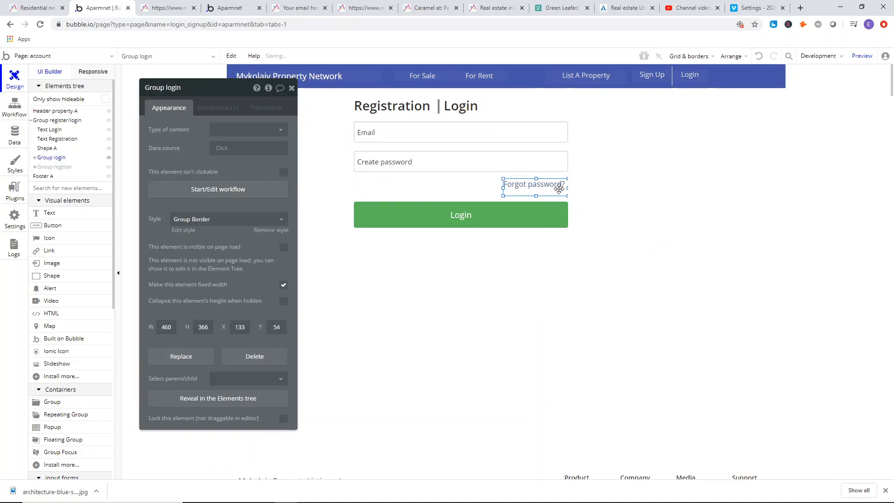
{"action": "left_click", "coordinate": [231, 57]}
{"action": "left_click", "coordinate": [243, 72]}
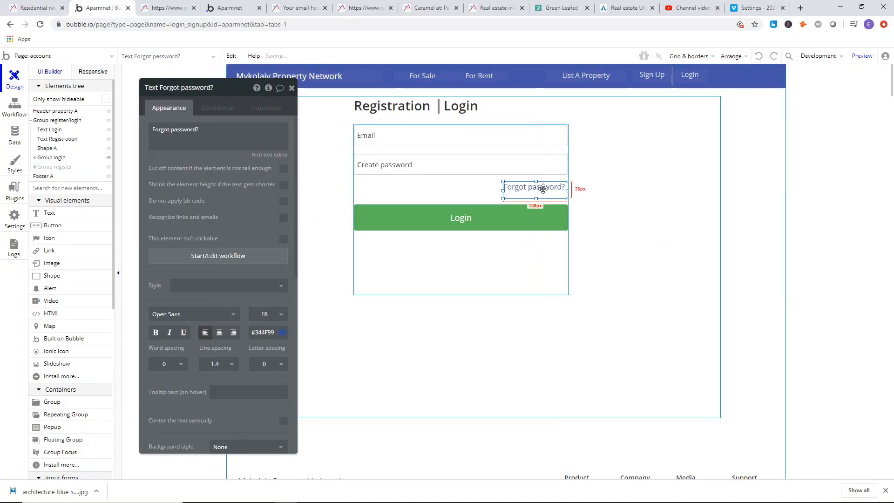
Set the "Forgot password?" text to font size 15 and align it right.
{"action": "left_click", "coordinate": [264, 314]}
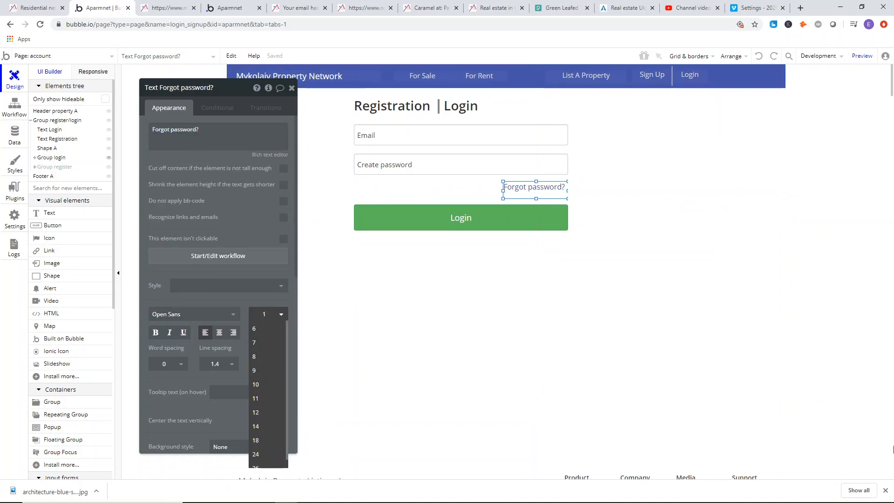
{"action": "type", "text": "5"}
{"action": "key", "text": "Return"}
{"action": "left_click", "coordinate": [233, 333]}
{"action": "left_click", "coordinate": [594, 249]}
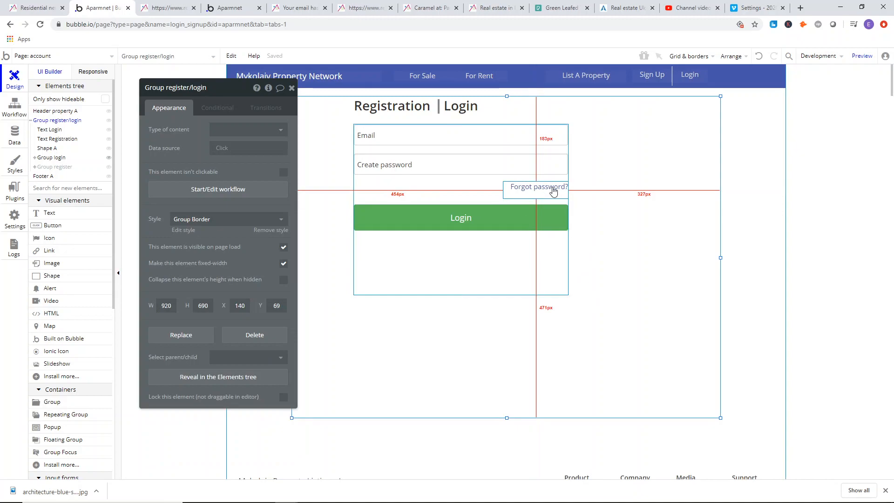
{"action": "left_click", "coordinate": [521, 194]}
{"action": "left_click", "coordinate": [211, 108]}
{"action": "left_click", "coordinate": [211, 130]}
{"action": "left_click", "coordinate": [181, 135]}
{"action": "left_click", "coordinate": [196, 146]}
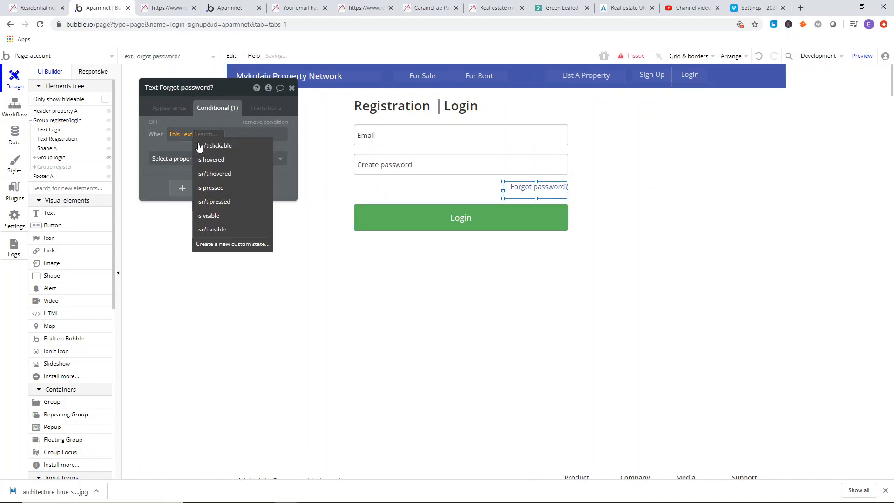
{"action": "left_click", "coordinate": [191, 145]}
{"action": "left_click", "coordinate": [192, 158]}
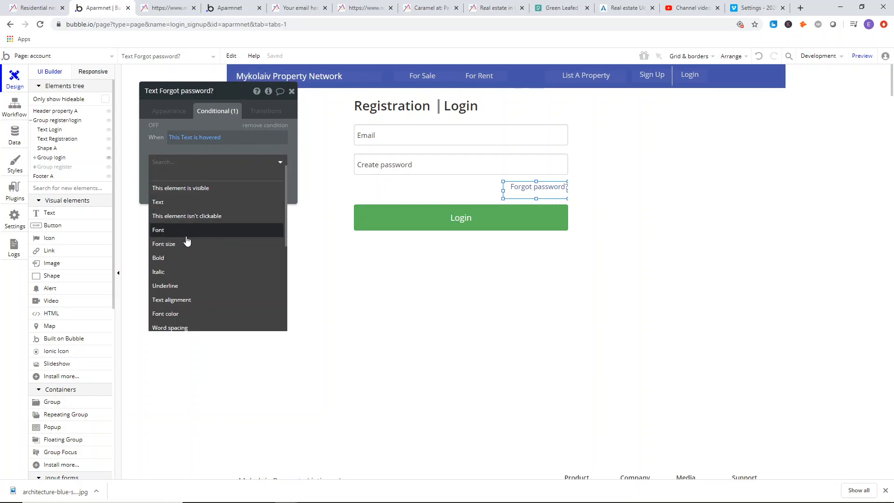
{"action": "left_click", "coordinate": [184, 297]}
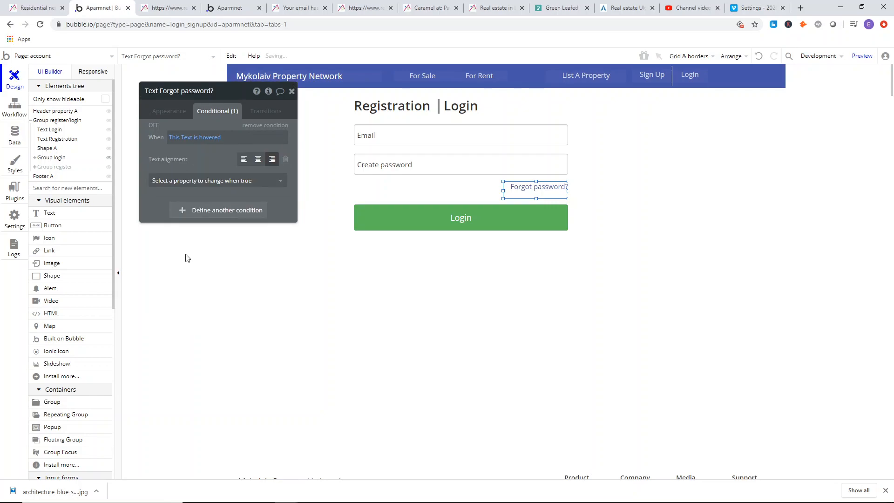
{"action": "left_click", "coordinate": [282, 137]}
Add a condition that underlines the "Forgot password?" text when "This Text is hovered", and close its properties.
{"action": "left_click", "coordinate": [180, 140]}
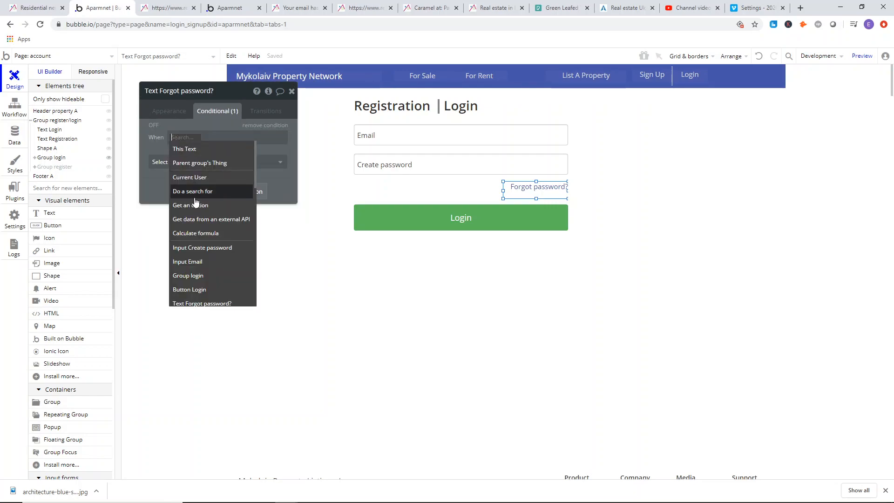
{"action": "left_click", "coordinate": [185, 148]}
{"action": "left_click", "coordinate": [213, 164]}
{"action": "left_click", "coordinate": [195, 162]}
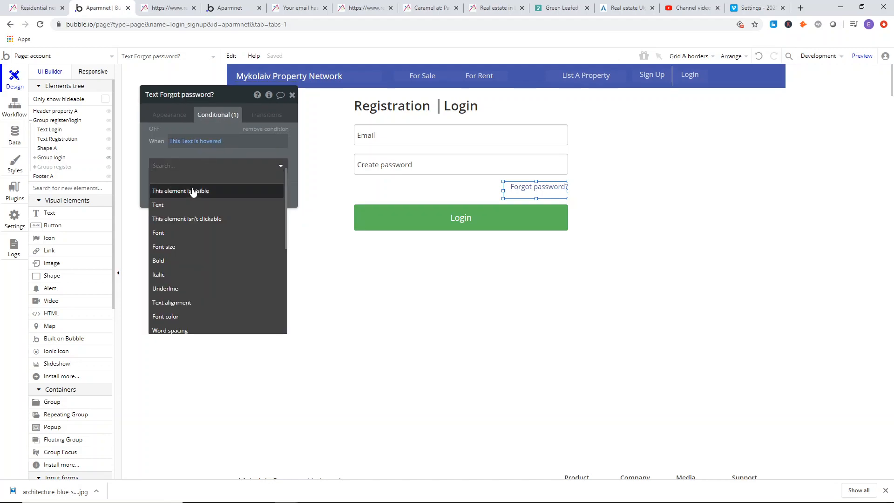
{"action": "left_click", "coordinate": [175, 289]}
{"action": "left_click_drag", "start_coordinate": [269, 165], "coordinate": [270, 165]}
{"action": "left_click", "coordinate": [163, 117]}
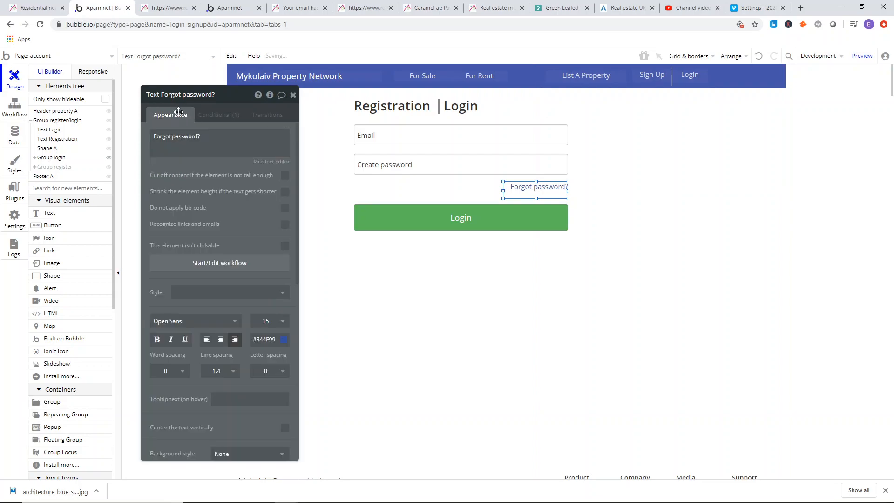
{"action": "left_click", "coordinate": [294, 95]}
{"action": "left_click", "coordinate": [210, 133]}
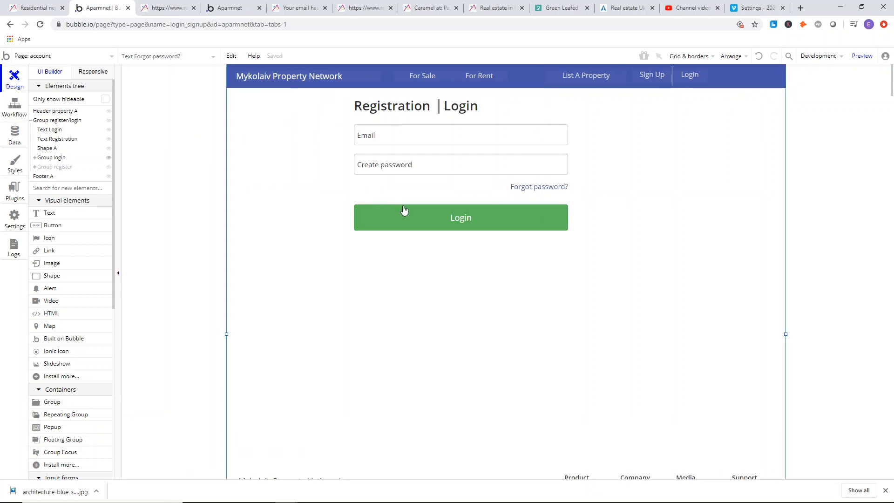
Move the Login button up slightly, closer to the "Forgot password?" text, and compare the form with the reference login page.
{"action": "left_click_drag", "start_coordinate": [474, 221], "coordinate": [472, 216]}
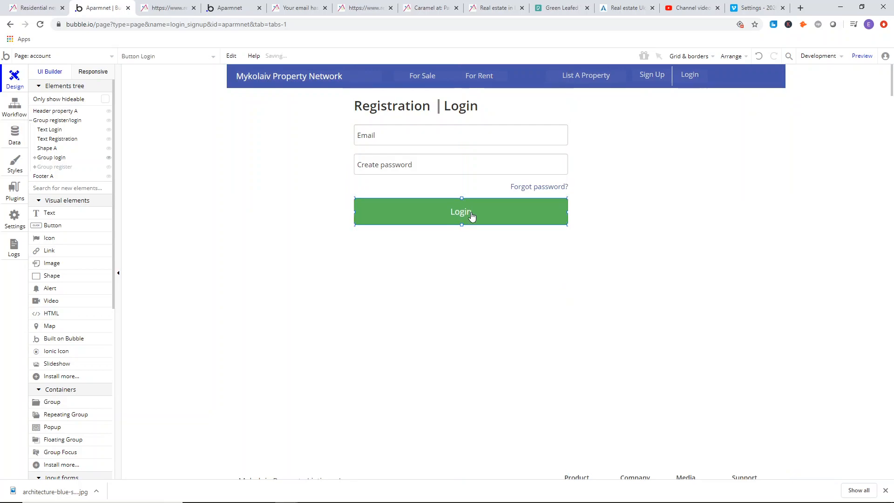
{"action": "left_click", "coordinate": [471, 244]}
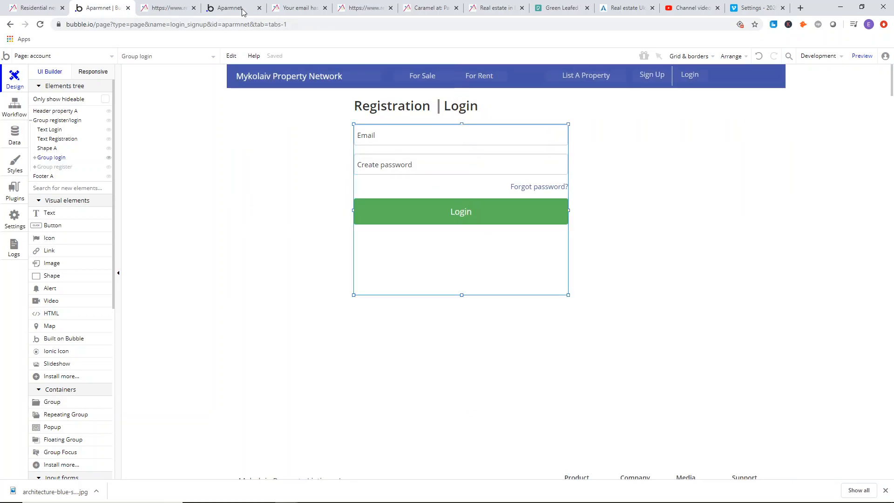
{"action": "left_click", "coordinate": [169, 5]}
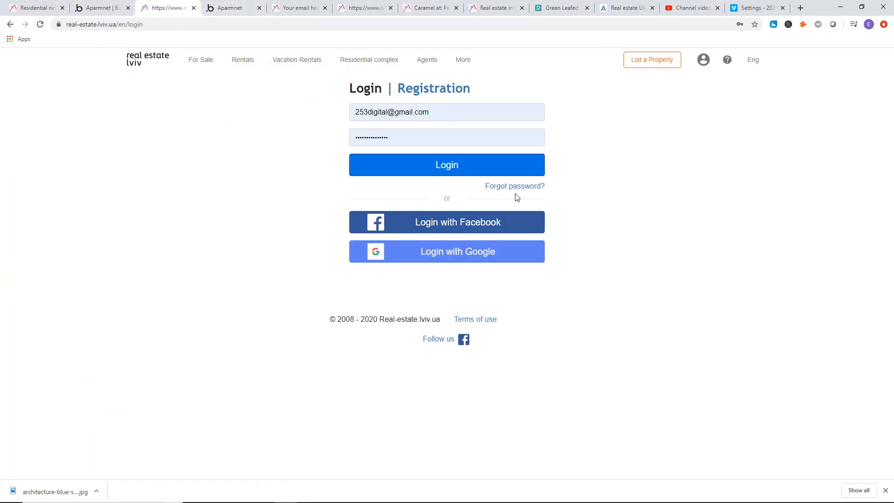
{"action": "left_click", "coordinate": [114, 3]}
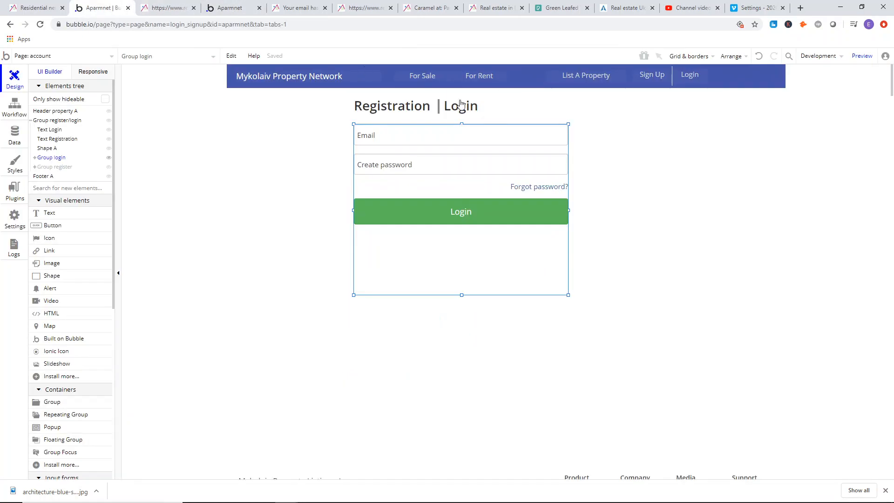
Shorten Group login slightly by raising its lower edge.
{"action": "left_click_drag", "start_coordinate": [471, 214], "coordinate": [471, 214]}
{"action": "left_click", "coordinate": [483, 252]}
{"action": "left_click_drag", "start_coordinate": [463, 295], "coordinate": [462, 281]}
Refresh the account page preview beside the editor tab, toggle between Registration and Login, and test the login form's inputs.
{"action": "left_click", "coordinate": [247, 9]}
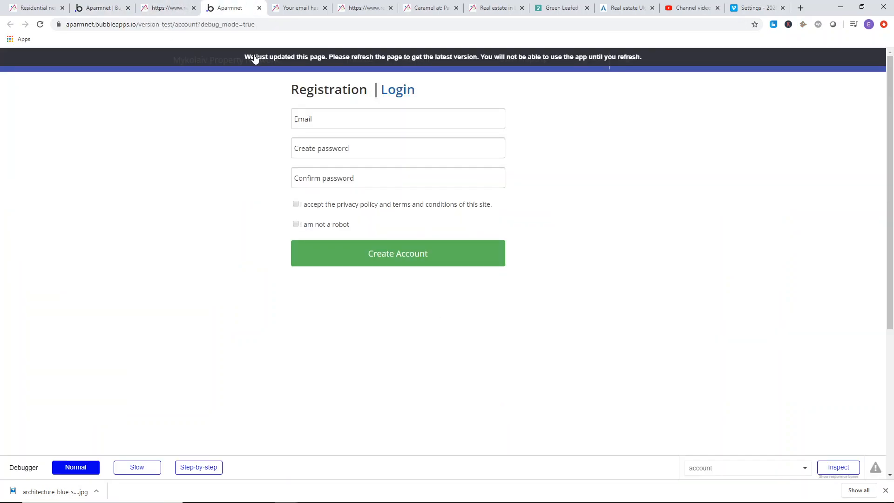
{"action": "left_click_drag", "start_coordinate": [234, 4], "coordinate": [170, 6]}
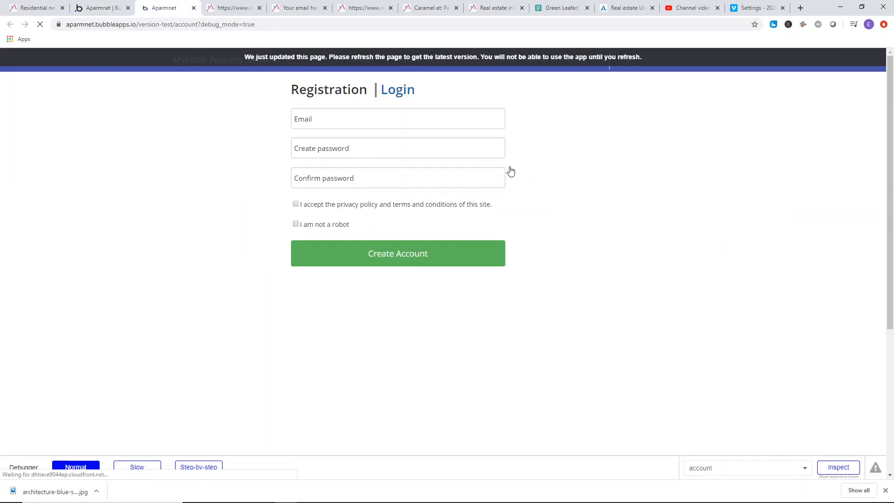
{"action": "left_click", "coordinate": [330, 95]}
{"action": "left_click", "coordinate": [408, 95]}
{"action": "left_click", "coordinate": [359, 92]}
{"action": "left_click", "coordinate": [398, 90]}
{"action": "left_click", "coordinate": [397, 124]}
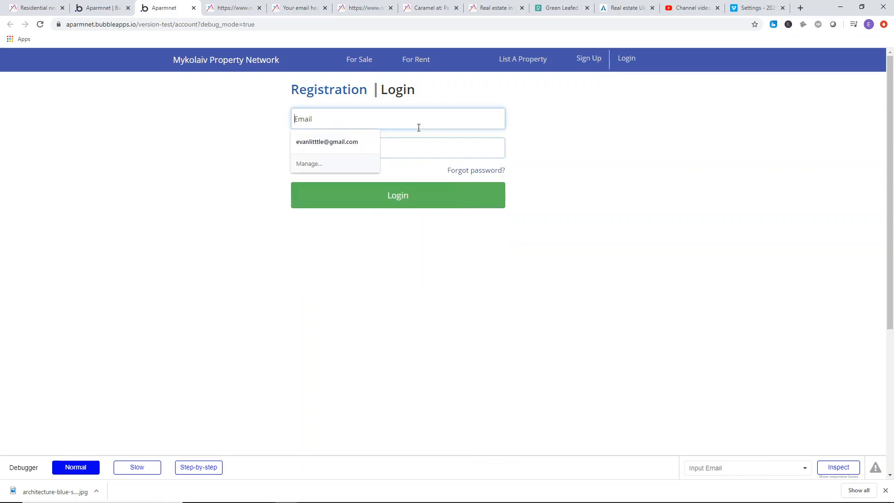
{"action": "left_click", "coordinate": [488, 145]}
{"action": "left_click", "coordinate": [516, 144]}
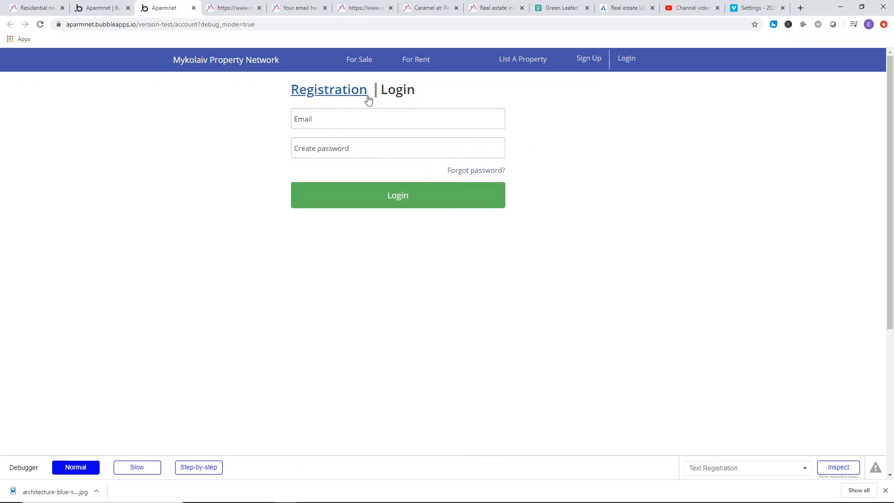
Switch to Registration and back to Login in the preview, and check the focus styling of the Email and password inputs.
{"action": "left_click", "coordinate": [321, 92]}
{"action": "left_click", "coordinate": [396, 92]}
{"action": "left_click", "coordinate": [391, 119]}
{"action": "left_click", "coordinate": [426, 147]}
{"action": "left_click", "coordinate": [543, 138]}
{"action": "left_click", "coordinate": [435, 120]}
{"action": "left_click", "coordinate": [420, 155]}
{"action": "left_click", "coordinate": [513, 156]}
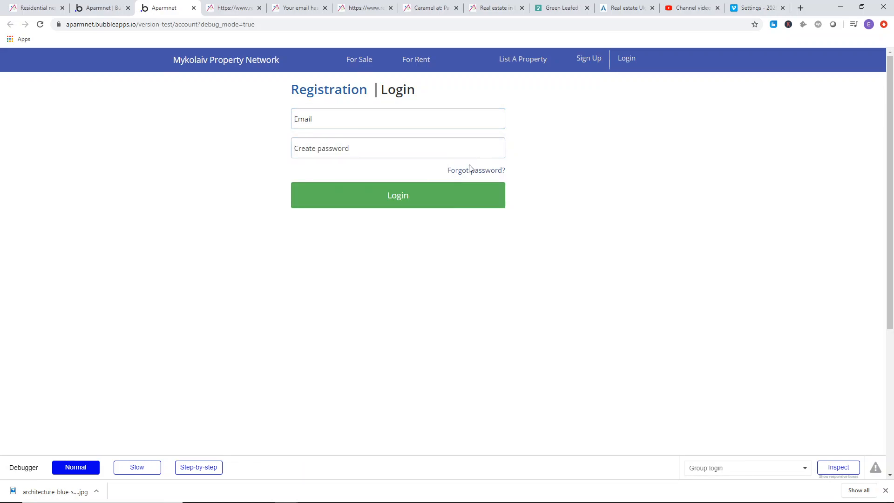
Return to the Registration form in the preview and check the focus styling of its email, password and confirmation inputs.
{"action": "left_click", "coordinate": [361, 92]}
{"action": "left_click", "coordinate": [469, 124]}
{"action": "left_click", "coordinate": [482, 143]}
{"action": "left_click", "coordinate": [495, 176]}
{"action": "left_click", "coordinate": [531, 179]}
{"action": "left_click", "coordinate": [435, 218]}
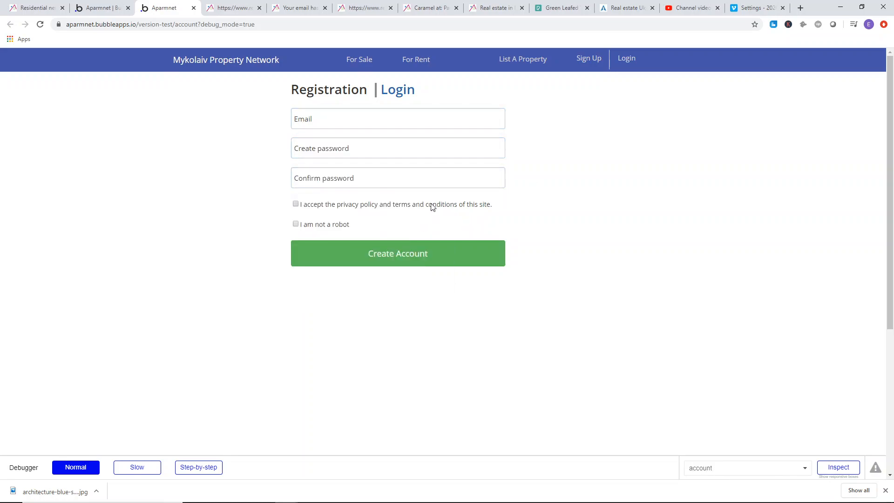
Tick the terms and robot checkboxes in the preview, and in the editor hide Group login and show Group register.
{"action": "left_click", "coordinate": [319, 225]}
{"action": "left_click", "coordinate": [392, 206]}
{"action": "left_click", "coordinate": [104, 7]}
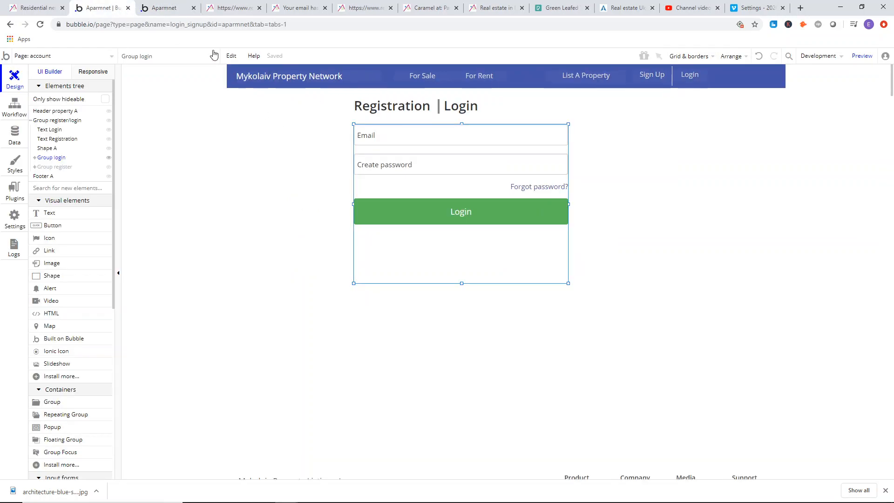
{"action": "left_click", "coordinate": [109, 158]}
{"action": "left_click", "coordinate": [109, 167]}
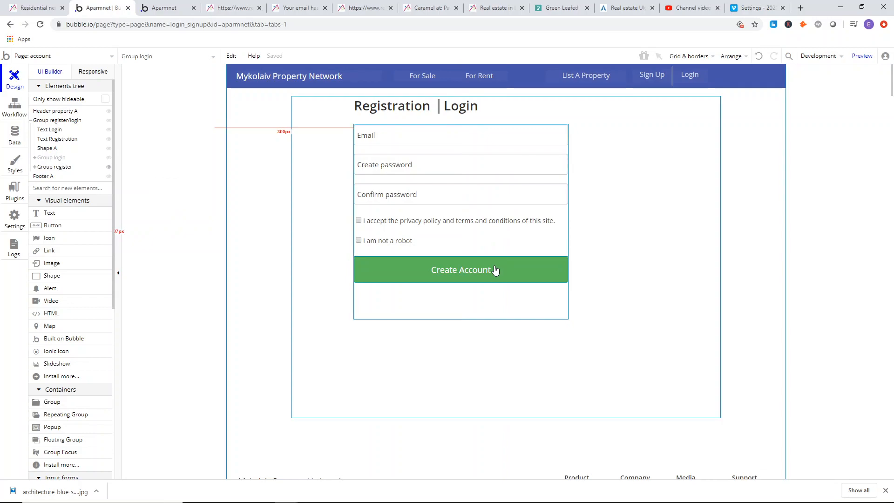
{"action": "left_click", "coordinate": [170, 105]}
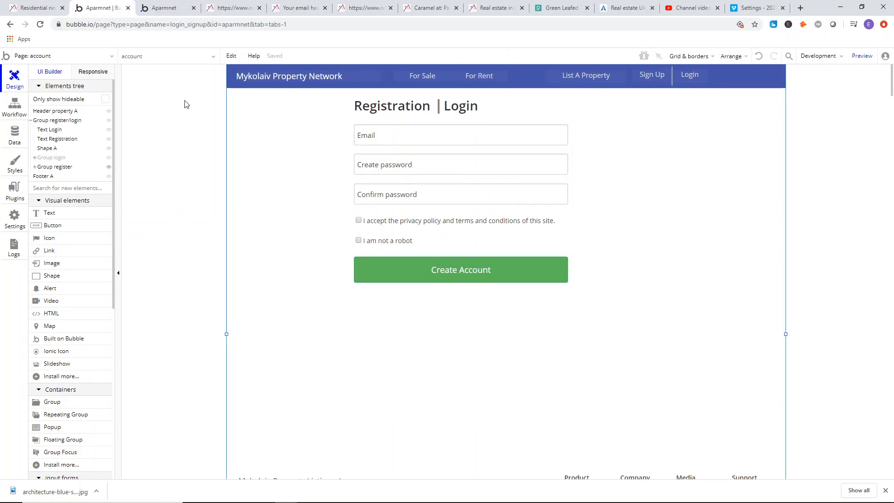
Review the reference site's email-confirmation page and place its browser tab beside the account preview.
{"action": "left_click", "coordinate": [235, 7]}
{"action": "left_click", "coordinate": [297, 5]}
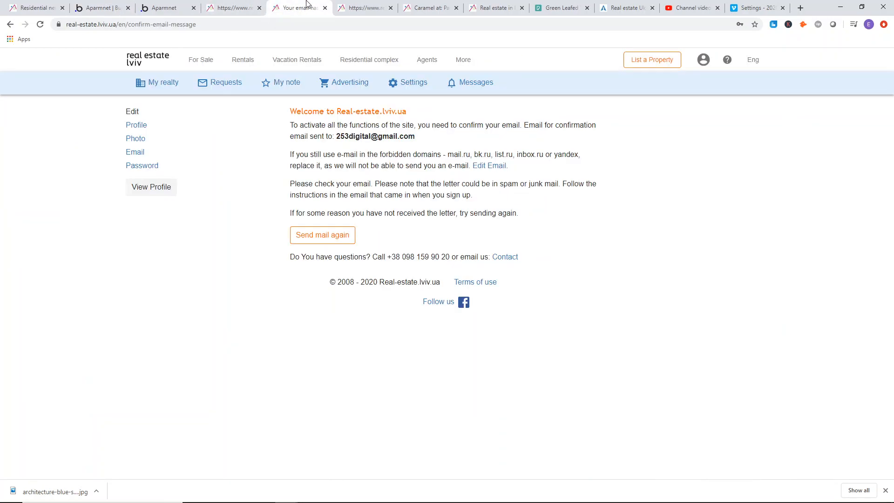
{"action": "left_click_drag", "start_coordinate": [264, 140], "coordinate": [412, 186]}
{"action": "left_click_drag", "start_coordinate": [440, 196], "coordinate": [445, 196]}
{"action": "left_click", "coordinate": [233, 8]}
{"action": "left_click", "coordinate": [282, 8]}
{"action": "left_click_drag", "start_coordinate": [296, 8], "coordinate": [233, 8]}
{"action": "left_click", "coordinate": [167, 8]}
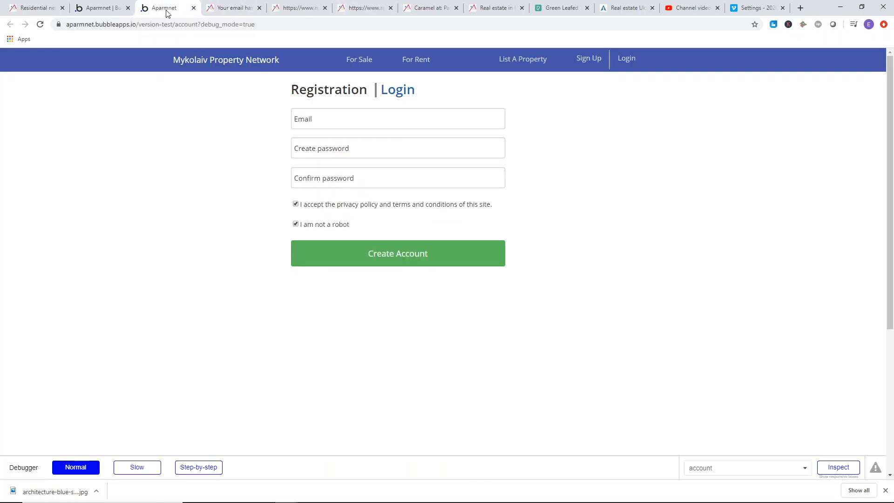
Create a new page named profile, cloned from the account page.
{"action": "left_click", "coordinate": [91, 5]}
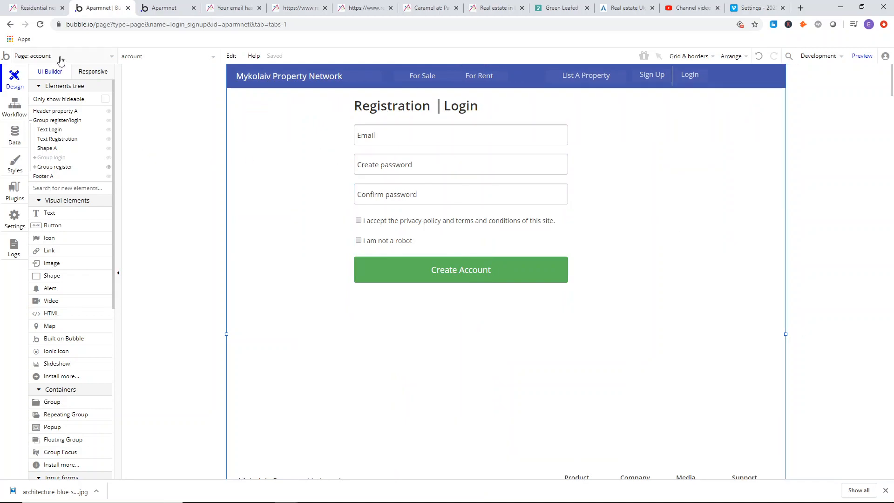
{"action": "left_click", "coordinate": [65, 55]}
{"action": "left_click", "coordinate": [46, 136]}
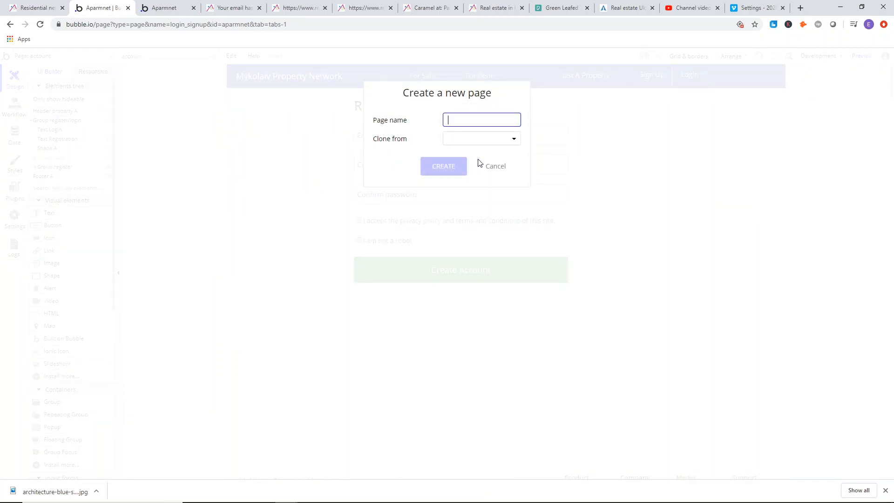
{"action": "type", "text": "ac"}
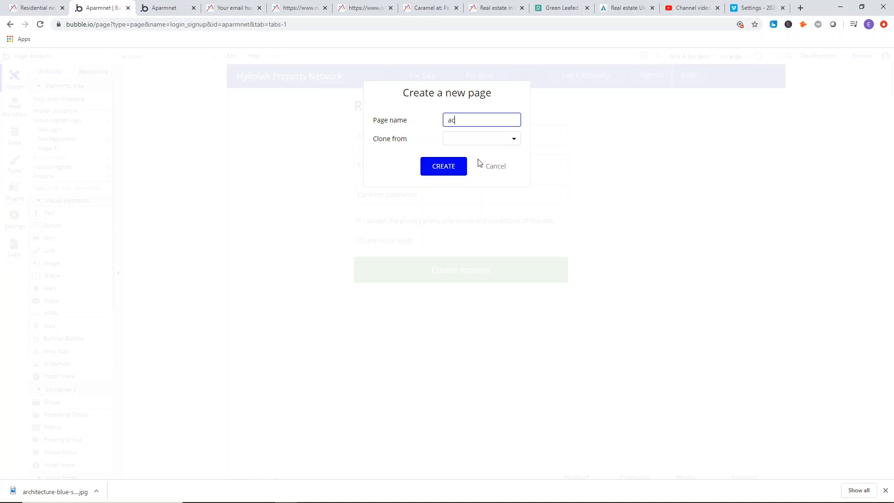
{"action": "type", "text": "c"}
{"action": "key", "text": "BackSpace"}
{"action": "key", "text": "BackSpace"}
{"action": "key", "text": "BackSpace"}
{"action": "type", "text": "pro"}
{"action": "left_click", "coordinate": [475, 138]}
{"action": "left_click", "coordinate": [475, 182]}
{"action": "key", "text": "Return"}
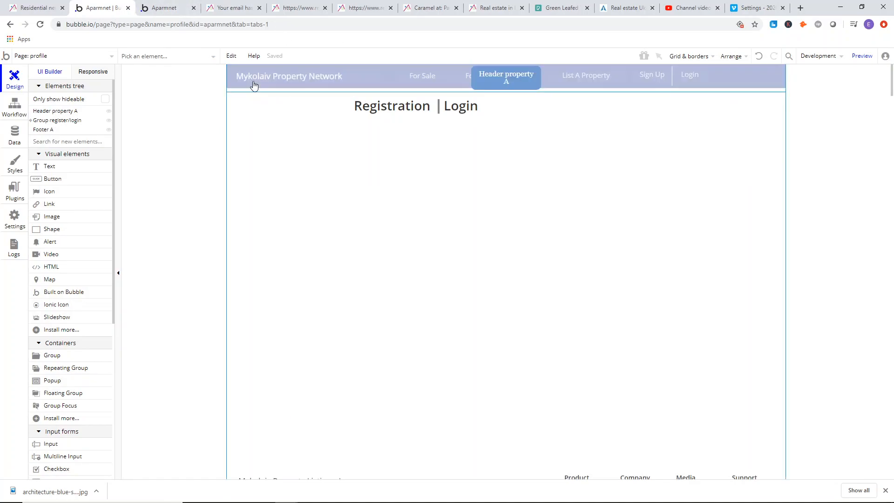
Place the reference site's email-confirmation tab beside the editor tab and open its View Profile page in a new tab.
{"action": "left_click", "coordinate": [163, 8]}
{"action": "left_click", "coordinate": [223, 5]}
{"action": "left_click_drag", "start_coordinate": [225, 5], "coordinate": [181, 6]}
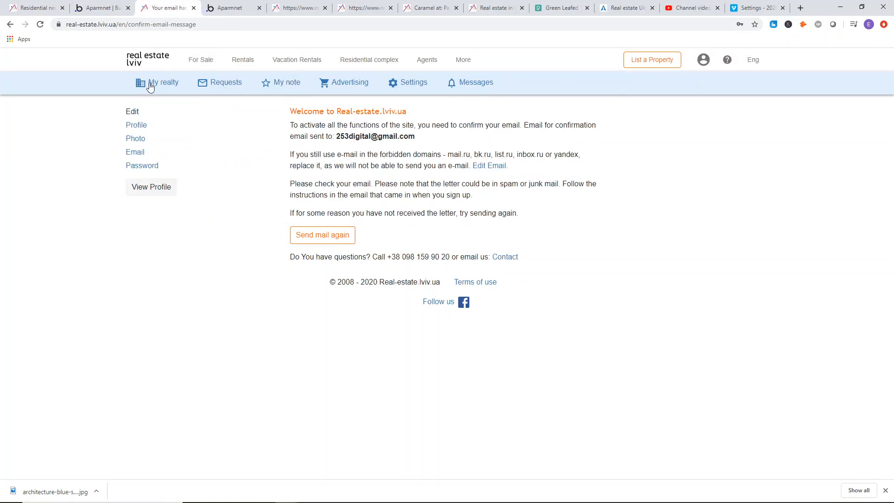
{"action": "right_click", "coordinate": [155, 195]}
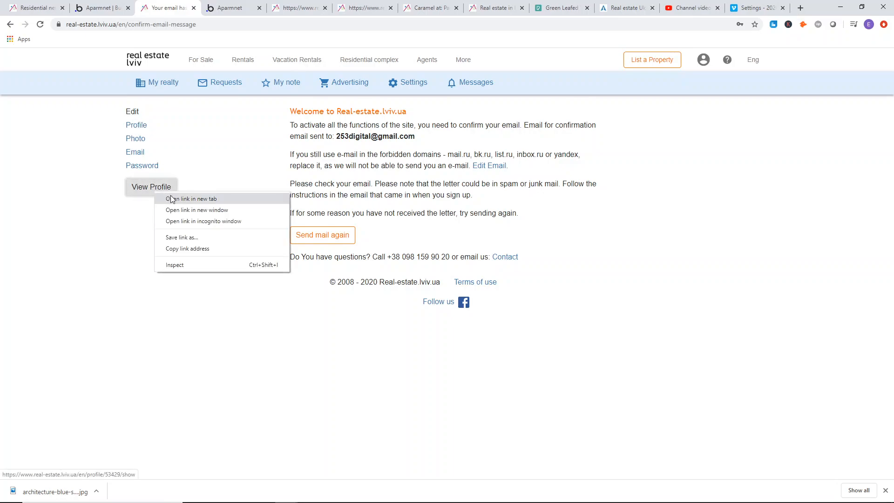
{"action": "left_click", "coordinate": [179, 199]}
{"action": "left_click", "coordinate": [213, 9]}
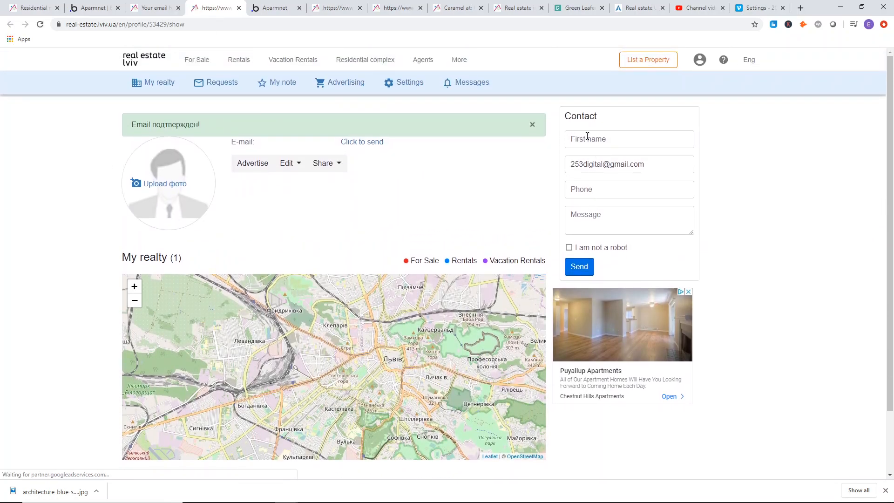
Compare the reference site's email-confirmation page with its profile page.
{"action": "key", "text": "ctrl+shift+Tab"}
{"action": "left_click", "coordinate": [209, 10]}
{"action": "left_click", "coordinate": [170, 7]}
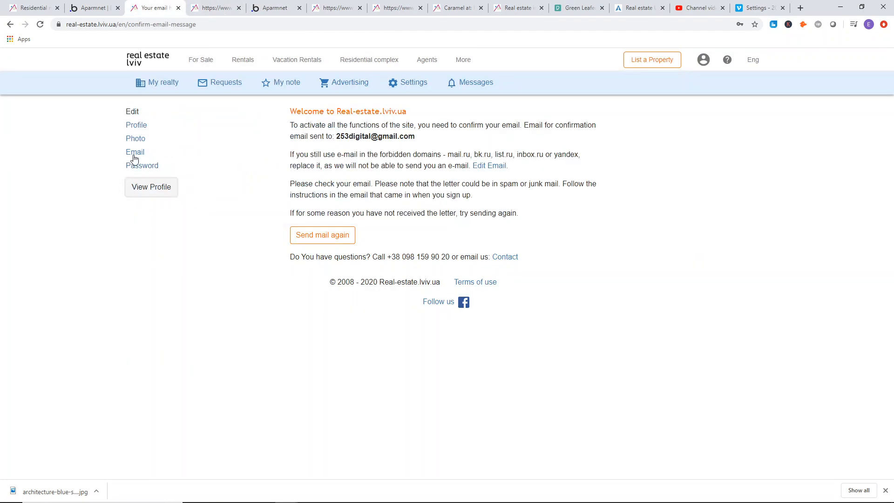
{"action": "left_click", "coordinate": [213, 5]}
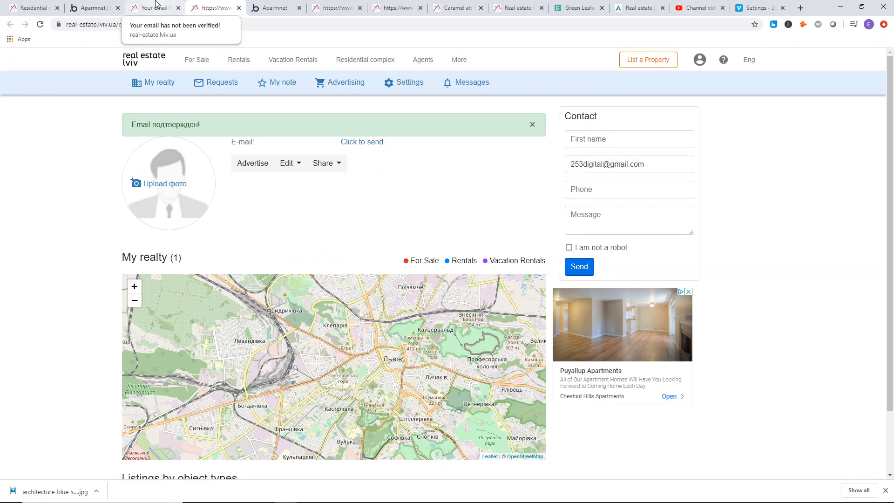
{"action": "left_click", "coordinate": [156, 5]}
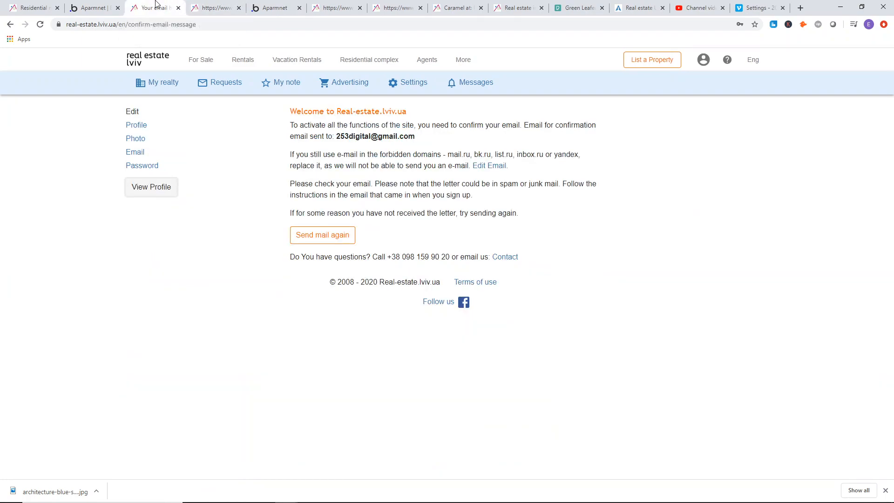
Move Group register/login lower on the profile page, away from the header, and recheck the reference layout.
{"action": "left_click", "coordinate": [93, 4]}
{"action": "left_click_drag", "start_coordinate": [385, 166], "coordinate": [370, 225]}
{"action": "scroll", "coordinate": [303, 215], "scroll_direction": "down", "scroll_amount": 4}
{"action": "left_click", "coordinate": [336, 334]}
{"action": "scroll", "coordinate": [277, 238], "scroll_direction": "up", "scroll_amount": 1}
{"action": "scroll", "coordinate": [277, 238], "scroll_direction": "up", "scroll_amount": 3}
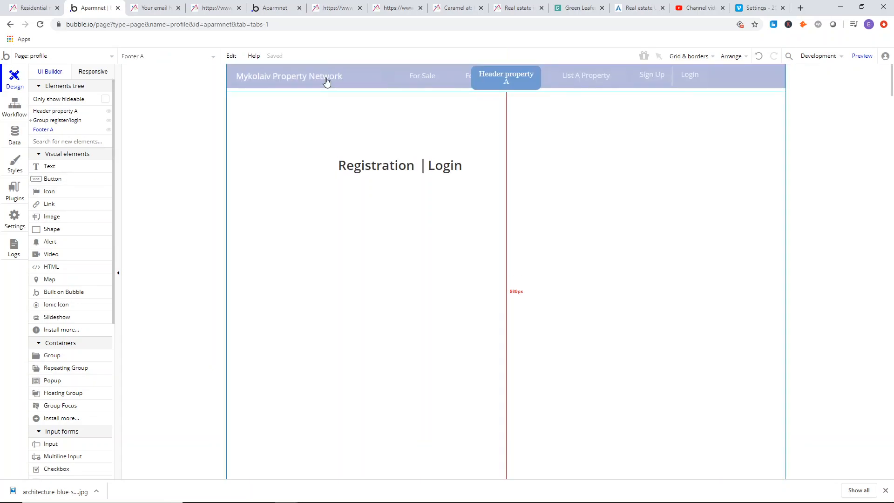
{"action": "left_click_drag", "start_coordinate": [339, 205], "coordinate": [372, 191]}
{"action": "left_click", "coordinate": [151, 5]}
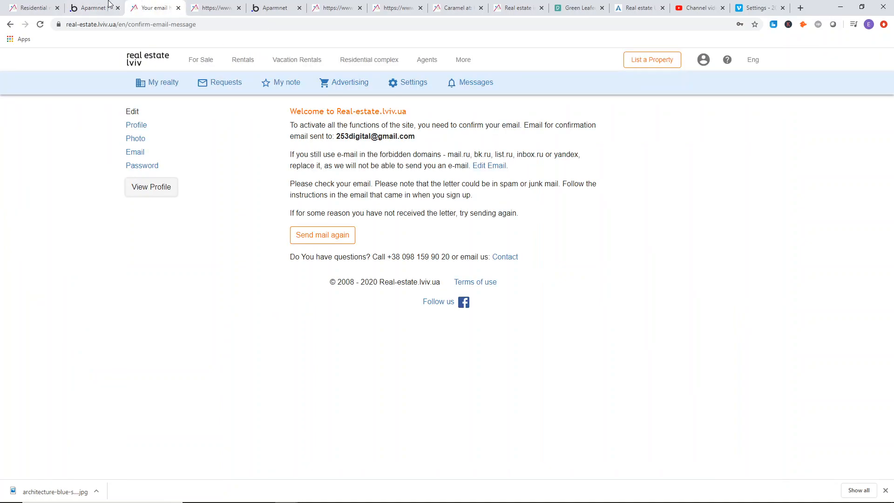
{"action": "left_click", "coordinate": [98, 3]}
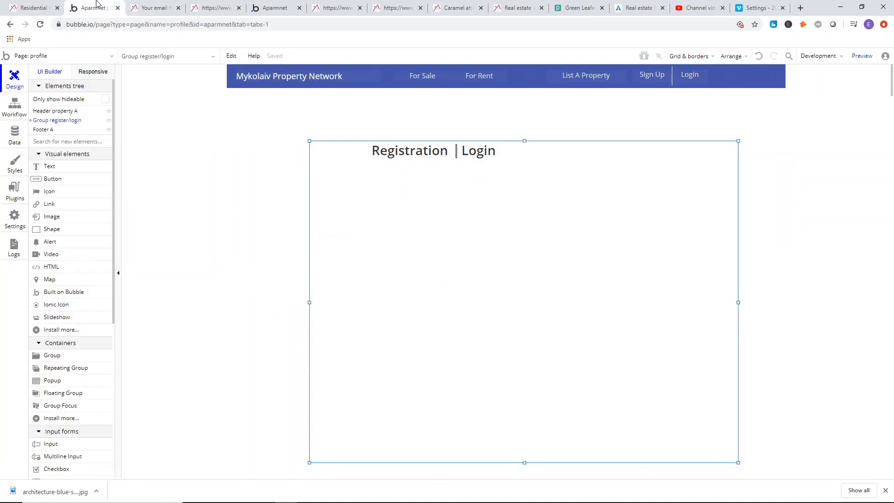
Add a text element of 168 by 36 below the header's site name, reading "Login Credentials".
{"action": "left_click", "coordinate": [49, 166]}
{"action": "mouse_move", "coordinate": [265, 106]}
{"action": "left_mouse_down"}
{"action": "mouse_move", "coordinate": [315, 130]}
{"action": "mouse_move", "coordinate": [338, 129]}
{"action": "mouse_move", "coordinate": [277, 117]}
{"action": "left_mouse_up"}
{"action": "left_click", "coordinate": [296, 113]}
{"action": "double_click", "coordinate": [277, 116]}
{"action": "left_click", "coordinate": [154, 8]}
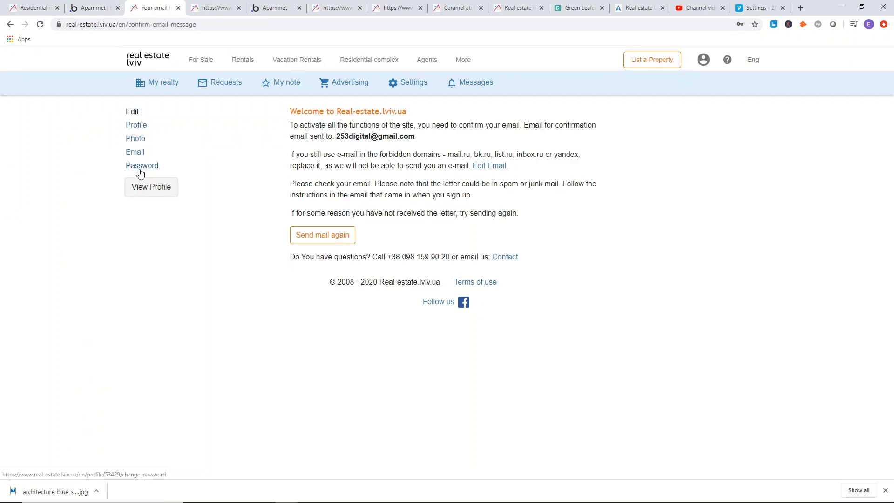
{"action": "left_click", "coordinate": [93, 8]}
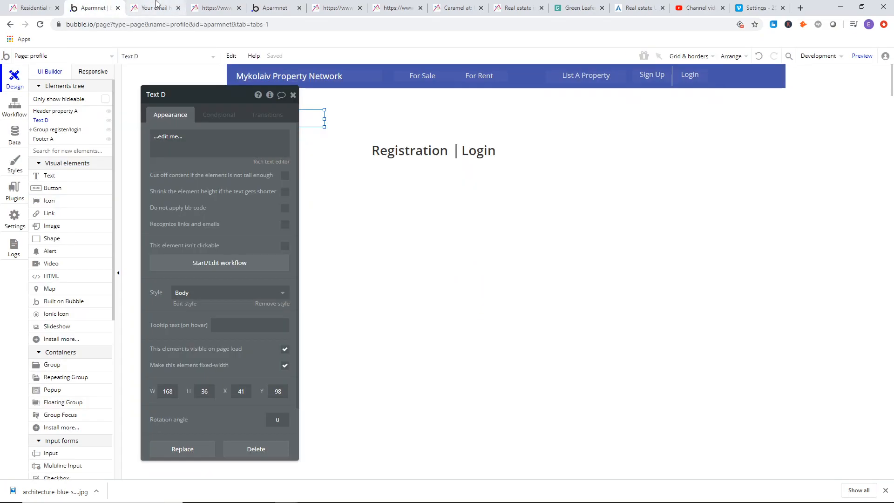
{"action": "left_click_drag", "start_coordinate": [175, 178], "coordinate": [425, 210]}
{"action": "left_click", "coordinate": [483, 183]}
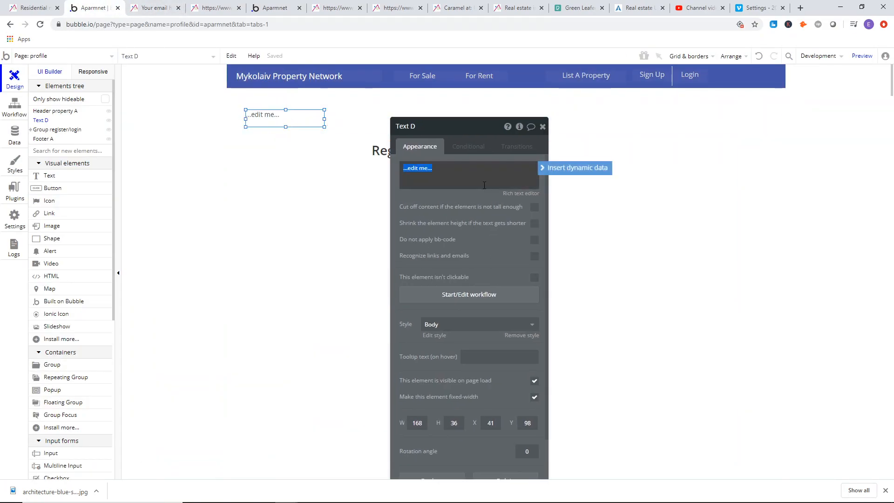
{"action": "type", "text": "E"}
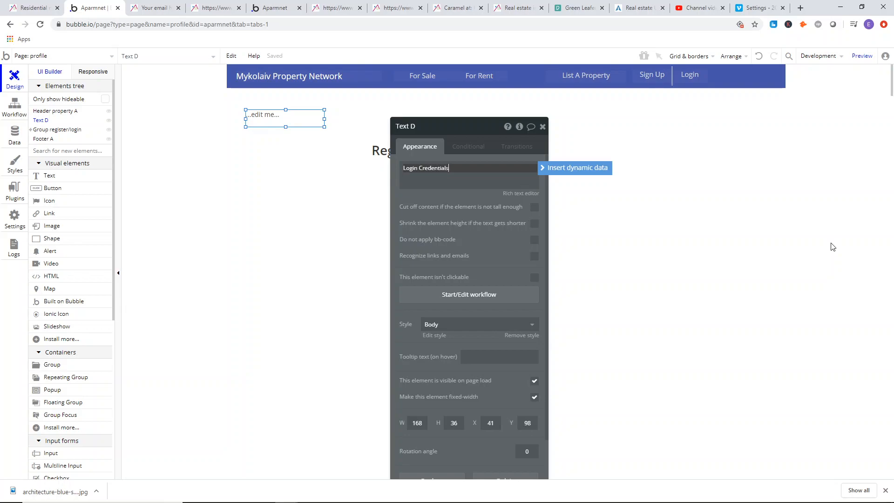
Remove the style from the Login Credentials text, set its font size to 16, and move it slightly down.
{"action": "right_click", "coordinate": [282, 114]}
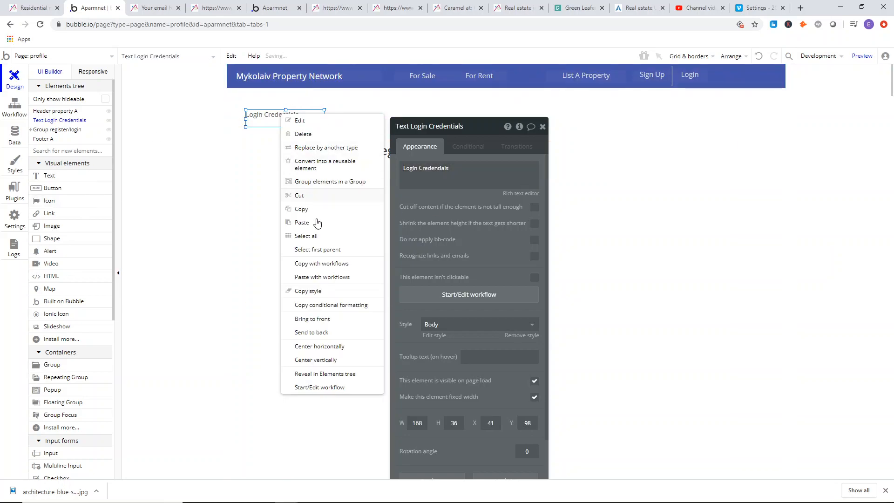
{"action": "left_click", "coordinate": [522, 336]}
{"action": "left_click", "coordinate": [529, 352]}
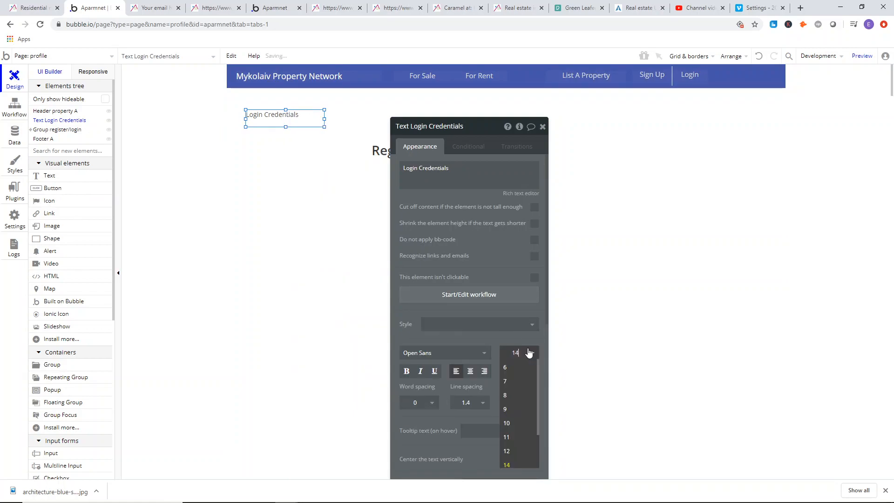
{"action": "type", "text": "15"}
{"action": "key", "text": "Return"}
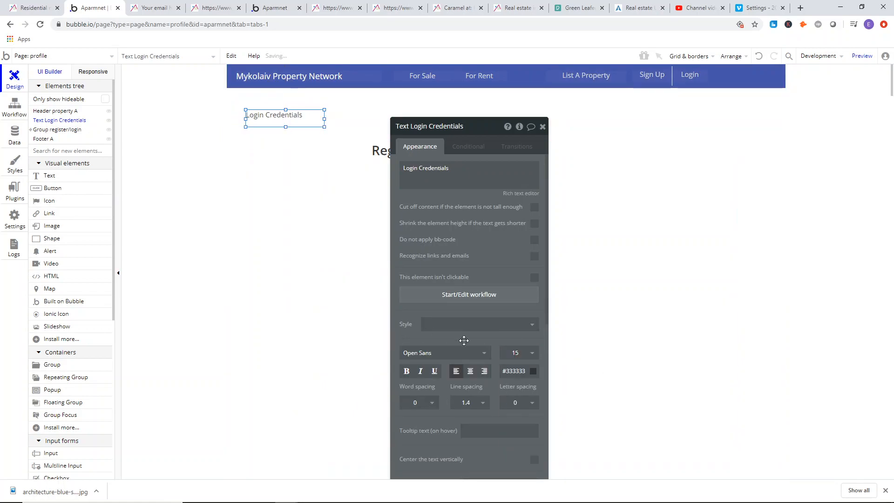
{"action": "left_click", "coordinate": [517, 354]}
{"action": "left_click", "coordinate": [516, 368]}
{"action": "left_click_drag", "start_coordinate": [254, 125], "coordinate": [283, 140]}
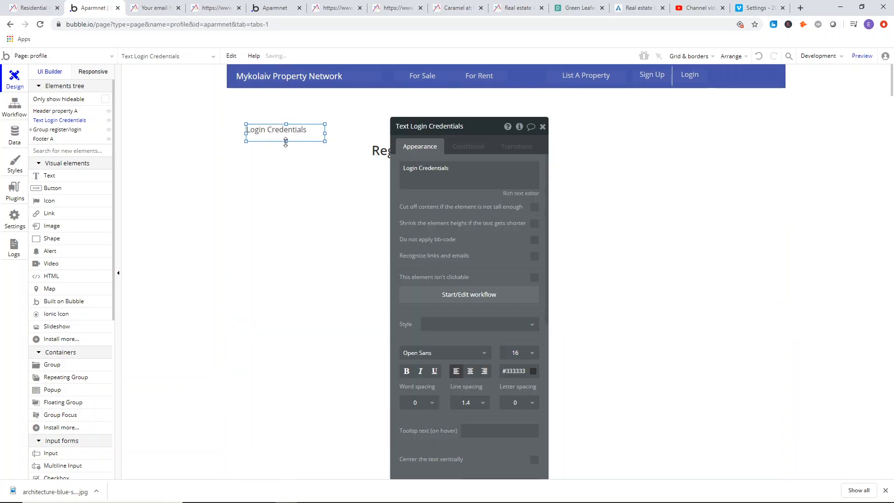
Delete Group register/login from the profile page.
{"action": "left_click", "coordinate": [374, 188]}
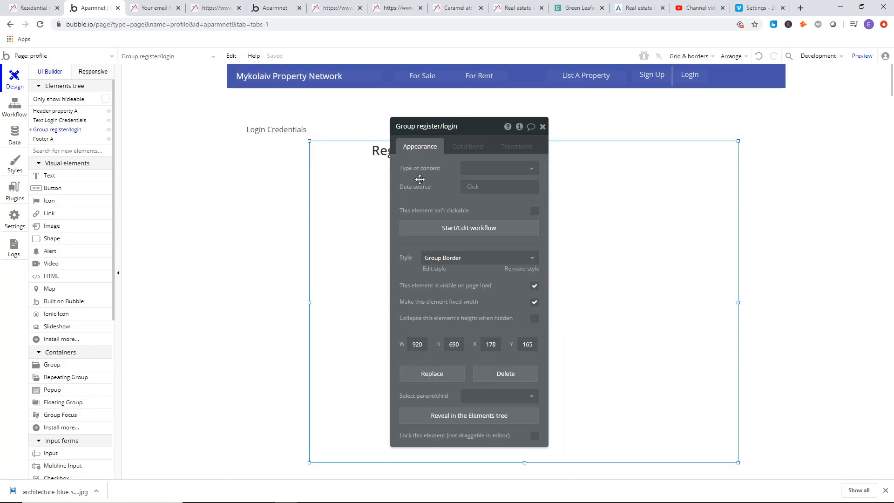
{"action": "left_click", "coordinate": [544, 126]}
{"action": "key", "text": "Delete"}
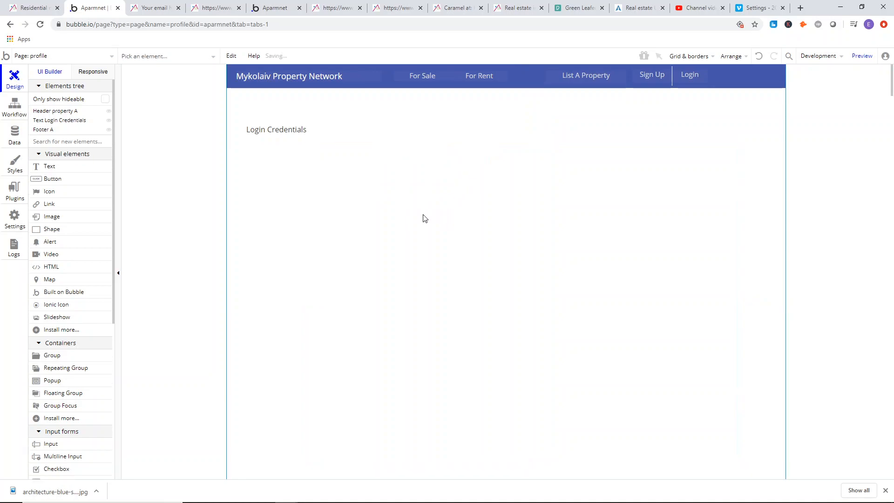
Duplicate the Login Credentials text and place the copy directly beneath the original.
{"action": "right_click", "coordinate": [276, 133]}
{"action": "left_click", "coordinate": [306, 229]}
{"action": "right_click", "coordinate": [299, 193]}
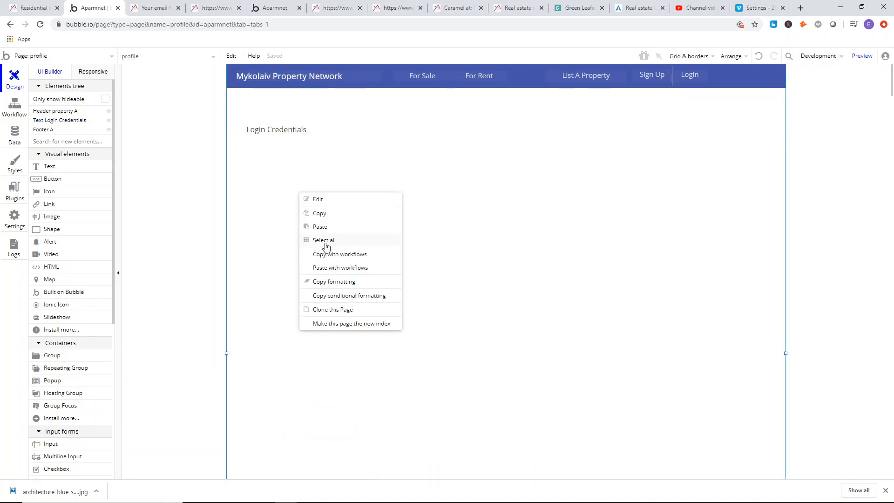
{"action": "left_click", "coordinate": [329, 227]}
{"action": "left_click_drag", "start_coordinate": [289, 135], "coordinate": [286, 150]}
Check the reference site's profile menu and change the duplicated text to "View Profile".
{"action": "left_click", "coordinate": [162, 9]}
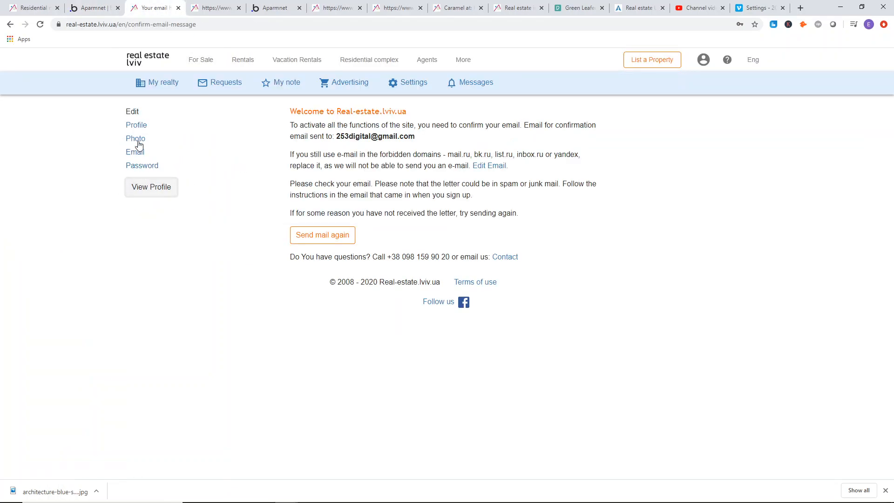
{"action": "left_click", "coordinate": [216, 6]}
{"action": "left_click", "coordinate": [150, 7]}
{"action": "left_click", "coordinate": [93, 7]}
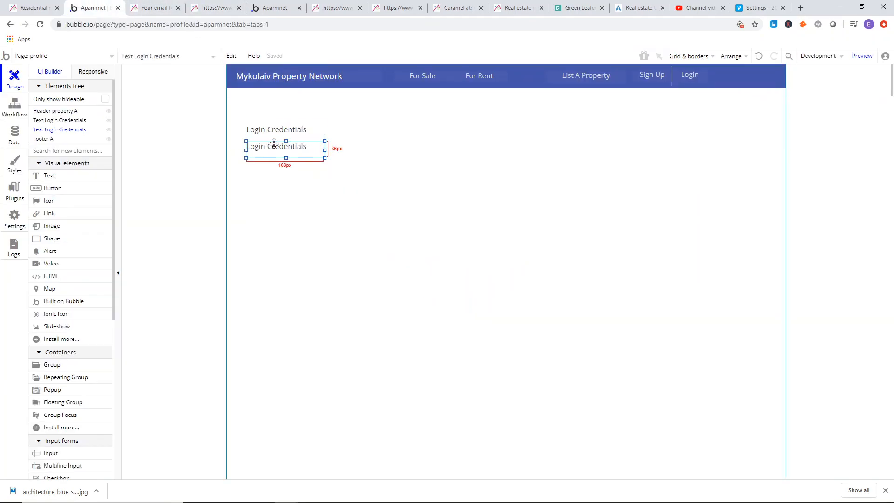
{"action": "double_click", "coordinate": [277, 146]}
{"action": "type", "text": "View Profile"}
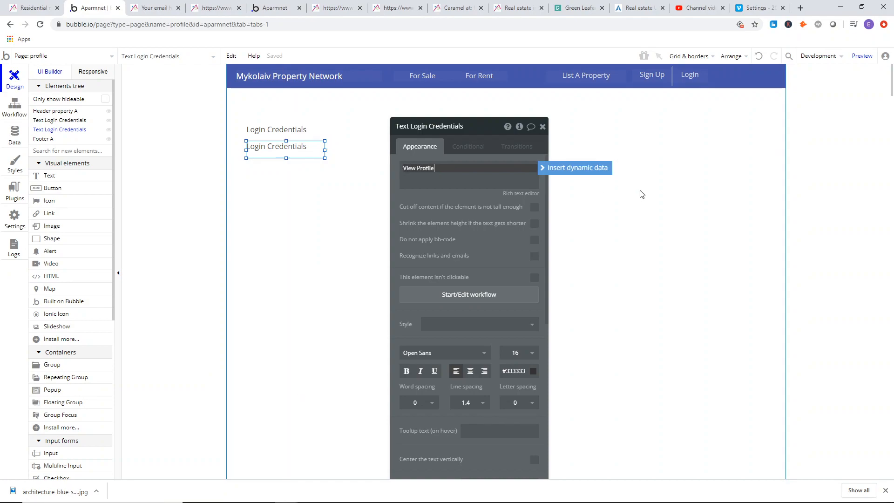
{"action": "left_click", "coordinate": [225, 158]}
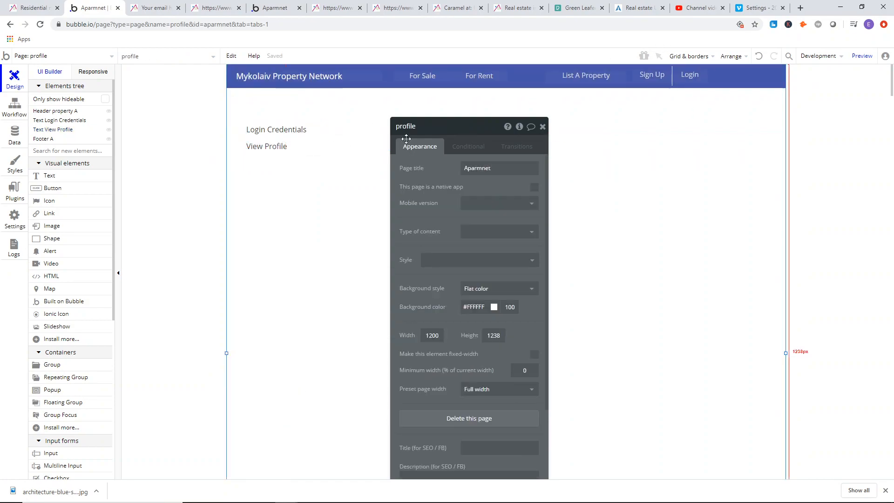
{"action": "left_click", "coordinate": [543, 128]}
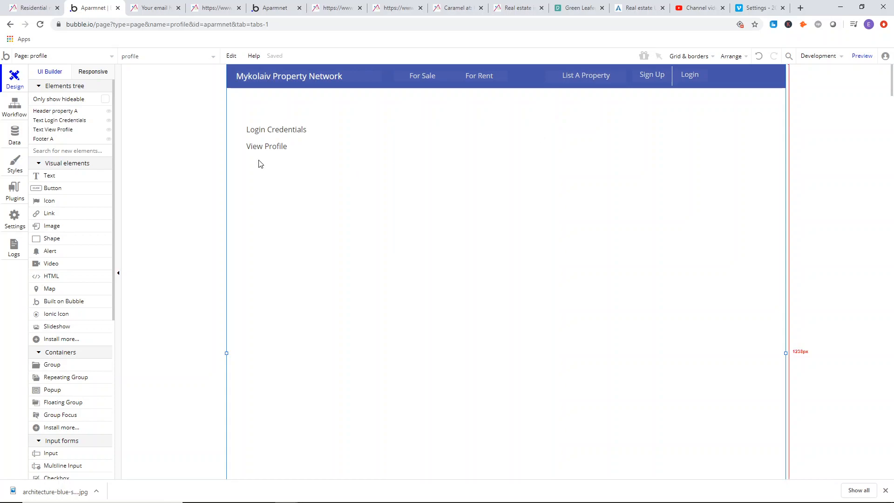
{"action": "left_click", "coordinate": [63, 179]}
{"action": "left_click_drag", "start_coordinate": [406, 136], "coordinate": [474, 172]}
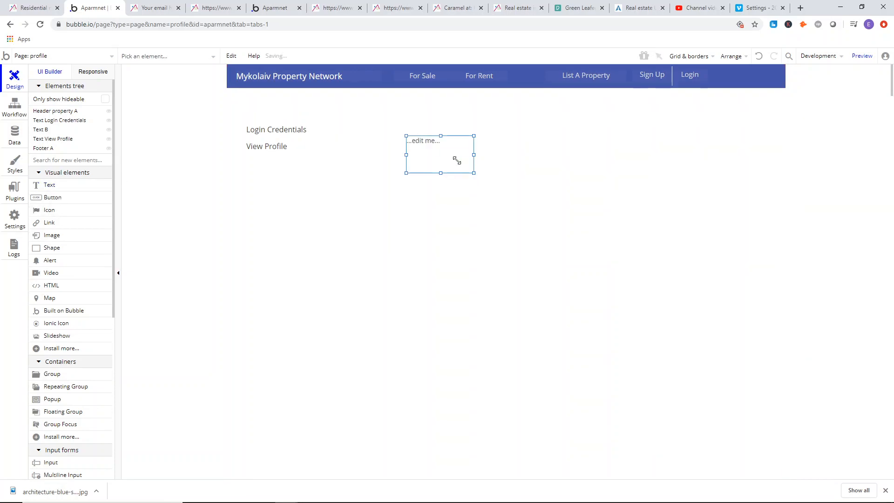
{"action": "key", "text": "Delete"}
Duplicate the Login Credentials text and place the copy near the page centre, level with the original.
{"action": "right_click", "coordinate": [277, 129]}
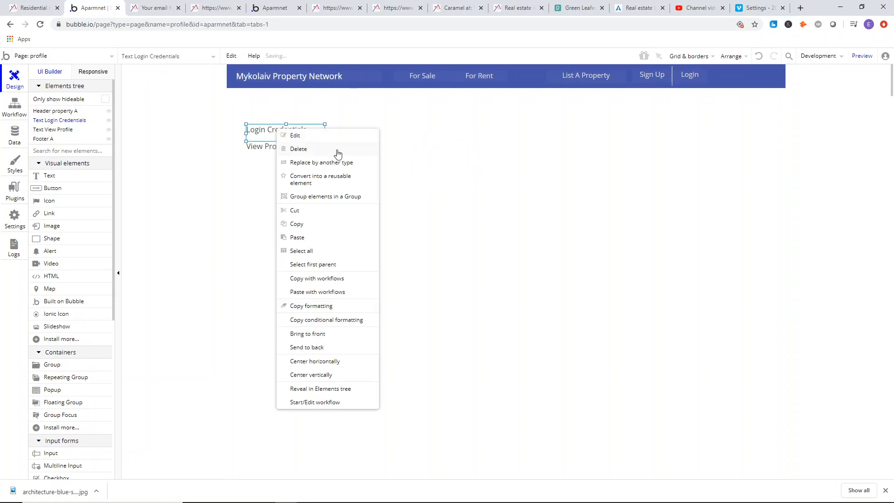
{"action": "left_click", "coordinate": [299, 223]}
{"action": "left_click", "coordinate": [504, 168]}
{"action": "right_click", "coordinate": [474, 155]}
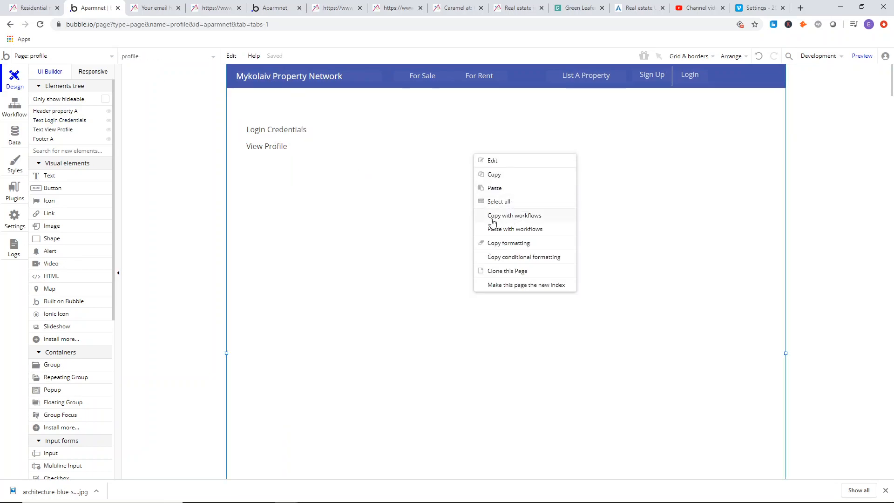
{"action": "left_click", "coordinate": [504, 188]}
{"action": "left_click_drag", "start_coordinate": [273, 132], "coordinate": [459, 131]}
{"action": "key", "text": "ctrl+Tab"}
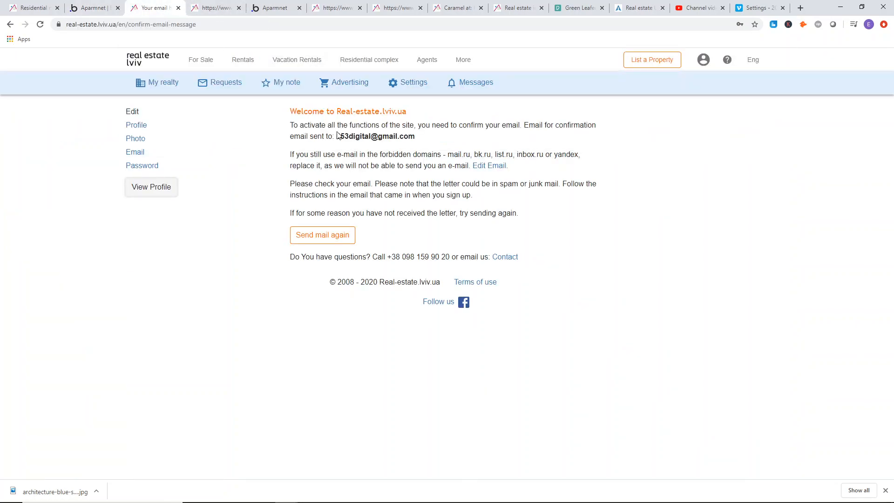
{"action": "left_click_drag", "start_coordinate": [347, 168], "coordinate": [466, 185]}
{"action": "left_click", "coordinate": [416, 205]}
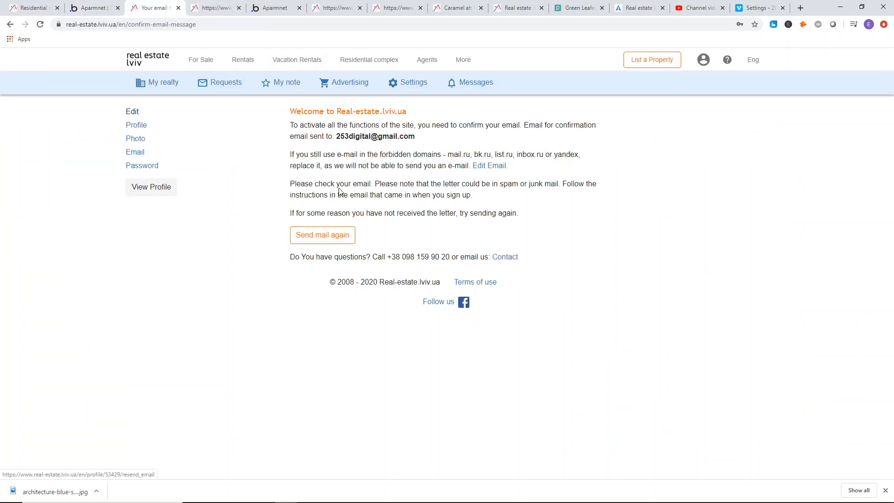
{"action": "left_click", "coordinate": [103, 6]}
{"action": "double_click", "coordinate": [477, 134]}
{"action": "triple_click", "coordinate": [591, 178]}
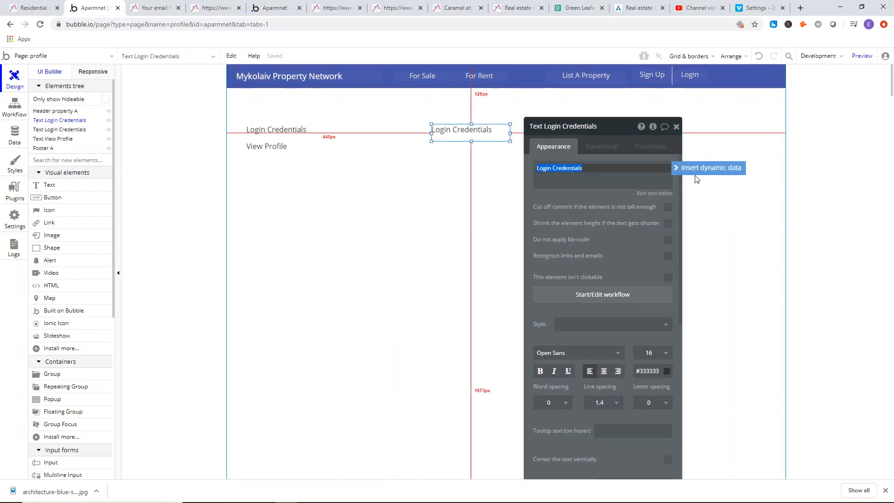
{"action": "left_click", "coordinate": [708, 168]}
{"action": "left_click", "coordinate": [559, 183]}
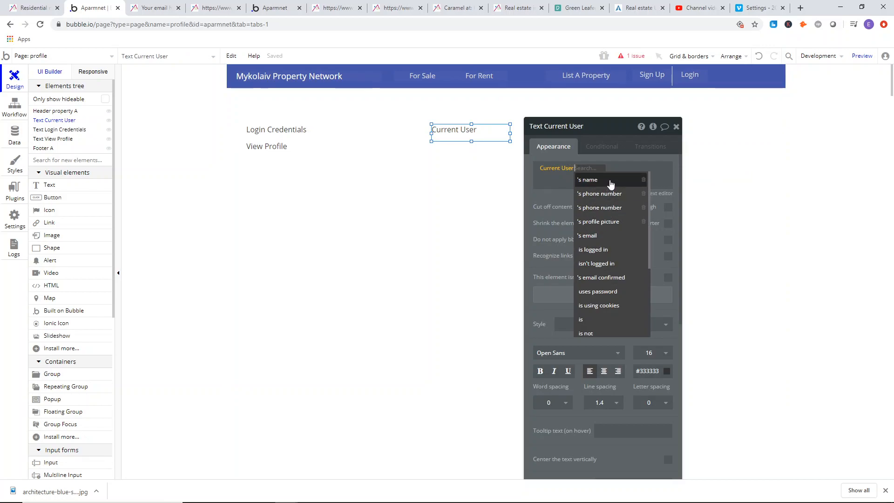
{"action": "left_click", "coordinate": [605, 240]}
{"action": "key", "text": "Escape"}
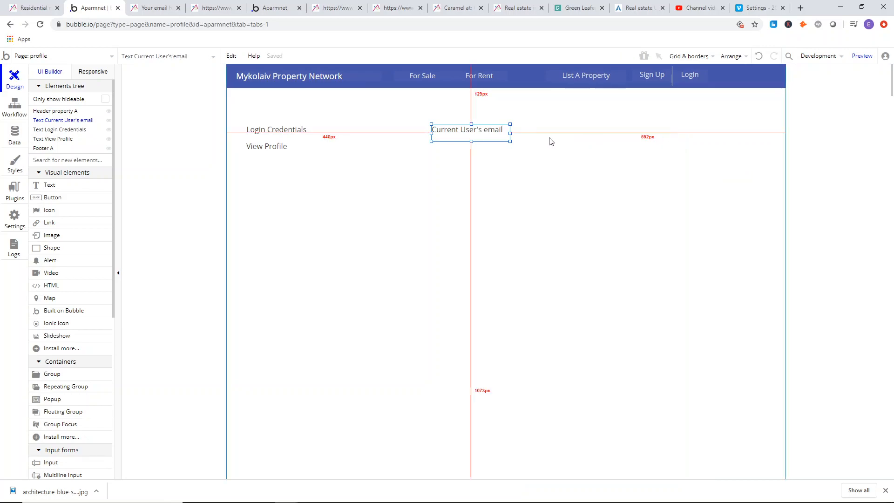
{"action": "mouse_move", "coordinate": [511, 134]}
{"action": "left_mouse_down"}
{"action": "mouse_move", "coordinate": [594, 134]}
{"action": "mouse_move", "coordinate": [519, 126]}
{"action": "left_mouse_up"}
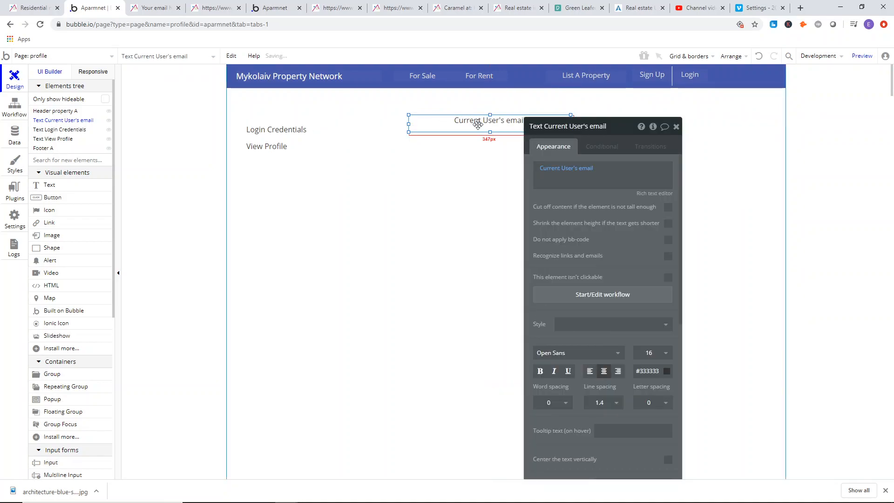
{"action": "right_click", "coordinate": [483, 130]}
{"action": "left_click", "coordinate": [527, 350]}
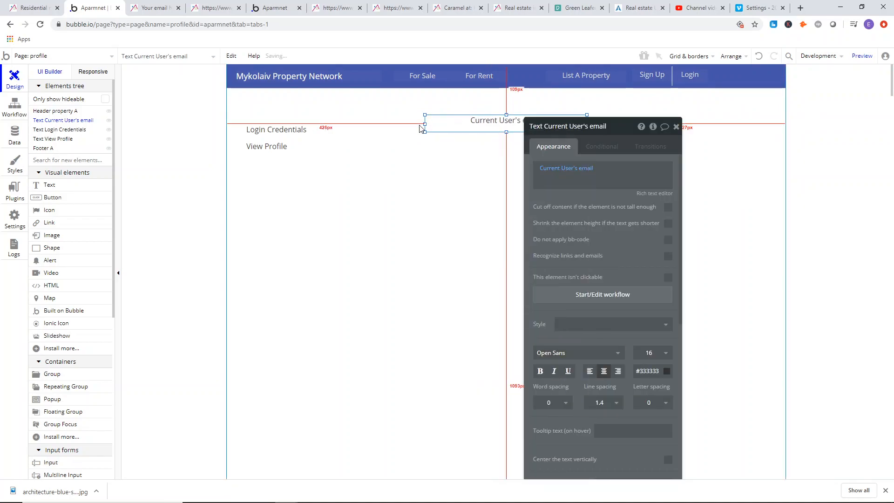
{"action": "left_click_drag", "start_coordinate": [425, 123], "coordinate": [349, 124]}
{"action": "right_click", "coordinate": [455, 127]}
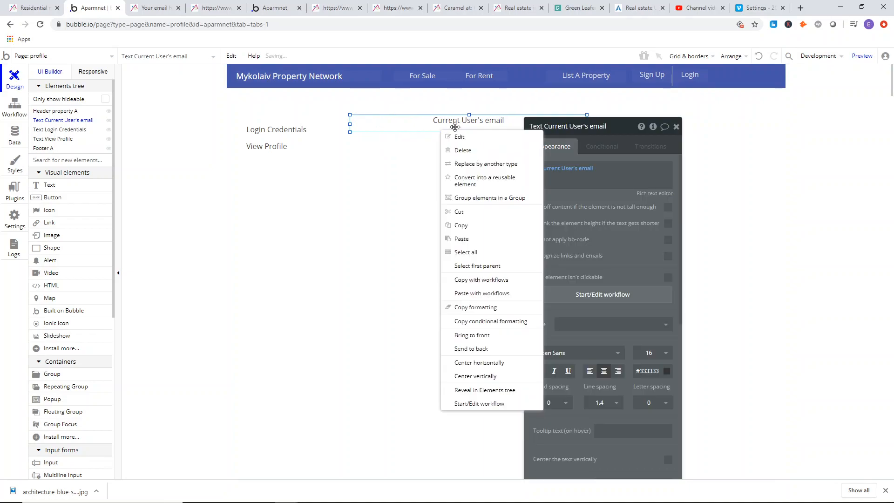
{"action": "left_click", "coordinate": [485, 353]}
Group the Login Credentials and View Profile texts and extend the group downward to a height of about 221 px.
{"action": "left_click", "coordinate": [296, 134]}
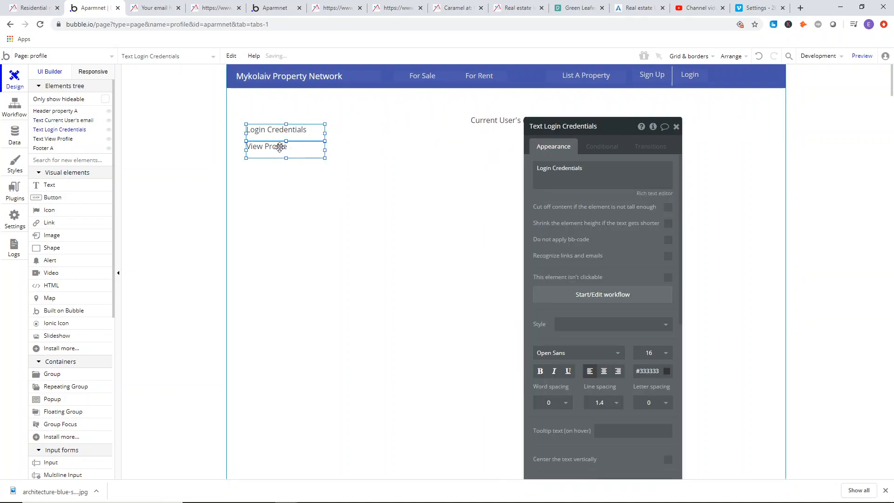
{"action": "right_click", "coordinate": [279, 148]}
{"action": "left_click", "coordinate": [310, 204]}
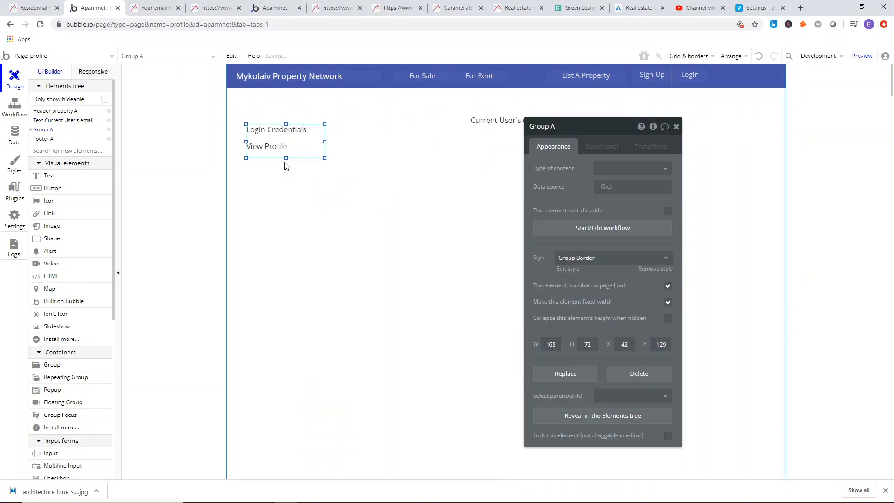
{"action": "left_click_drag", "start_coordinate": [290, 158], "coordinate": [288, 228]}
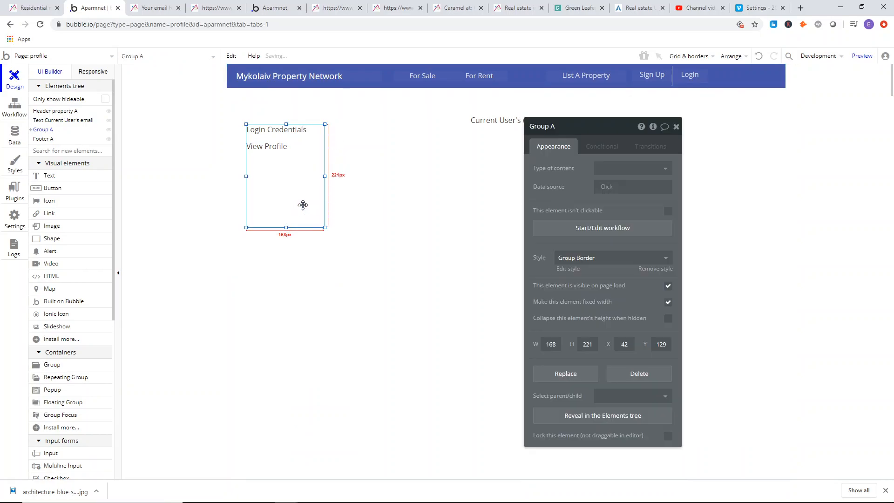
{"action": "left_click", "coordinate": [676, 128]}
{"action": "left_click", "coordinate": [502, 120]}
{"action": "right_click", "coordinate": [500, 122]}
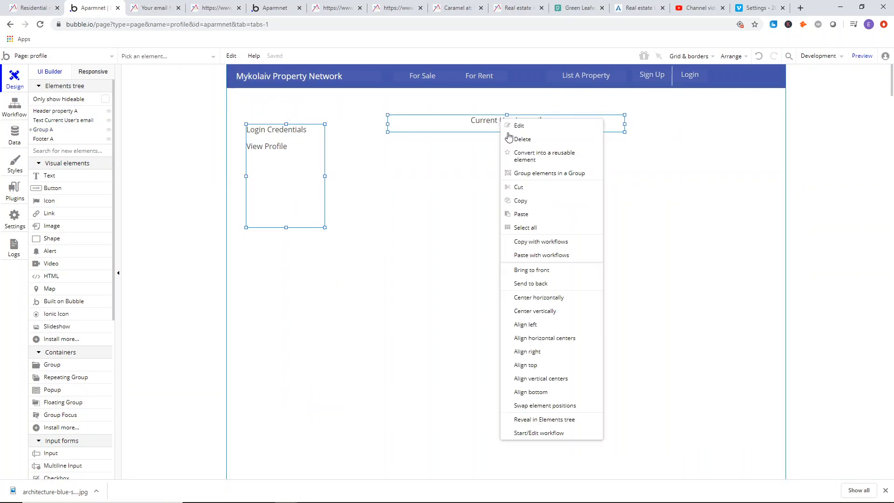
{"action": "left_click", "coordinate": [517, 173]}
{"action": "left_click_drag", "start_coordinate": [624, 173], "coordinate": [774, 178]}
{"action": "right_click", "coordinate": [747, 171]}
{"action": "left_click", "coordinate": [779, 413]}
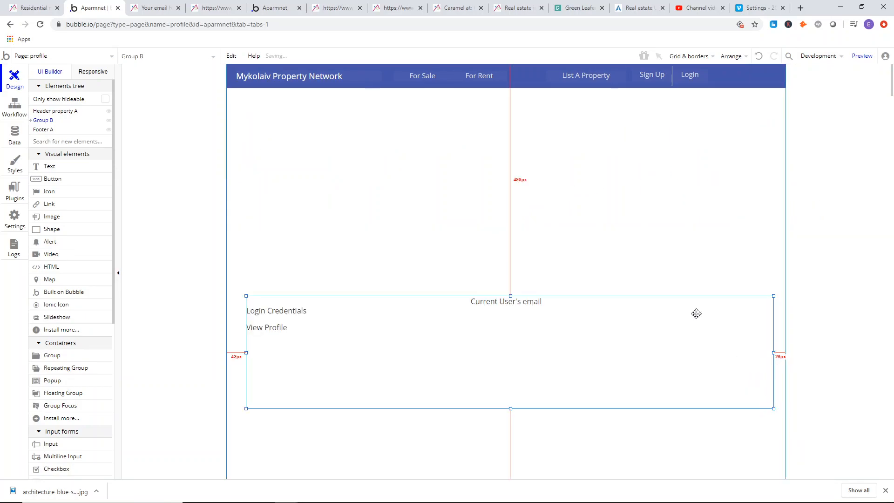
{"action": "left_click", "coordinate": [231, 55]}
{"action": "left_click", "coordinate": [241, 77]}
Centre Group B horizontally on the page and make it fixed-width.
{"action": "right_click", "coordinate": [592, 161]}
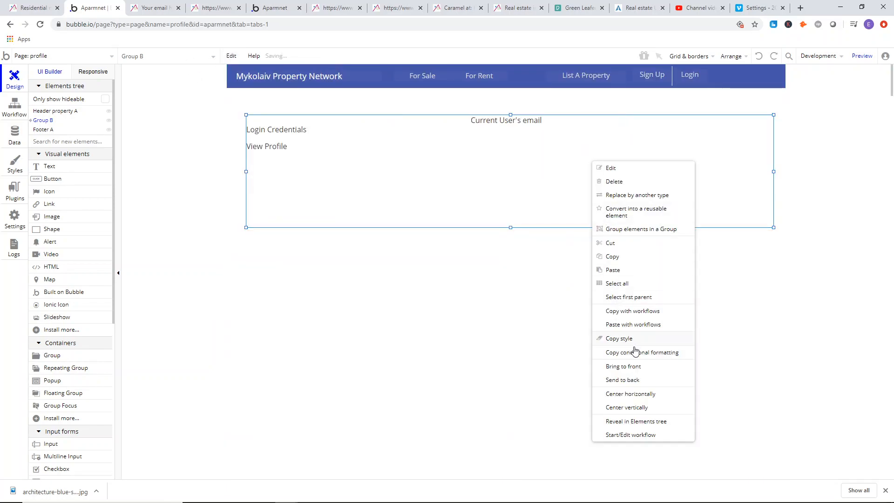
{"action": "left_click", "coordinate": [620, 394]}
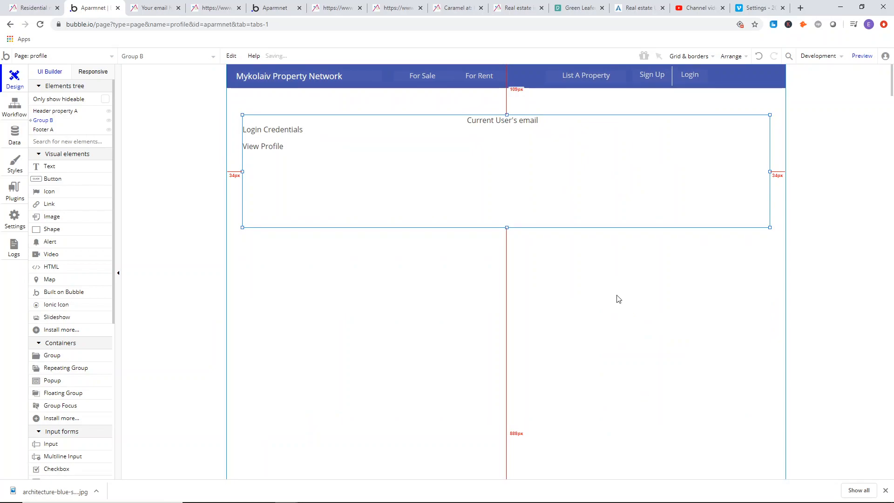
{"action": "double_click", "coordinate": [659, 191]}
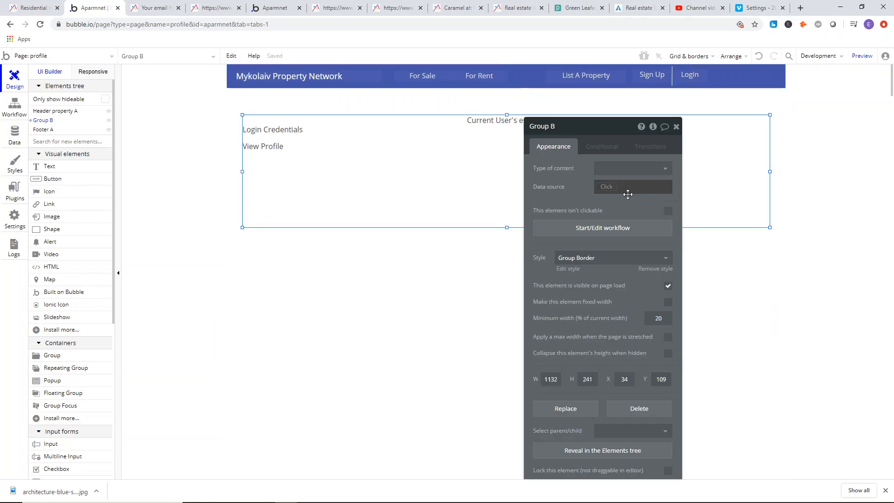
{"action": "left_click", "coordinate": [668, 302]}
{"action": "left_click", "coordinate": [677, 127]}
{"action": "left_click", "coordinate": [162, 101]}
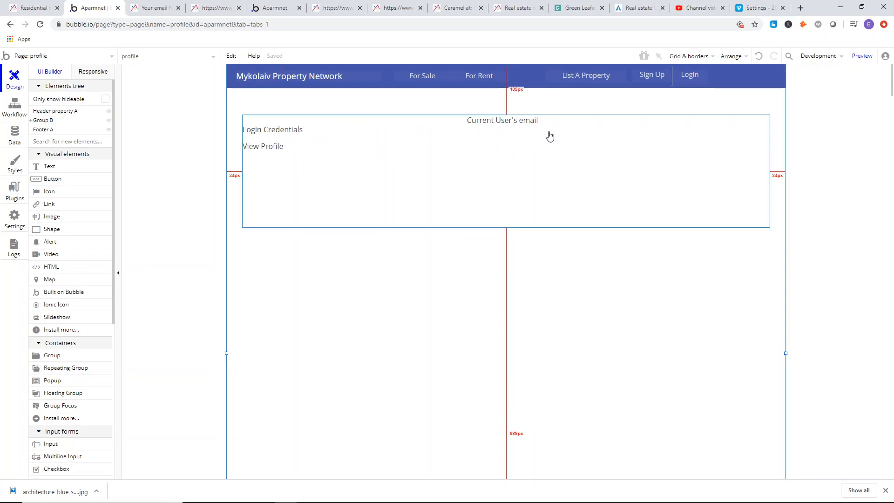
Check the reference site, add a small button in Group B's upper-right corner, and give it the Inversed Button style.
{"action": "left_click", "coordinate": [162, 5]}
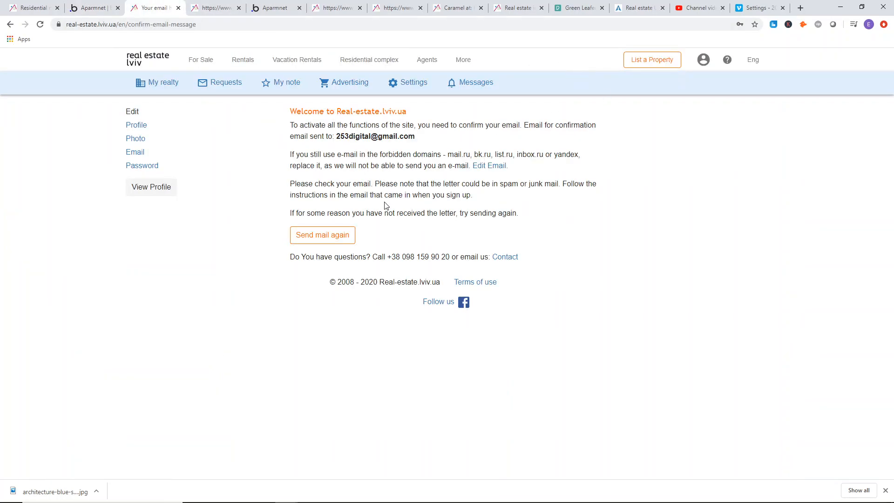
{"action": "left_click", "coordinate": [93, 7]}
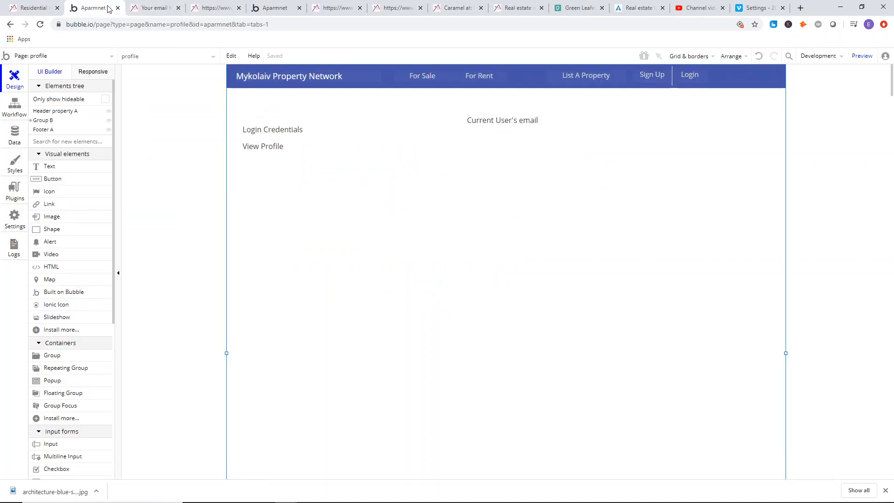
{"action": "left_click", "coordinate": [55, 180]}
{"action": "mouse_move", "coordinate": [730, 139]}
{"action": "left_mouse_down"}
{"action": "mouse_move", "coordinate": [743, 141]}
{"action": "mouse_move", "coordinate": [709, 137]}
{"action": "mouse_move", "coordinate": [739, 127]}
{"action": "left_mouse_up"}
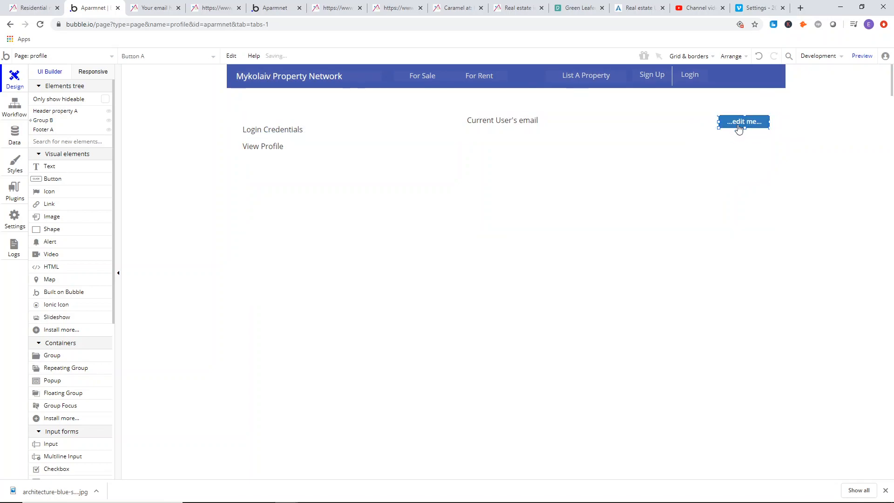
{"action": "double_click", "coordinate": [740, 125]}
{"action": "left_click", "coordinate": [611, 233]}
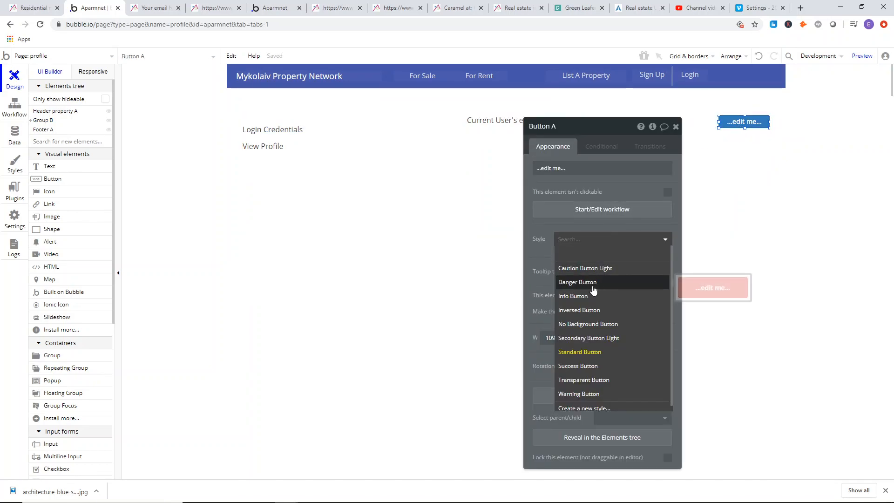
{"action": "left_click", "coordinate": [584, 310]}
{"action": "left_click", "coordinate": [703, 211]}
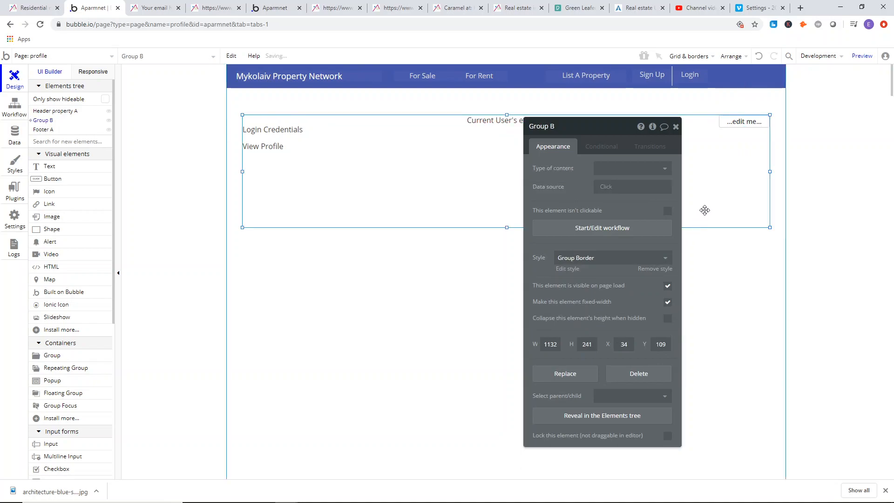
Label the new button "Logout".
{"action": "left_click", "coordinate": [745, 122]}
{"action": "left_click", "coordinate": [592, 174]}
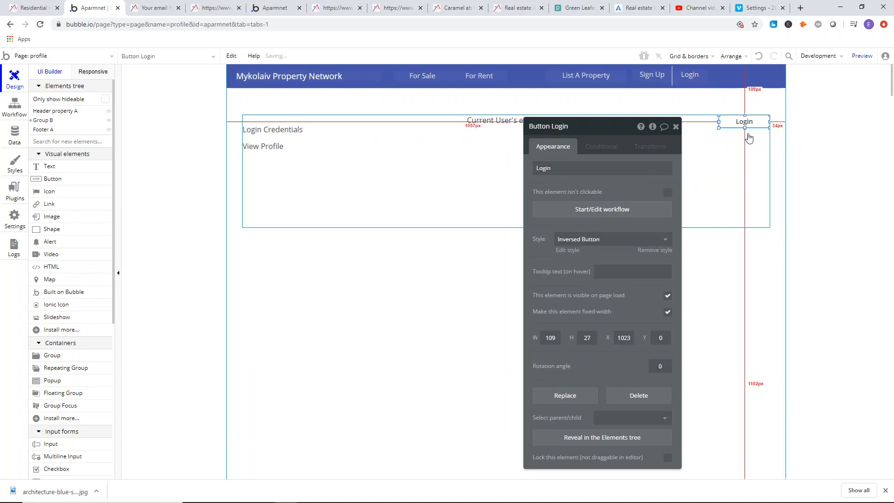
{"action": "left_click", "coordinate": [587, 168]}
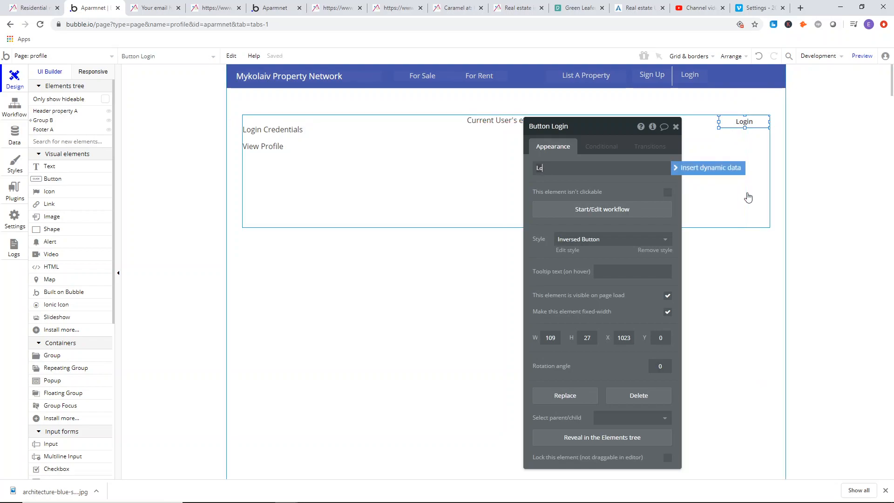
{"action": "left_click", "coordinate": [624, 188]}
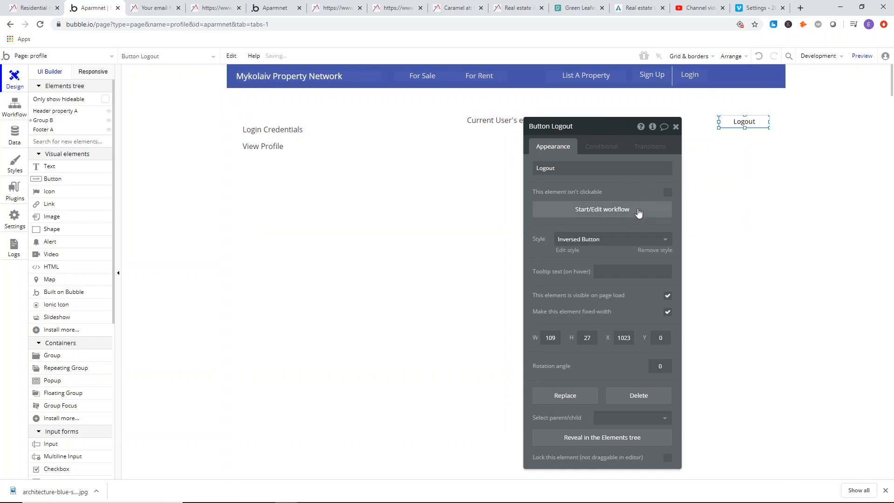
Create a workflow for the Logout button with a "Log the user out" action.
{"action": "left_click", "coordinate": [643, 208]}
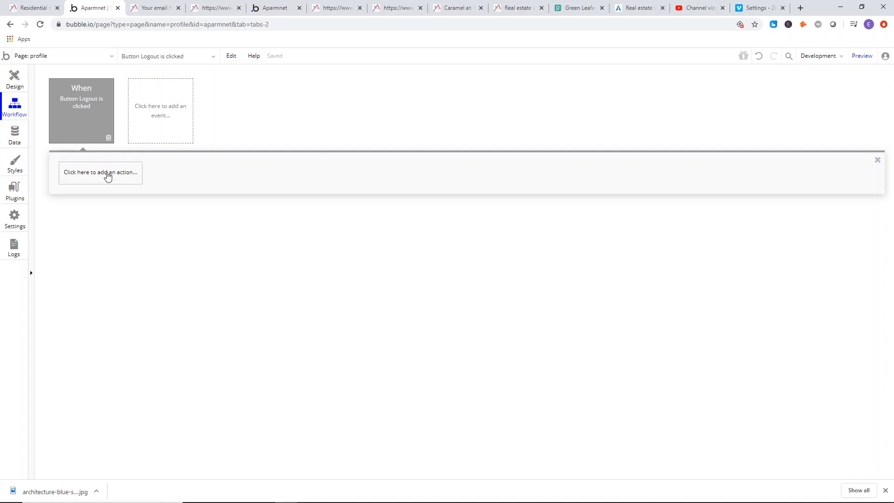
{"action": "left_click", "coordinate": [108, 176]}
{"action": "mouse_move", "coordinate": [102, 208]}
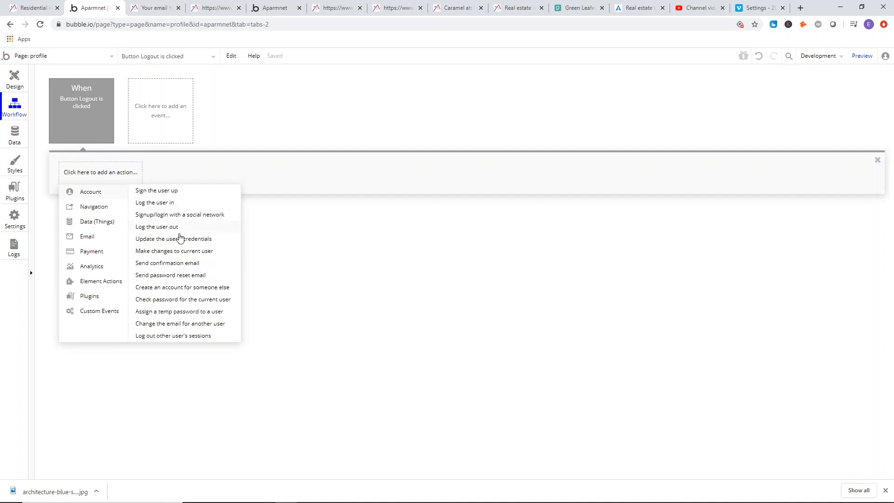
{"action": "left_click", "coordinate": [157, 227]}
Add a second workflow action that goes to the account page.
{"action": "left_click", "coordinate": [161, 173]}
{"action": "mouse_move", "coordinate": [162, 209]}
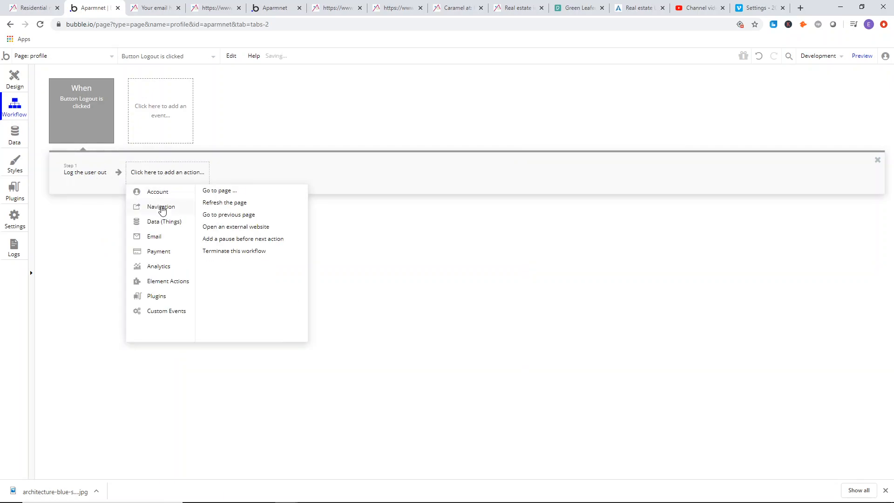
{"action": "left_click", "coordinate": [233, 195]}
{"action": "left_click", "coordinate": [632, 150]}
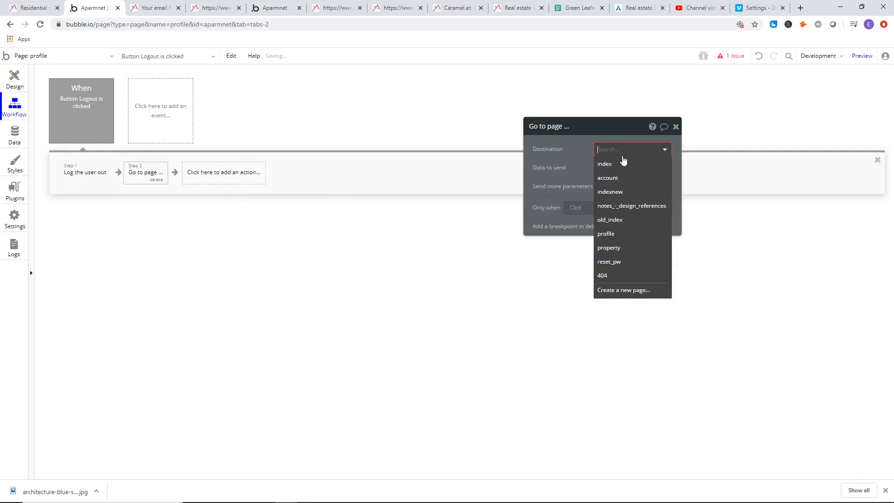
{"action": "left_click", "coordinate": [622, 182]}
{"action": "left_click", "coordinate": [676, 127]}
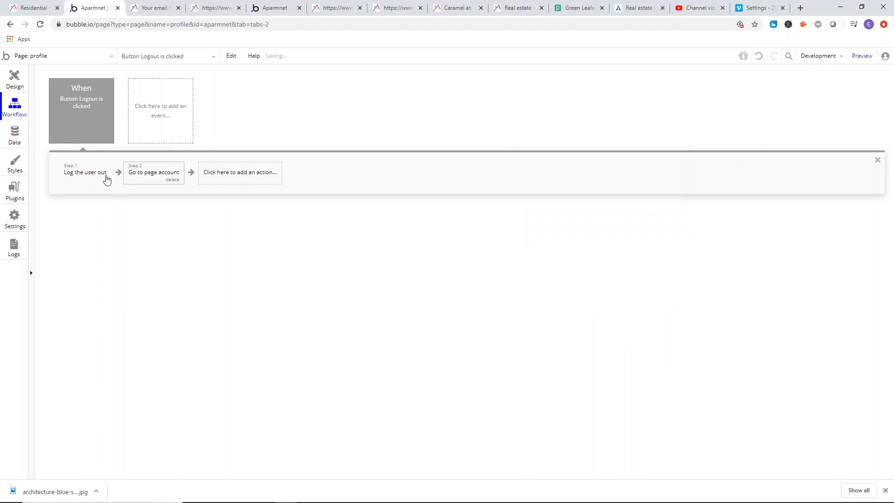
Switch to the account page's design, show Group register, and open the properties of its Create Account button.
{"action": "left_click", "coordinate": [15, 78]}
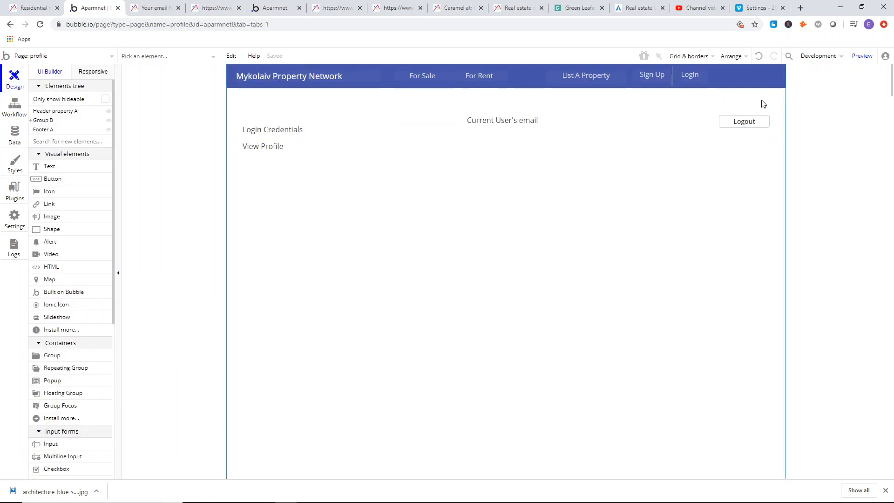
{"action": "right_click", "coordinate": [523, 128]}
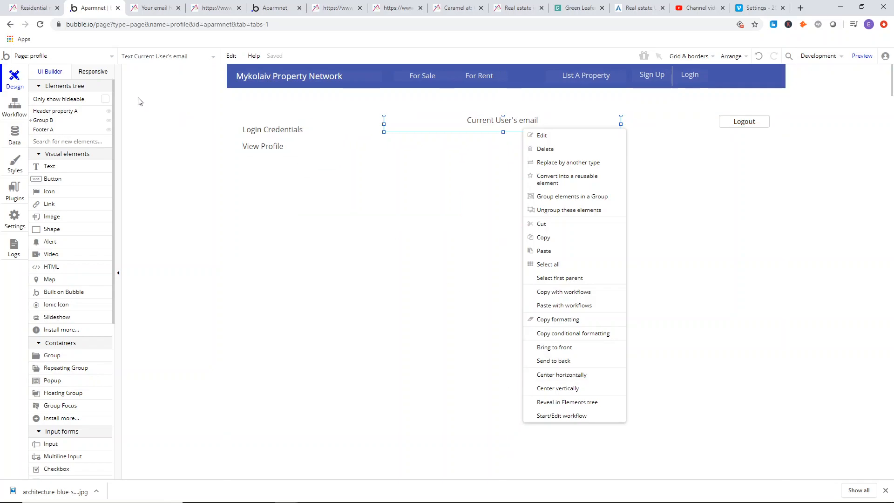
{"action": "left_click", "coordinate": [85, 58]}
{"action": "left_click", "coordinate": [184, 88]}
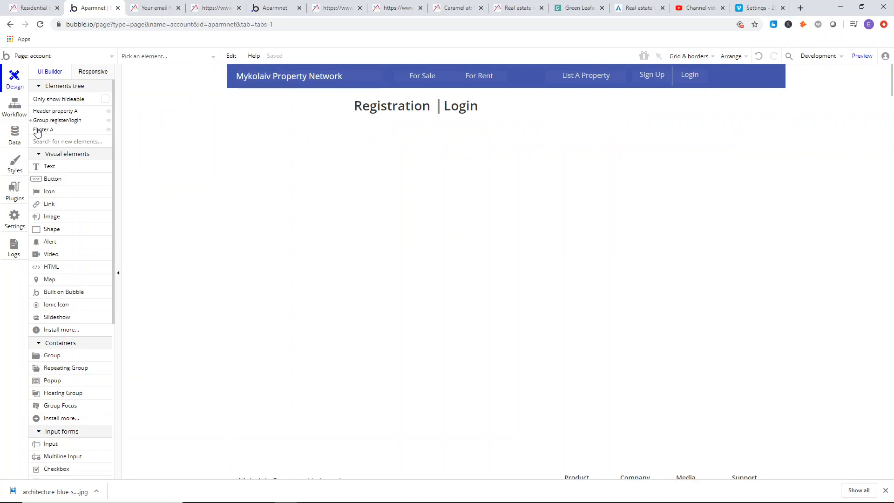
{"action": "left_click", "coordinate": [30, 120]}
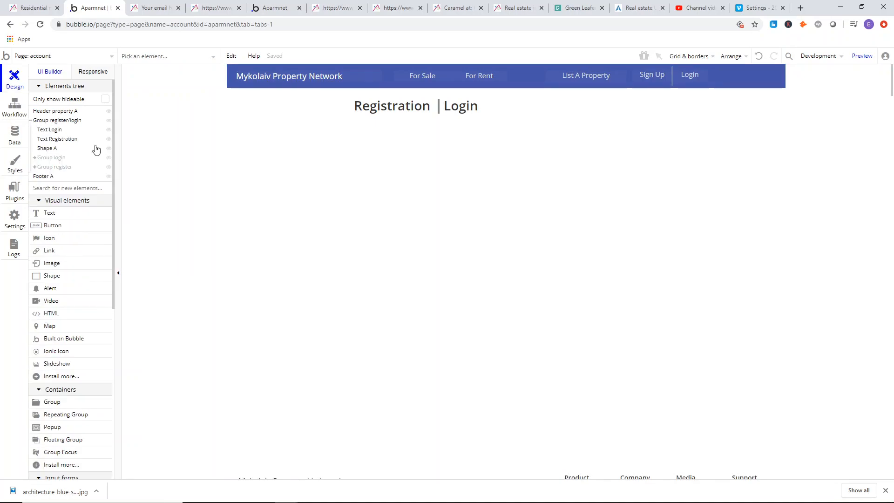
{"action": "left_click", "coordinate": [54, 166]}
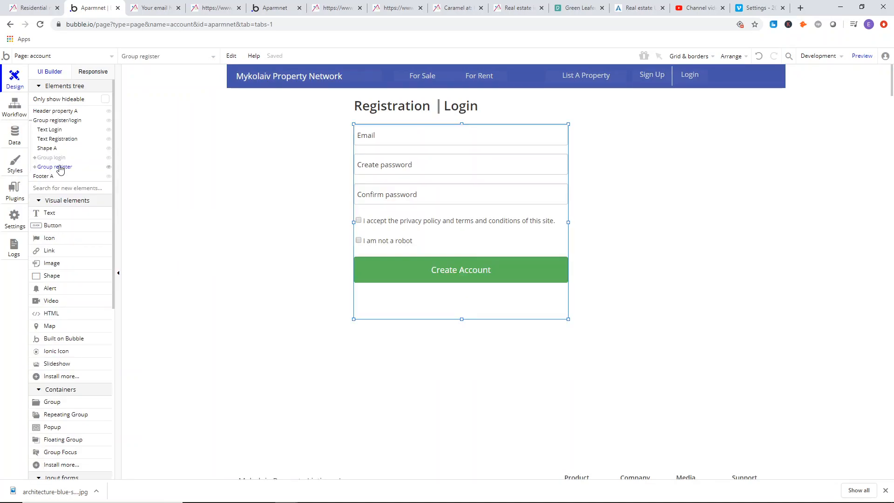
{"action": "double_click", "coordinate": [464, 274]}
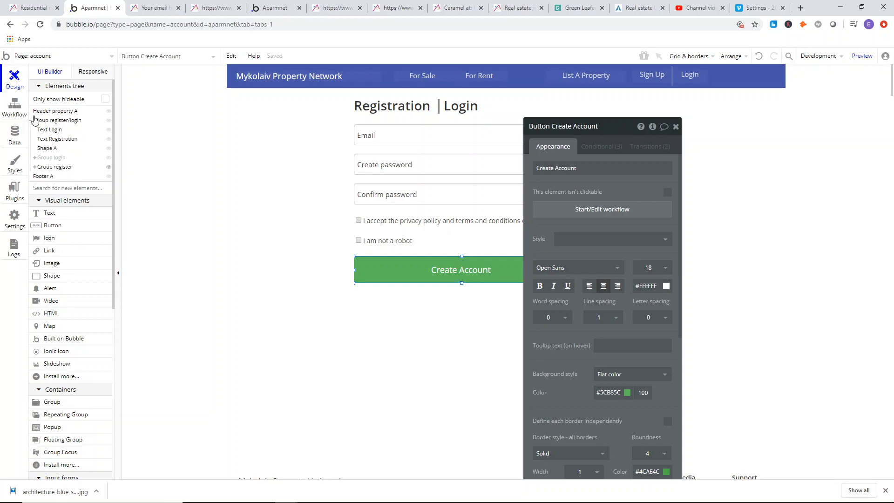
{"action": "mouse_move", "coordinate": [48, 166]}
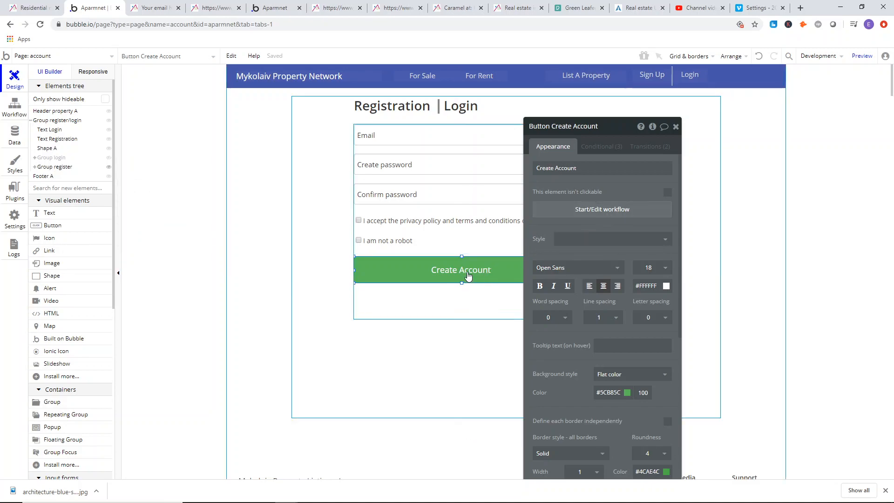
Create a workflow for the Create Account button with a "Sign the user up" action.
{"action": "left_click", "coordinate": [615, 210]}
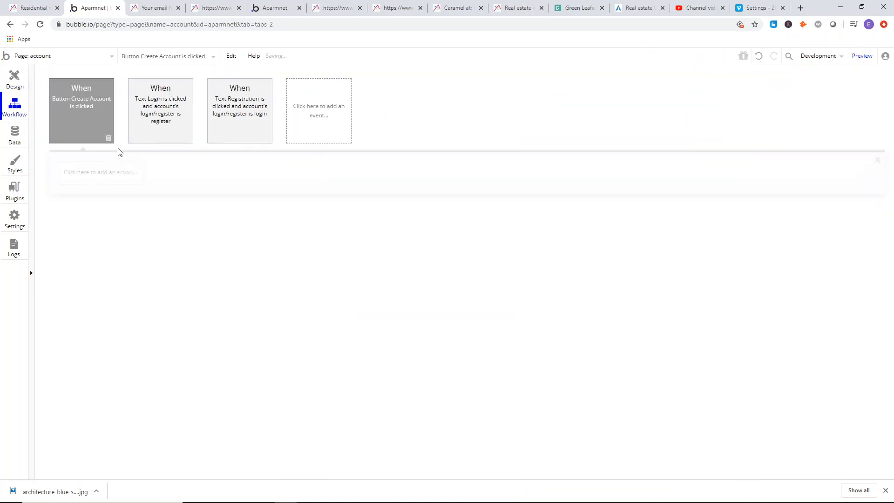
{"action": "left_click", "coordinate": [84, 174]}
{"action": "mouse_move", "coordinate": [101, 209]}
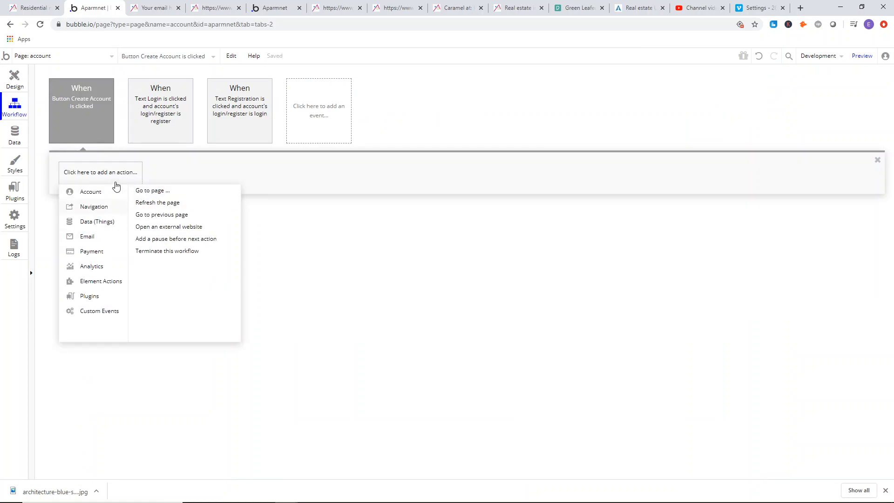
{"action": "left_click", "coordinate": [156, 192]}
Rename the registration form's email input to "Input Email(signup)" and check the names of its two password inputs.
{"action": "left_click", "coordinate": [605, 149]}
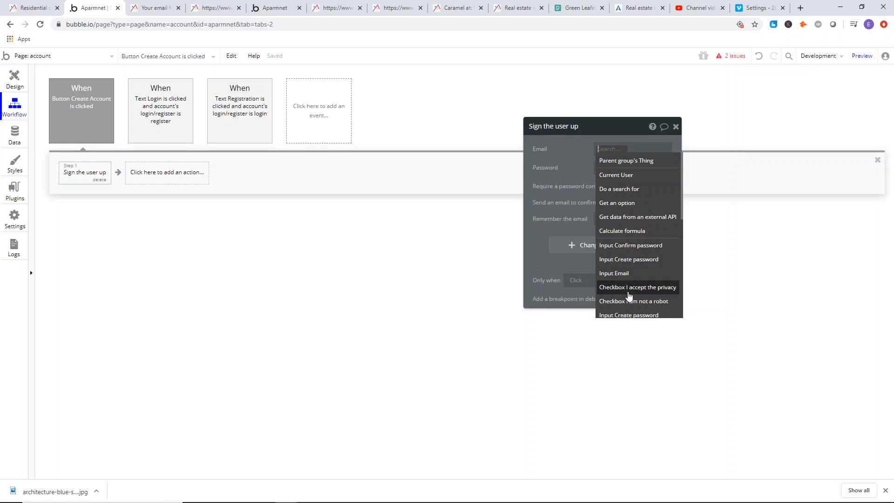
{"action": "left_click", "coordinate": [7, 83]}
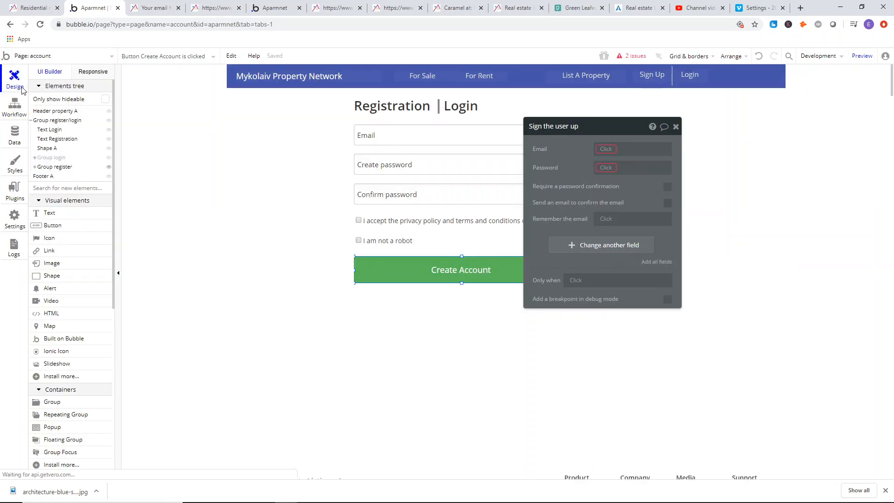
{"action": "left_click", "coordinate": [486, 135]}
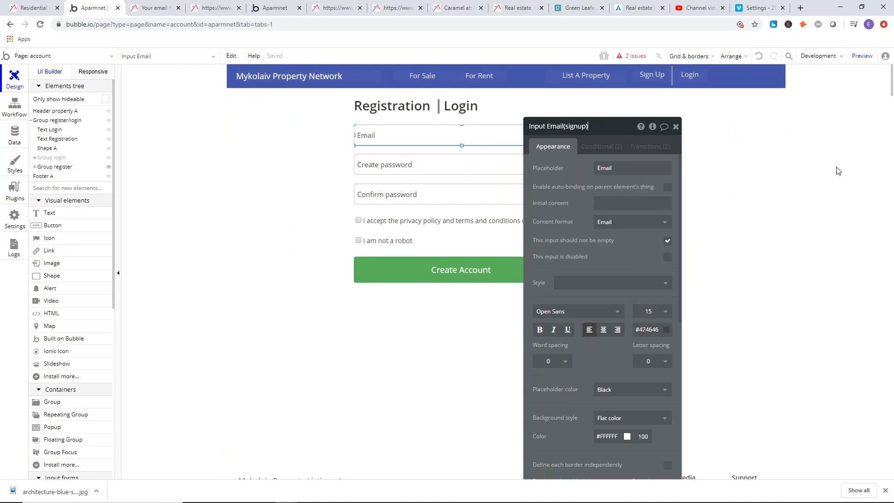
{"action": "left_click", "coordinate": [472, 158]}
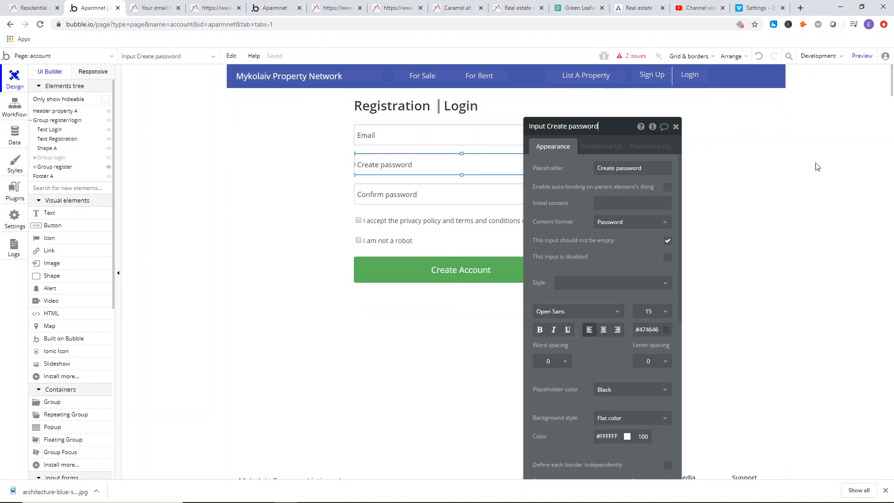
{"action": "left_click", "coordinate": [452, 195]}
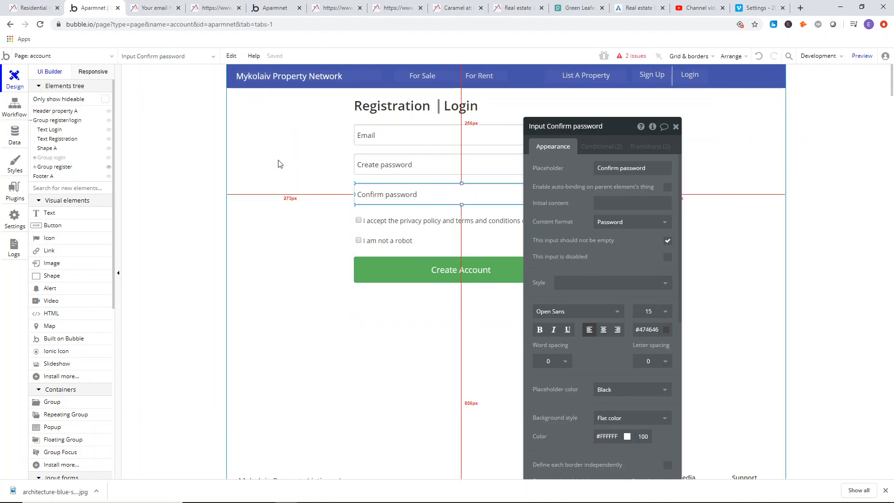
Set the sign-up action's email to Input Email(signup)'s value and its password to Input Create password's value.
{"action": "left_click", "coordinate": [15, 108]}
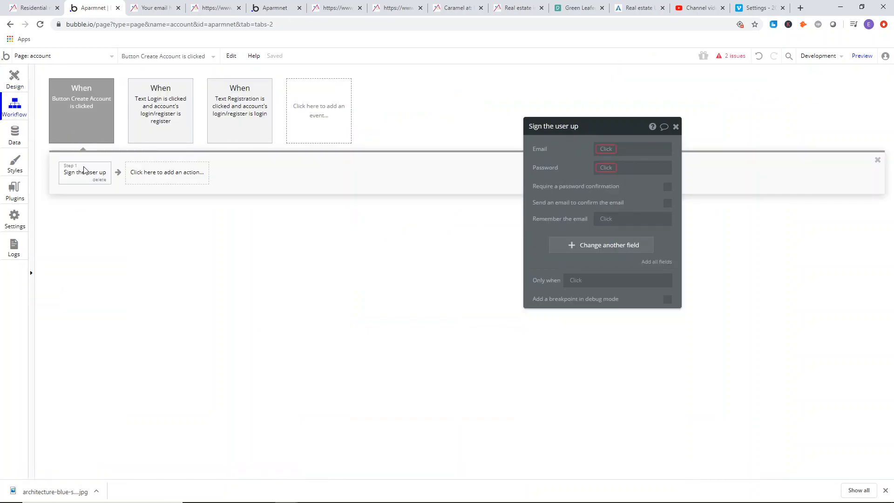
{"action": "left_click", "coordinate": [610, 150]}
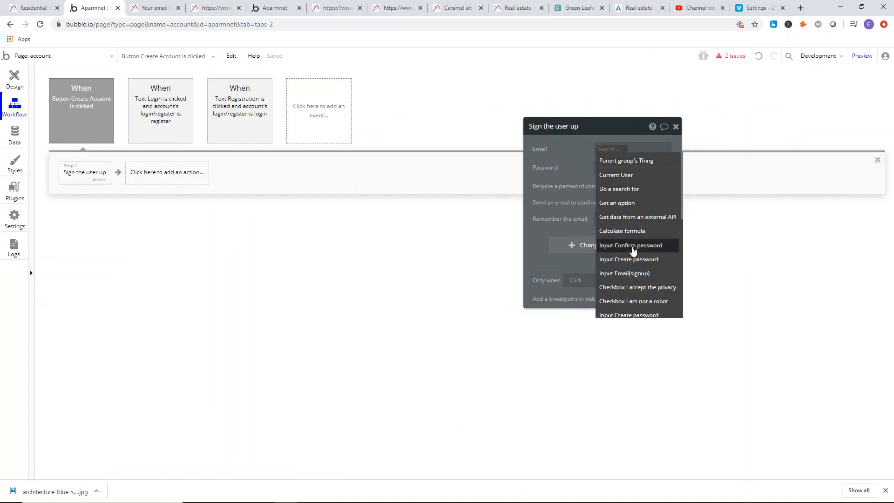
{"action": "left_click", "coordinate": [642, 275]}
{"action": "left_click", "coordinate": [605, 169]}
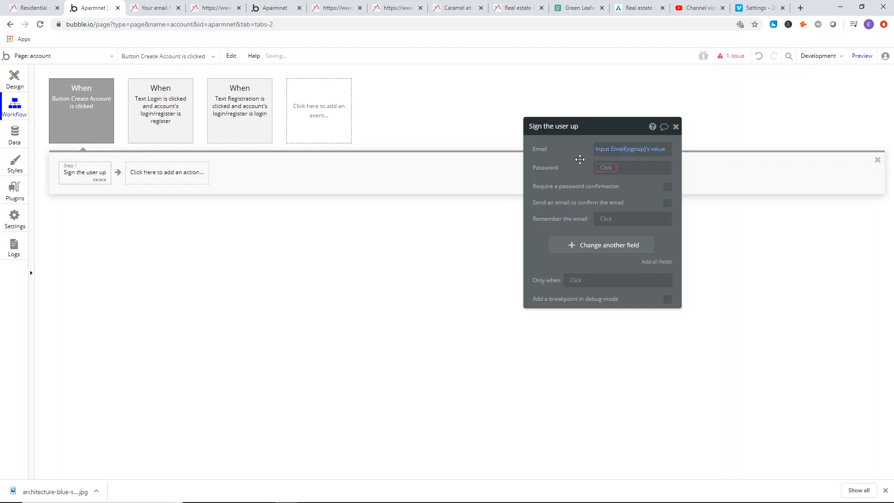
{"action": "left_click", "coordinate": [606, 168]}
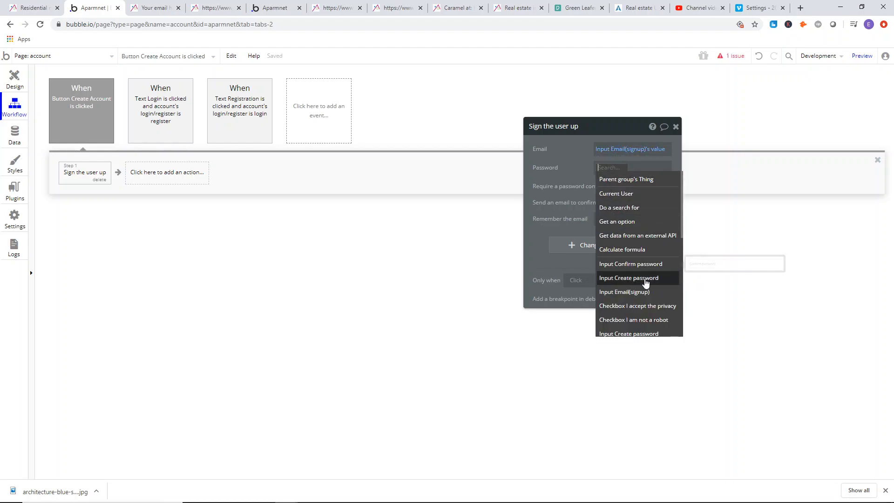
{"action": "left_click", "coordinate": [642, 278]}
{"action": "left_click", "coordinate": [613, 188]}
Require a password confirmation in the sign-up action and set it to Input Confirm password's value.
{"action": "left_click", "coordinate": [668, 193]}
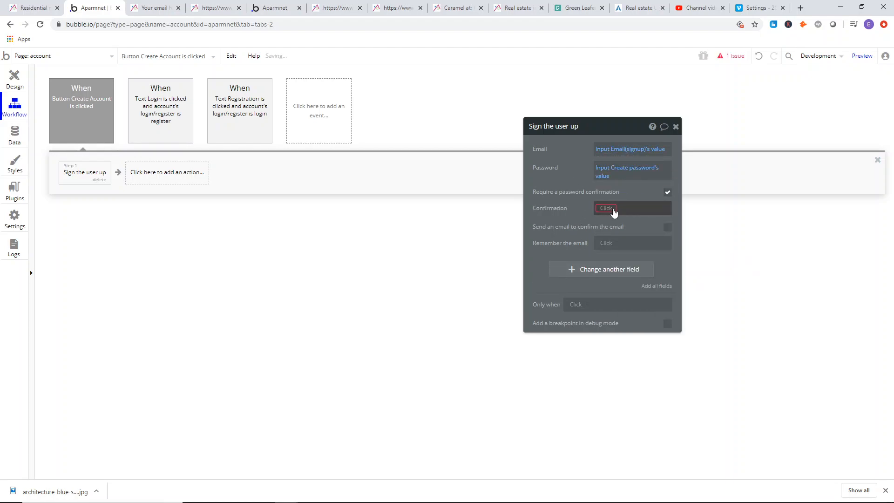
{"action": "left_click", "coordinate": [613, 211]}
{"action": "left_click", "coordinate": [637, 311]}
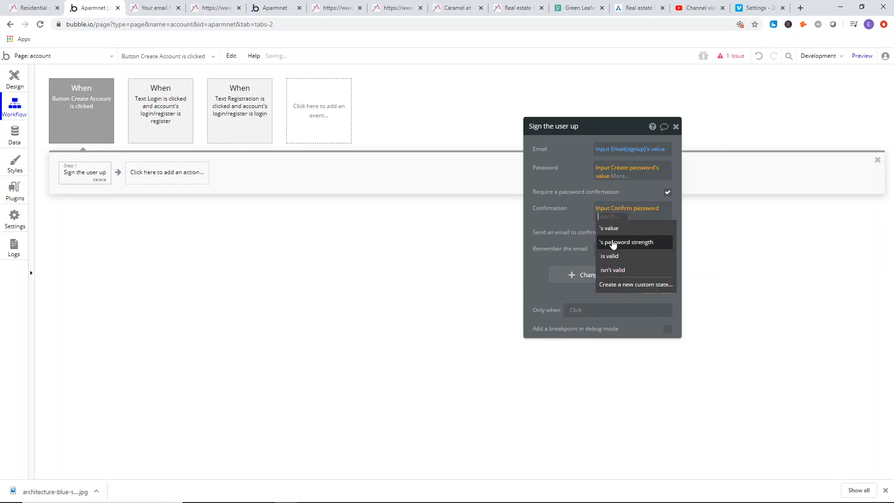
{"action": "left_click", "coordinate": [614, 226]}
{"action": "left_click", "coordinate": [668, 232]}
{"action": "left_click", "coordinate": [668, 232]}
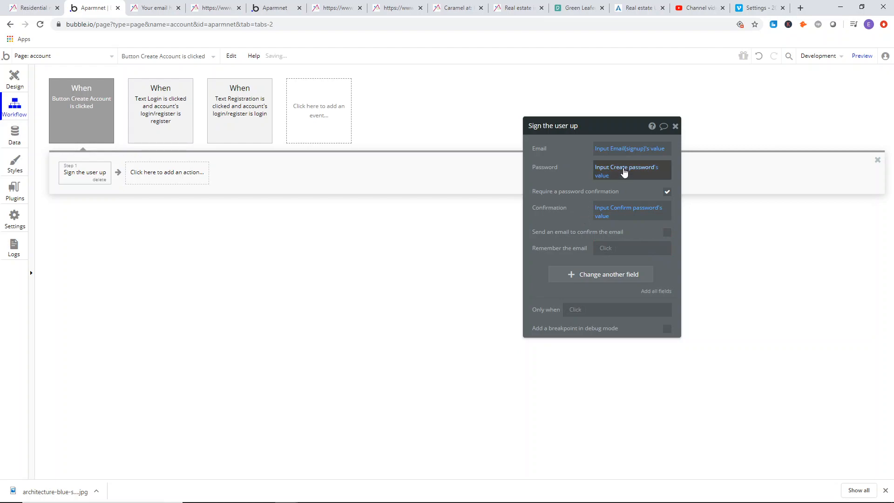
Add a second action to the Create Account workflow that goes to the profile page.
{"action": "left_click_drag", "start_coordinate": [586, 225], "coordinate": [585, 208]}
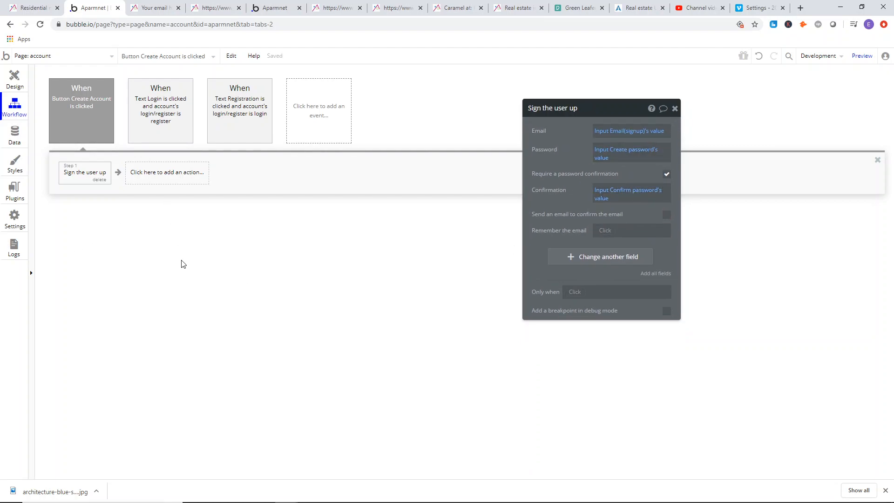
{"action": "left_click", "coordinate": [172, 180]}
{"action": "mouse_move", "coordinate": [168, 234]}
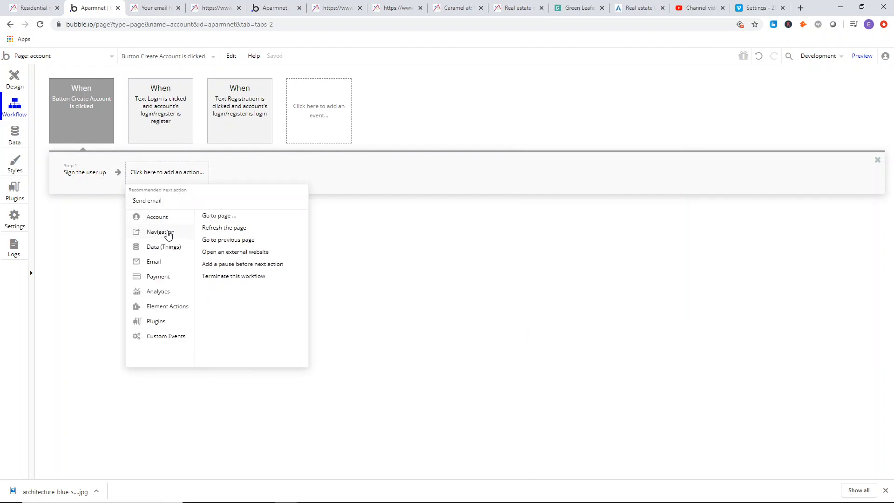
{"action": "left_click", "coordinate": [219, 217]}
{"action": "left_click", "coordinate": [630, 132]}
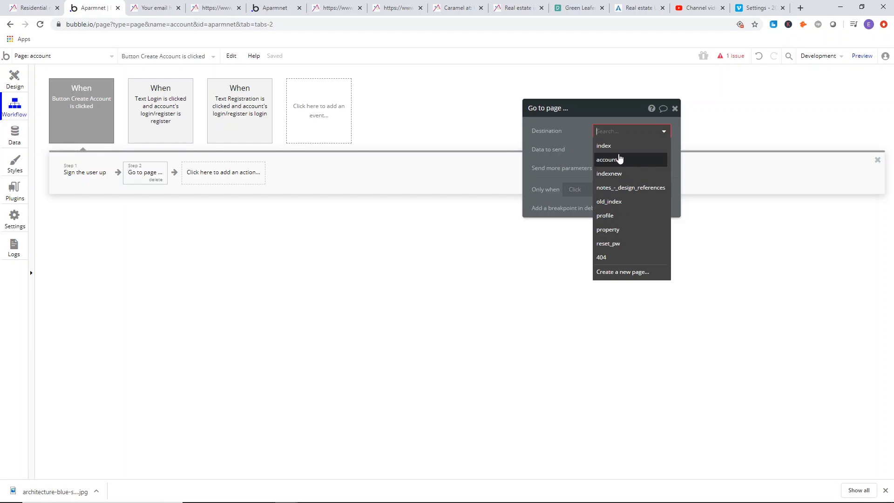
{"action": "left_click", "coordinate": [620, 217]}
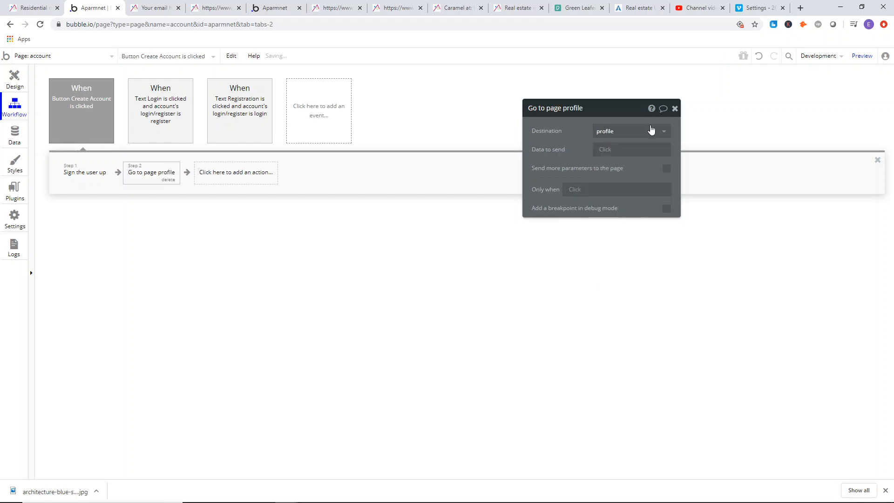
Show Group login instead of Group register in the design and set its password input's placeholder to "Password".
{"action": "left_click", "coordinate": [15, 78]}
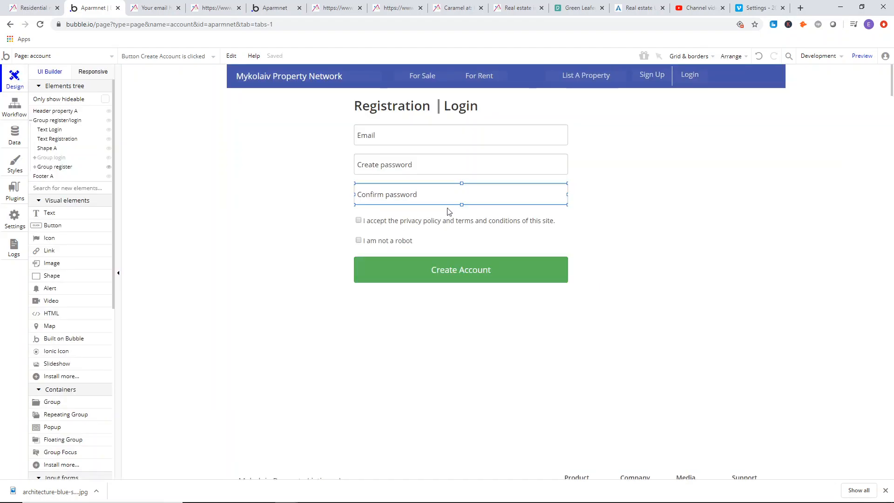
{"action": "left_click", "coordinate": [109, 167]}
{"action": "left_click", "coordinate": [109, 157]}
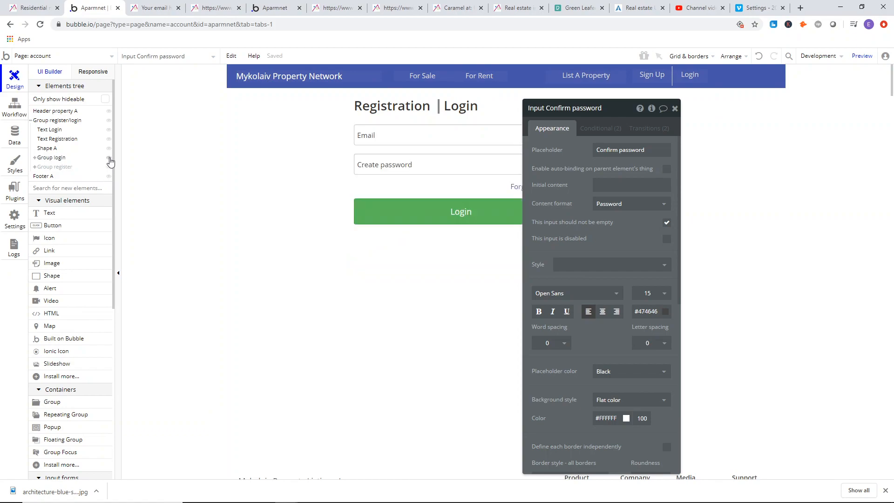
{"action": "left_click", "coordinate": [409, 168]}
{"action": "left_click", "coordinate": [609, 149]}
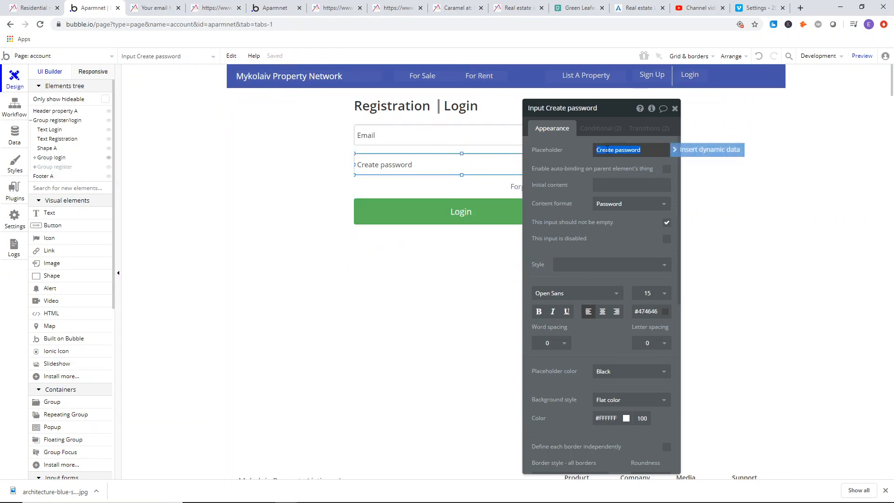
{"action": "type", "text": "Pa"}
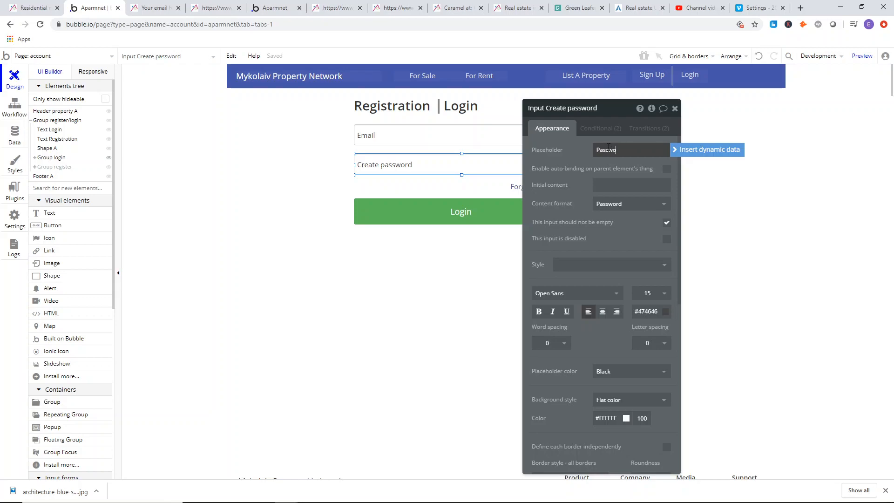
{"action": "left_click", "coordinate": [585, 167]}
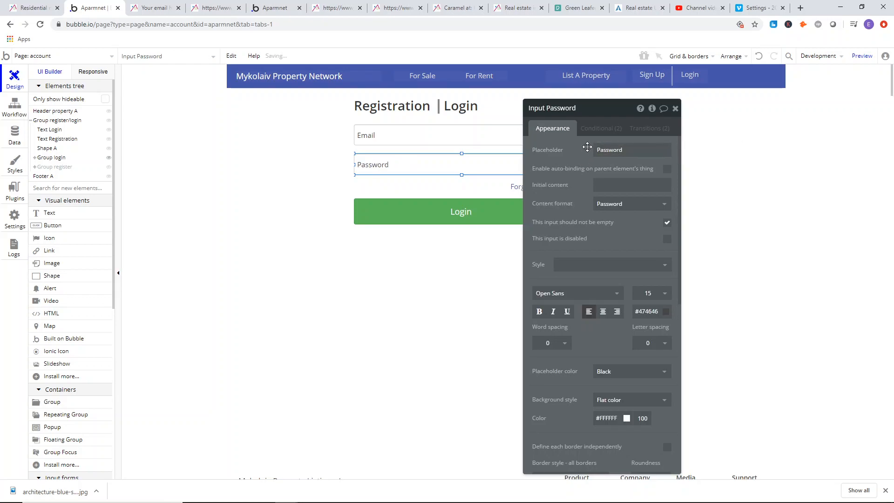
Create a workflow for the green Login button with a "Log the user in" action.
{"action": "left_click", "coordinate": [461, 209]}
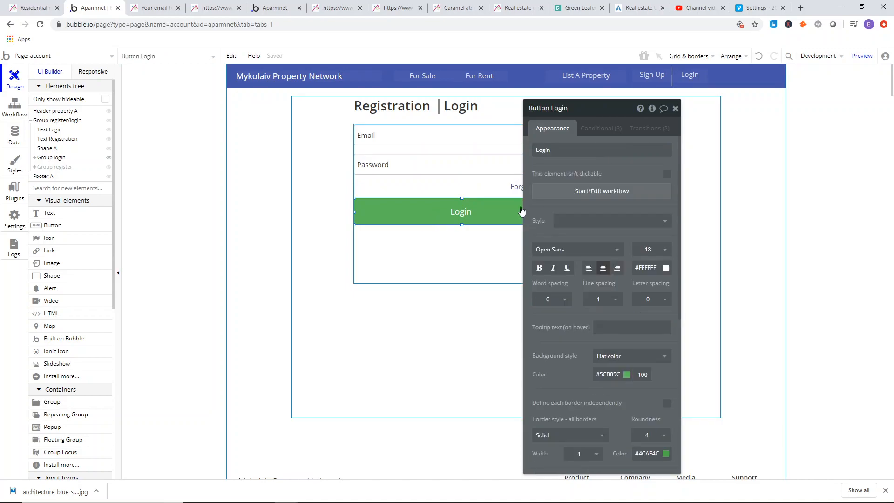
{"action": "left_click", "coordinate": [622, 193]}
{"action": "left_click", "coordinate": [104, 175]}
{"action": "mouse_move", "coordinate": [103, 206]}
{"action": "left_click", "coordinate": [175, 204]}
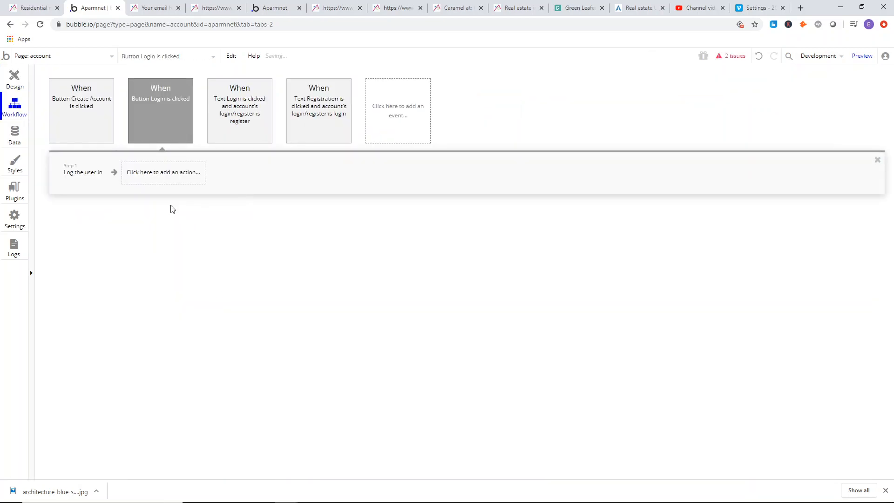
Set the login action's email to Input Email's value and its password to Input Password's value.
{"action": "left_click", "coordinate": [615, 131]}
{"action": "left_click", "coordinate": [614, 227]}
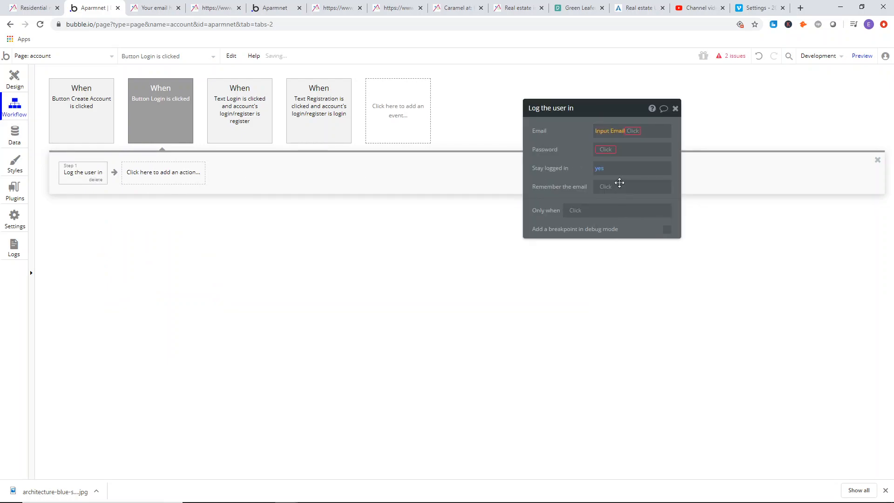
{"action": "key", "text": "Return"}
{"action": "left_click", "coordinate": [604, 150]}
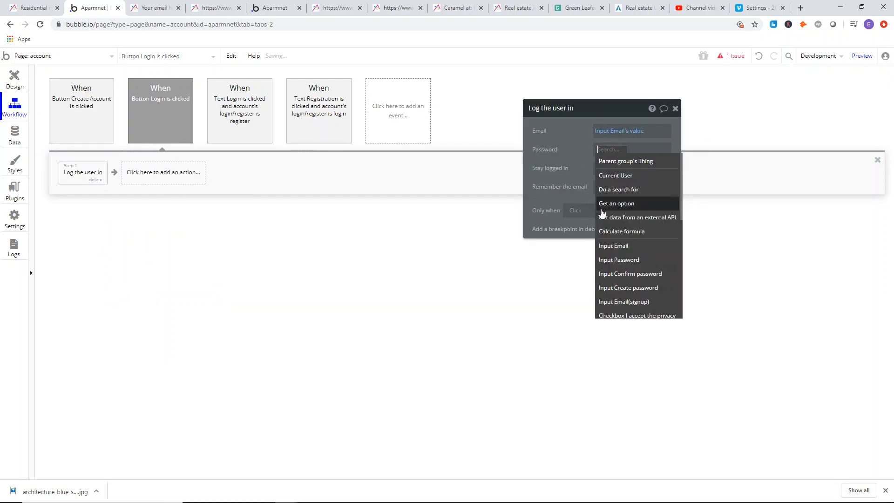
{"action": "left_click", "coordinate": [620, 260]}
{"action": "left_click", "coordinate": [649, 161]}
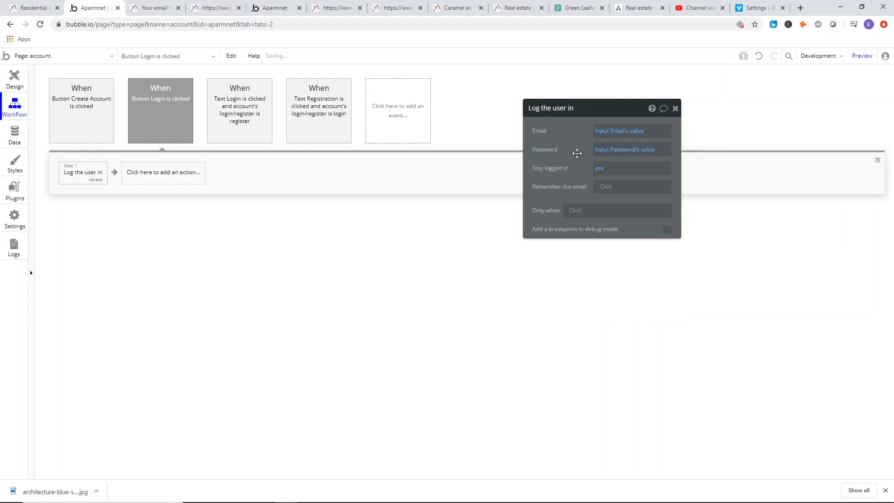
Add a second action to the Login button's workflow that goes to the profile page.
{"action": "left_click", "coordinate": [611, 189]}
{"action": "left_click", "coordinate": [609, 205]}
{"action": "left_click", "coordinate": [173, 175]}
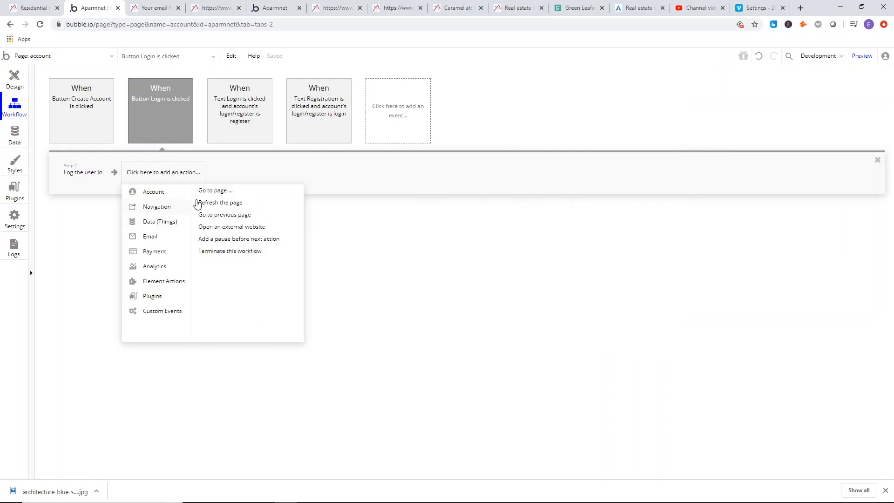
{"action": "left_click", "coordinate": [172, 175]}
{"action": "mouse_move", "coordinate": [147, 209]}
{"action": "left_click", "coordinate": [207, 192]}
{"action": "left_click", "coordinate": [631, 131]}
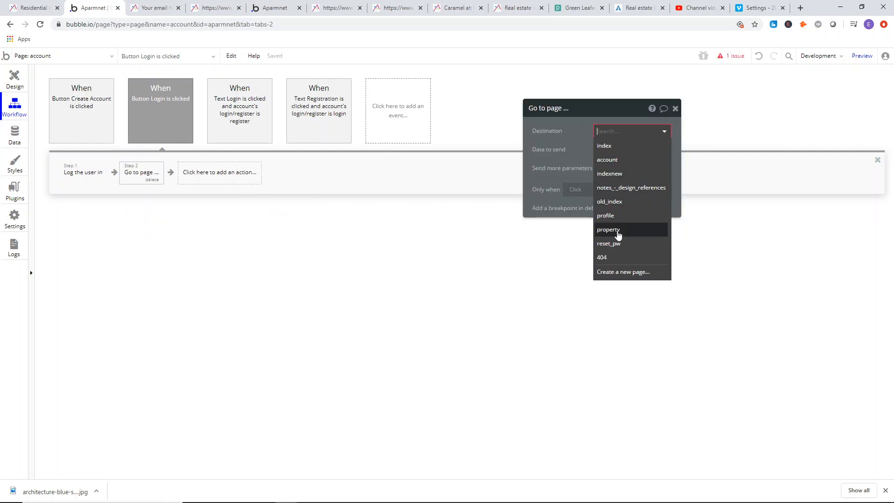
{"action": "left_click", "coordinate": [611, 230]}
{"action": "left_click", "coordinate": [629, 132]}
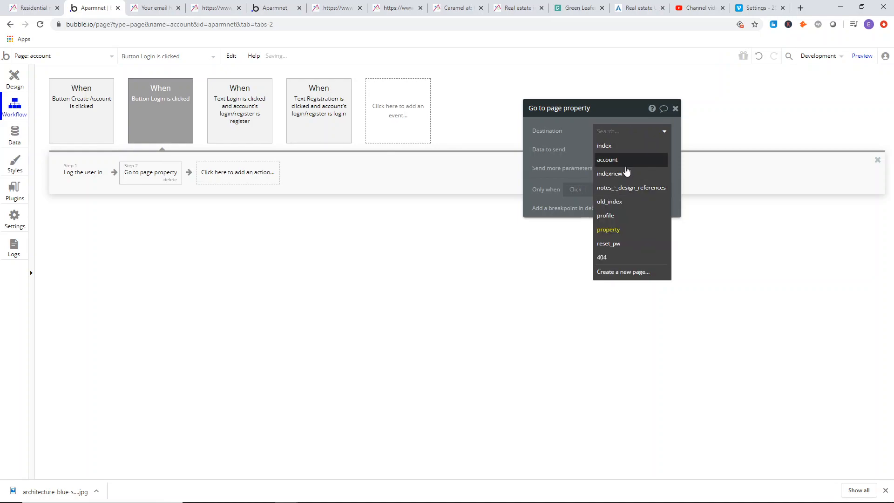
{"action": "left_click", "coordinate": [605, 215]}
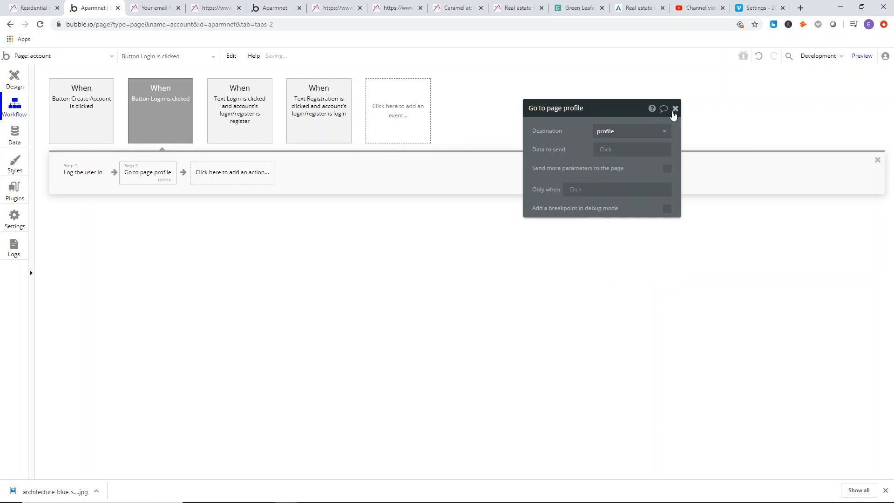
{"action": "left_click", "coordinate": [675, 108]}
Return to the account page's design, move the app's preview tab beside the editor tab and load the latest preview of the page.
{"action": "left_click", "coordinate": [3, 85]}
{"action": "left_click", "coordinate": [234, 136]}
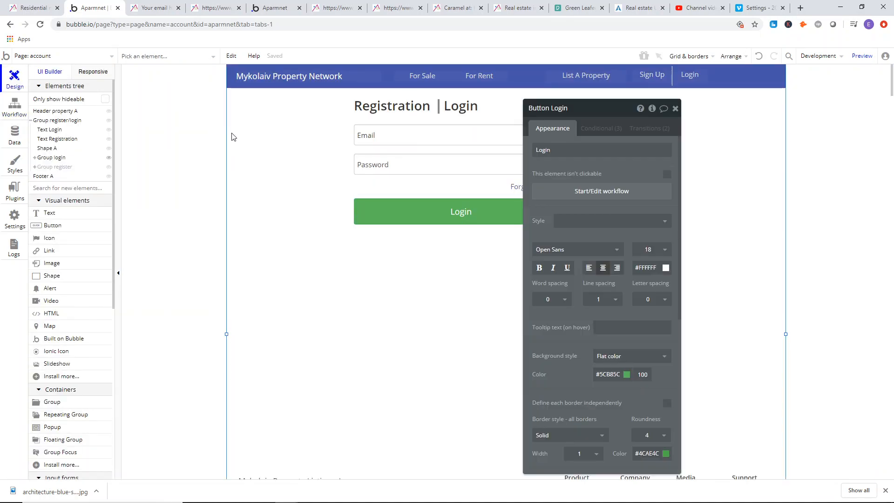
{"action": "left_click", "coordinate": [818, 59]}
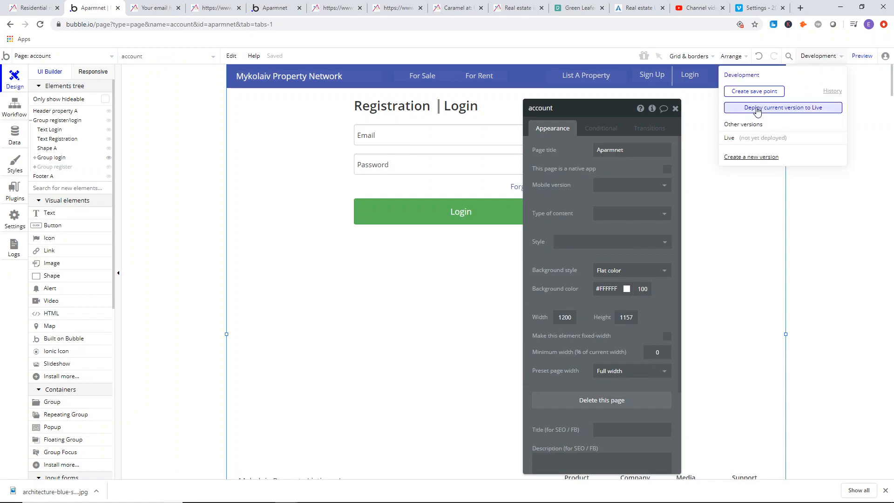
{"action": "left_click", "coordinate": [876, 210]}
{"action": "left_click", "coordinate": [148, 3]}
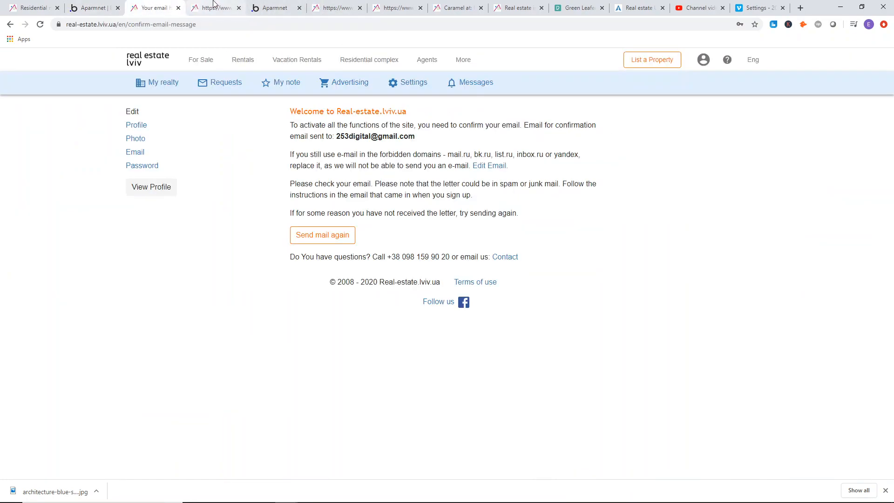
{"action": "left_click_drag", "start_coordinate": [263, 4], "coordinate": [154, 7]}
{"action": "left_click", "coordinate": [93, 8]}
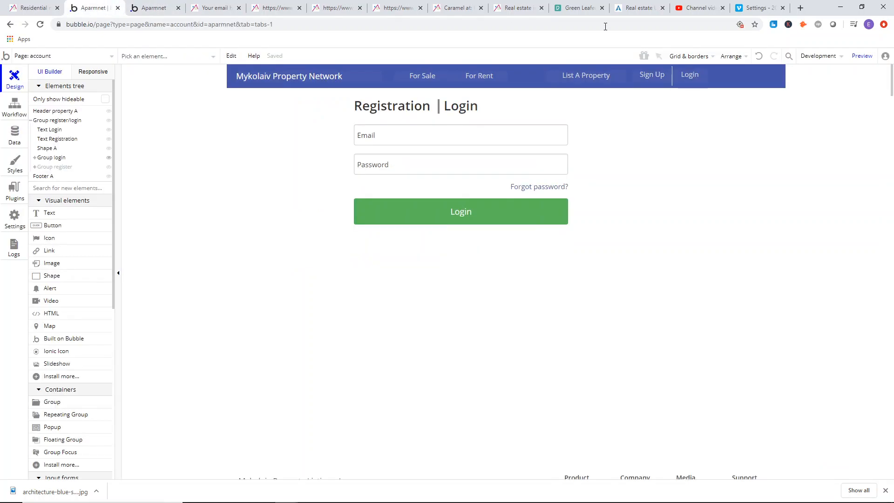
{"action": "left_click", "coordinate": [862, 56]}
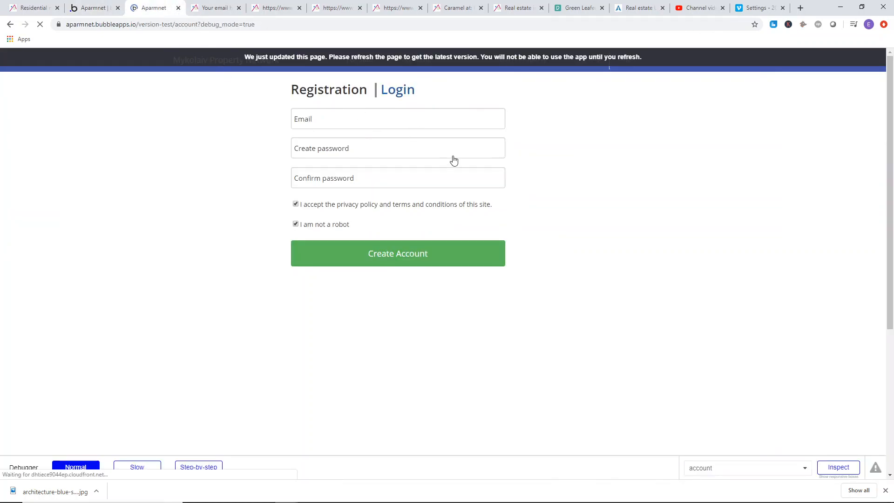
Fill in the registration form's email input with a test email address.
{"action": "left_click", "coordinate": [370, 111]}
{"action": "left_click", "coordinate": [366, 153]}
{"action": "left_click", "coordinate": [544, 143]}
{"action": "left_click", "coordinate": [326, 96]}
{"action": "left_click", "coordinate": [341, 120]}
{"action": "left_click", "coordinate": [544, 140]}
{"action": "left_click", "coordinate": [333, 119]}
{"action": "type", "text": "eva"}
{"action": "key", "text": "BackSpace"}
{"action": "key", "text": "BackSpace"}
{"action": "key", "text": "BackSpace"}
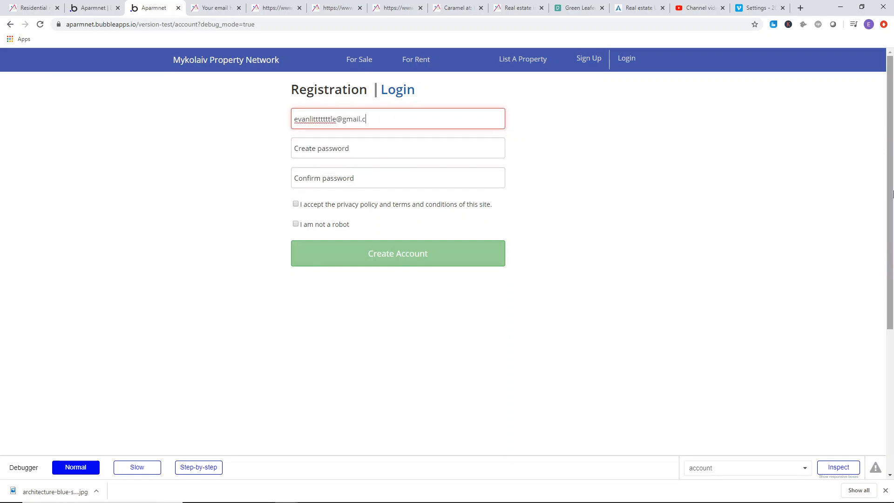
Enter the account password in the create and confirm password fields, tick both checkboxes and create the account.
{"action": "type", "text": "1234"}
{"action": "left_click", "coordinate": [321, 177]}
{"action": "type", "text": "123"}
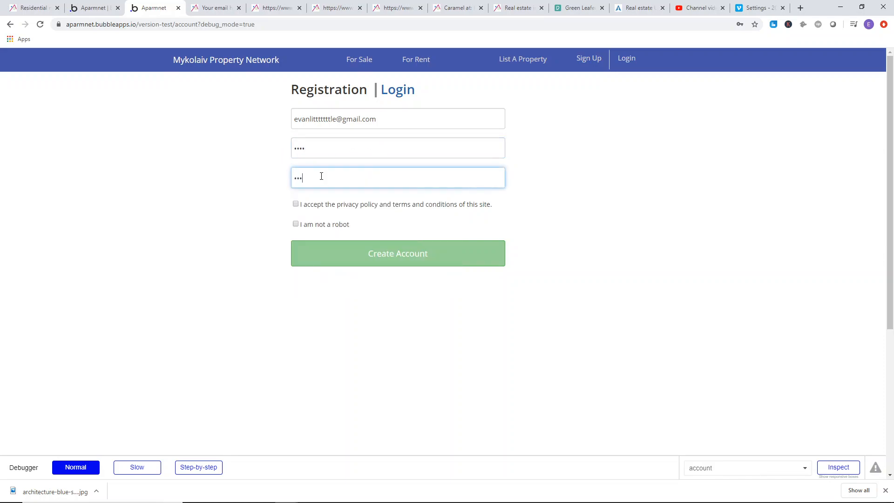
{"action": "type", "text": "4"}
{"action": "left_click", "coordinate": [296, 204]}
{"action": "left_click", "coordinate": [296, 224]}
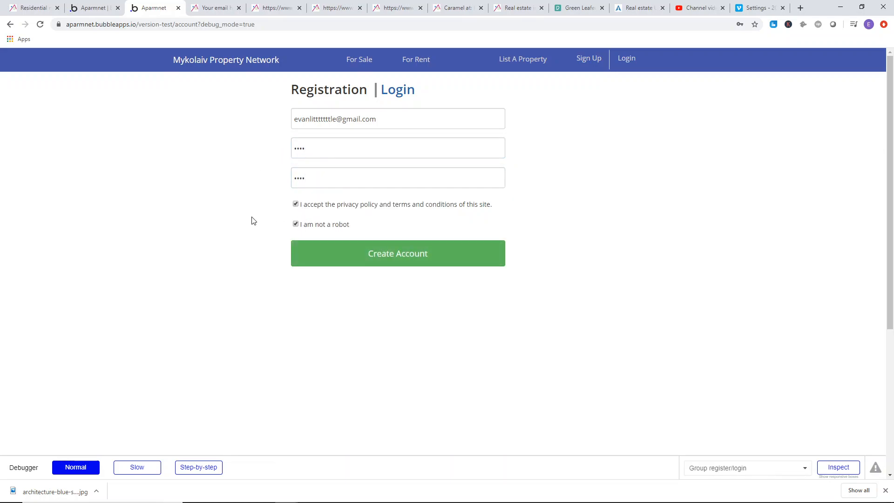
{"action": "left_click", "coordinate": [415, 255]}
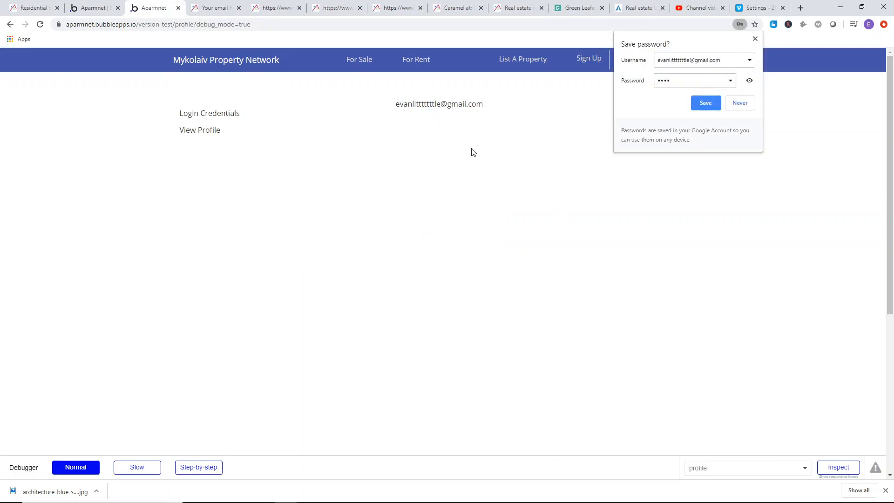
Decline saving the password in the browser and log out from the profile page.
{"action": "left_click", "coordinate": [749, 106]}
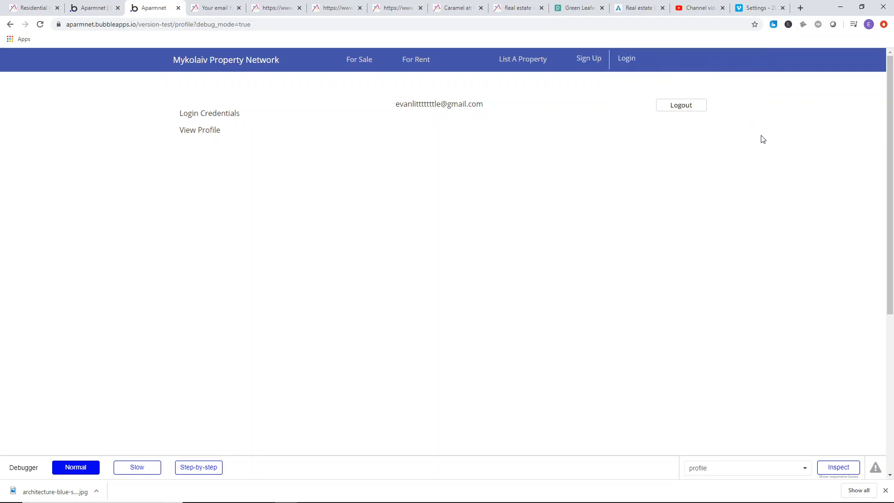
{"action": "triple_click", "coordinate": [228, 127]}
{"action": "left_click", "coordinate": [693, 110]}
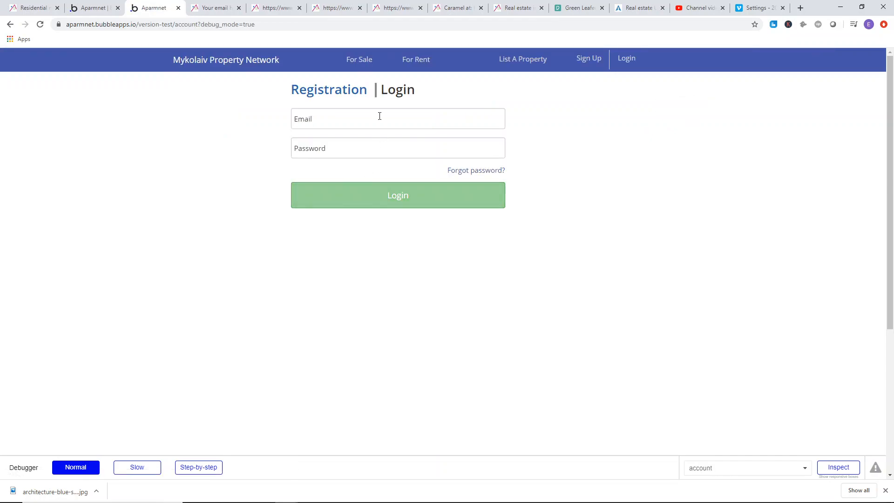
Test toggling the account page between Registration and Login and try the login form's email input.
{"action": "left_click", "coordinate": [342, 92]}
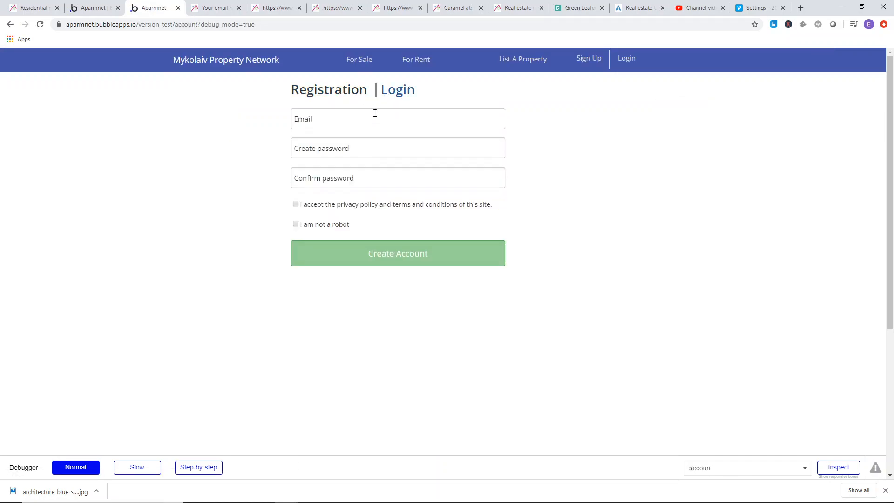
{"action": "left_click", "coordinate": [398, 90]}
{"action": "left_click", "coordinate": [349, 122]}
{"action": "type", "text": "ev"}
{"action": "left_click", "coordinate": [206, 137]}
{"action": "left_click_drag", "start_coordinate": [359, 116], "coordinate": [292, 116]}
{"action": "type", "text": "e"}
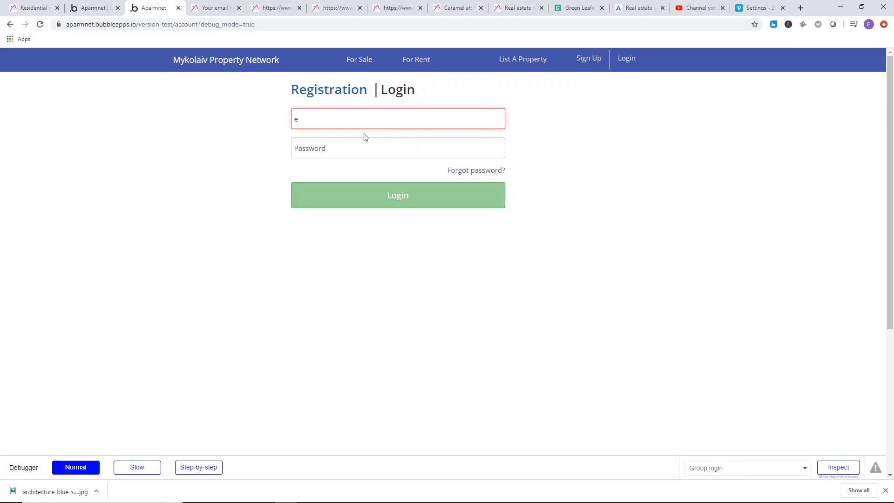
{"action": "key", "text": "BackSpace"}
{"action": "left_click", "coordinate": [485, 143]}
{"action": "left_click", "coordinate": [364, 91]}
{"action": "left_click", "coordinate": [398, 90]}
{"action": "left_click", "coordinate": [326, 90]}
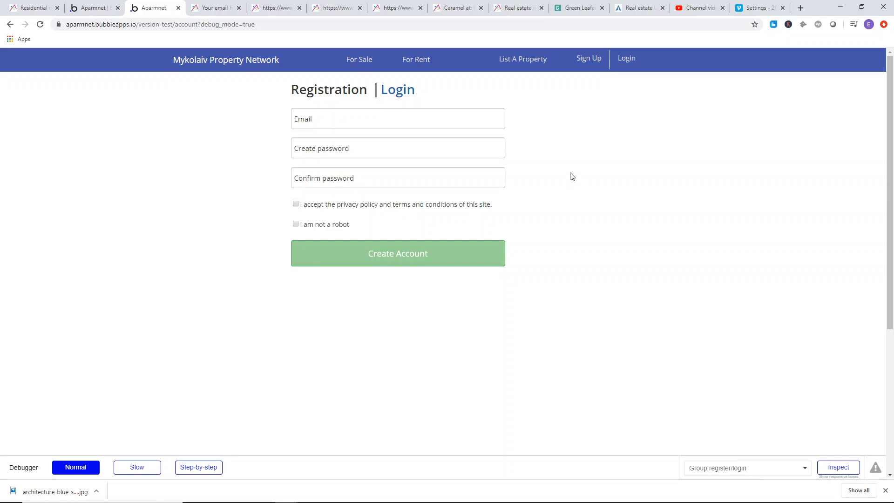